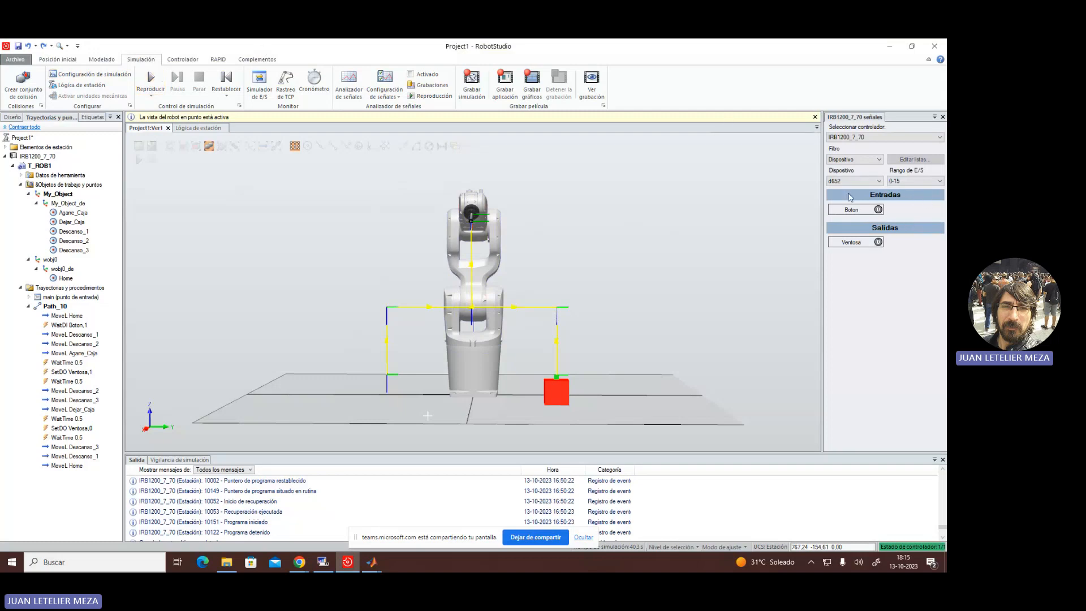
# - Run the pick-and-place simulation and pulse the Boton input on and off to start the robot cycle
pyautogui.click(155, 79)
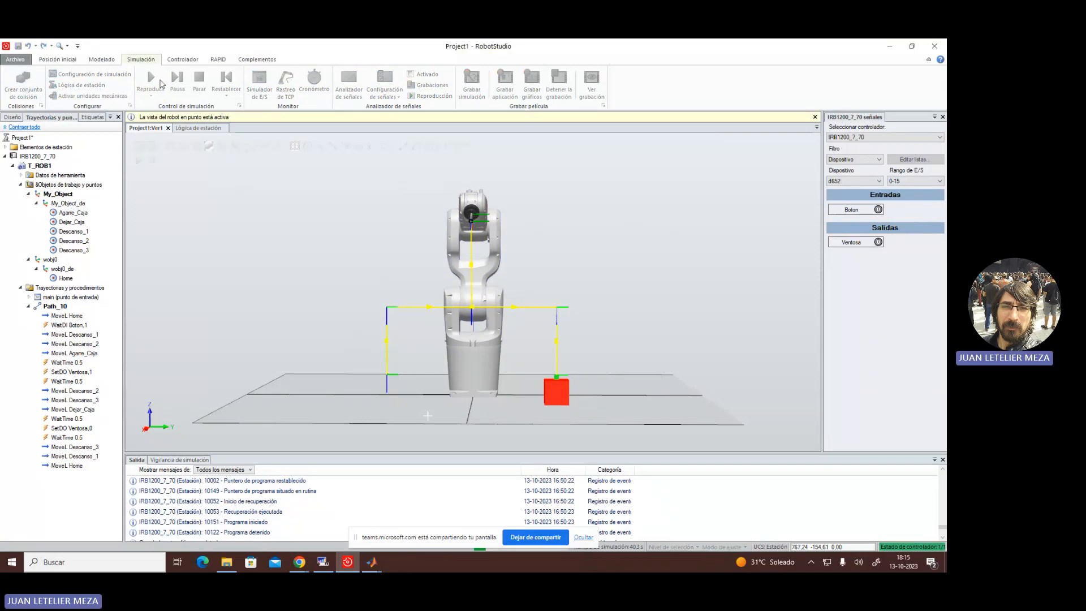
pyautogui.click(866, 214)
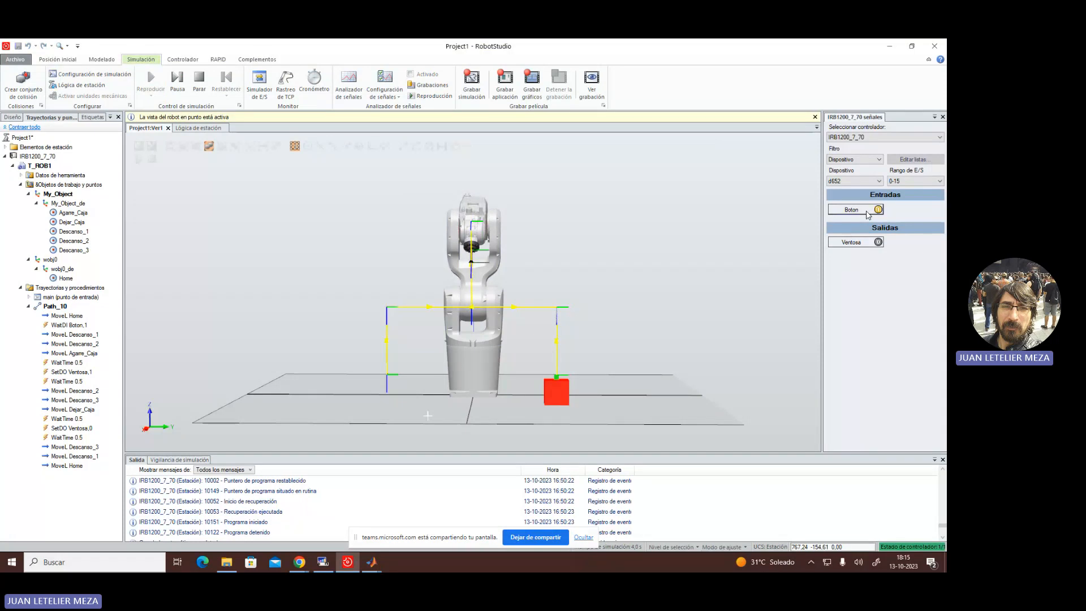
pyautogui.click(866, 213)
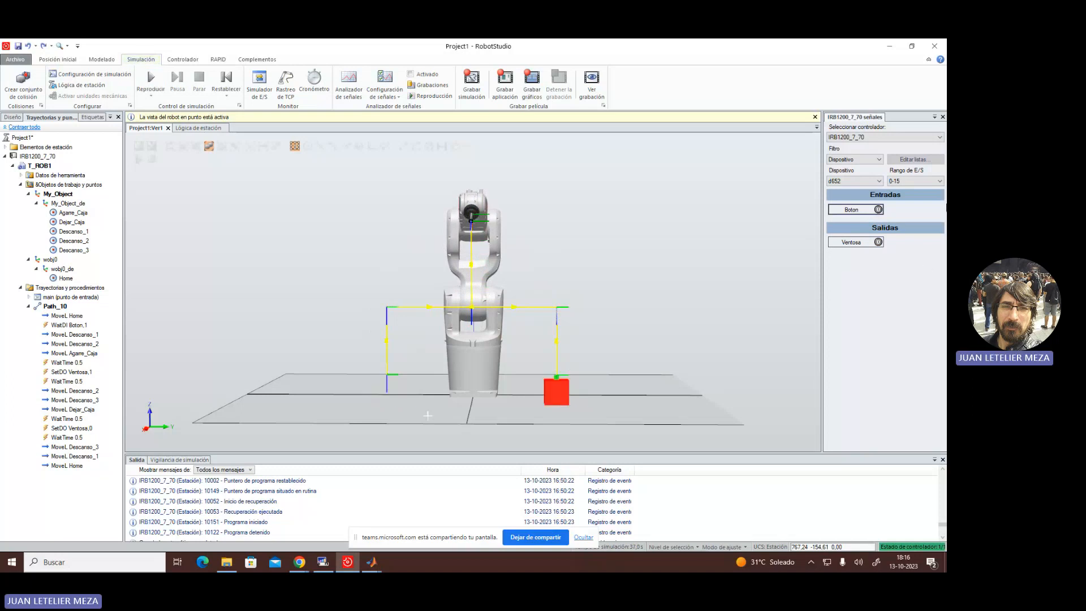
# - Look up the Mi Ventosa resource on the Robótica Industrial course page in Chrome and its downloaded file in the Descargas folder
pyautogui.click(889, 47)
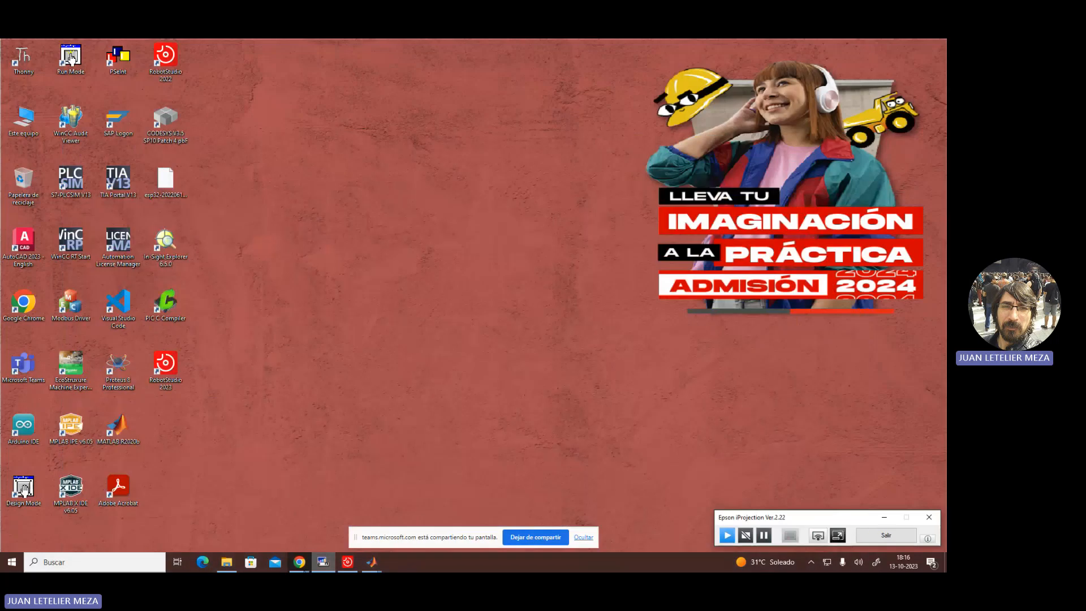
pyautogui.moveTo(297, 564)
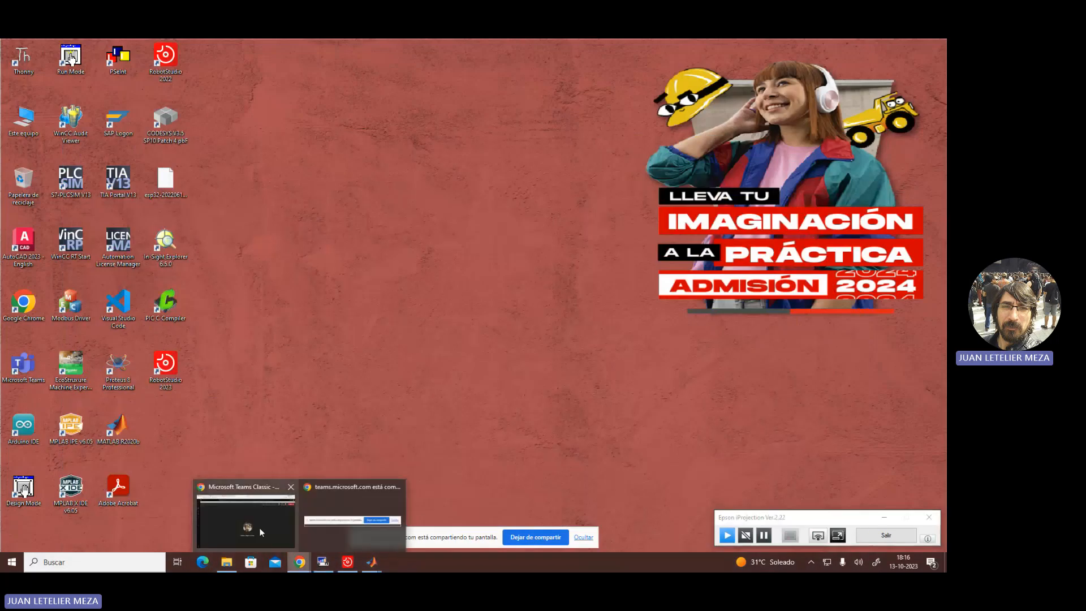
pyautogui.click(247, 527)
pyautogui.click(294, 48)
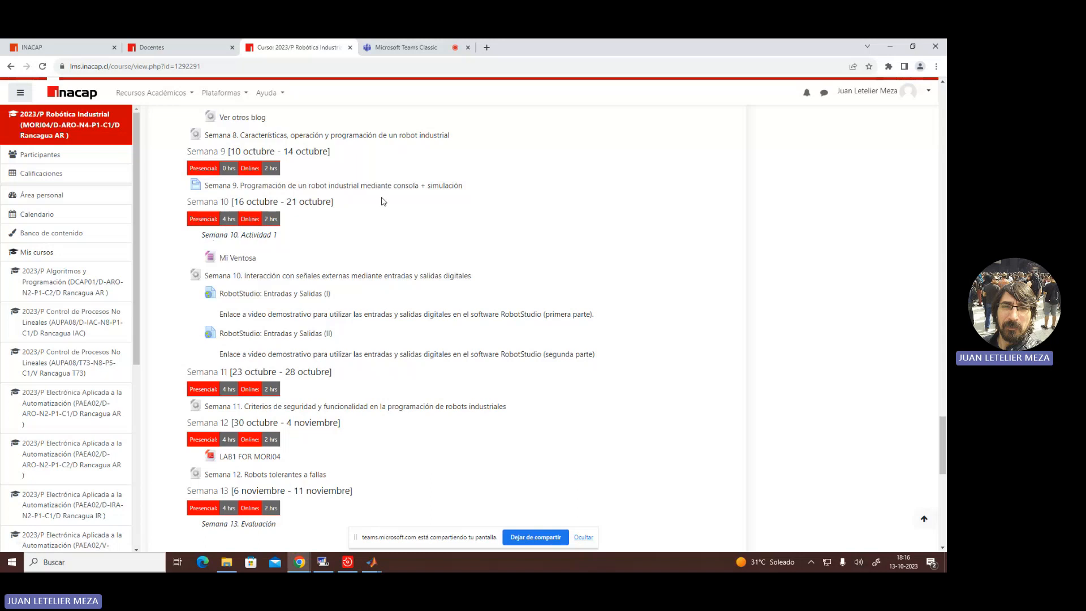
pyautogui.click(225, 562)
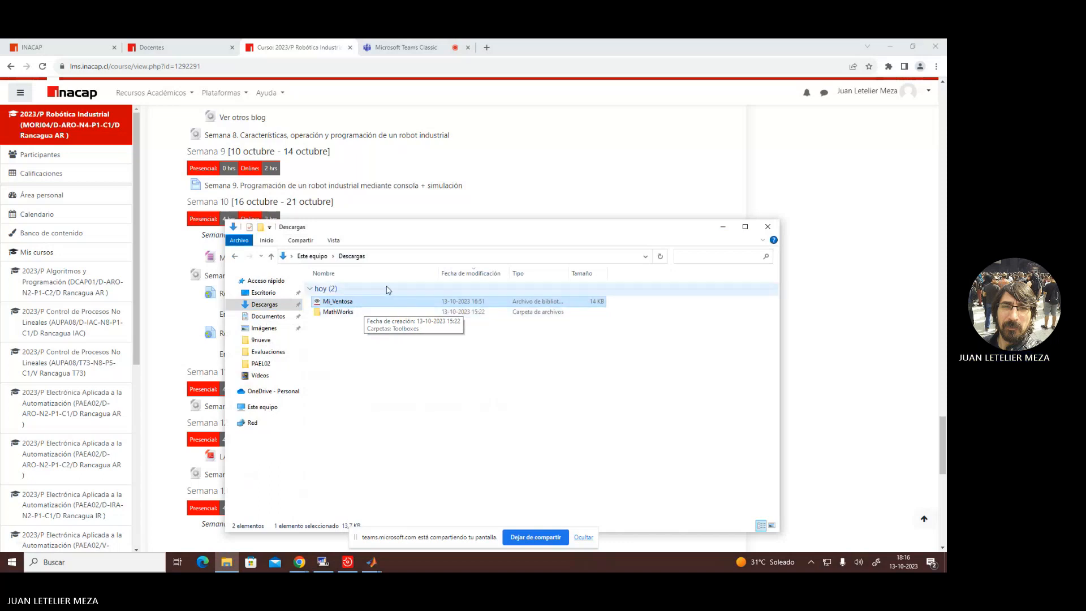
pyautogui.click(723, 230)
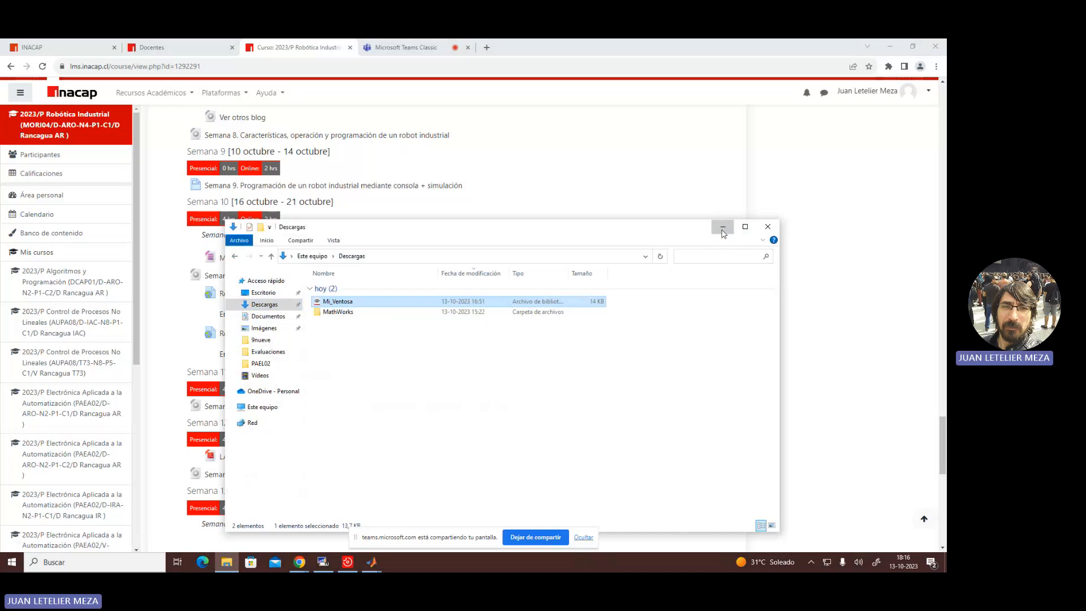
pyautogui.click(890, 39)
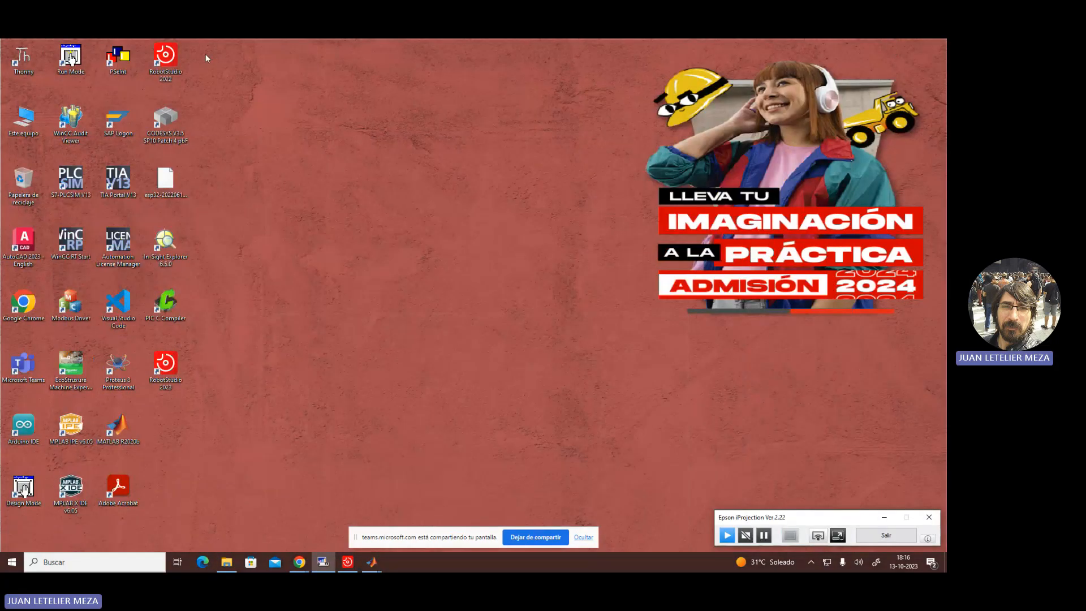
# - Start a new RobotStudio session from the desktop, keeping a robot and virtual controller included in the new project
pyautogui.click(165, 61)
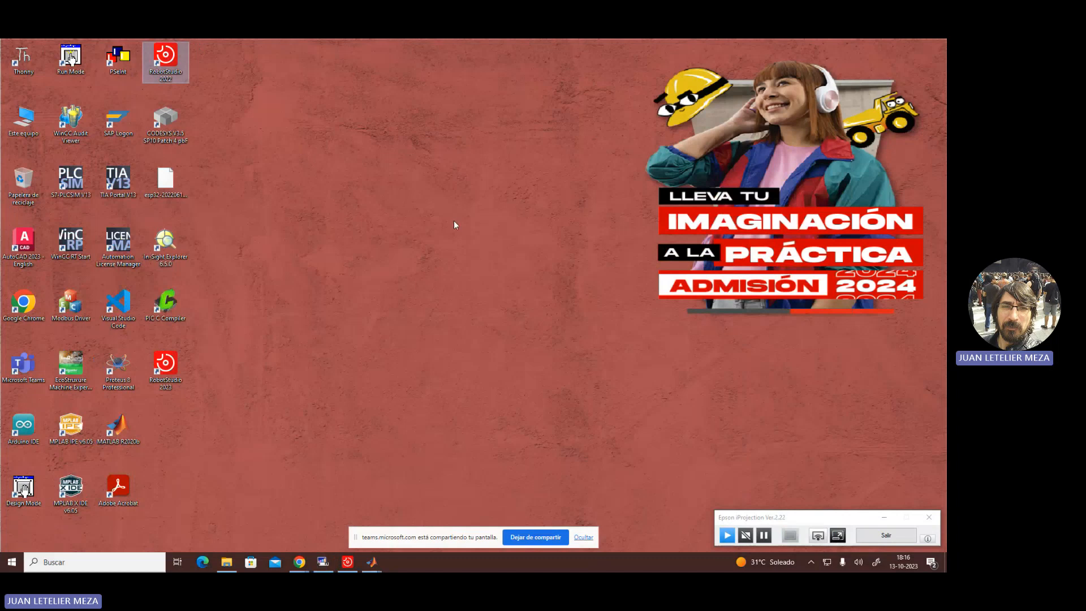
pyautogui.press('Return')
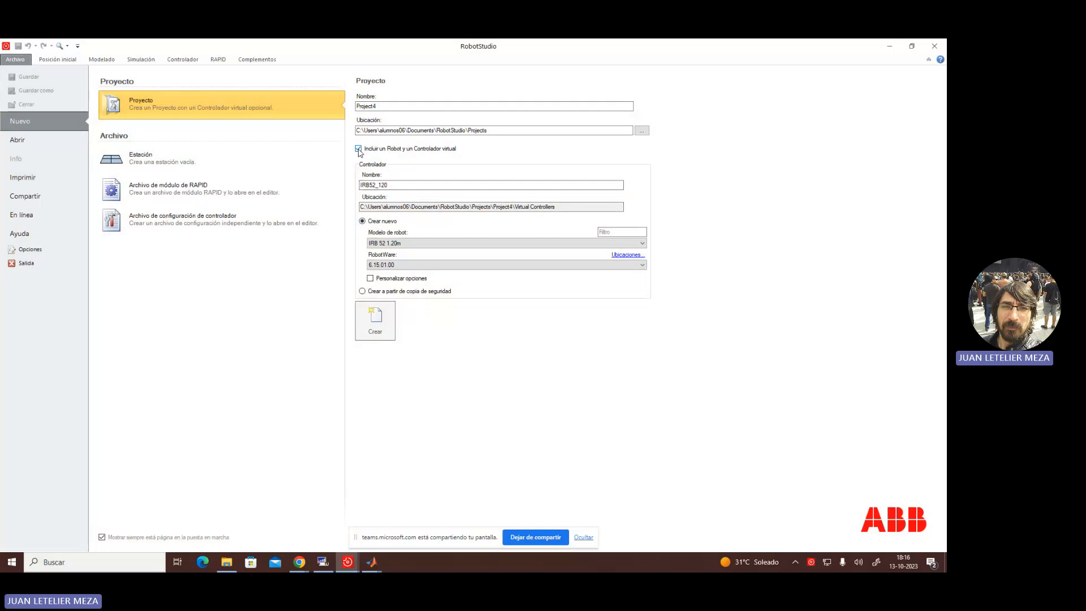
pyautogui.click(358, 148)
pyautogui.click(358, 150)
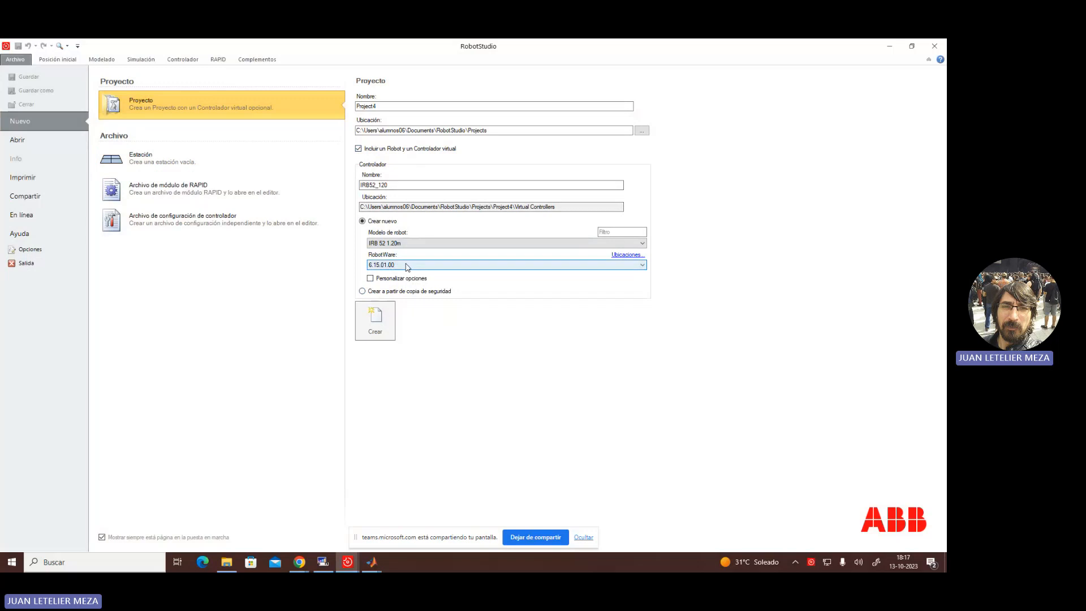
# - Create the project with the IRB 1200 7kg 0.7m robot model
pyautogui.click(410, 243)
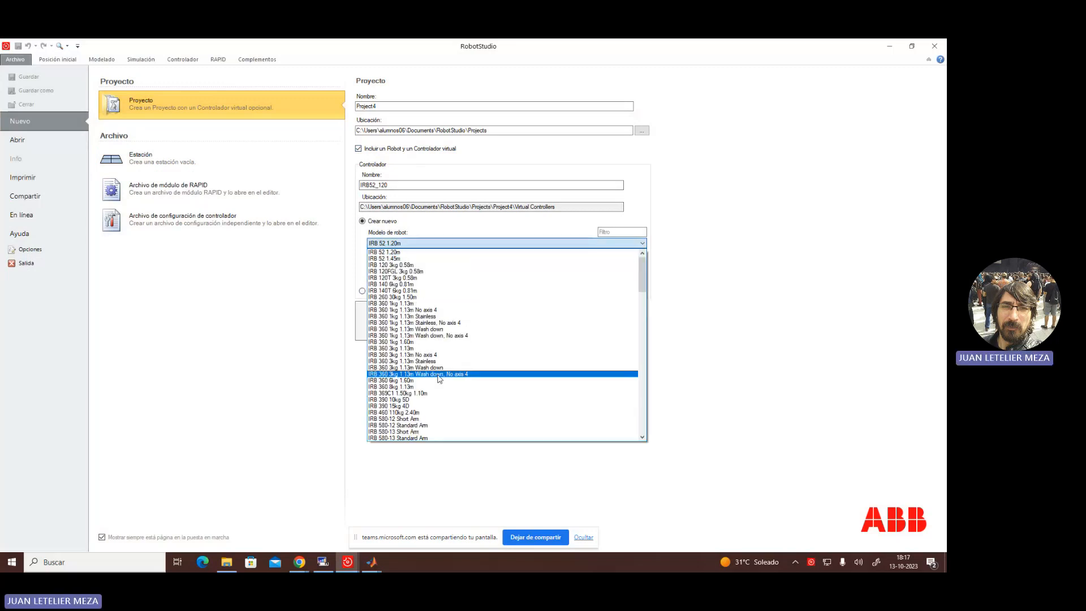
pyautogui.scroll(-6, 439, 378)
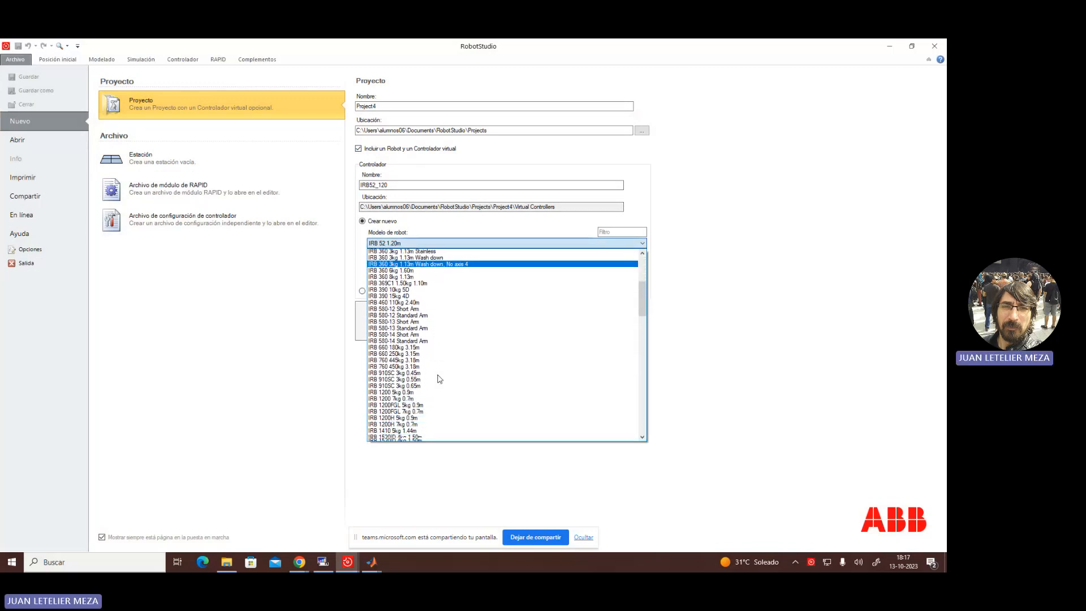
pyautogui.scroll(-2, 440, 378)
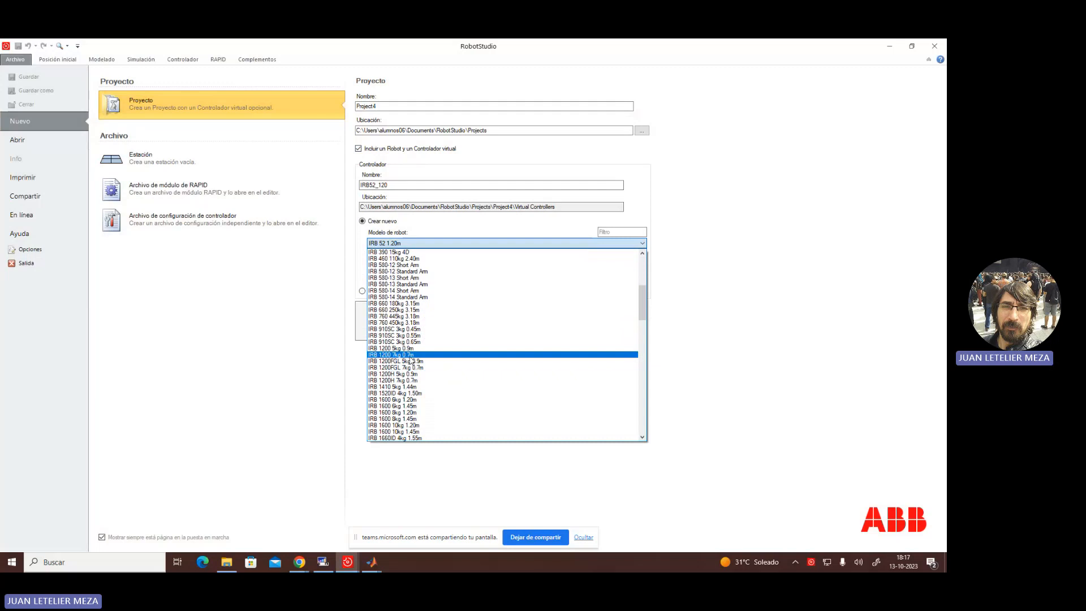
pyautogui.click(410, 355)
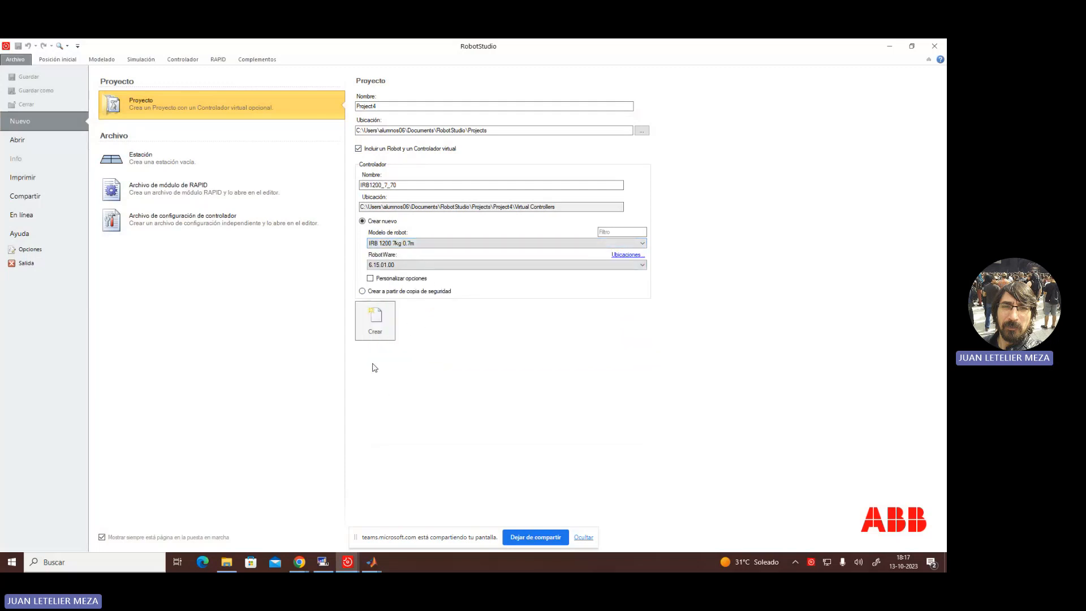
pyautogui.click(379, 324)
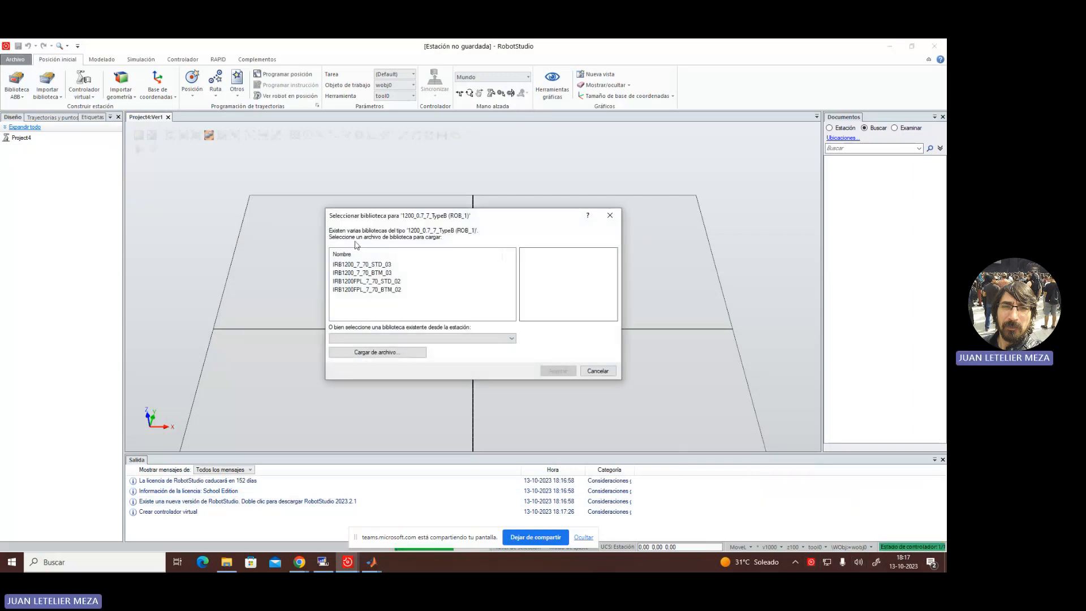
# - Load the IRB1200_7_70_STD_03 library as the robot's model and clear its selection in the view
pyautogui.click(352, 266)
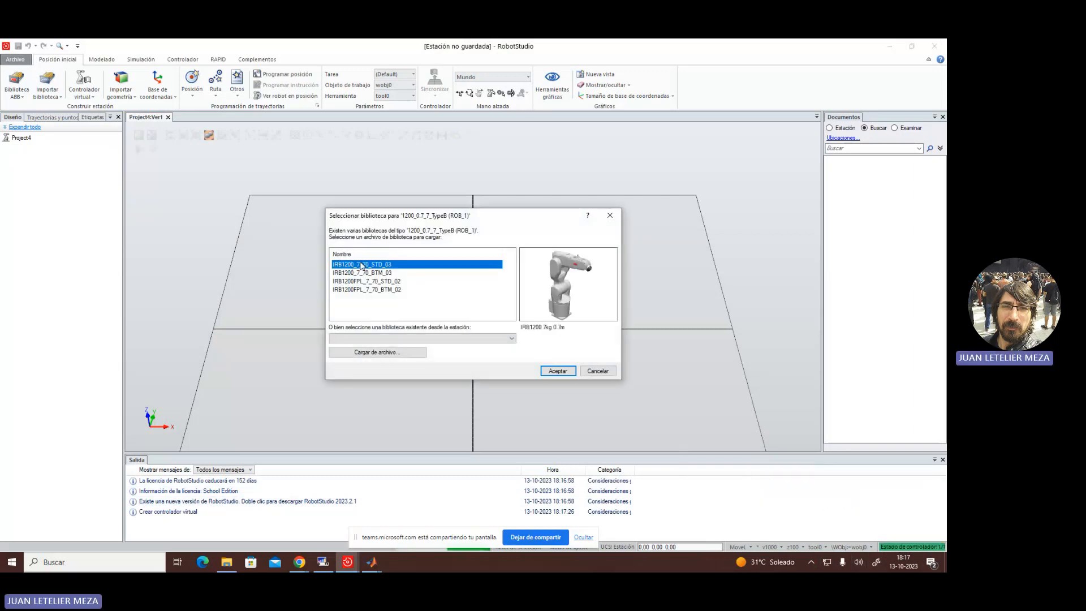
pyautogui.click(556, 371)
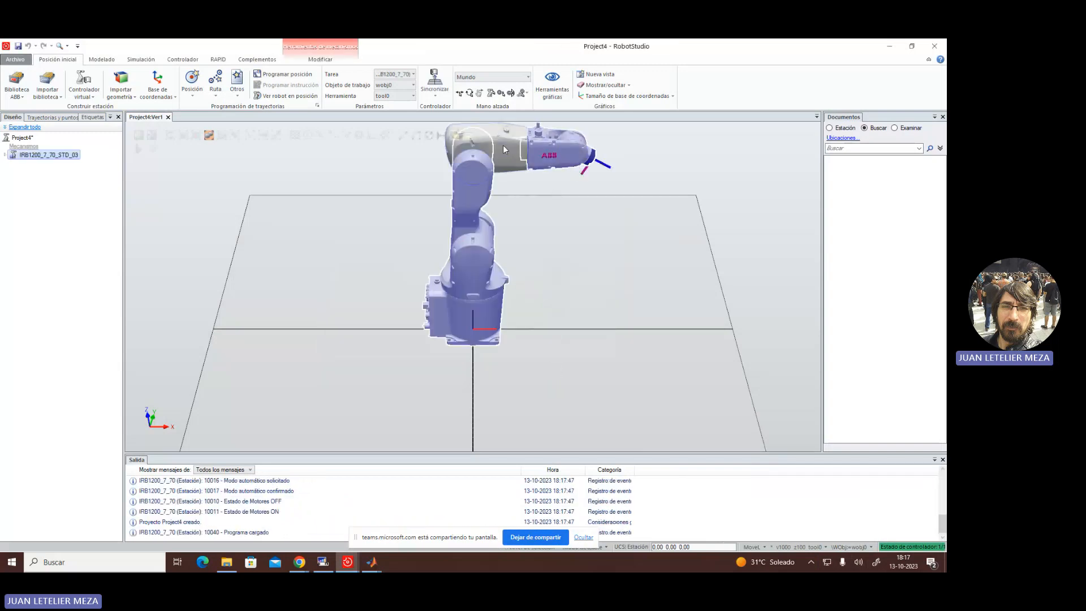
pyautogui.click(607, 306)
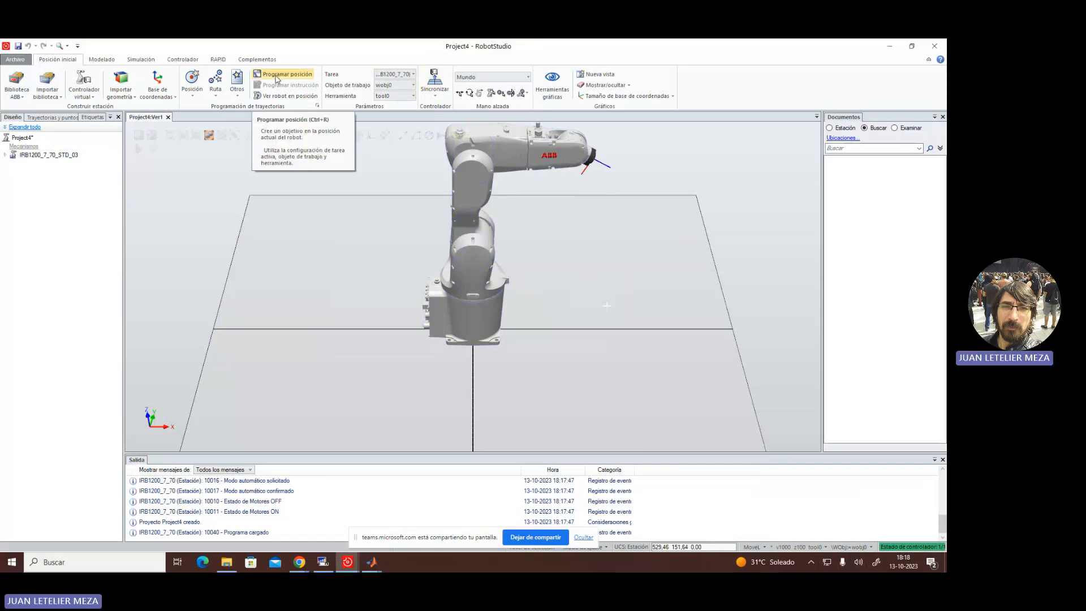
# - Teach a target at the robot's current position using tool0 and wobj0, and expand T_ROB1's work objects down to it
pyautogui.click(276, 79)
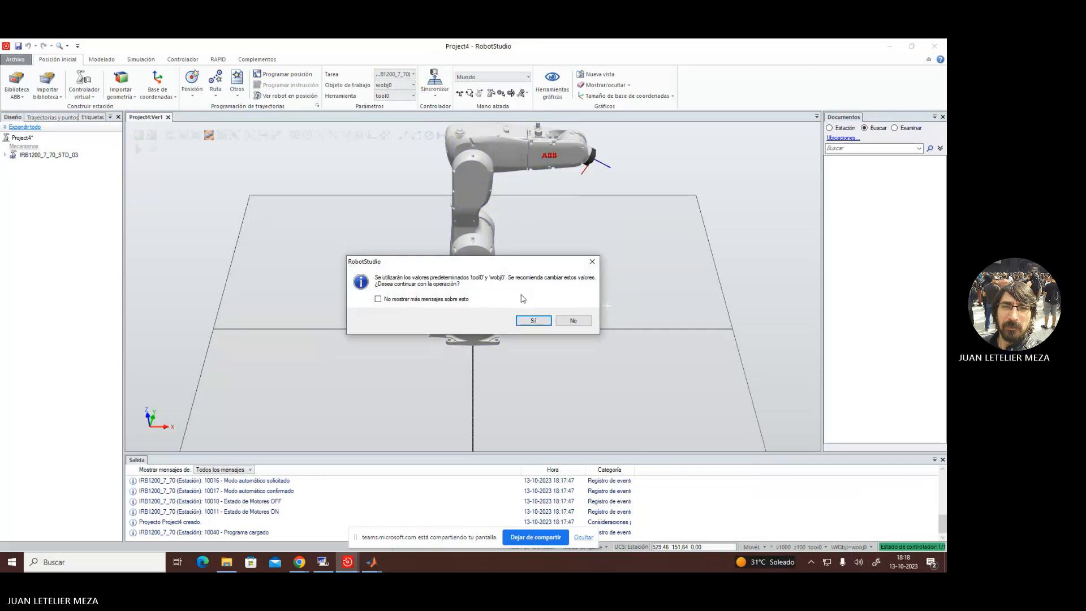
pyautogui.click(535, 321)
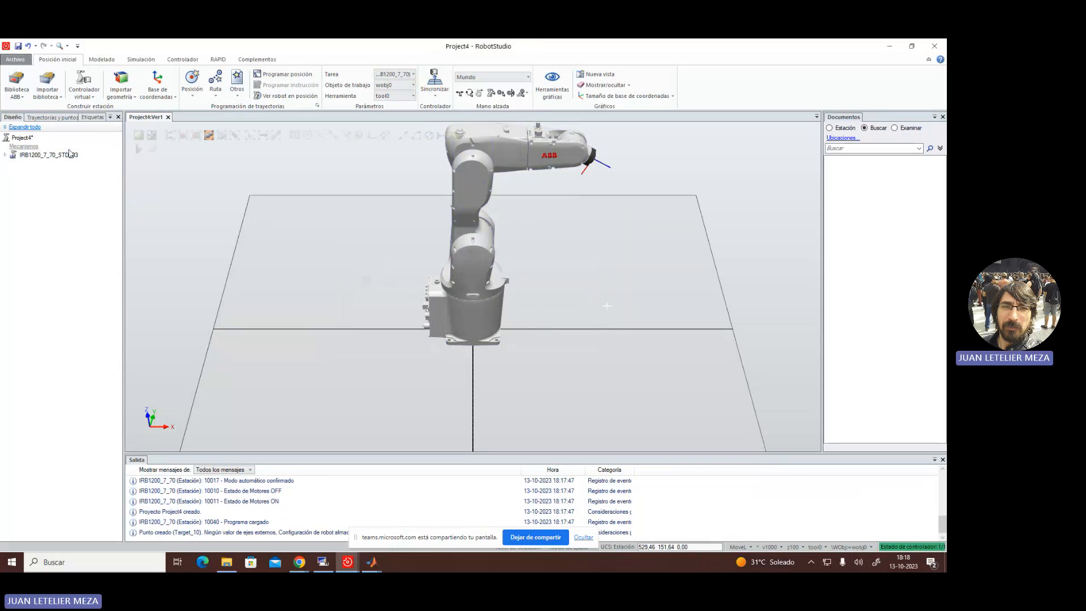
pyautogui.click(39, 120)
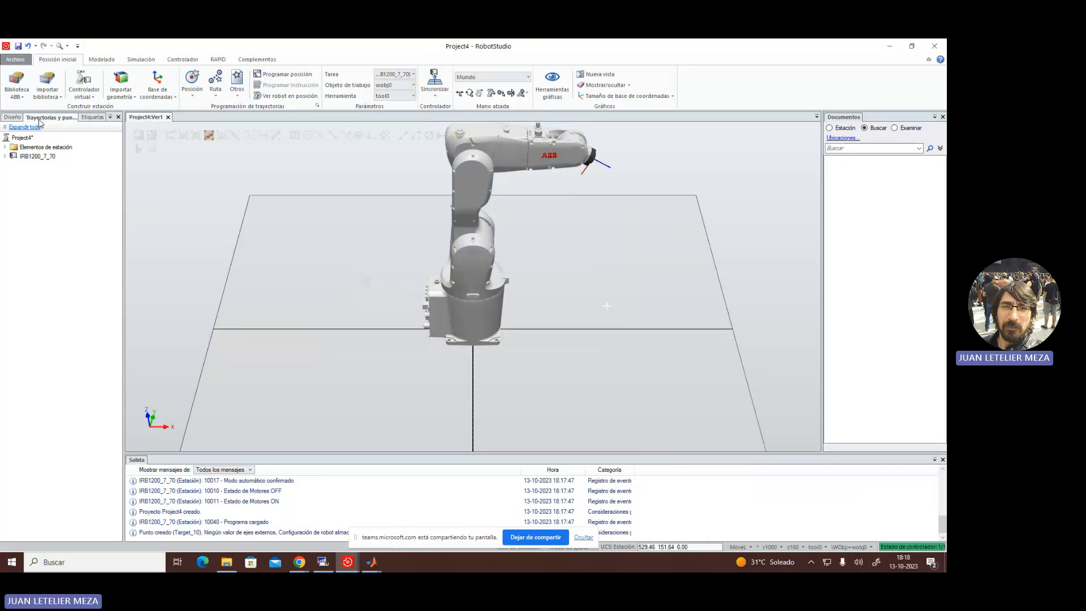
pyautogui.click(5, 157)
pyautogui.click(13, 166)
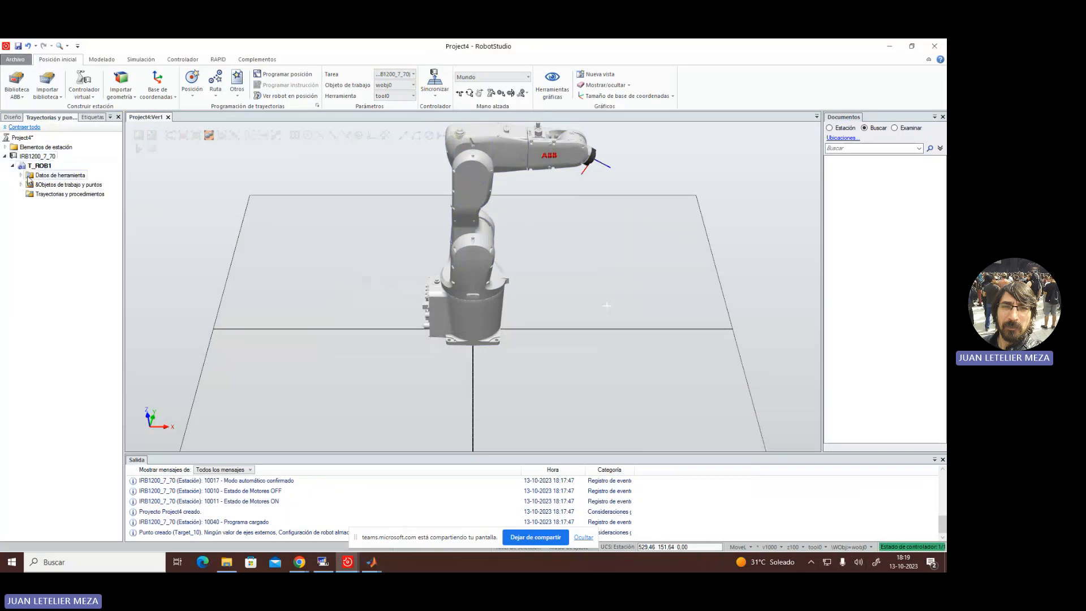
pyautogui.click(21, 185)
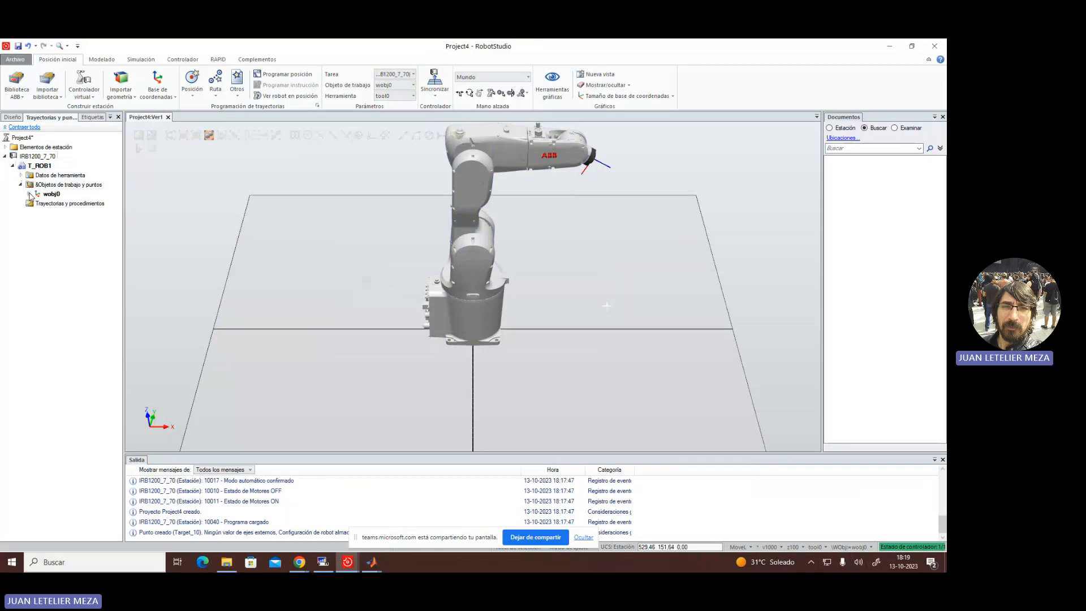
pyautogui.click(28, 194)
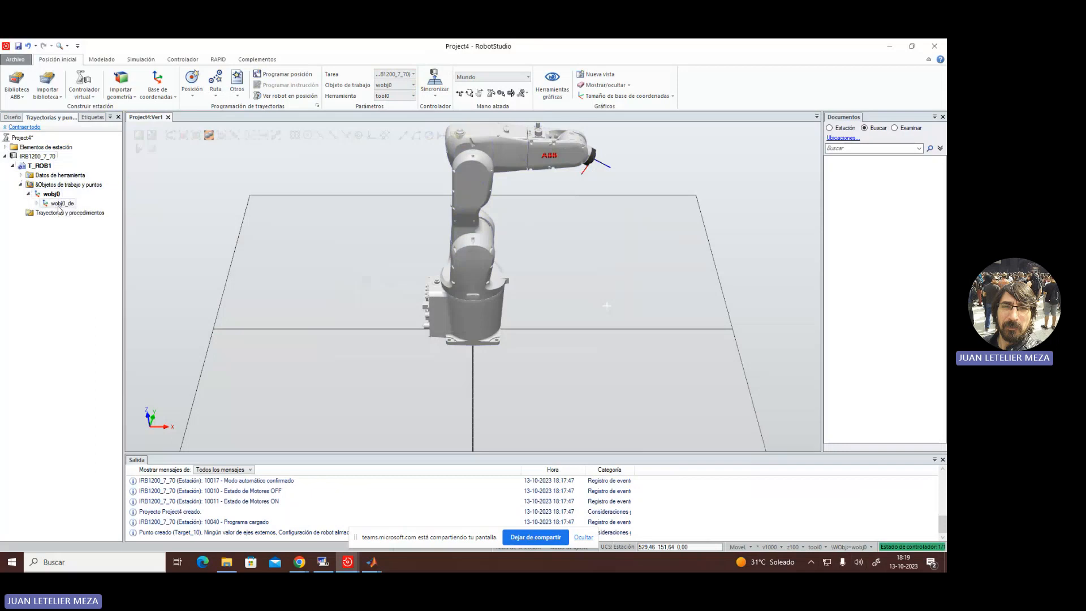
pyautogui.click(38, 204)
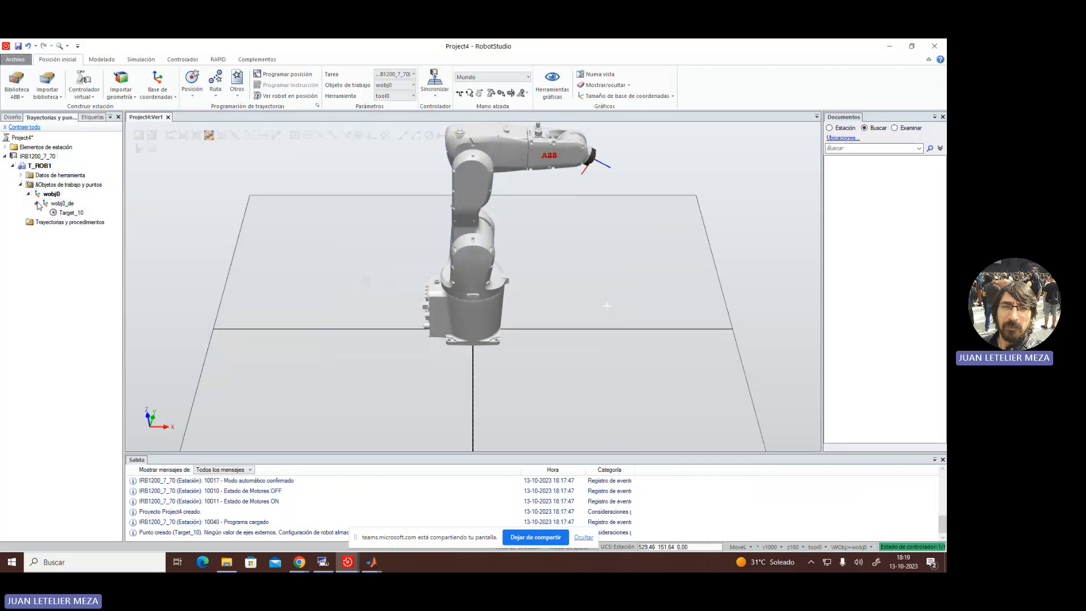
# - Rename the taught target under wobj0 as Home
pyautogui.click(76, 214)
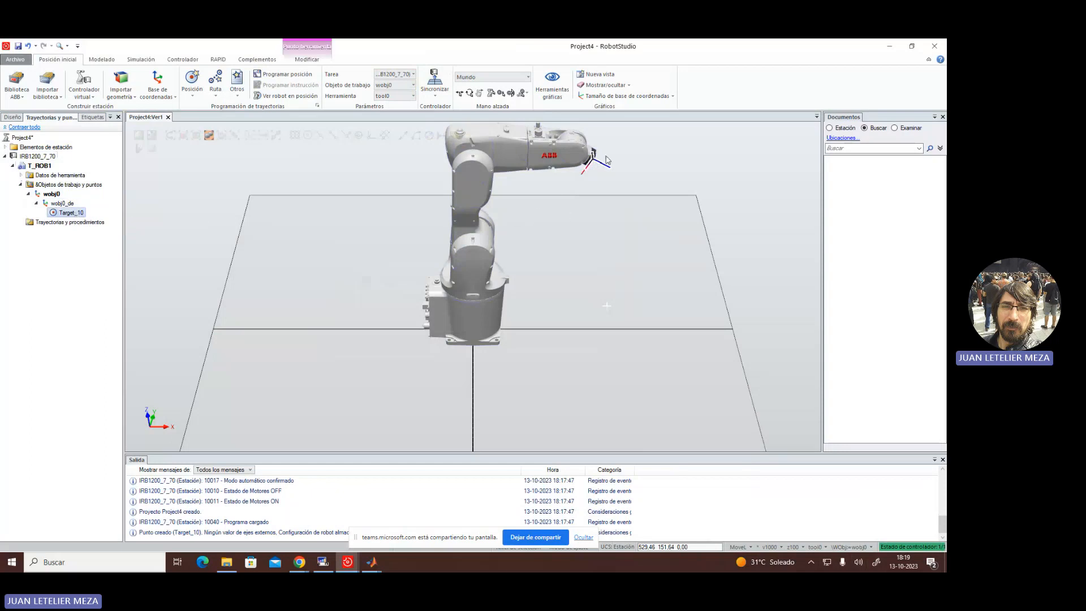
pyautogui.rightClick(69, 215)
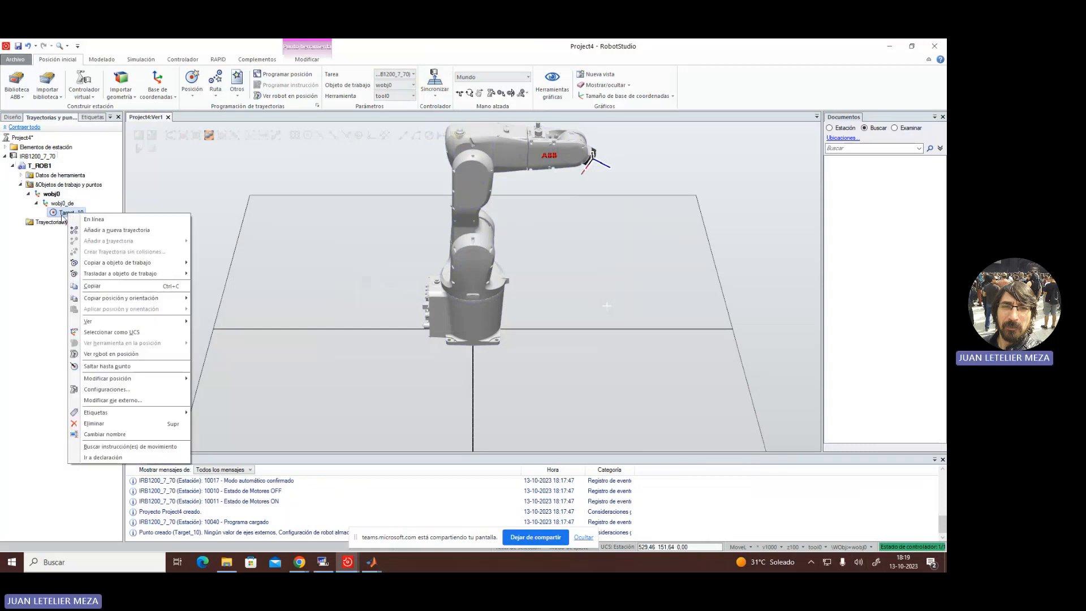
pyautogui.click(39, 270)
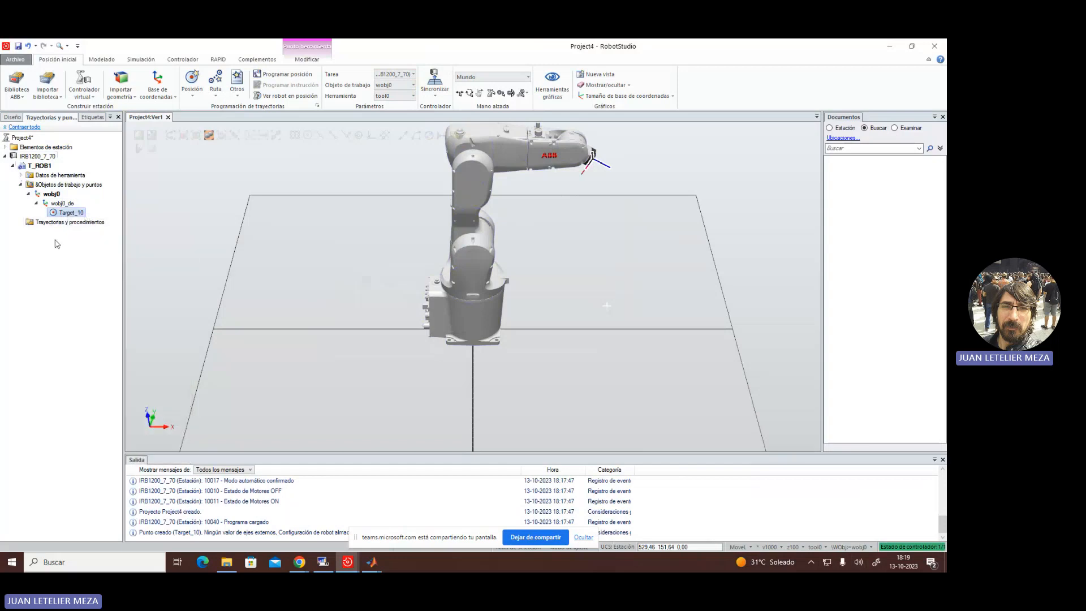
pyautogui.rightClick(64, 213)
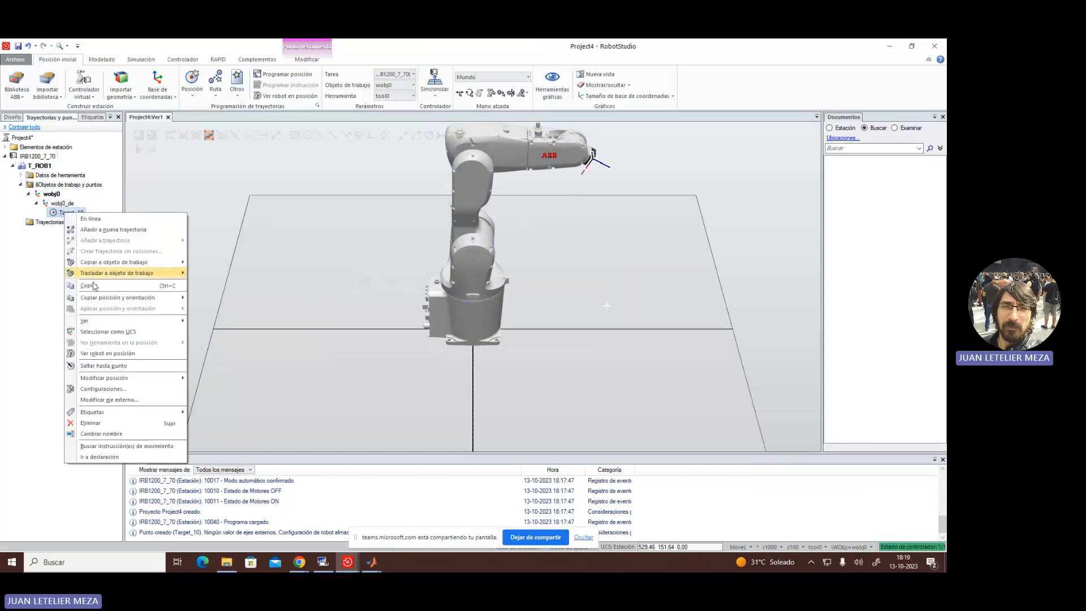
pyautogui.click(102, 433)
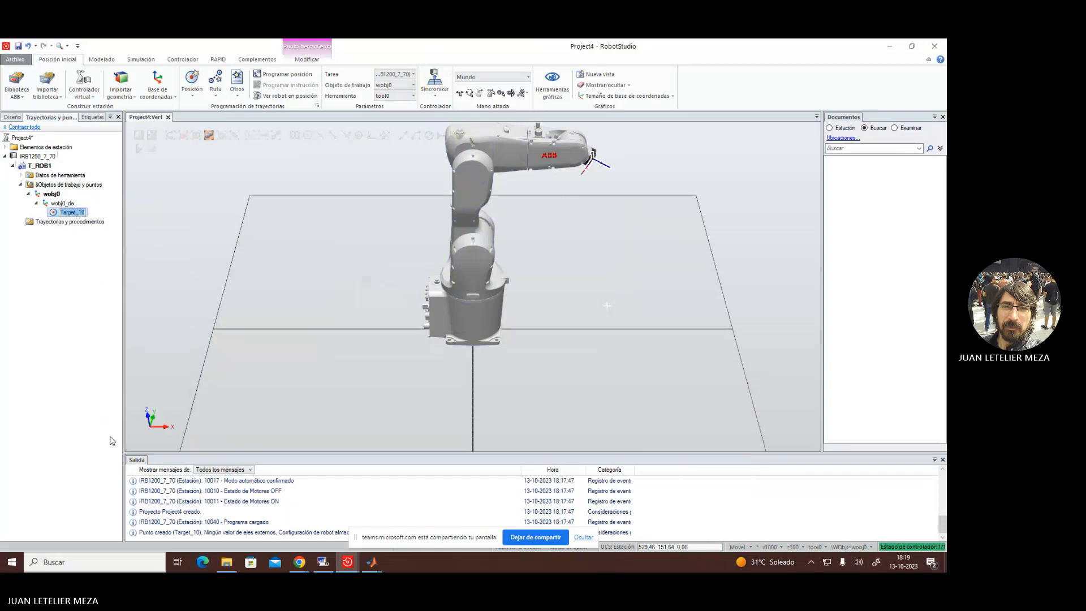
pyautogui.write('Ho')
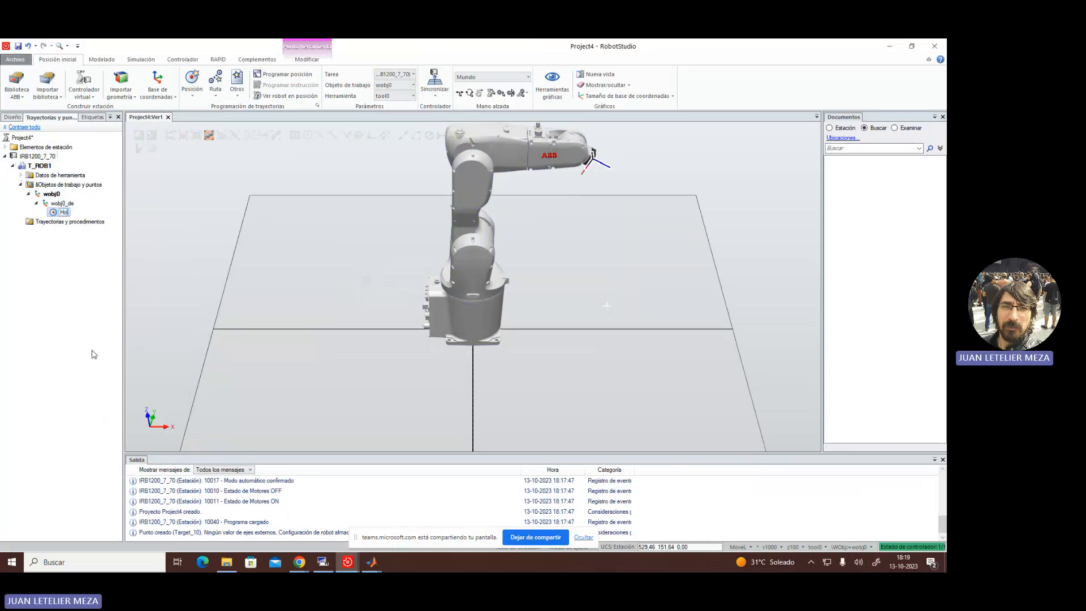
pyautogui.write('me')
pyautogui.press('Return')
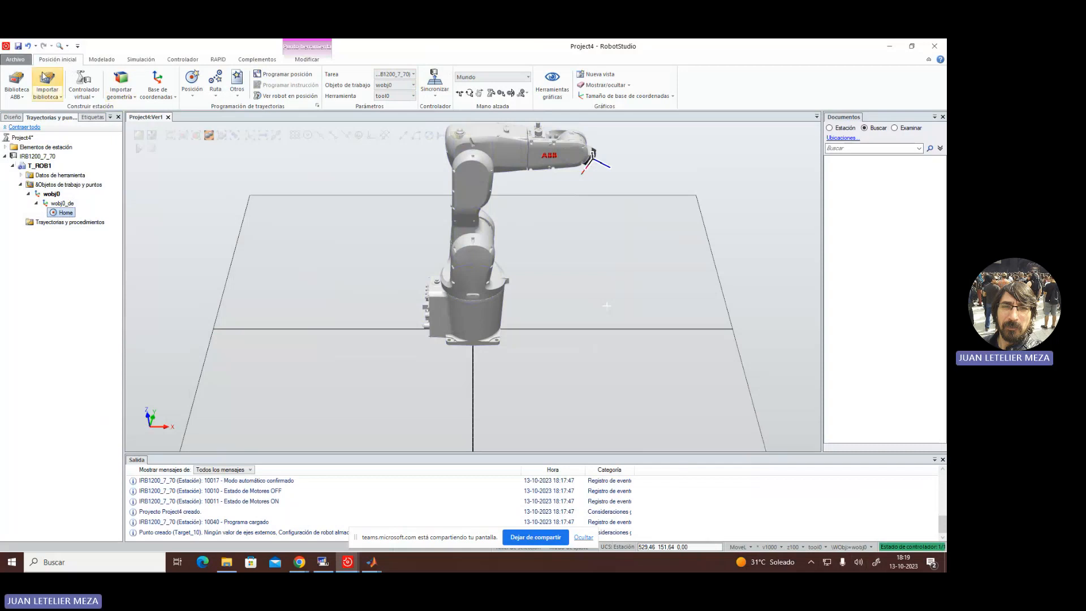
# - Import the Mi_Ventosa library file from the Descargas folder into the station
pyautogui.click(61, 98)
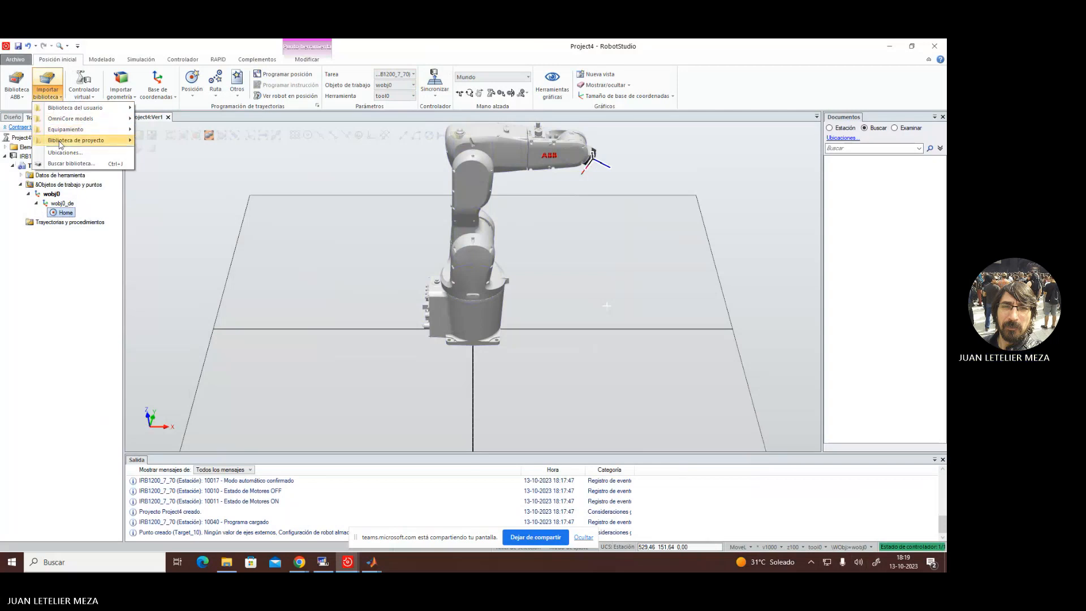
pyautogui.click(64, 163)
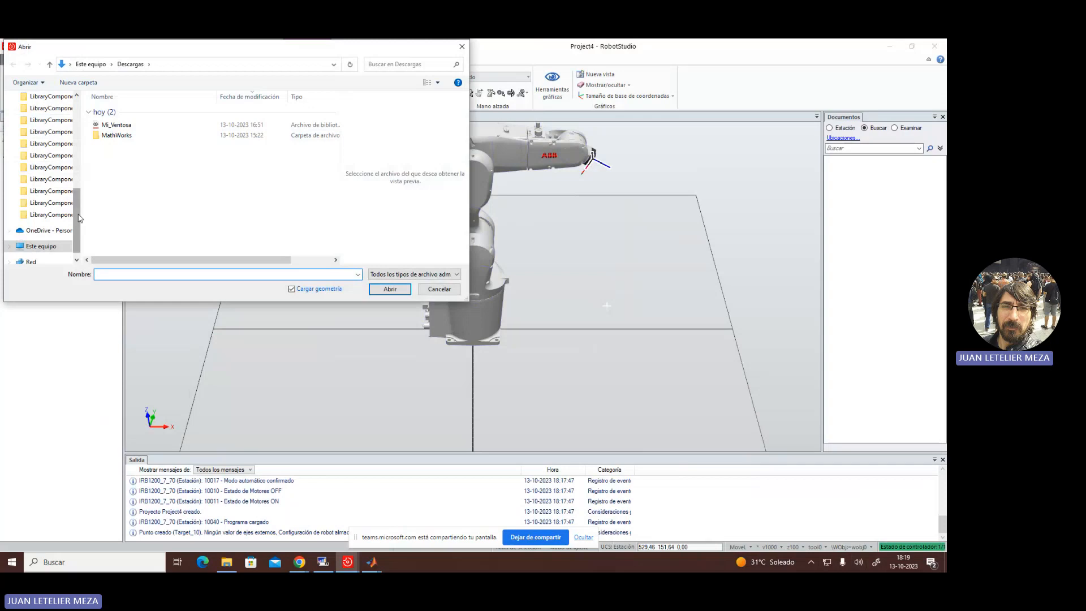
pyautogui.moveTo(78, 220); pyautogui.dragTo(86, 94)
pyautogui.click(42, 129)
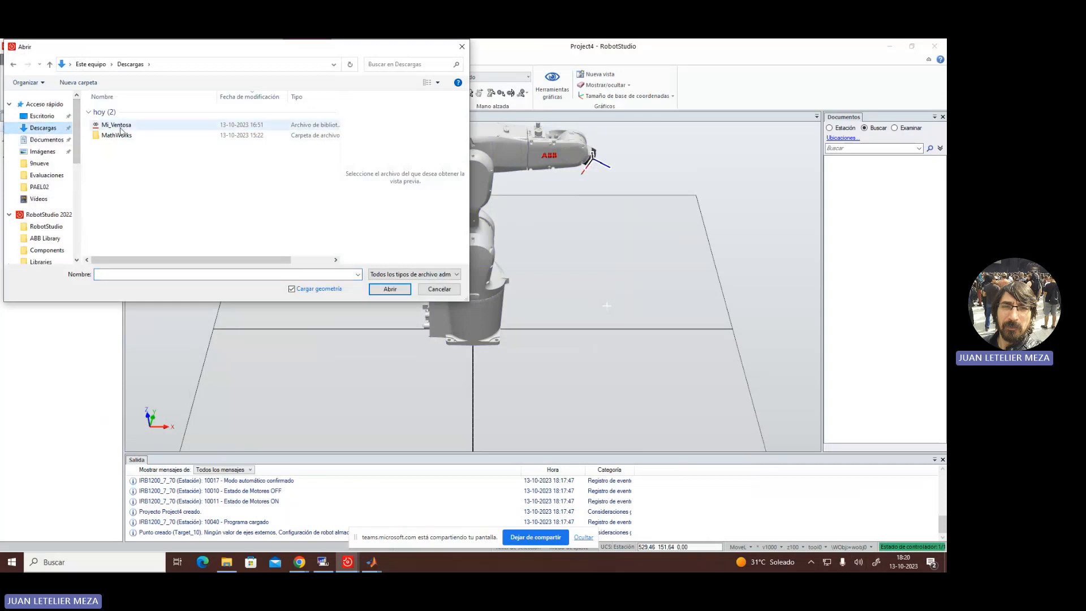
pyautogui.click(113, 126)
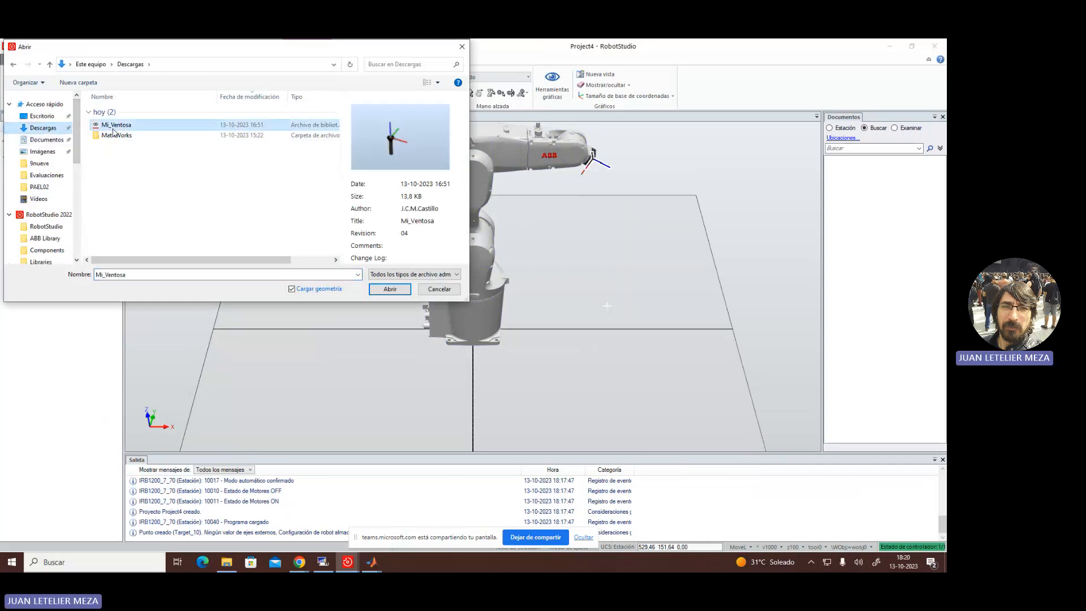
pyautogui.click(391, 290)
pyautogui.click(390, 290)
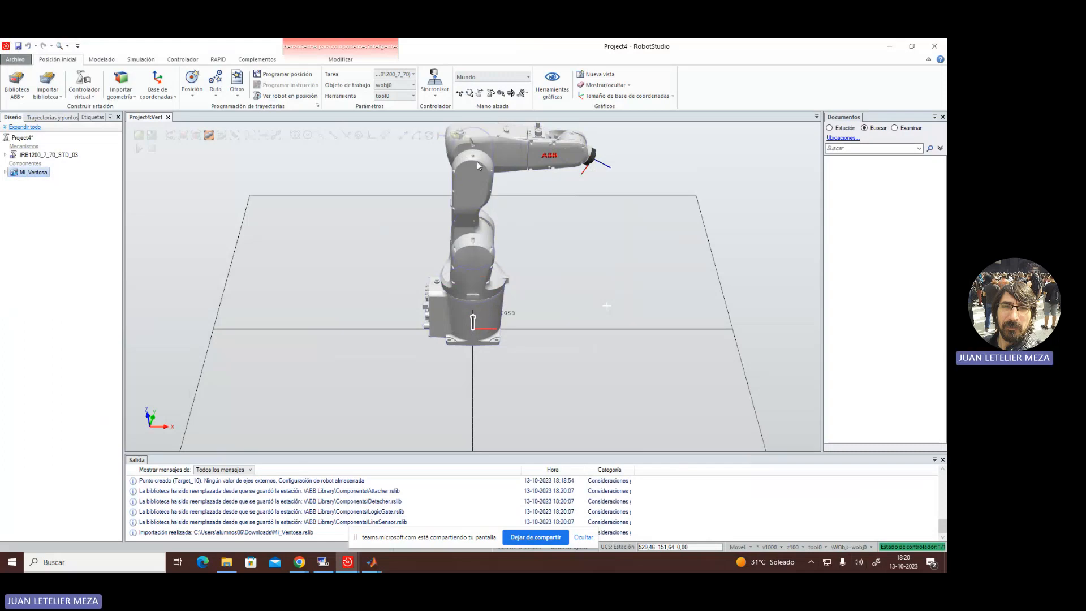
# - Examine the structure of the Mi_Ventosa component down to the Ventosa link, and collapse it again
pyautogui.click(5, 172)
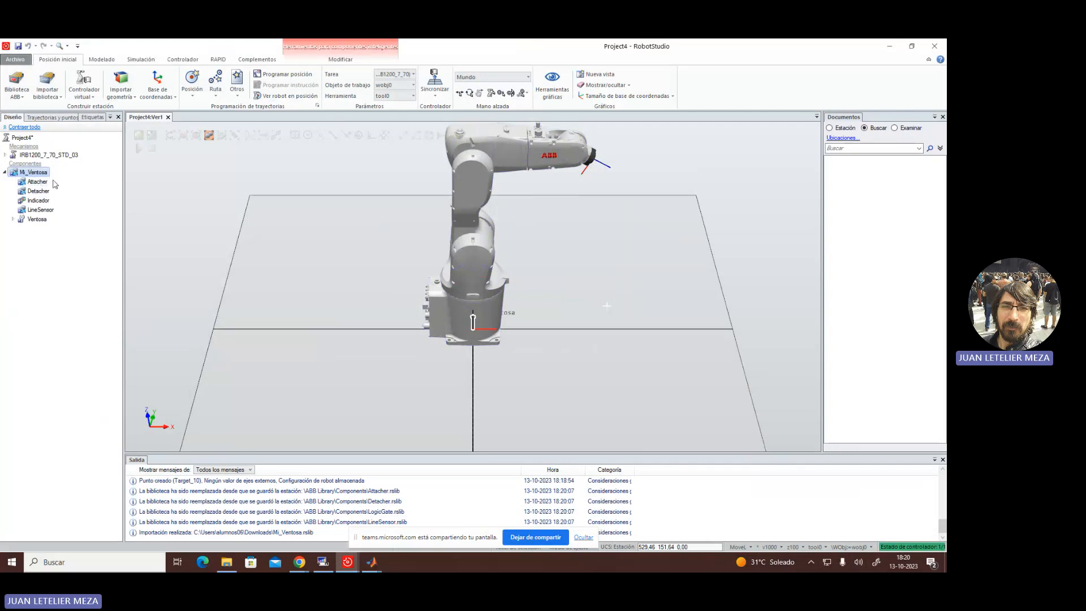
pyautogui.click(12, 218)
pyautogui.click(21, 229)
pyautogui.click(52, 238)
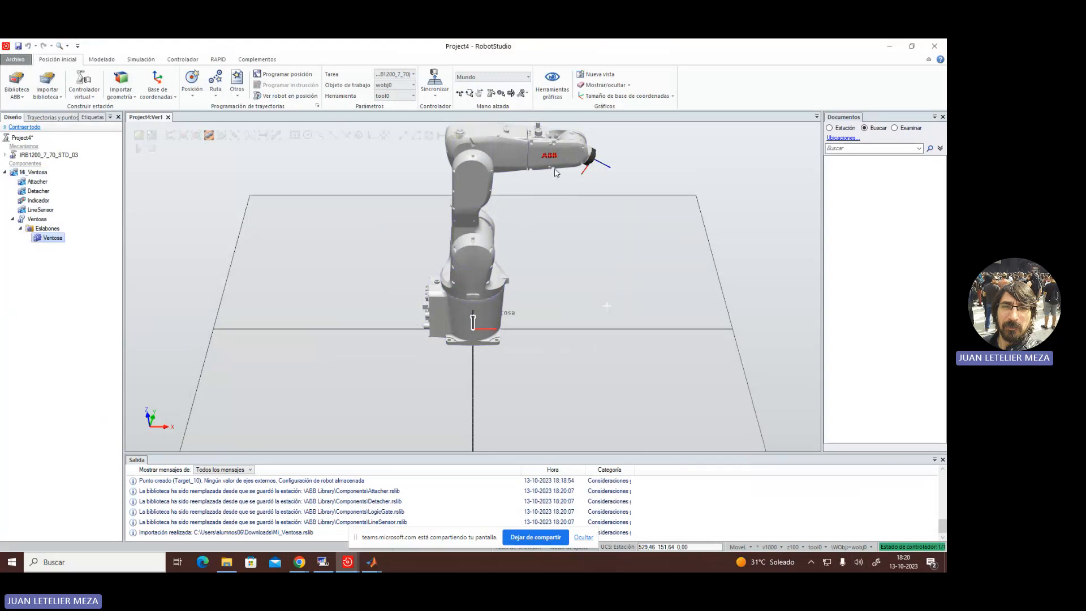
pyautogui.click(12, 219)
pyautogui.click(5, 172)
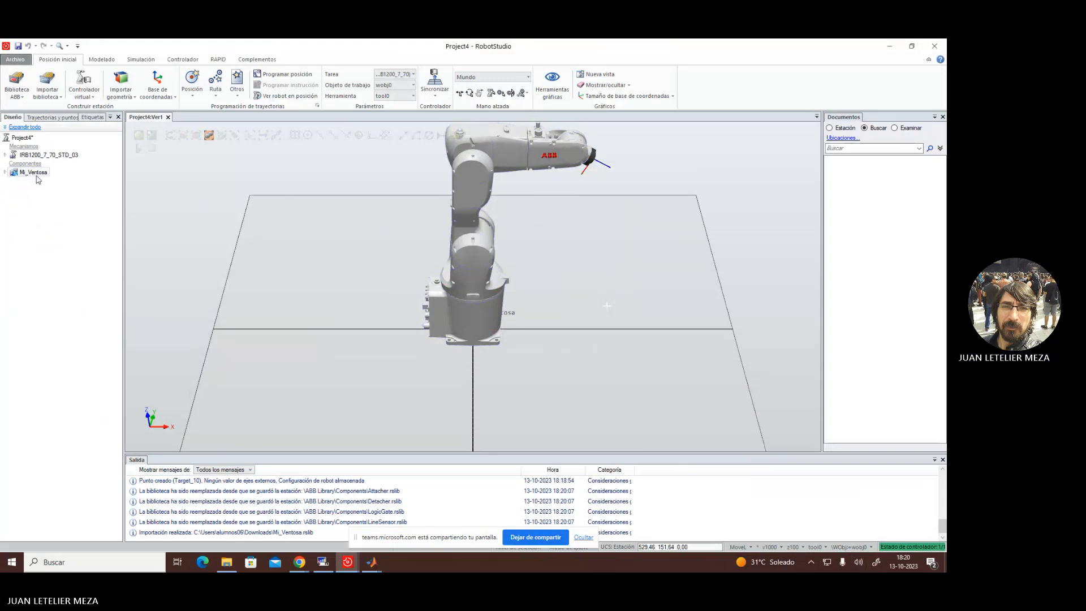
# - Attach Mi_Ventosa to the IRB1200_7_70_STD_03 (T_ROB1) robot and update its position
pyautogui.click(451, 338)
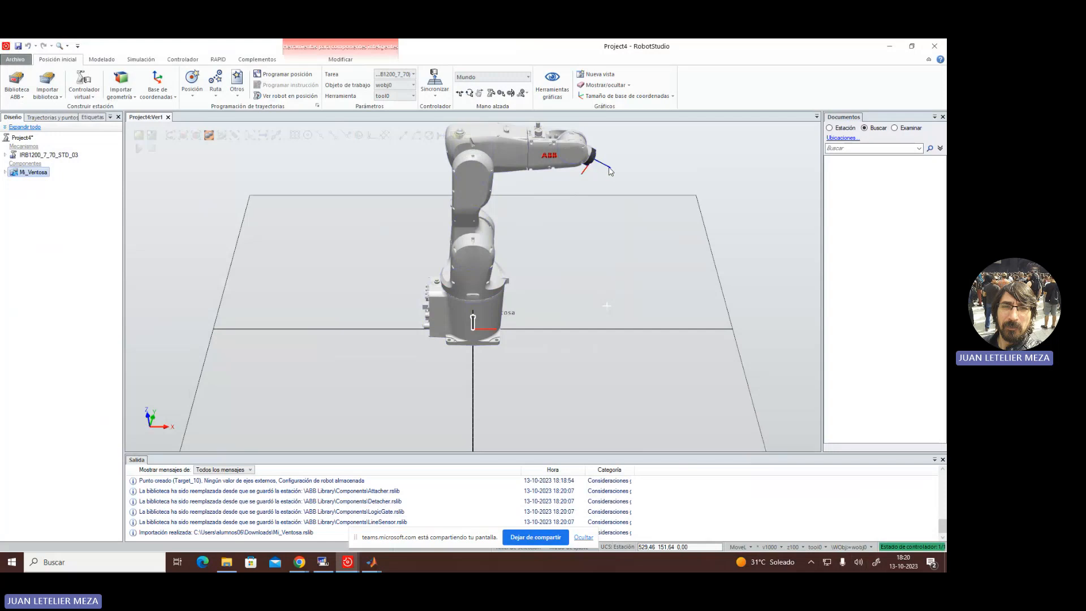
pyautogui.rightClick(34, 173)
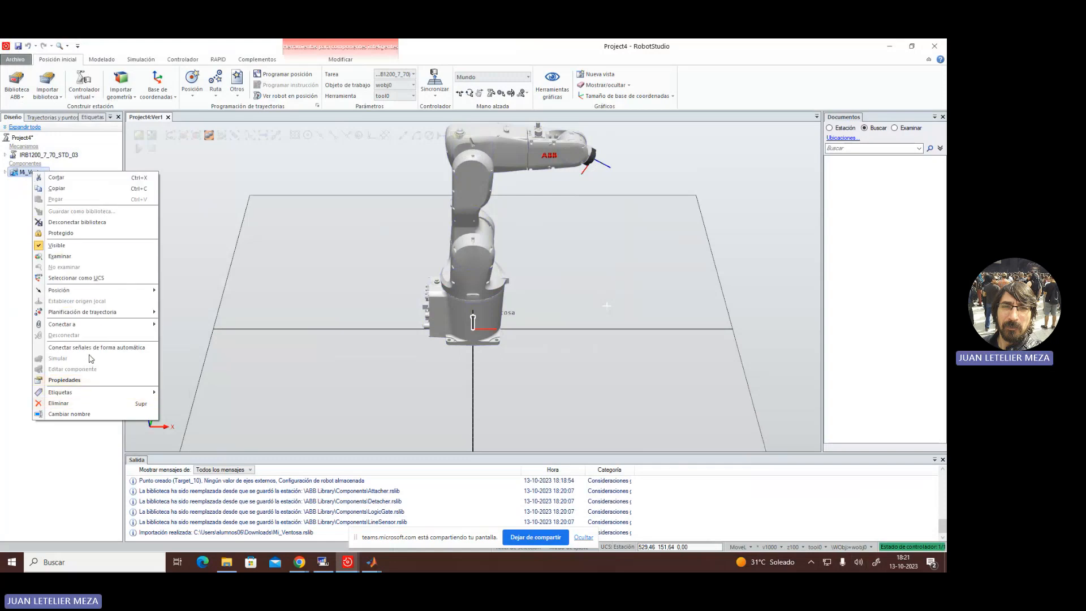
pyautogui.moveTo(84, 328)
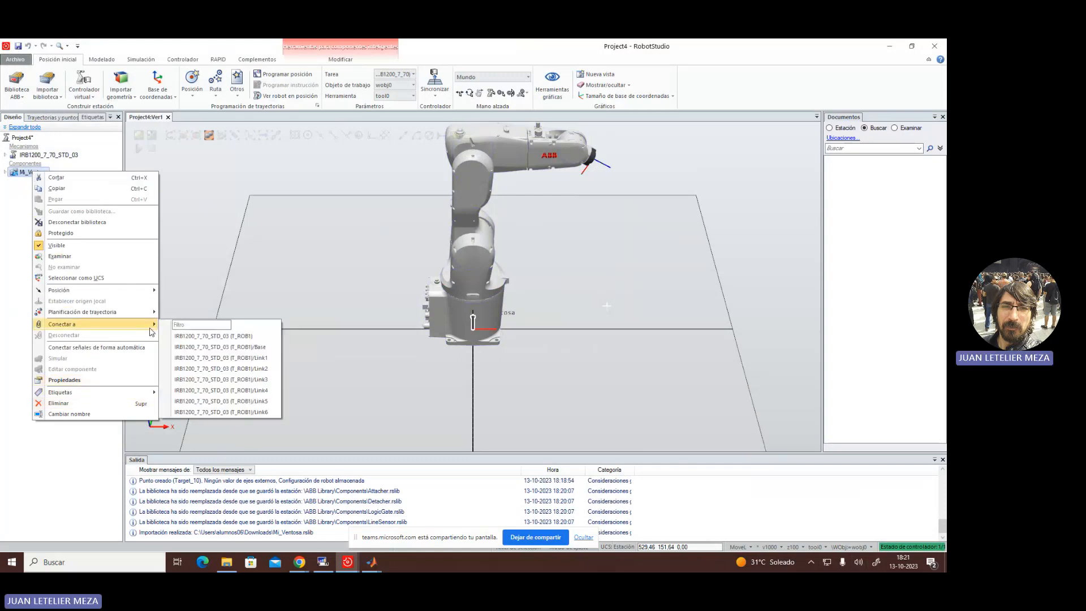
pyautogui.click(229, 336)
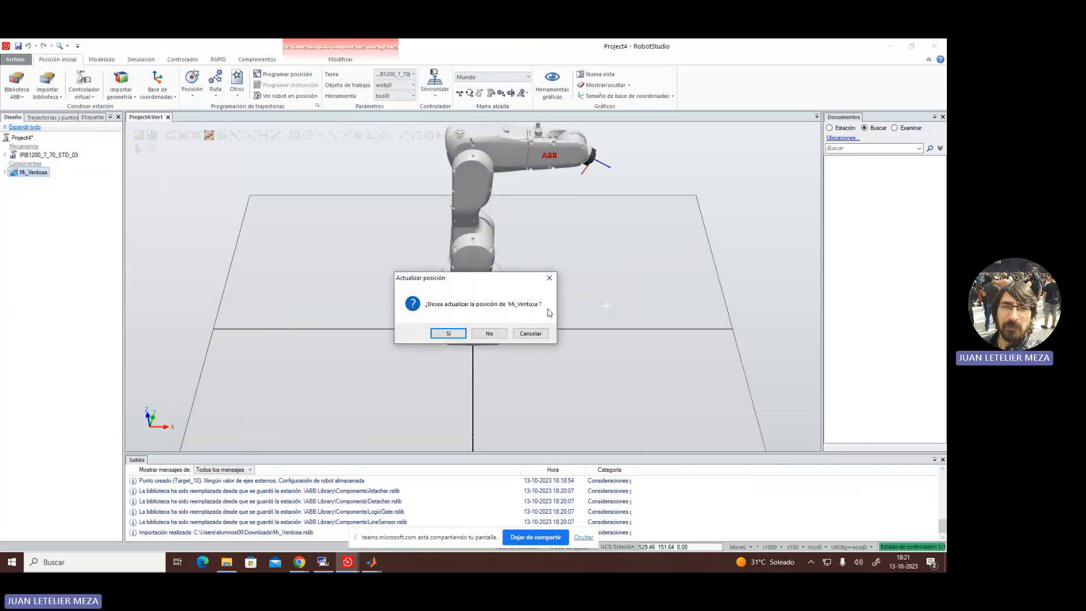
pyautogui.click(449, 334)
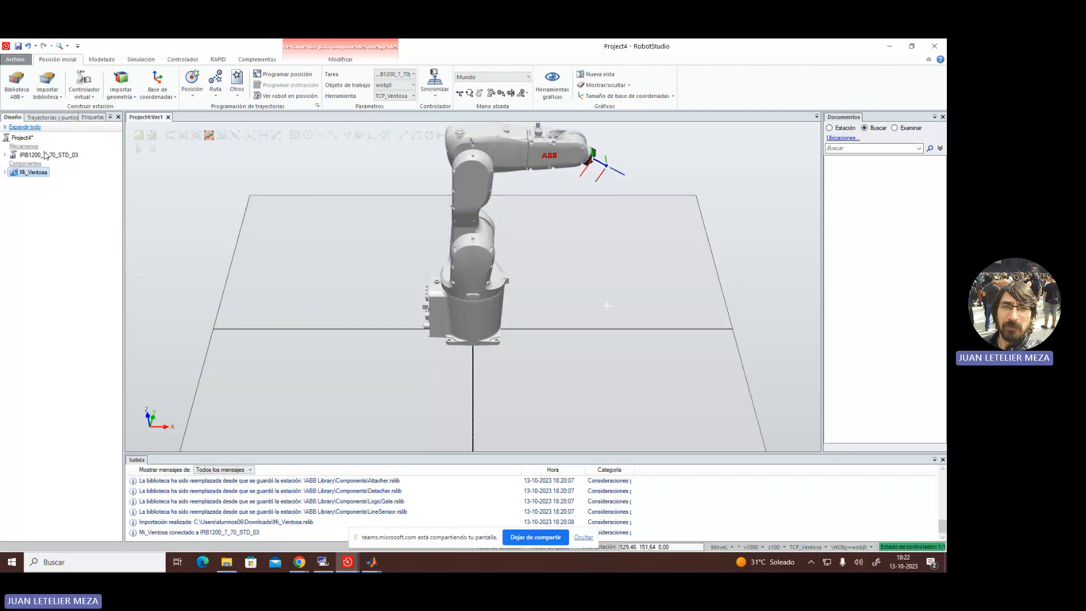
# - Start a box solid with its corner point at X 300, Y 300 and Z 0 mm in World
pyautogui.click(98, 59)
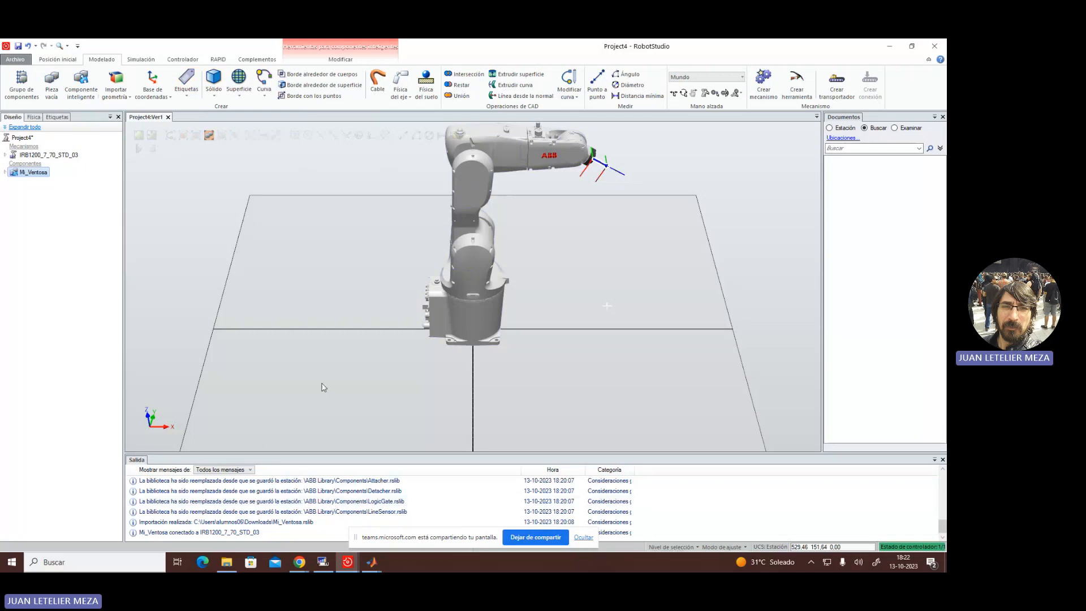
pyautogui.click(215, 97)
pyautogui.click(244, 114)
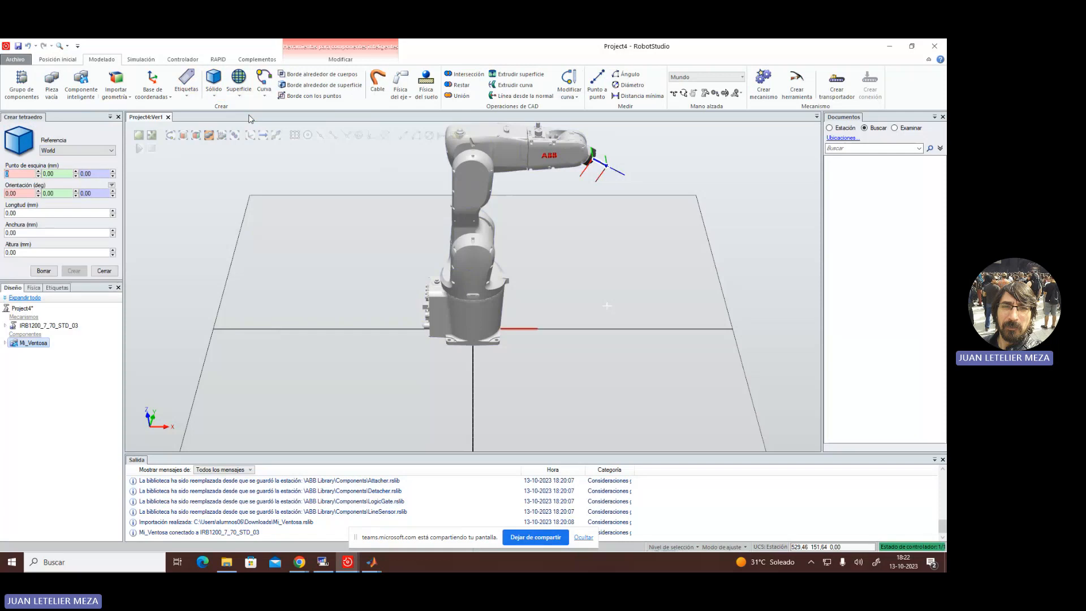
pyautogui.click(18, 173)
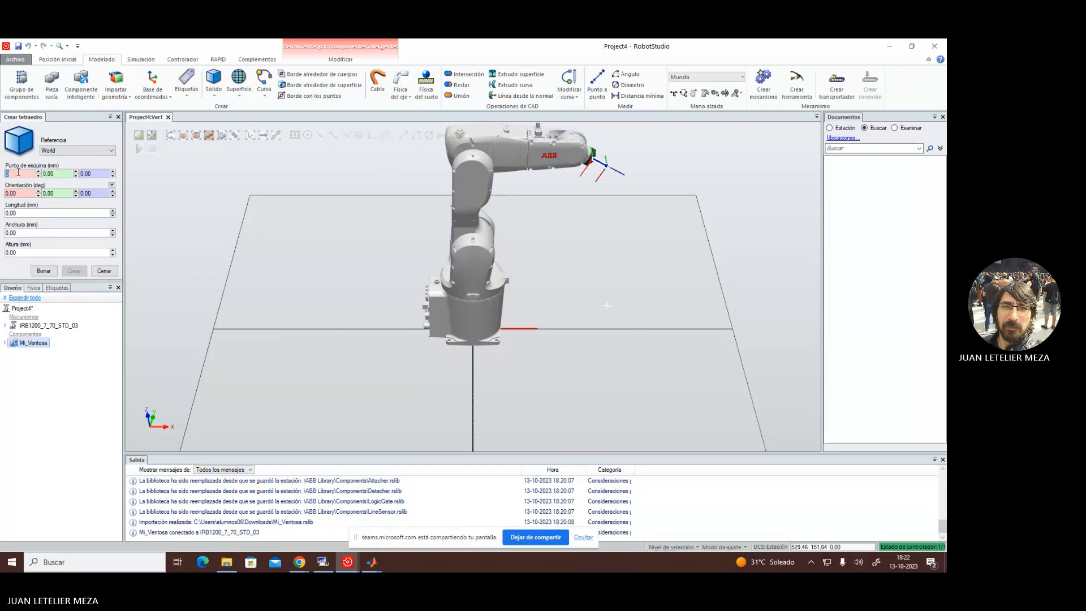
pyautogui.write('300')
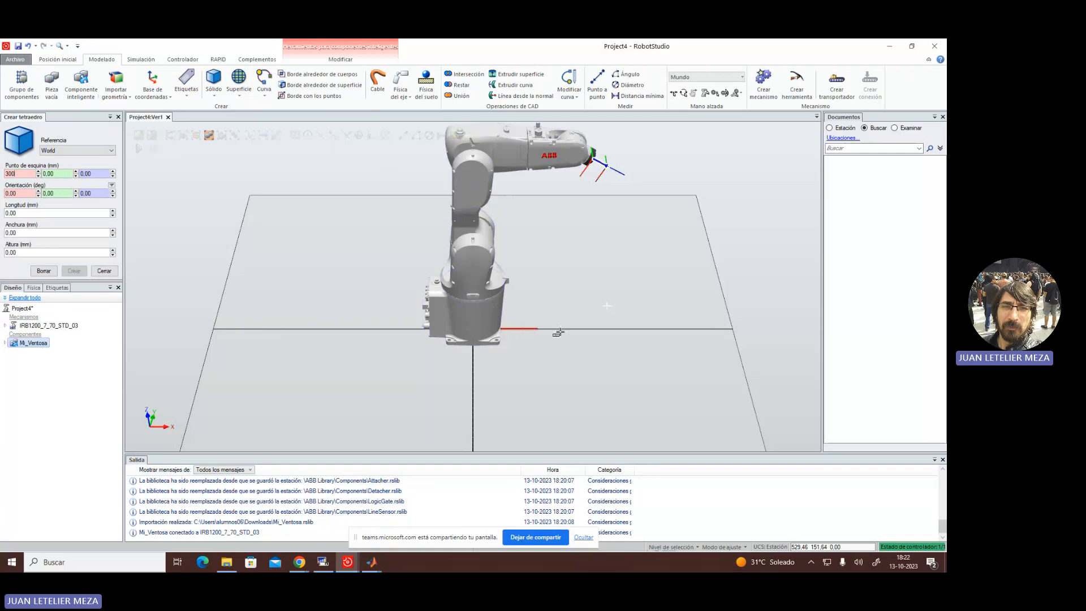
pyautogui.click(61, 172)
pyautogui.write('300')
pyautogui.click(92, 174)
# - Set the box's length, width and height to 100 mm each and create it
pyautogui.click(65, 213)
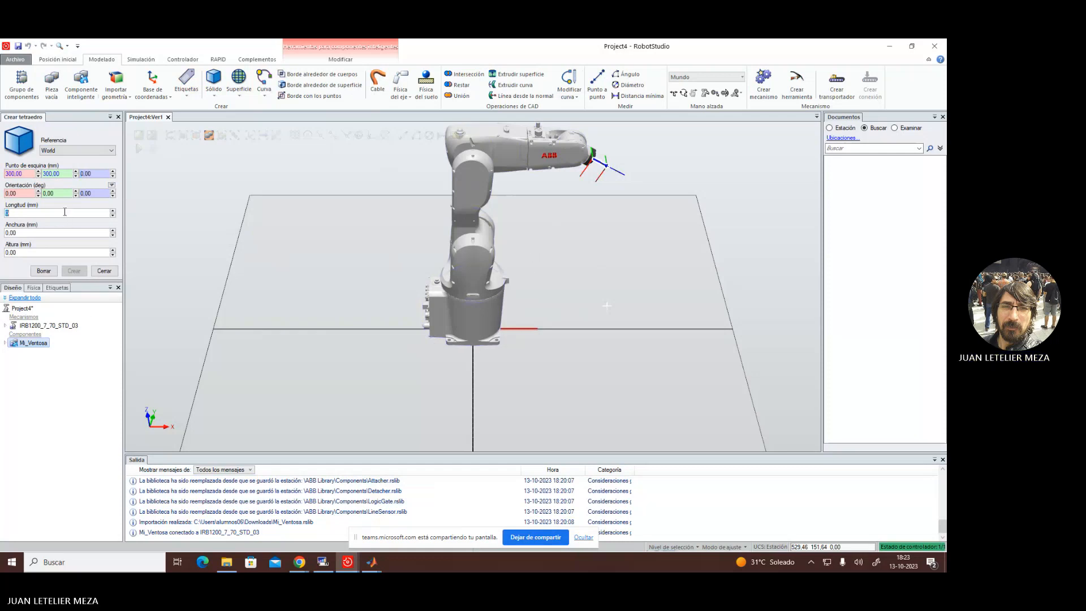
pyautogui.write('100')
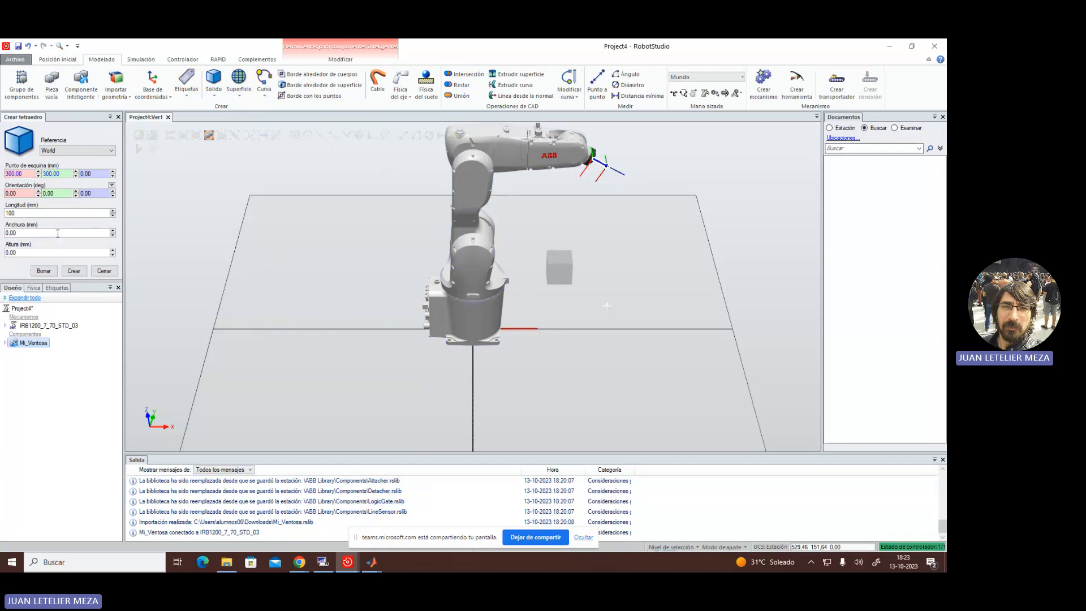
pyautogui.click(58, 233)
pyautogui.write('100')
pyautogui.click(68, 253)
pyautogui.write('100')
pyautogui.click(77, 276)
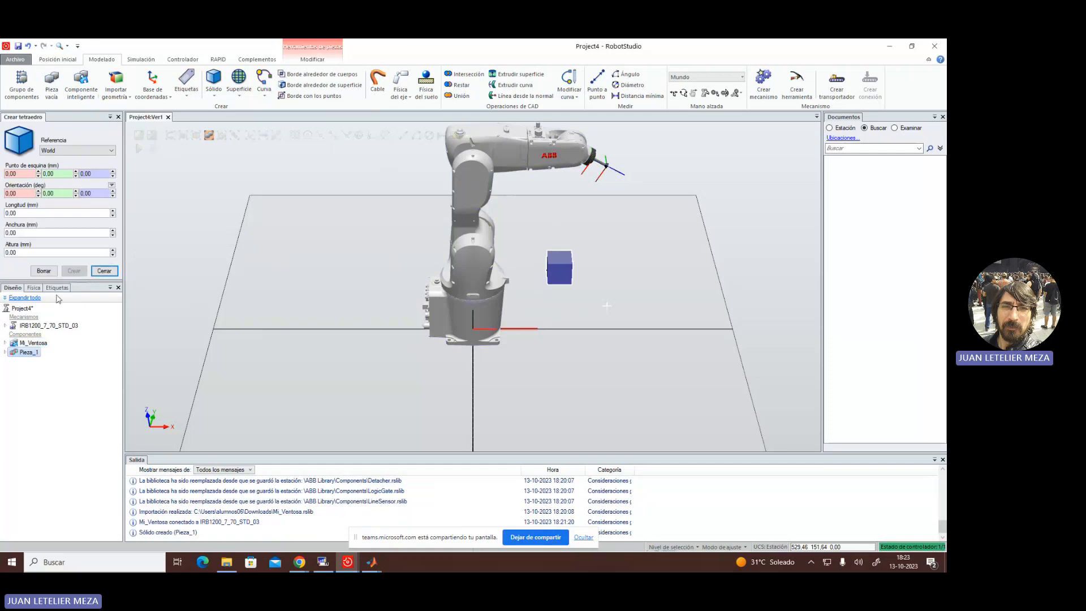
# - Change the color of the 100 mm box to the basic red and clear its selection
pyautogui.click(574, 285)
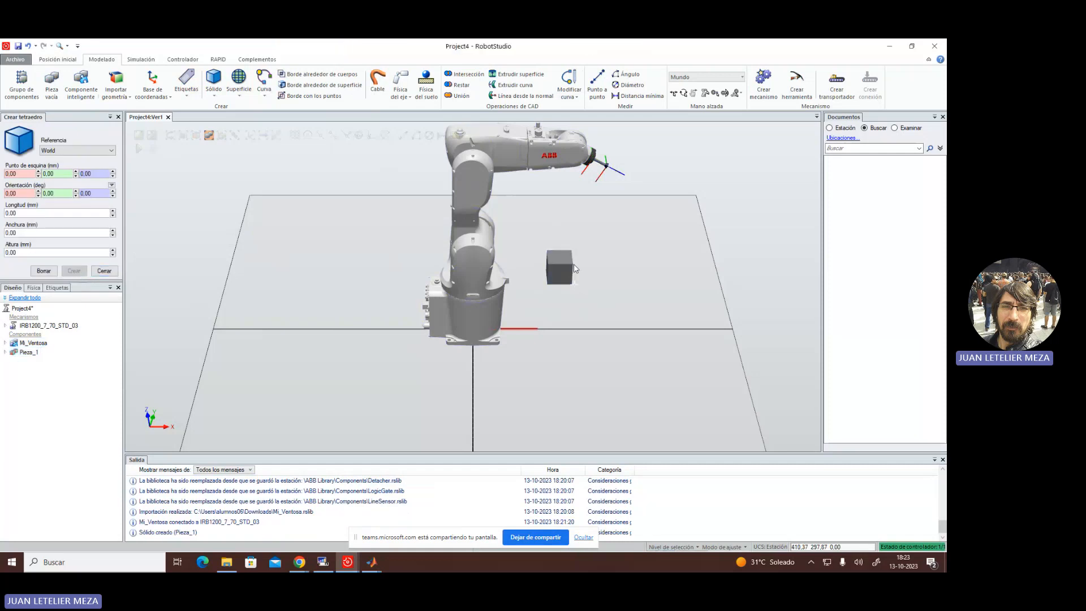
pyautogui.click(563, 273)
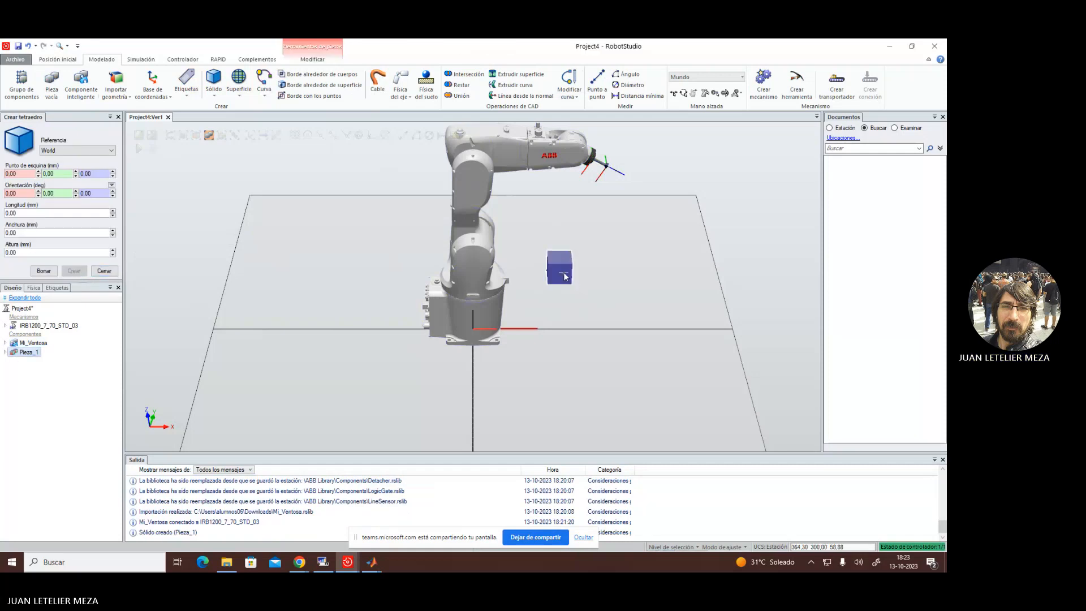
pyautogui.click(593, 309)
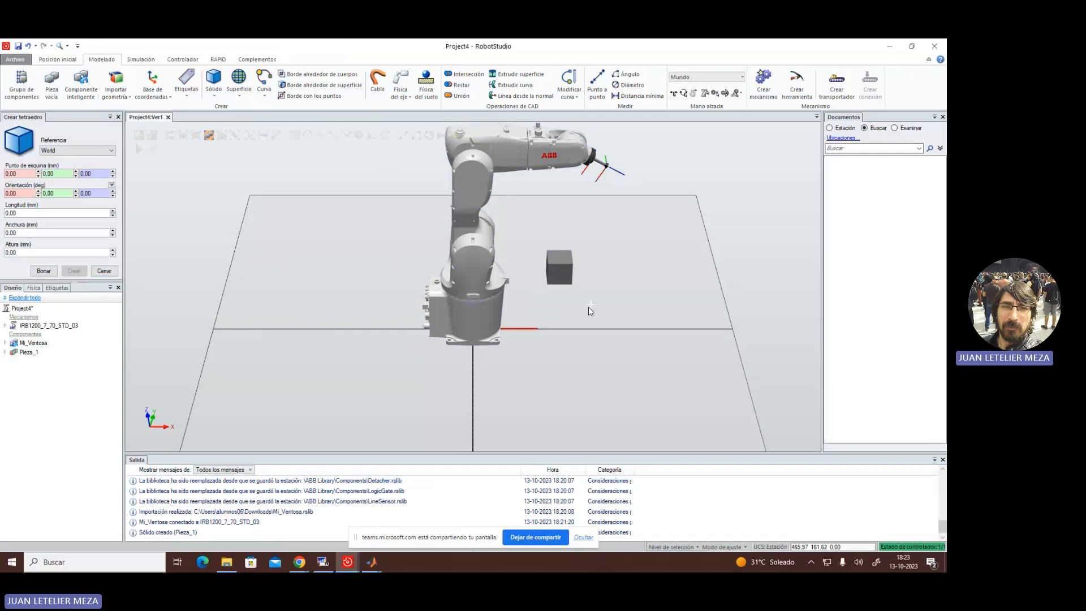
pyautogui.rightClick(556, 270)
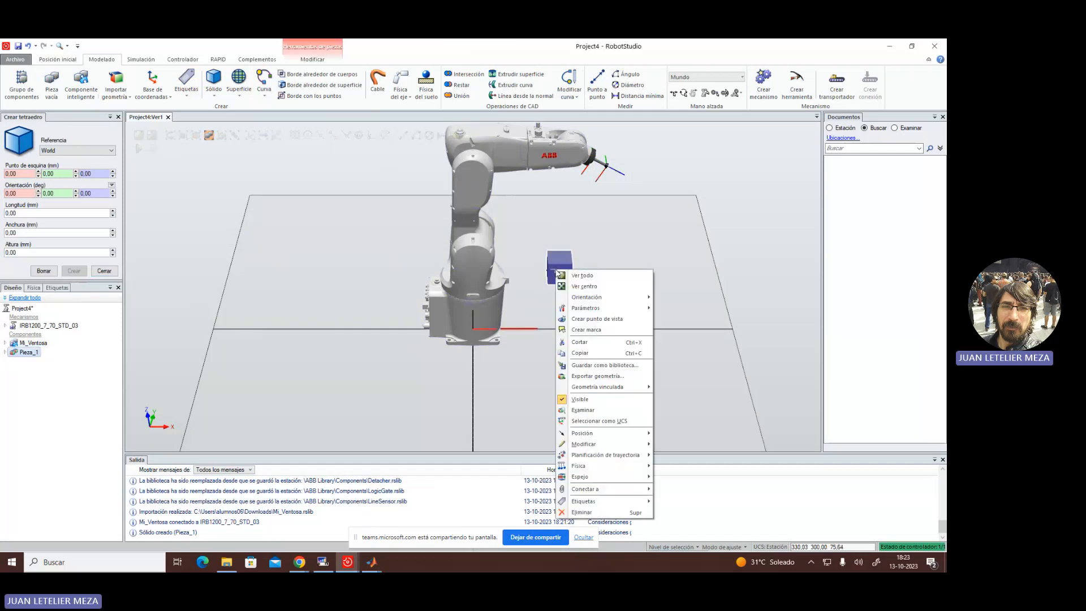
pyautogui.moveTo(591, 445)
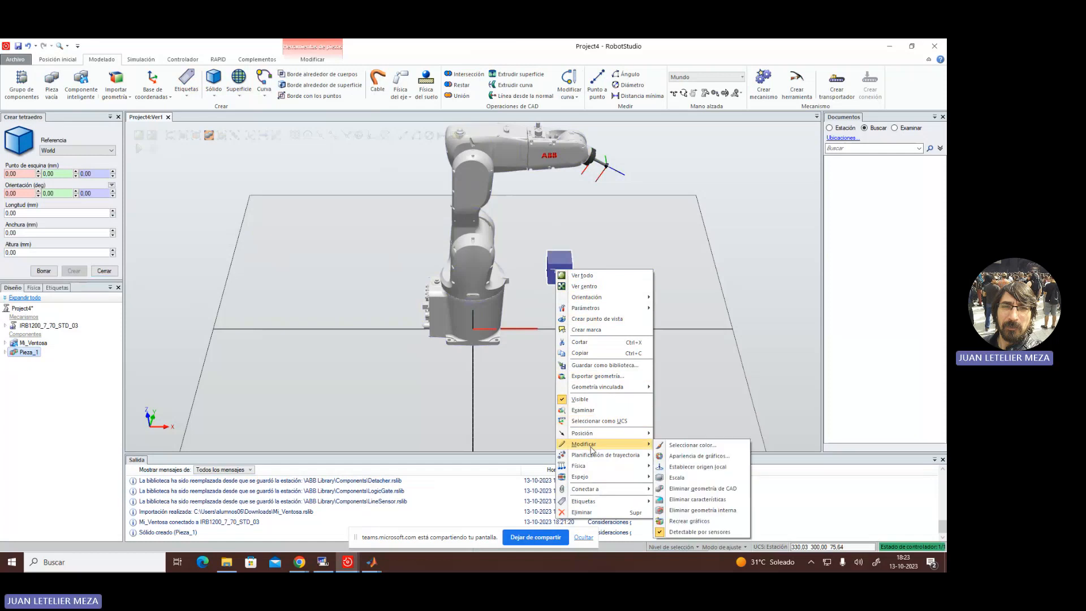
pyautogui.click(690, 447)
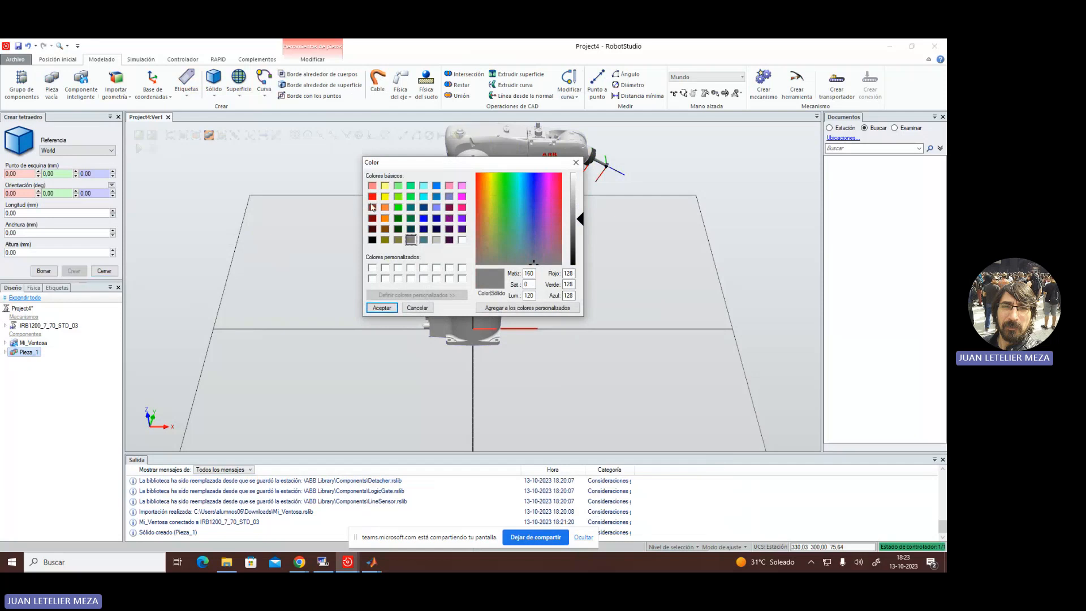
pyautogui.click(372, 197)
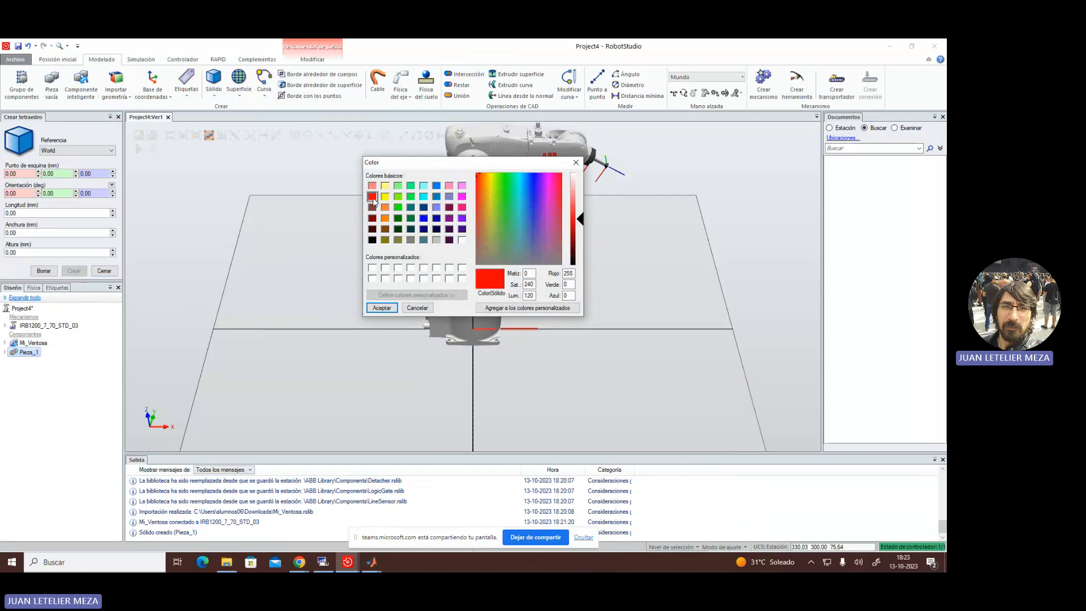
pyautogui.click(382, 308)
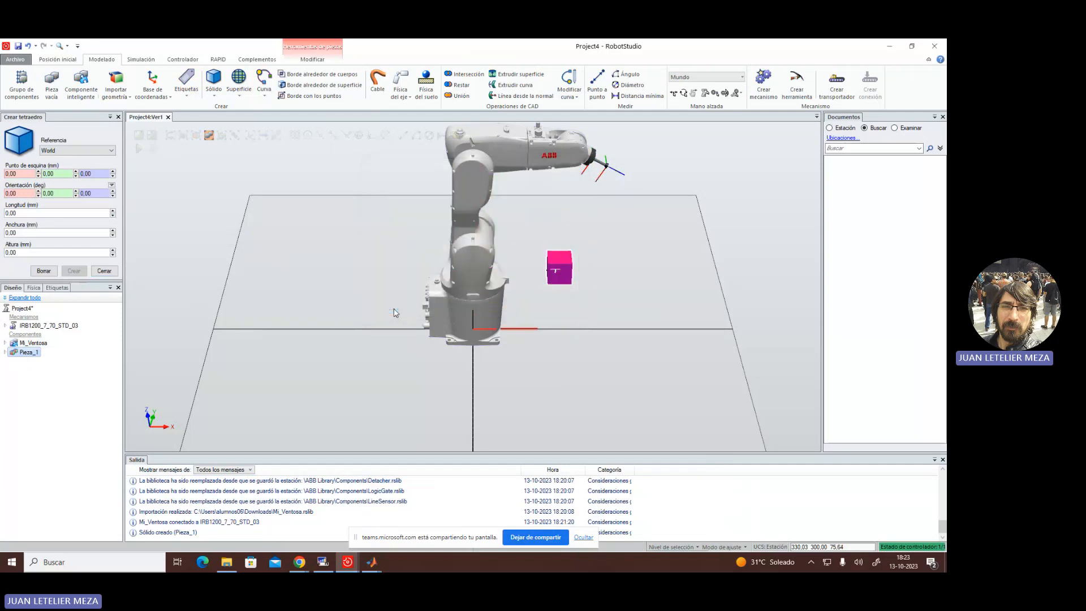
pyautogui.click(677, 318)
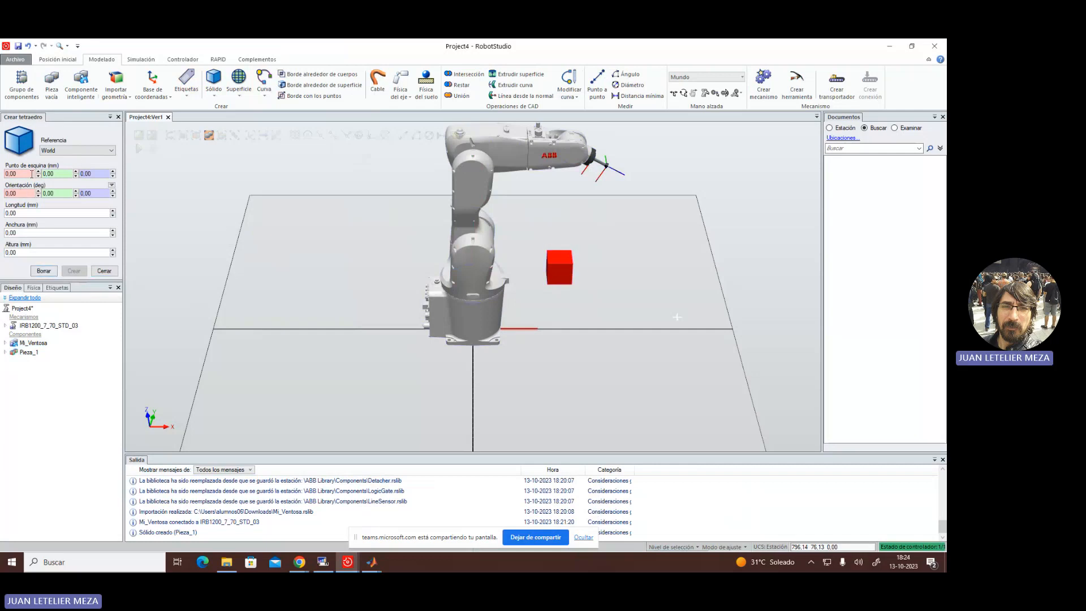
# - Set the length, width and height of a second box to 20 mm each
pyautogui.click(47, 213)
pyautogui.write('20')
pyautogui.press('Tab')
pyautogui.write('20')
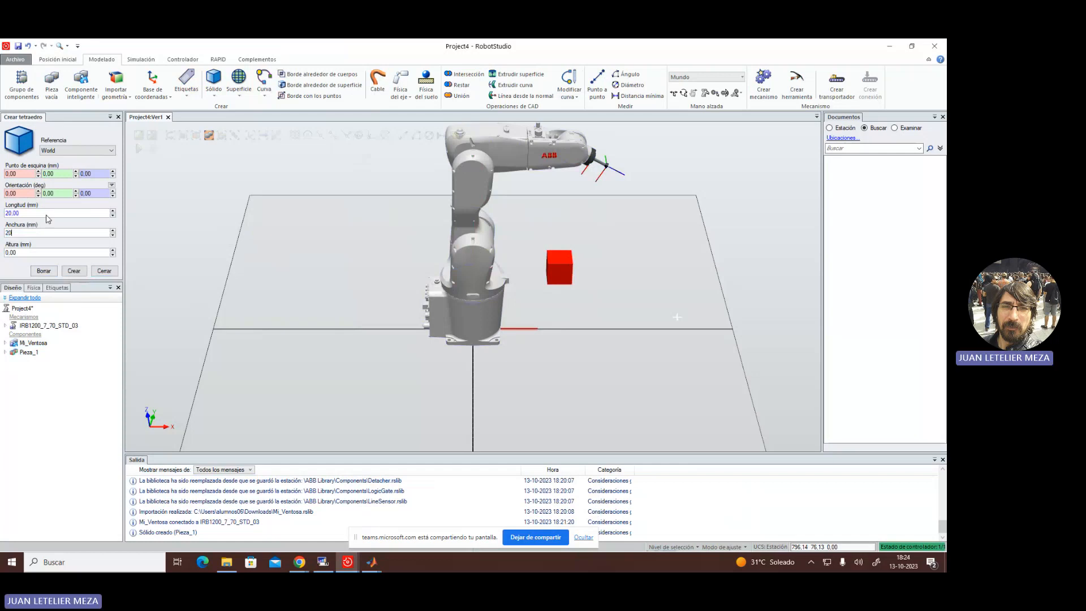
pyautogui.press('Tab')
pyautogui.write('2')
pyautogui.write('00')
# - Enter X 340, Y 340 and Z 100 mm as the corner point of the 20 mm box
pyautogui.click(33, 174)
pyautogui.scroll(5, 553, 294)
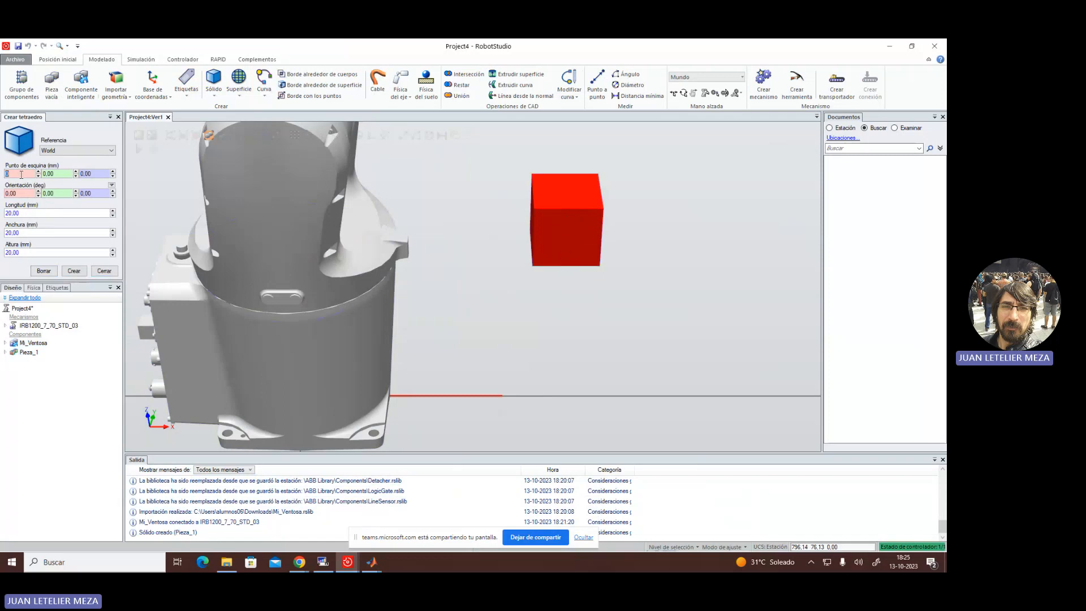
pyautogui.write('350')
pyautogui.write('4')
pyautogui.click(62, 174)
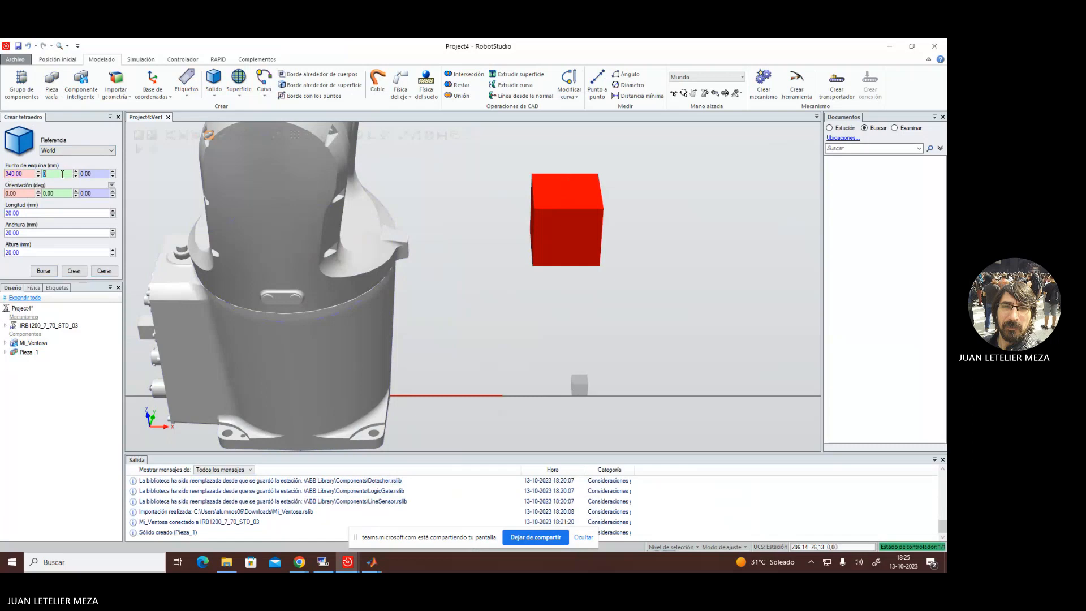
pyautogui.write('34')
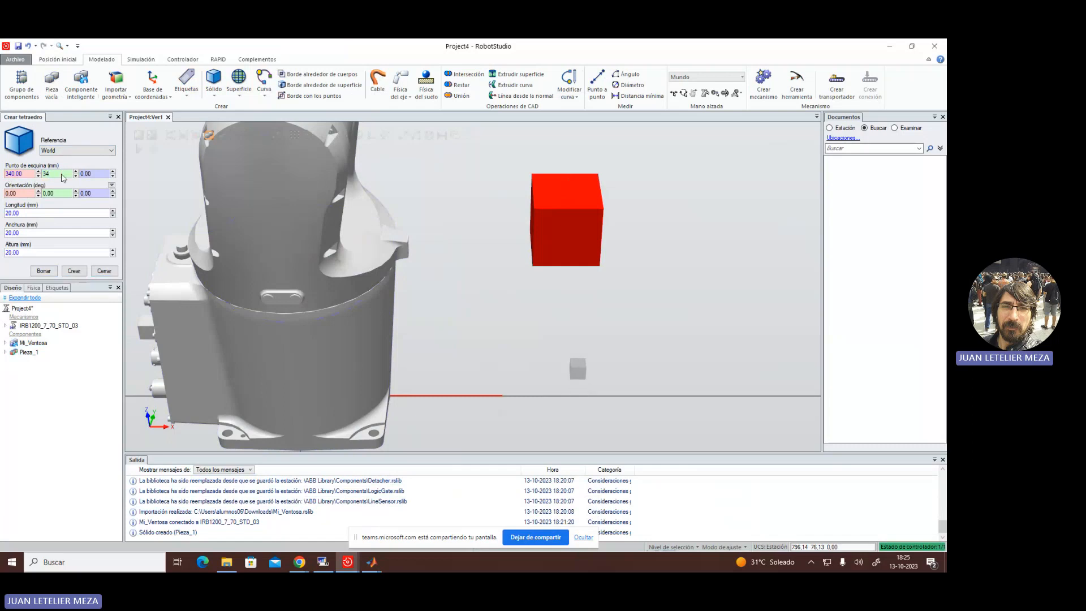
pyautogui.write('0')
pyautogui.click(97, 174)
pyautogui.write('100')
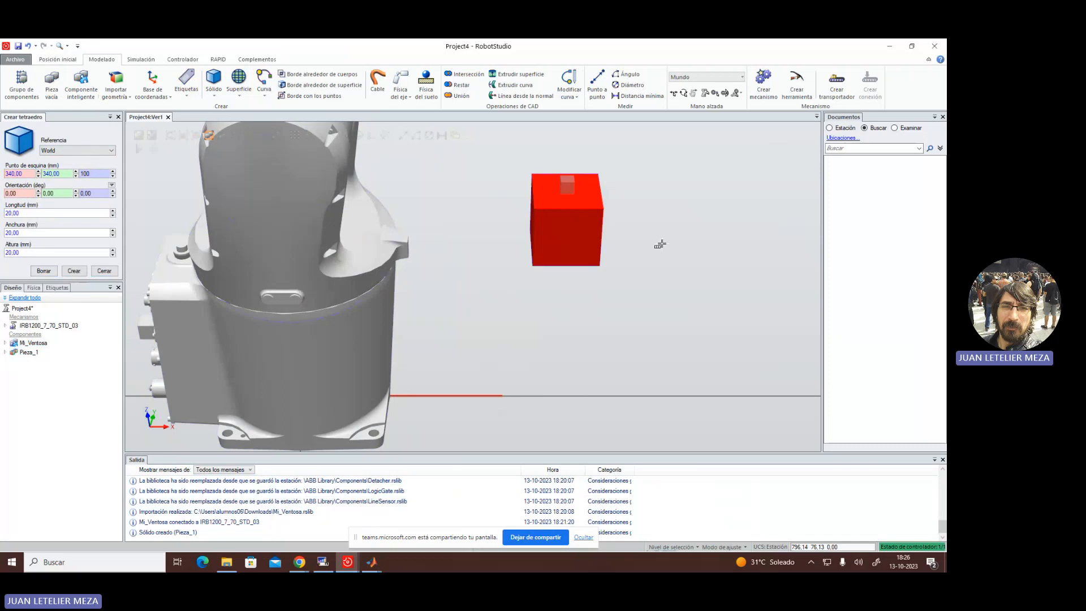
pyautogui.click(626, 287)
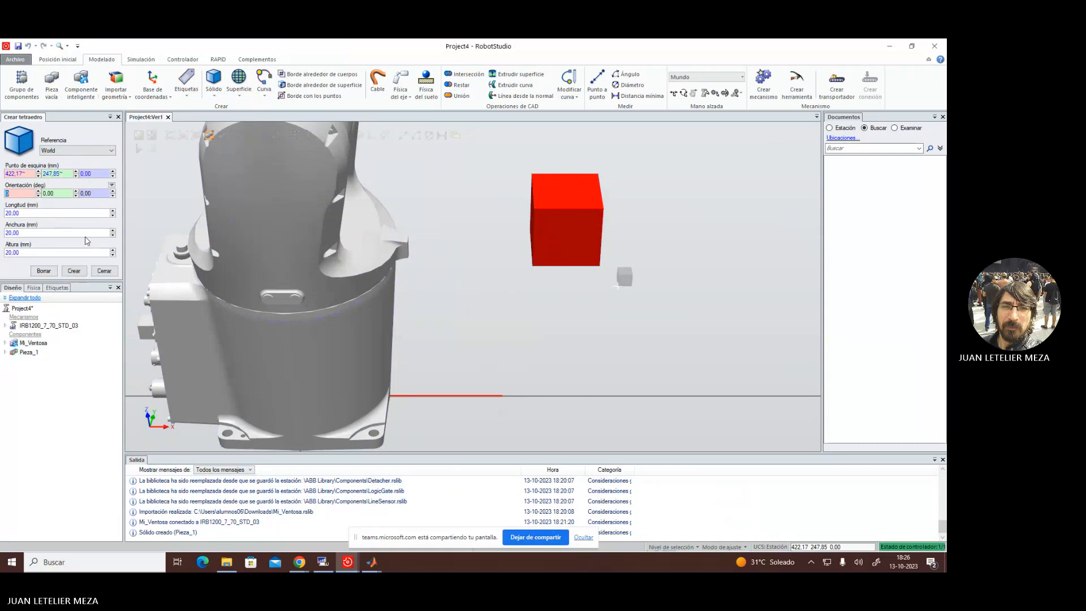
# - Set the second box's corner point again to X 340, Y 340 and Z 100 mm and create the 20 mm box
pyautogui.click(29, 175)
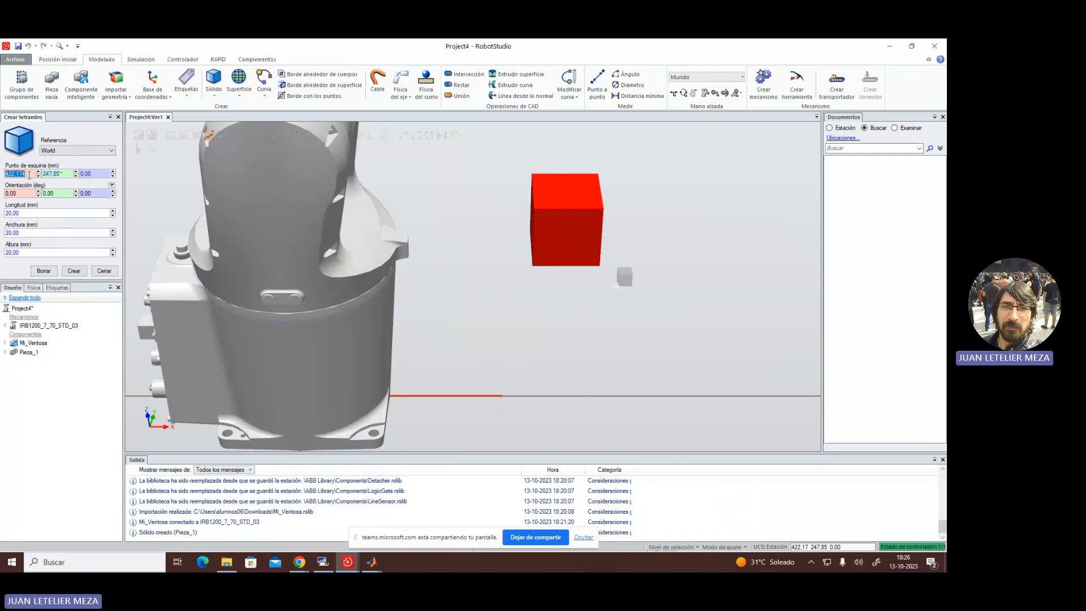
pyautogui.write('340')
pyautogui.press('Tab')
pyautogui.write('340')
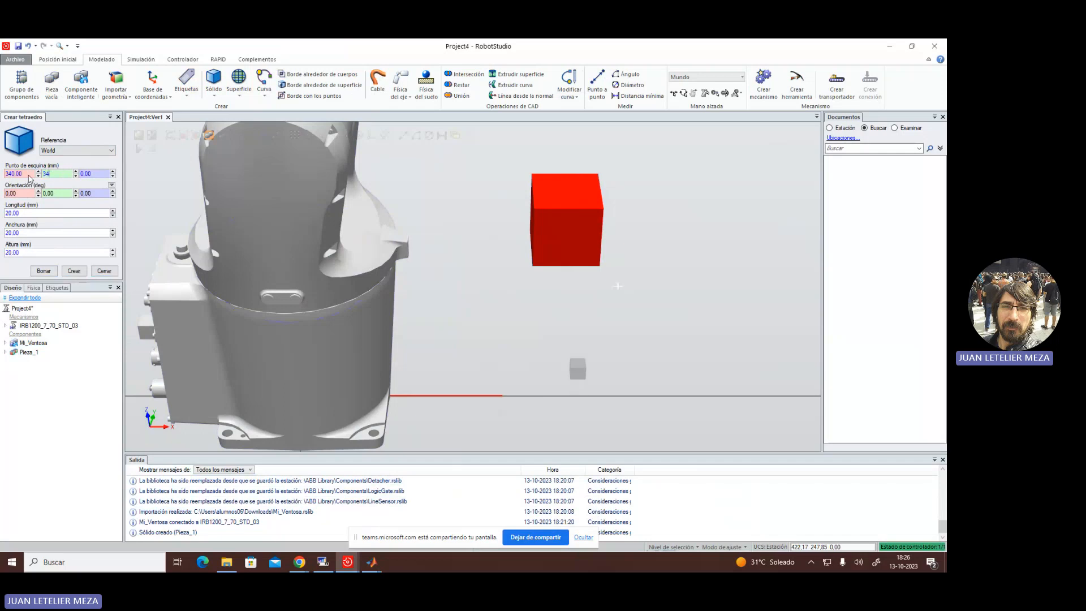
pyautogui.press('Tab')
pyautogui.write('100')
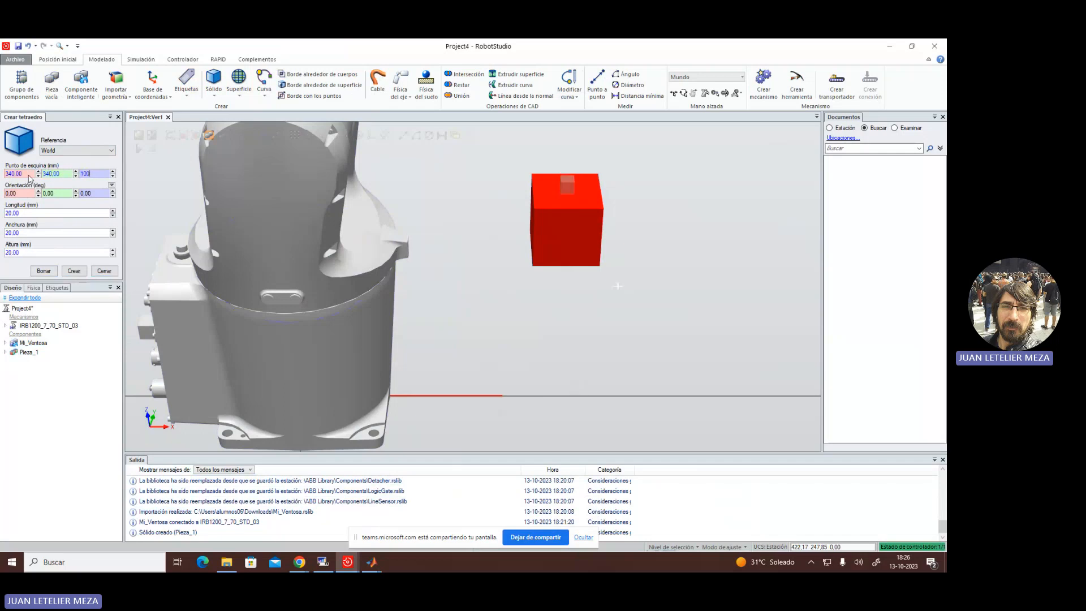
pyautogui.click(75, 271)
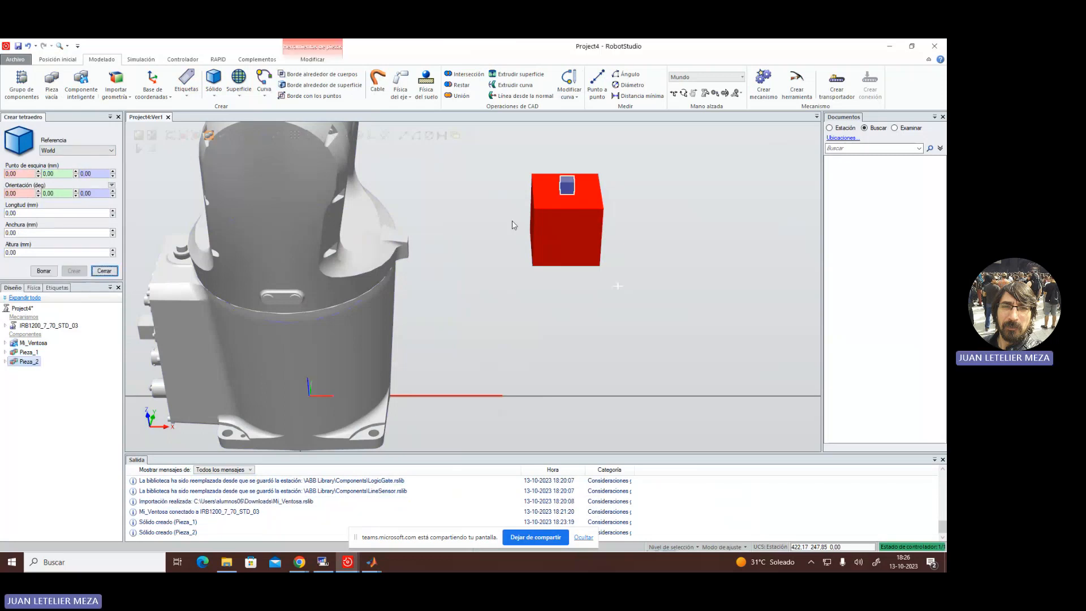
# - Change the color of the 20 mm box to the basic green (RGB 0, 255, 0) and clear its selection
pyautogui.keyDown('ctrl'); pyautogui.keyDown('shift'); pyautogui.moveTo(573, 248); pyautogui.dragTo(588, 325); pyautogui.keyUp('shift'); pyautogui.keyUp('ctrl')
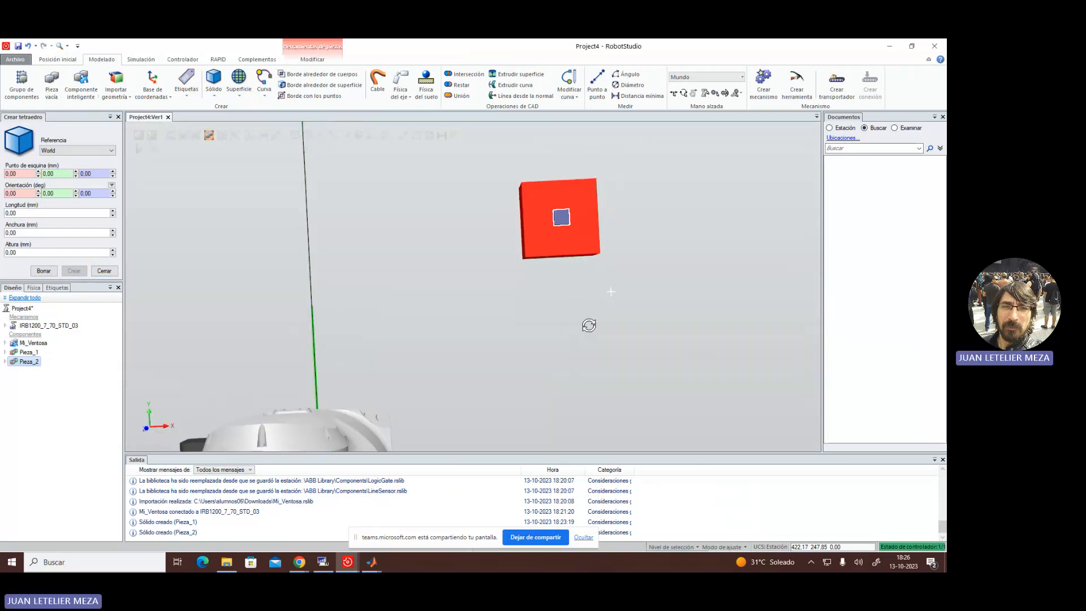
pyautogui.click(588, 325)
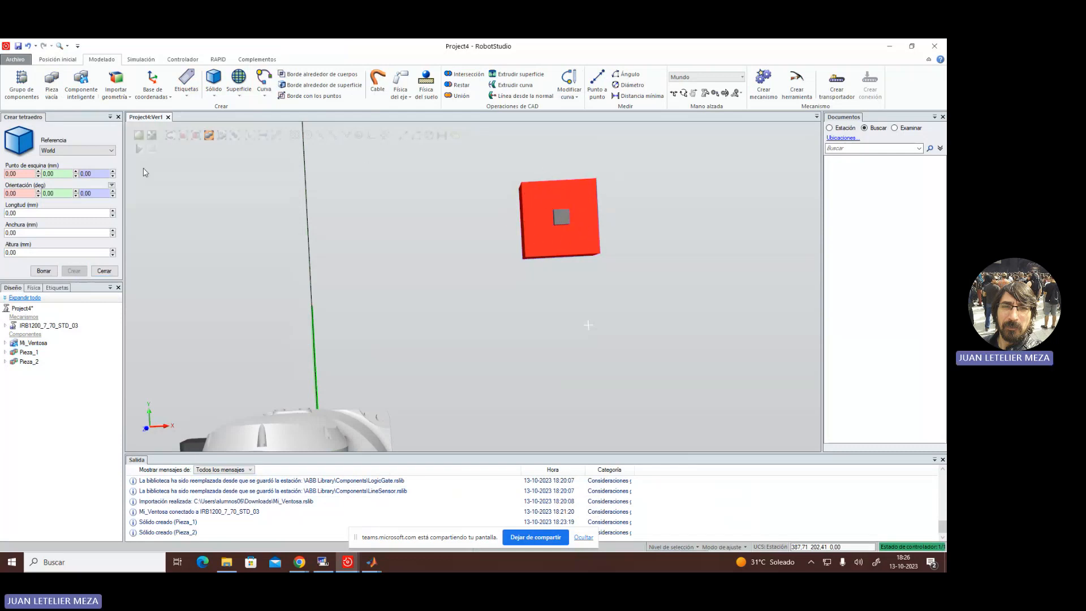
pyautogui.click(561, 219)
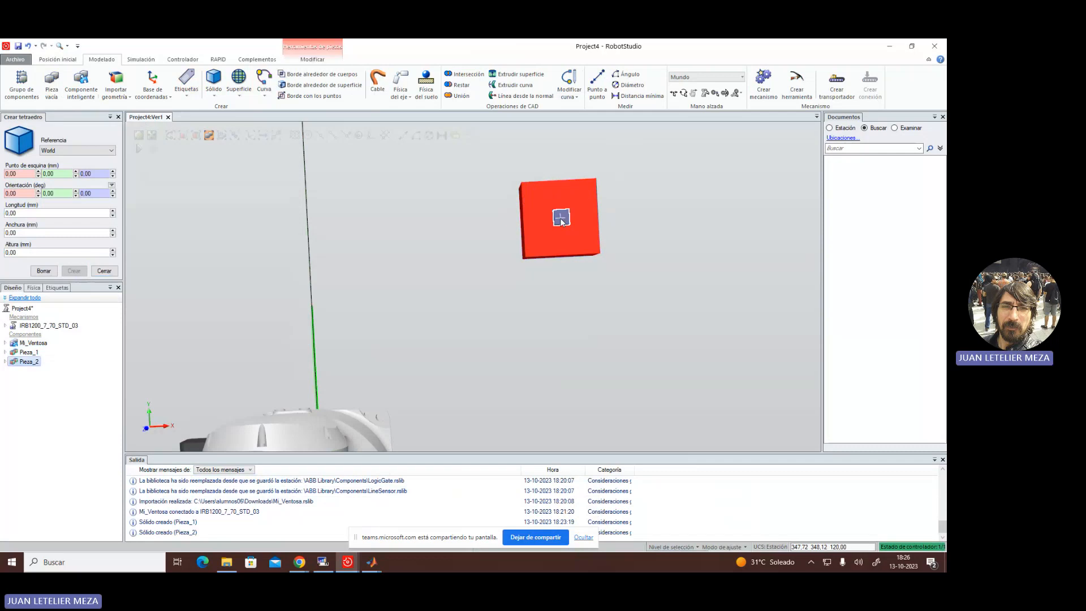
pyautogui.rightClick(561, 219)
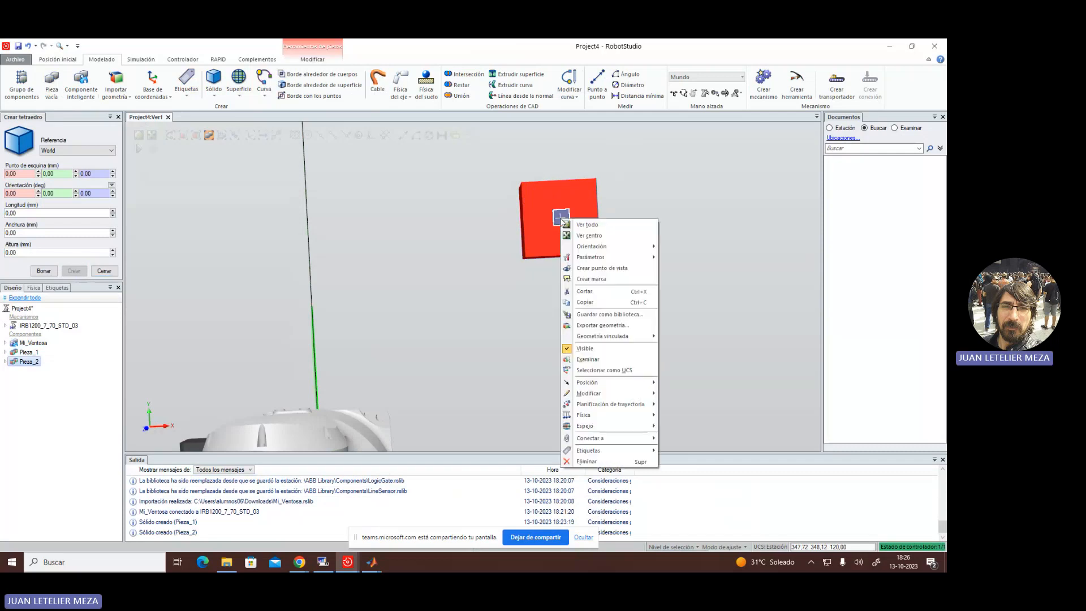
pyautogui.moveTo(641, 396)
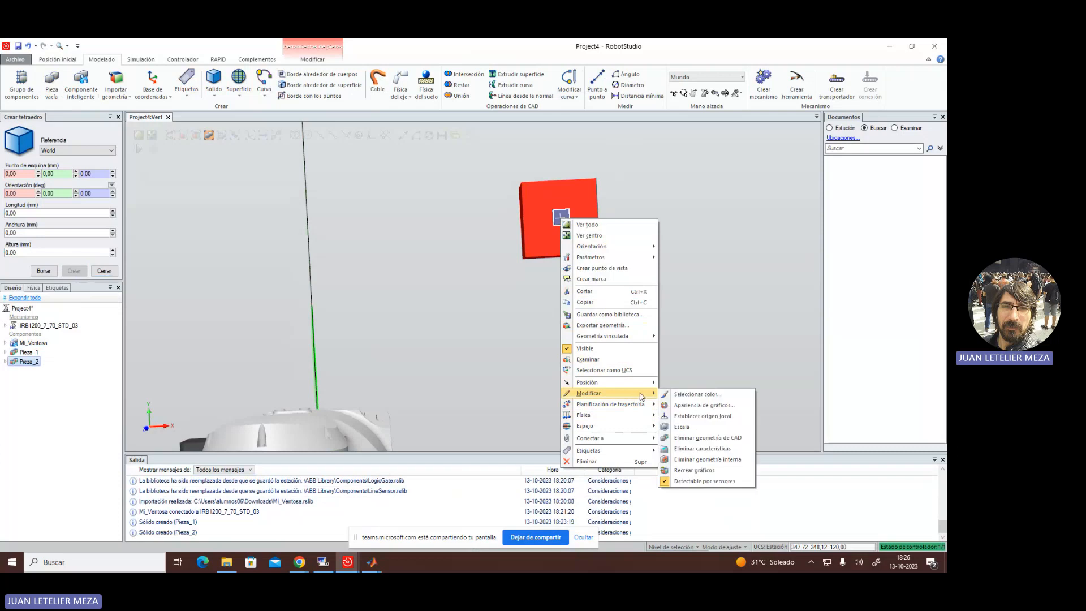
pyautogui.click(697, 394)
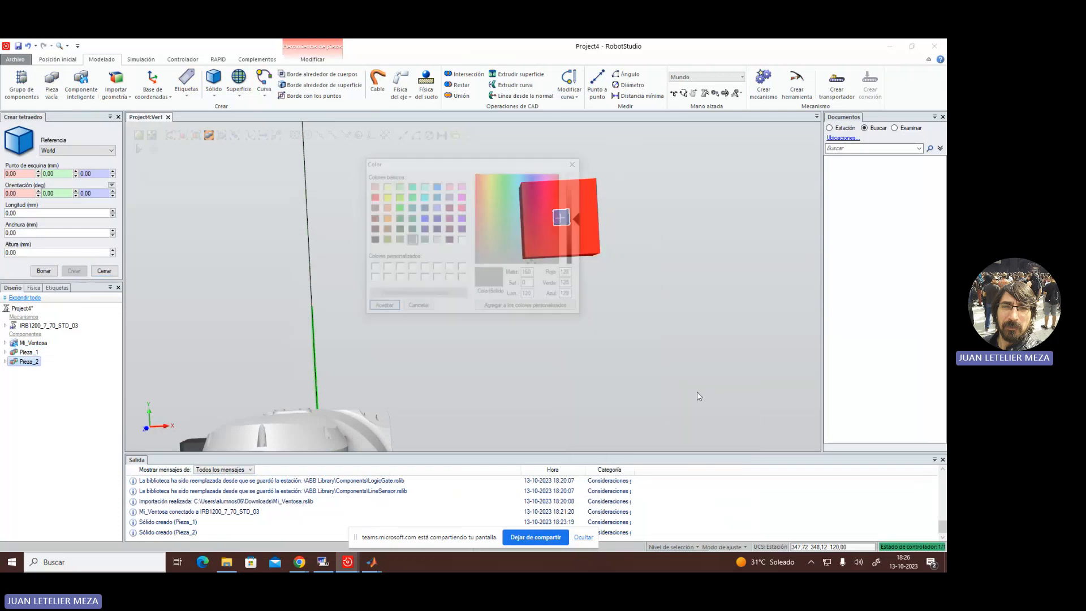
pyautogui.click(398, 208)
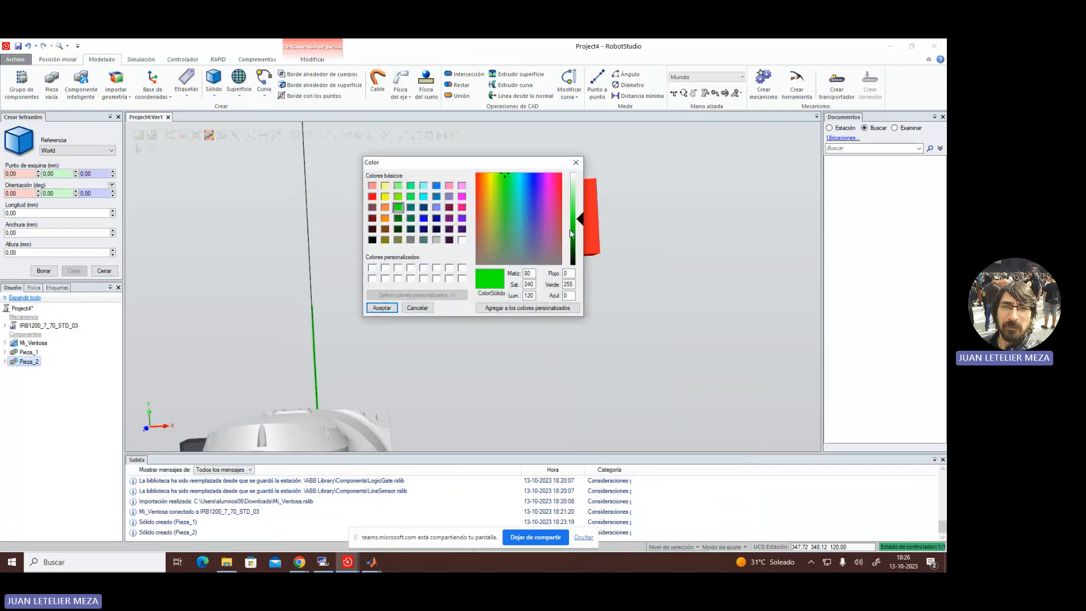
pyautogui.click(381, 308)
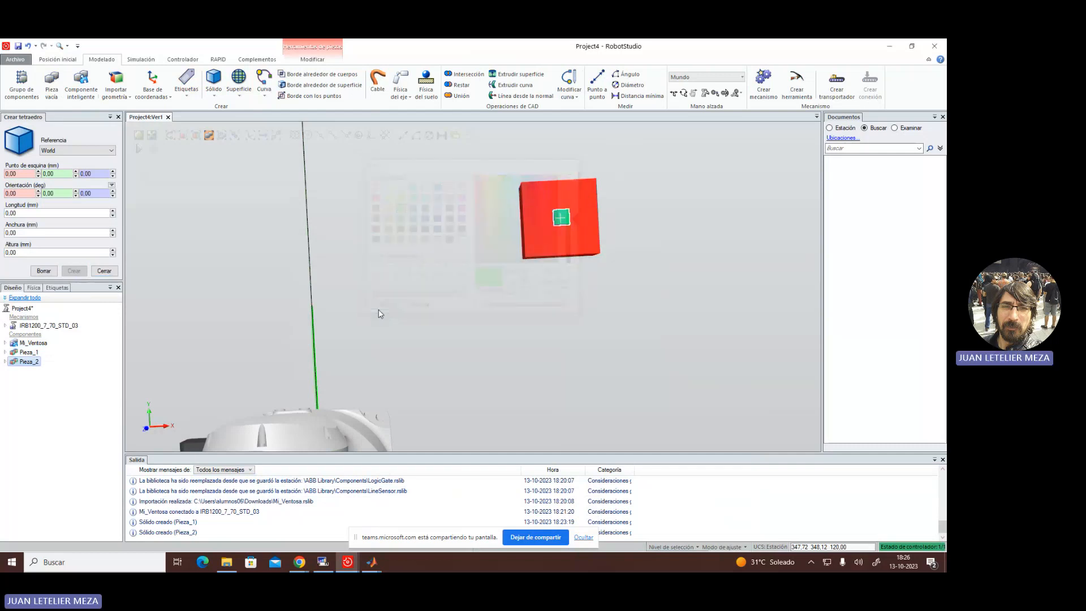
pyautogui.click(585, 321)
# - Attach the green box Pieza_2 to Pieza_1, accept updating its position, and check the link in the layout tree
pyautogui.keyDown('ctrl'); pyautogui.keyDown('shift'); pyautogui.moveTo(589, 310); pyautogui.dragTo(524, 259); pyautogui.keyUp('shift'); pyautogui.keyUp('ctrl')
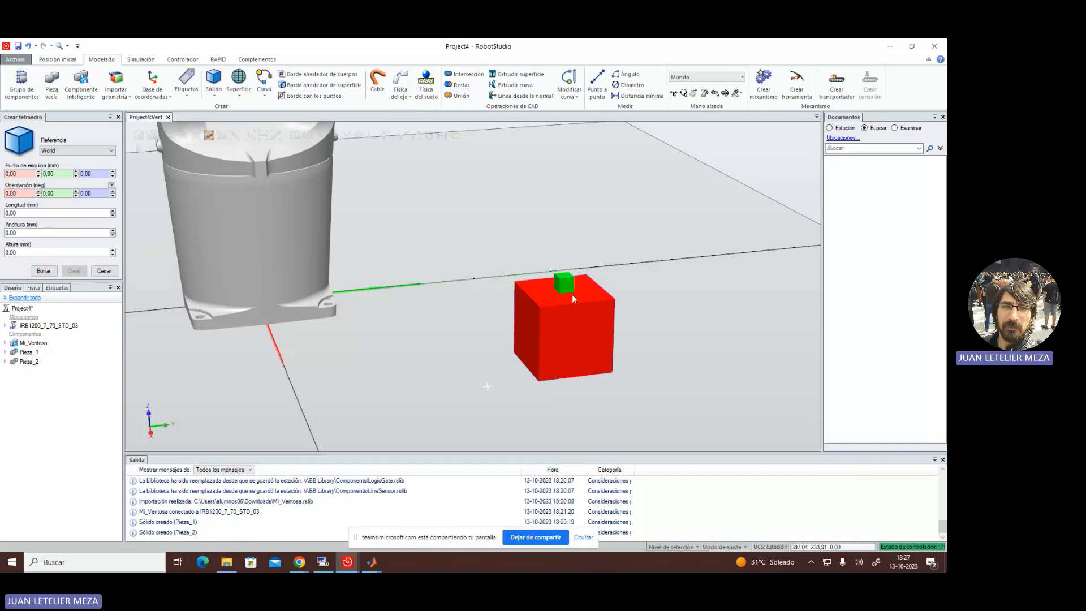
pyautogui.click(5, 362)
pyautogui.click(21, 363)
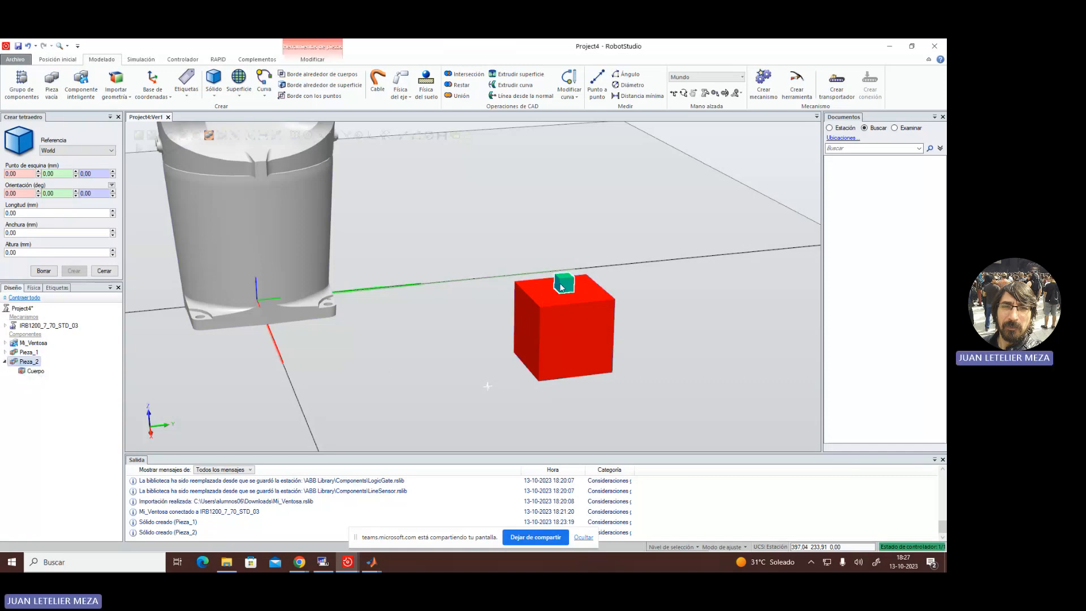
pyautogui.rightClick(34, 366)
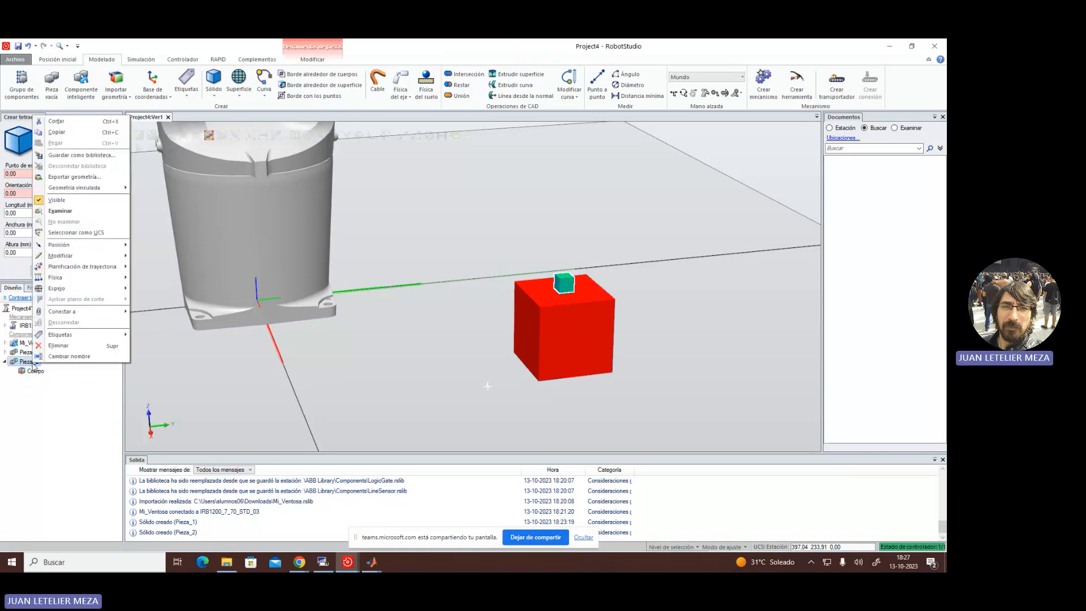
pyautogui.moveTo(95, 316)
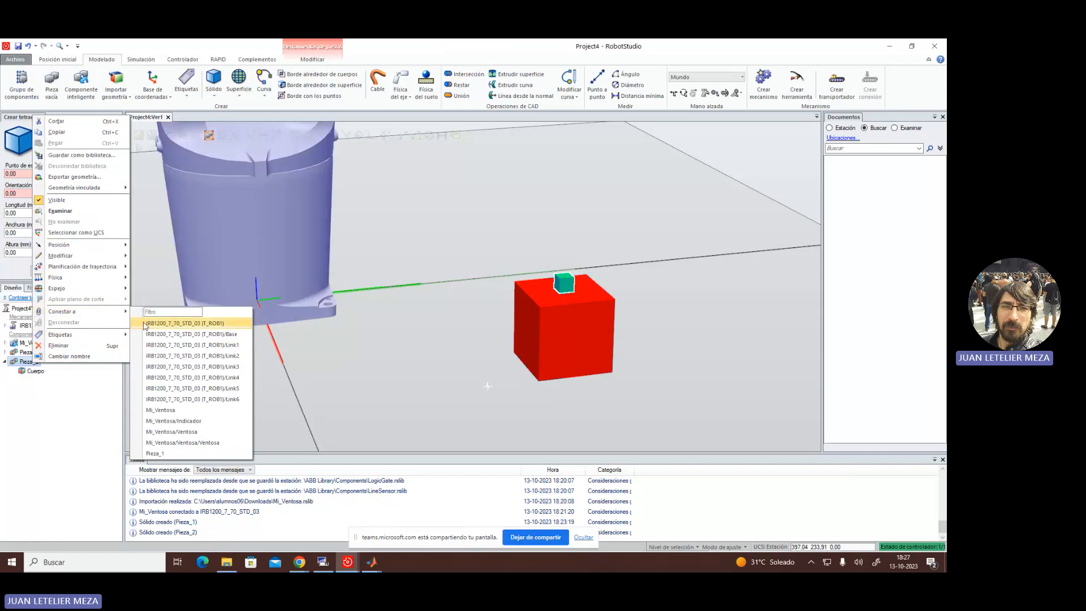
pyautogui.click(164, 454)
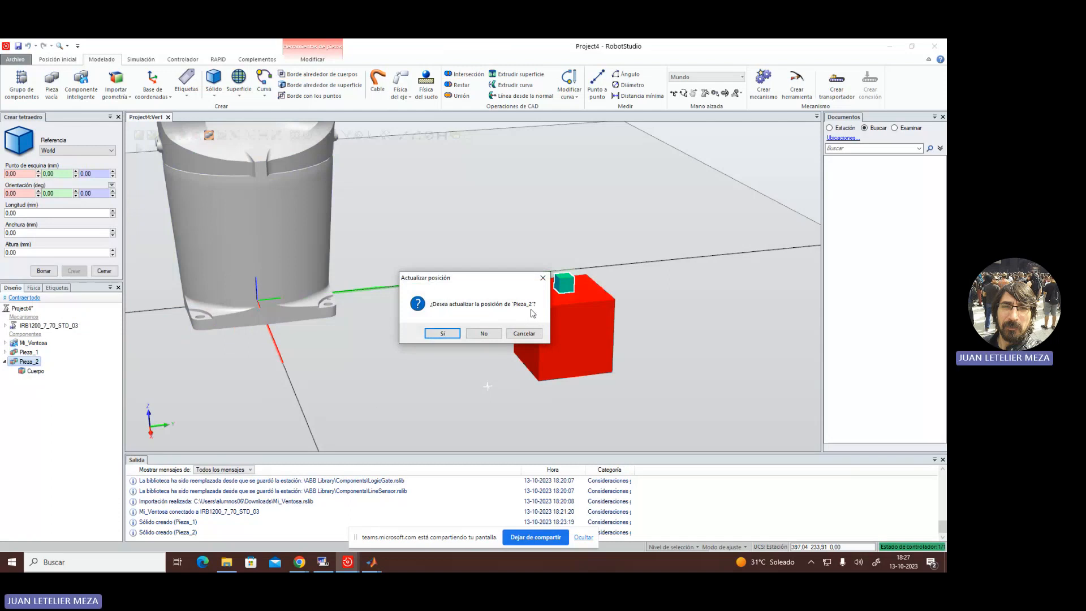
pyautogui.click(443, 334)
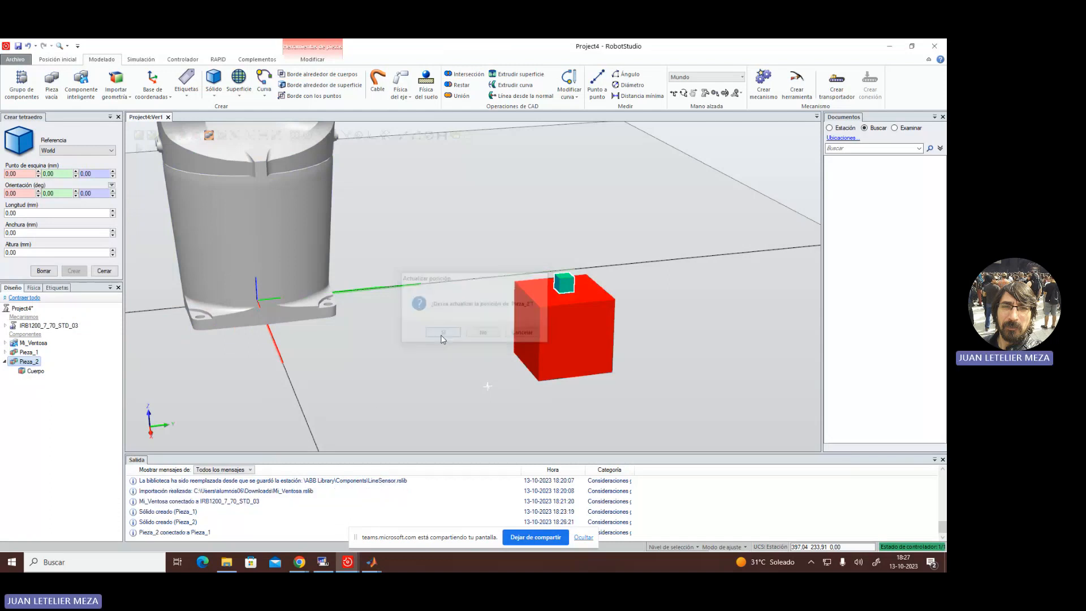
pyautogui.click(5, 352)
pyautogui.click(36, 371)
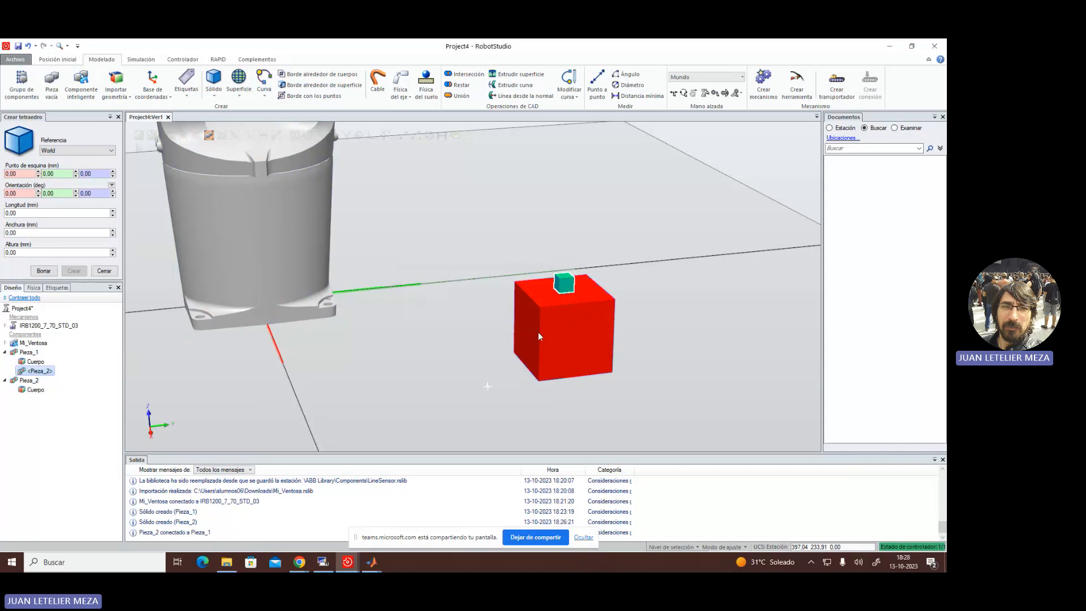
pyautogui.click(44, 406)
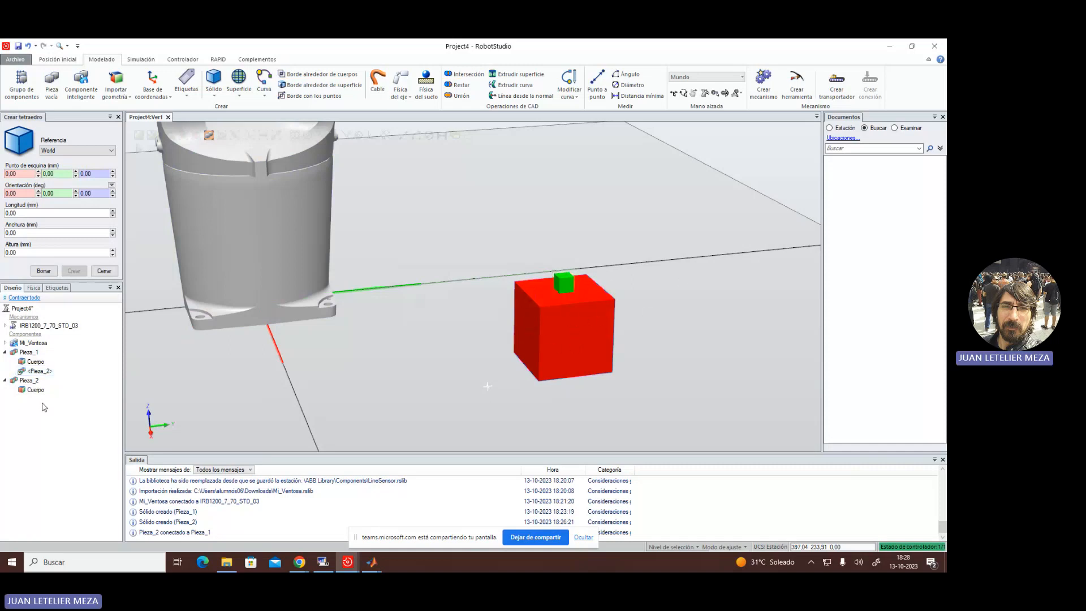
pyautogui.click(4, 351)
pyautogui.click(4, 361)
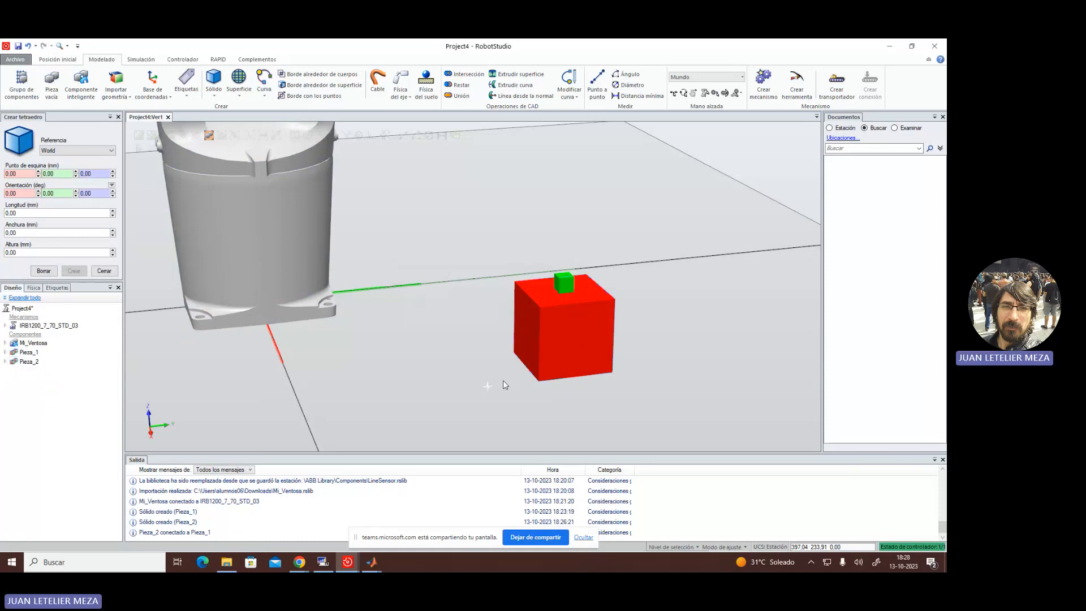
# - Mirror the red box Pieza_1 across the ZX plane to the other side of the robot
pyautogui.scroll(-10, 383, 358)
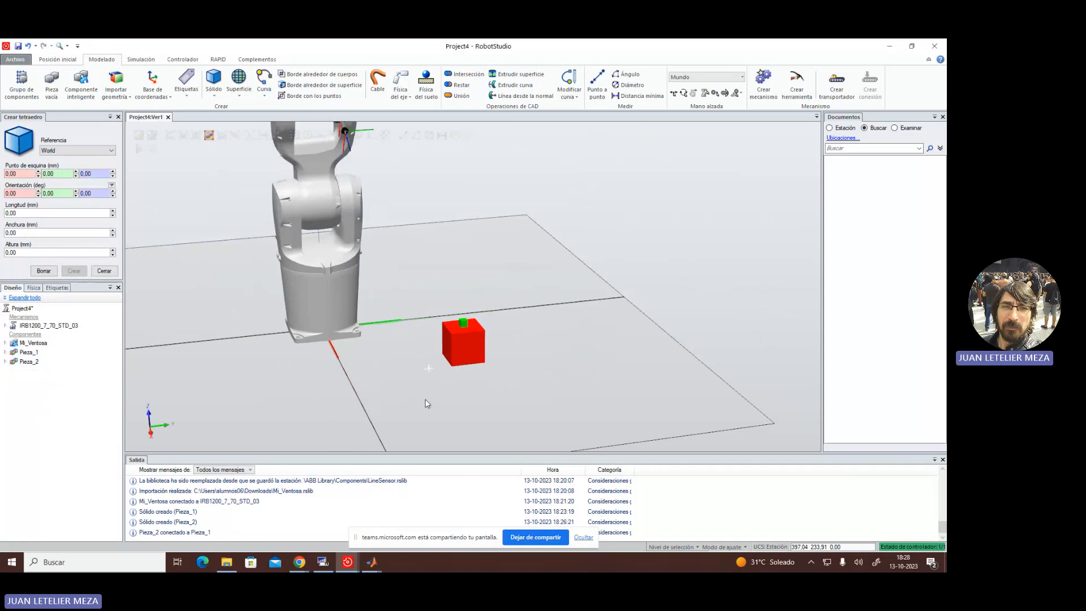
pyautogui.keyDown('ctrl'); pyautogui.keyDown('shift'); pyautogui.moveTo(430, 406); pyautogui.dragTo(403, 376); pyautogui.keyUp('shift'); pyautogui.keyUp('ctrl')
pyautogui.rightClick(503, 374)
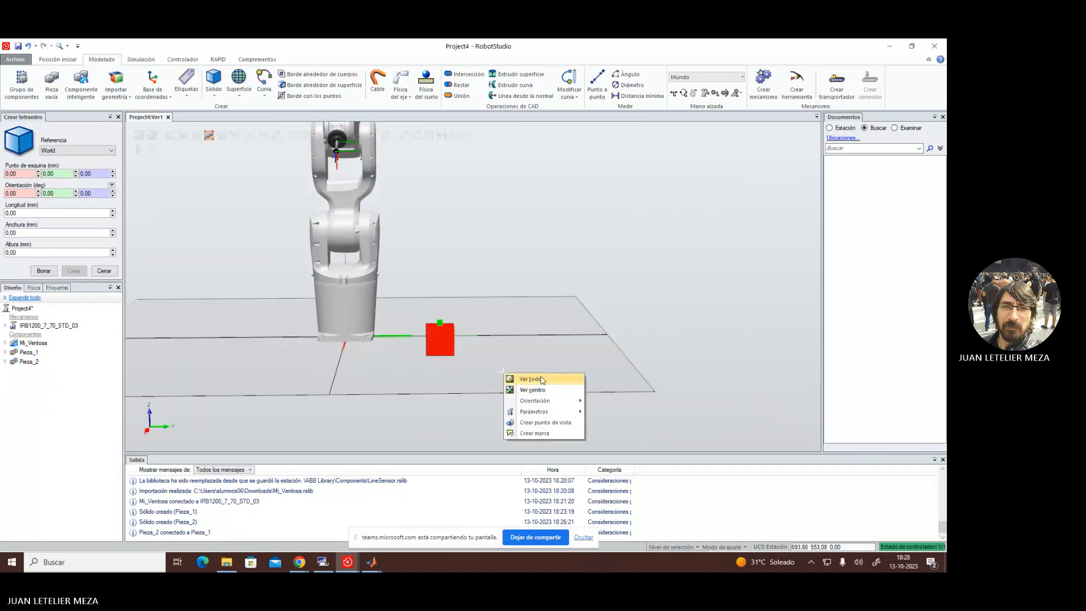
pyautogui.click(523, 377)
pyautogui.rightClick(479, 417)
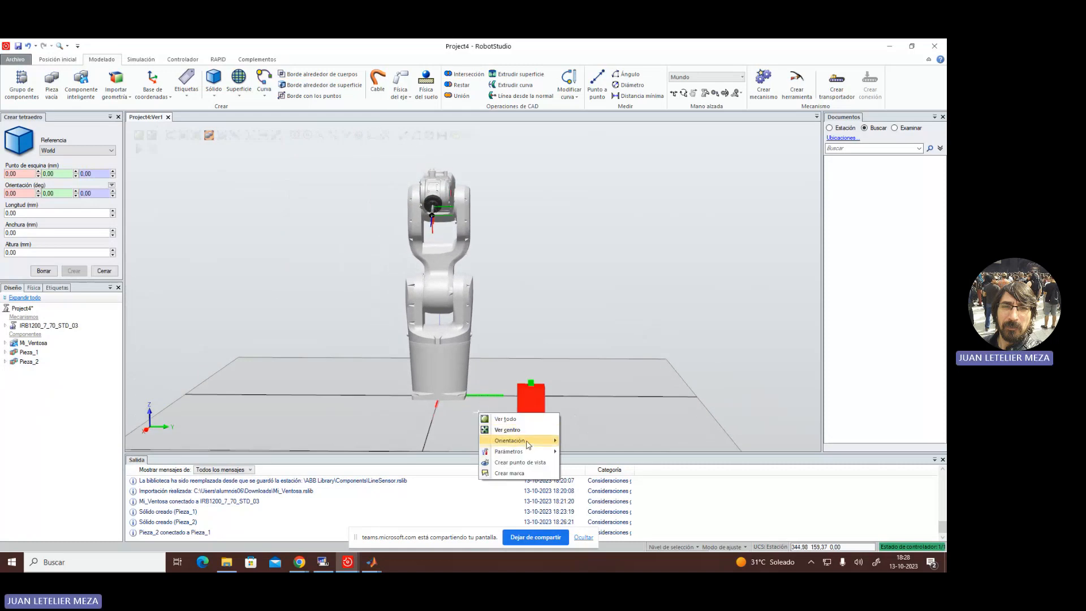
pyautogui.moveTo(533, 444)
pyautogui.click(586, 443)
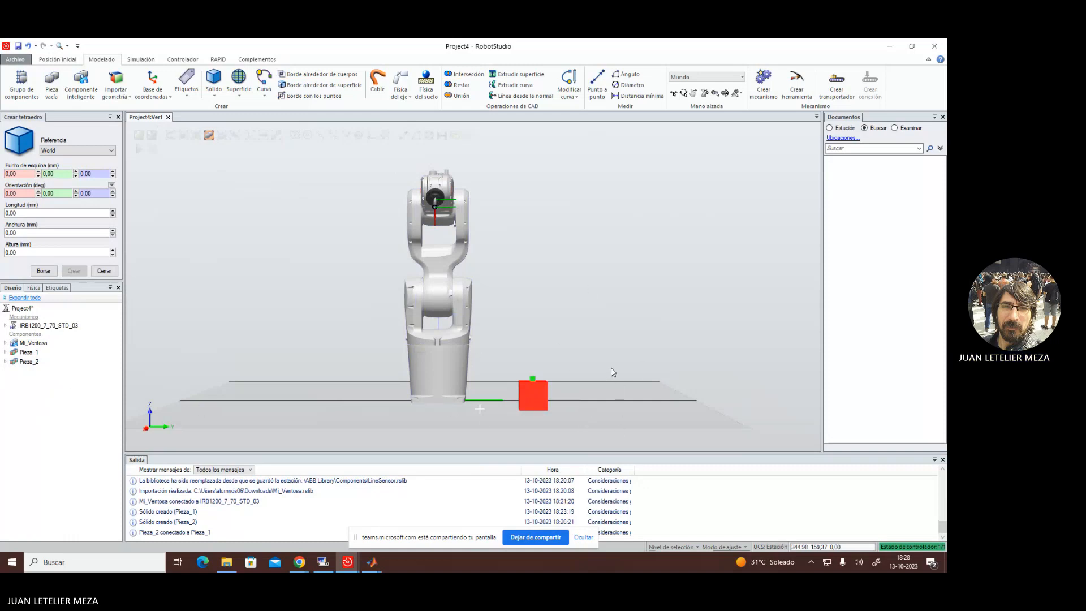
pyautogui.rightClick(534, 389)
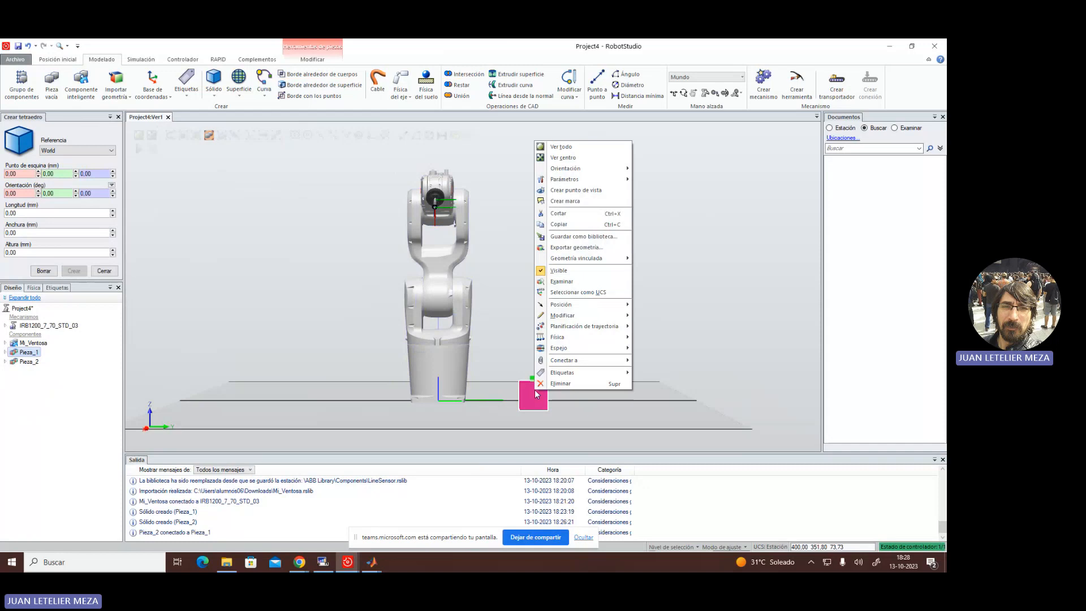
pyautogui.moveTo(593, 348)
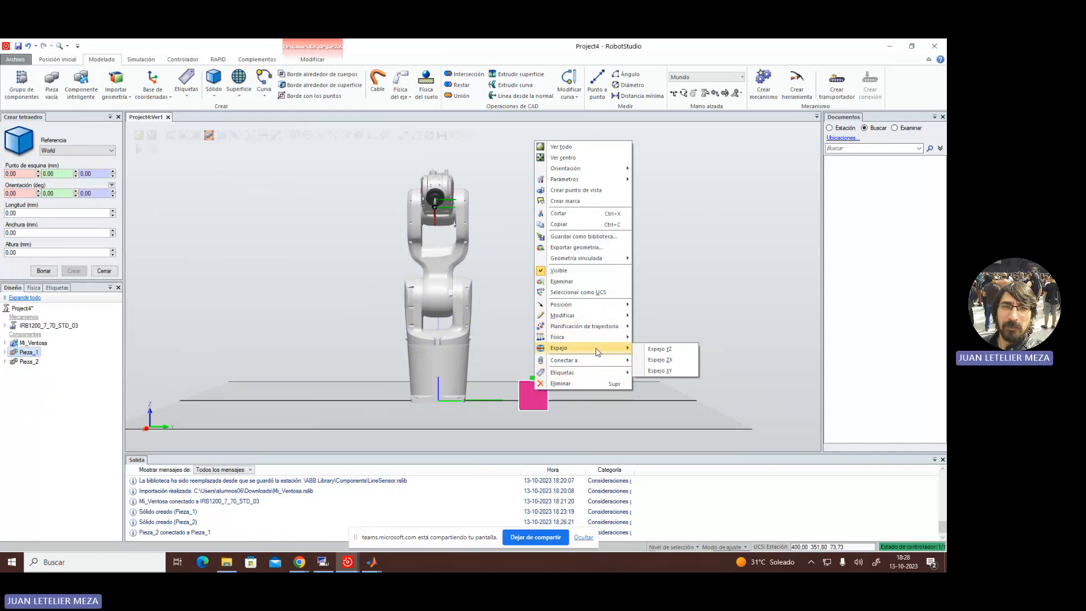
pyautogui.click(660, 360)
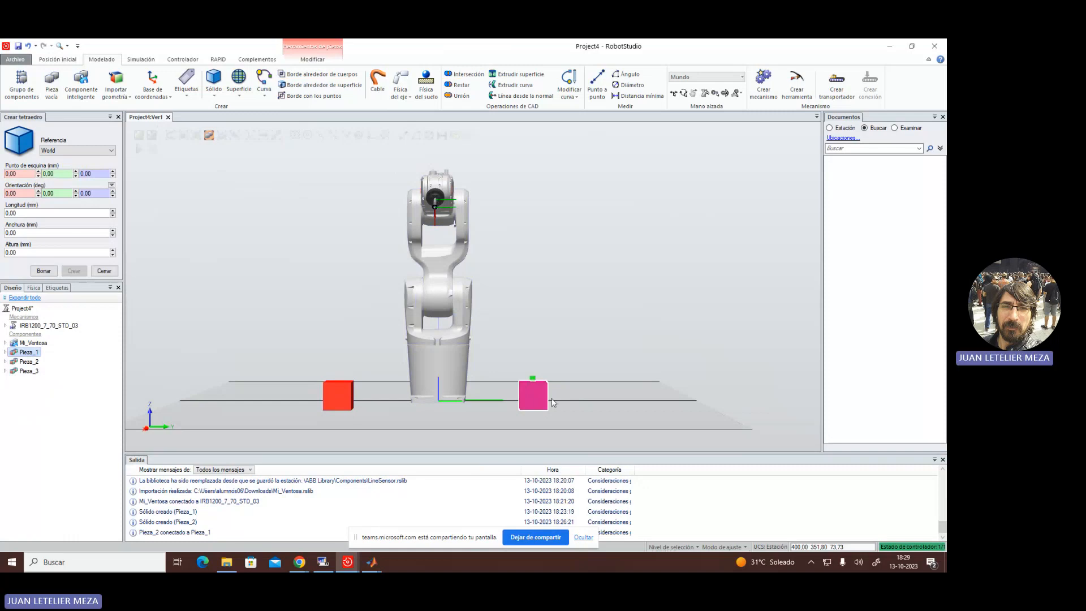
# - Mirror the green box Pieza_2 across the ZX plane to the other side of the robot and close the box creation form
pyautogui.click(532, 379)
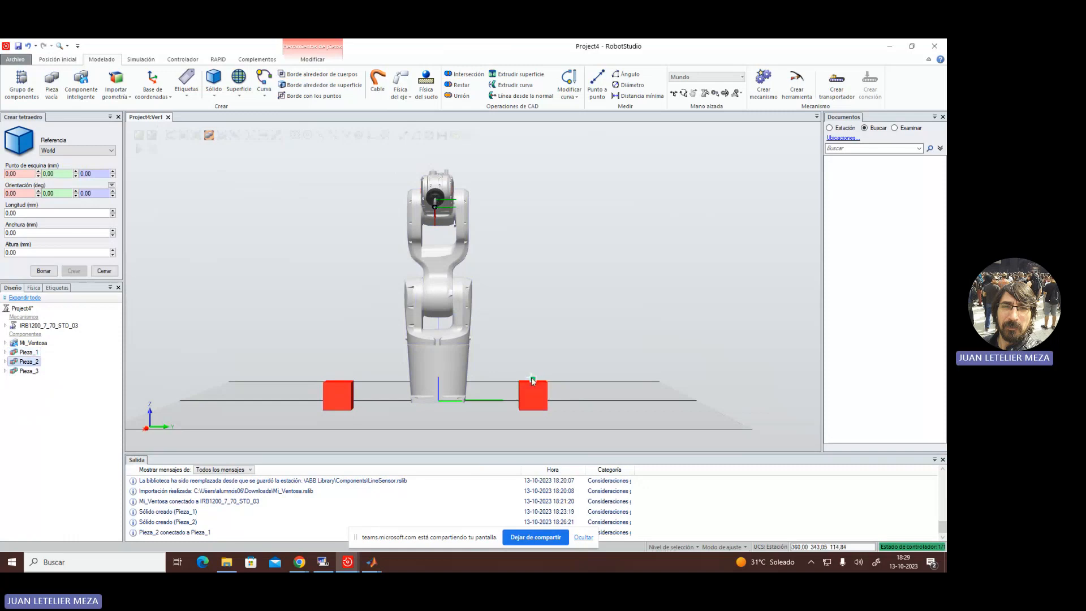
pyautogui.rightClick(532, 380)
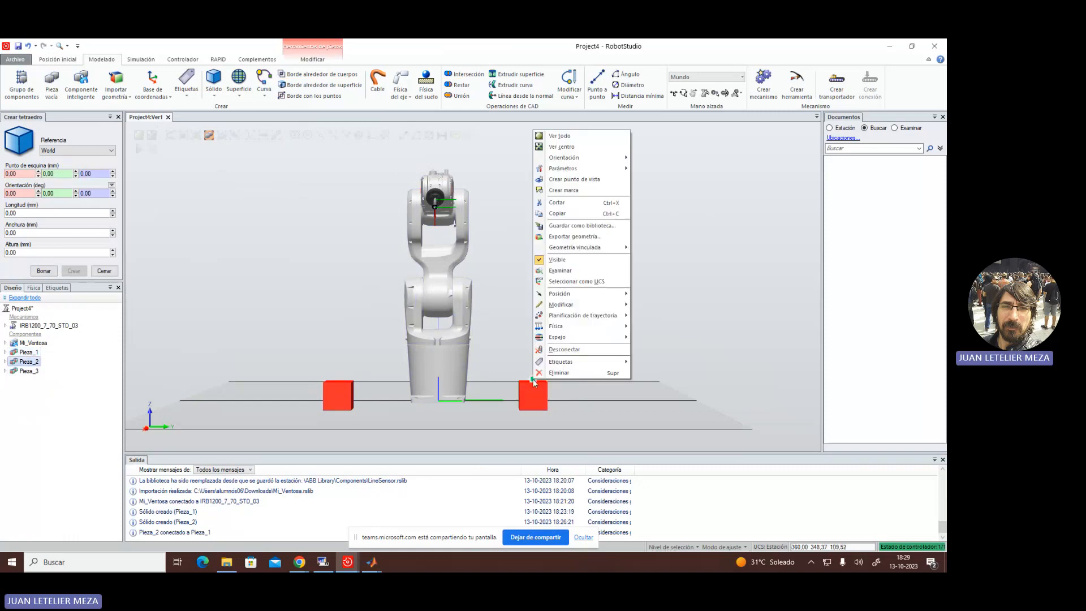
pyautogui.moveTo(586, 341)
pyautogui.click(659, 349)
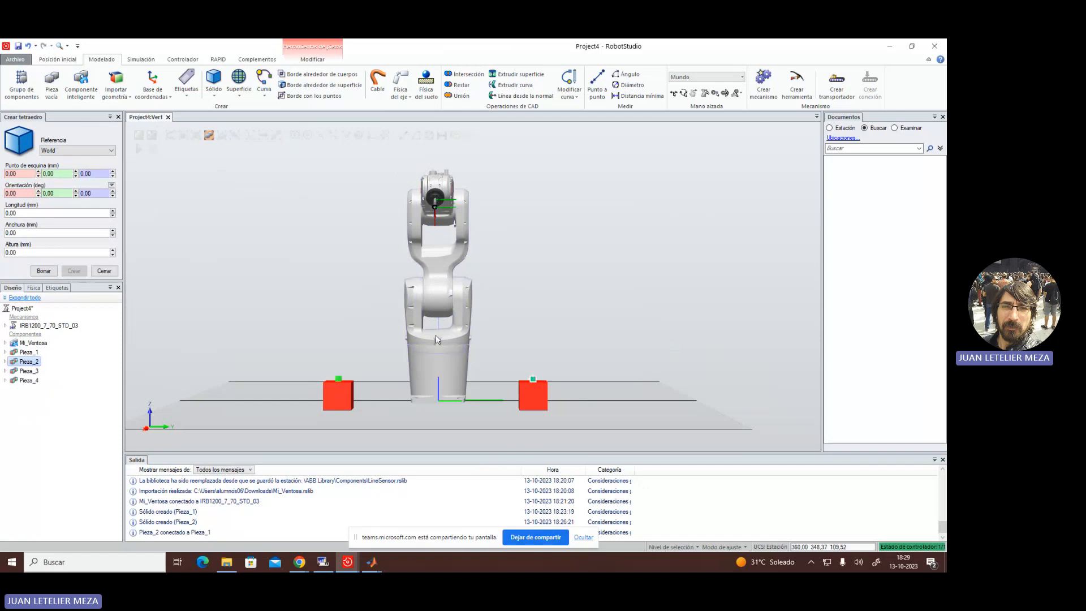
pyautogui.click(341, 377)
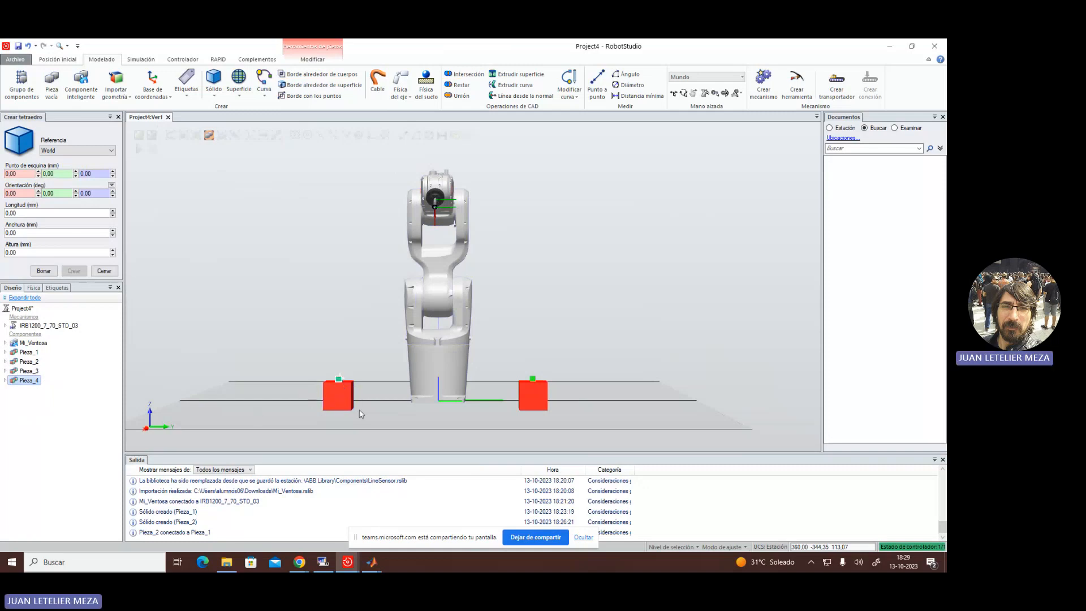
pyautogui.click(68, 417)
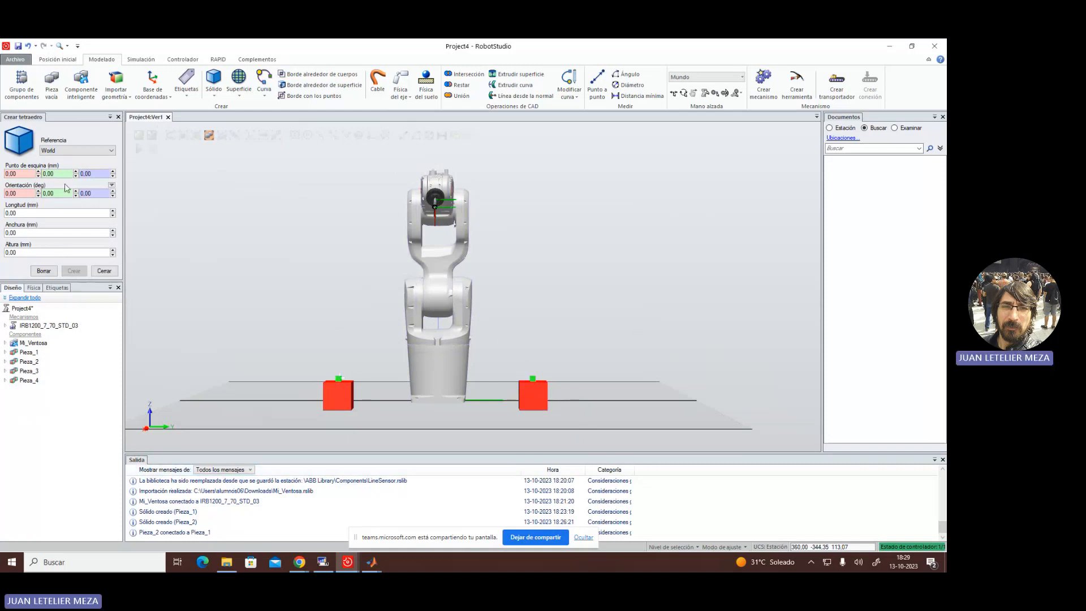
pyautogui.click(102, 272)
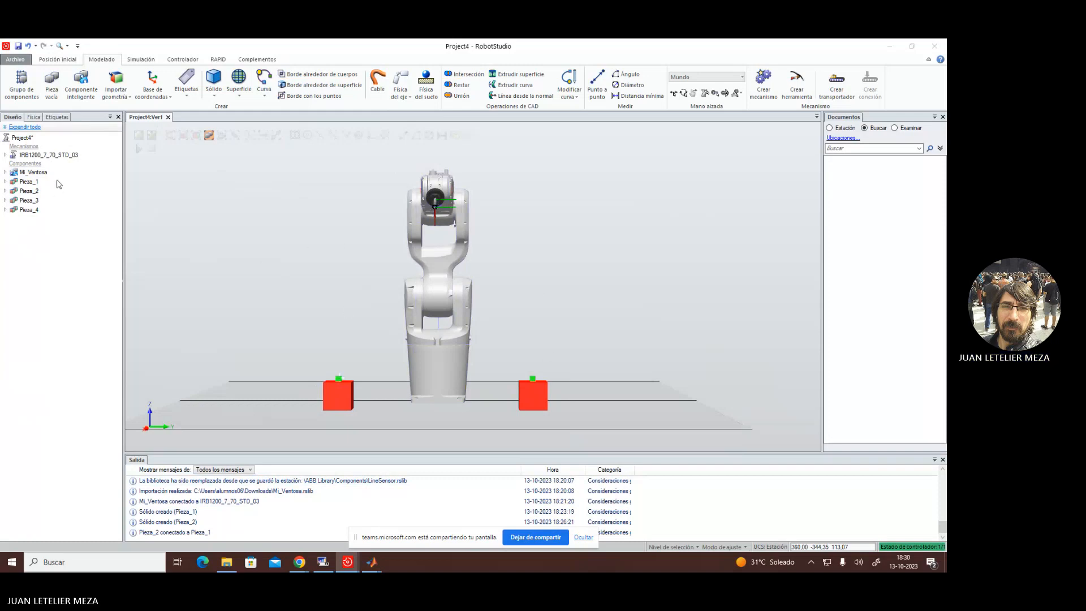
# - Create a work object named Mi_Objeto for T_ROB1 and expand it to select its Mi_Objeto_de frame
pyautogui.click(60, 61)
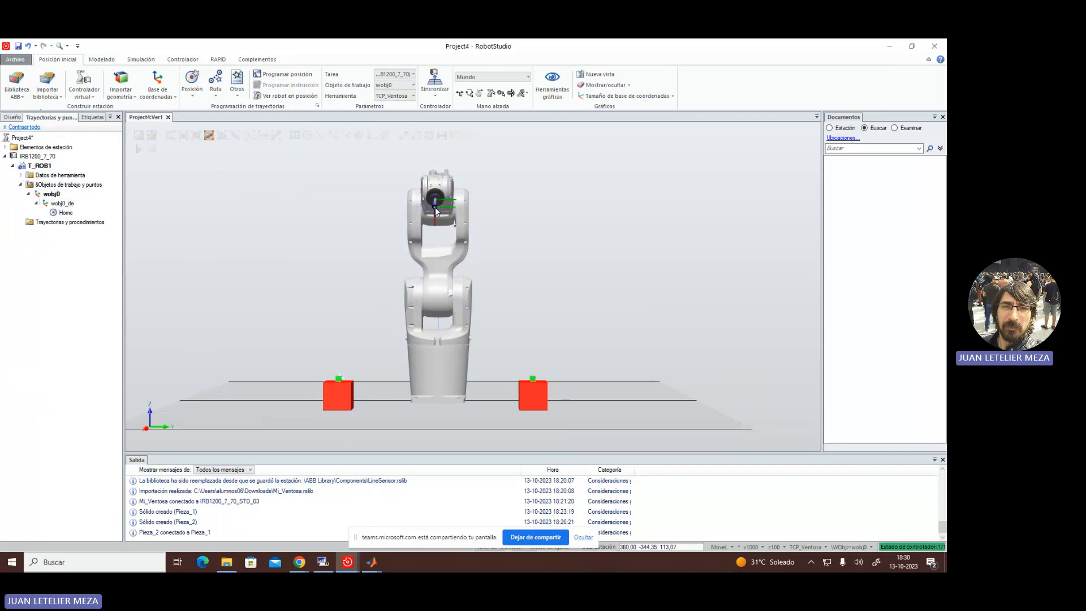
pyautogui.rightClick(73, 188)
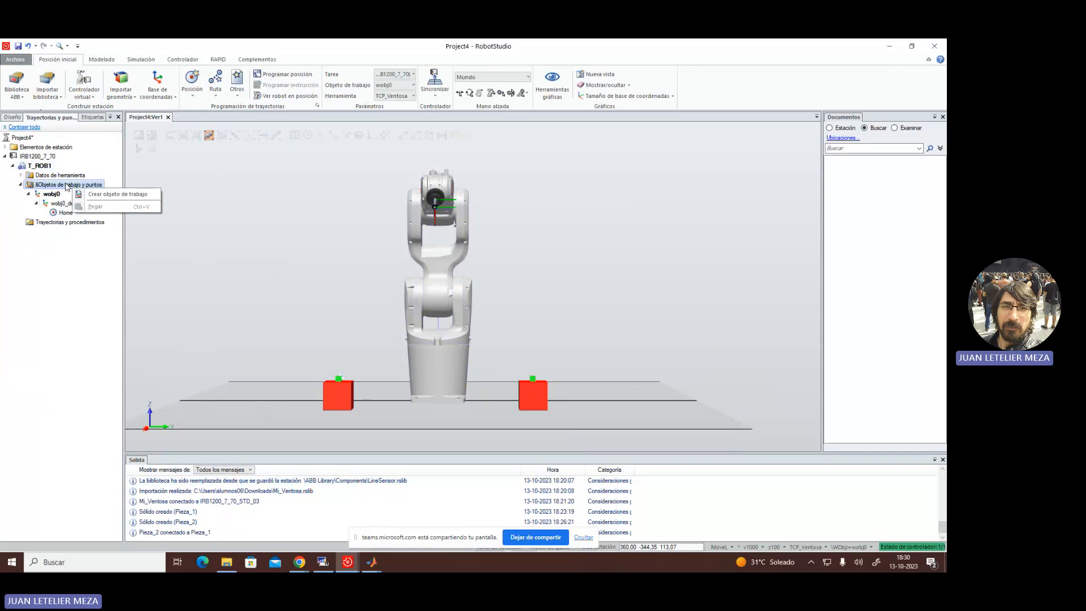
pyautogui.click(103, 197)
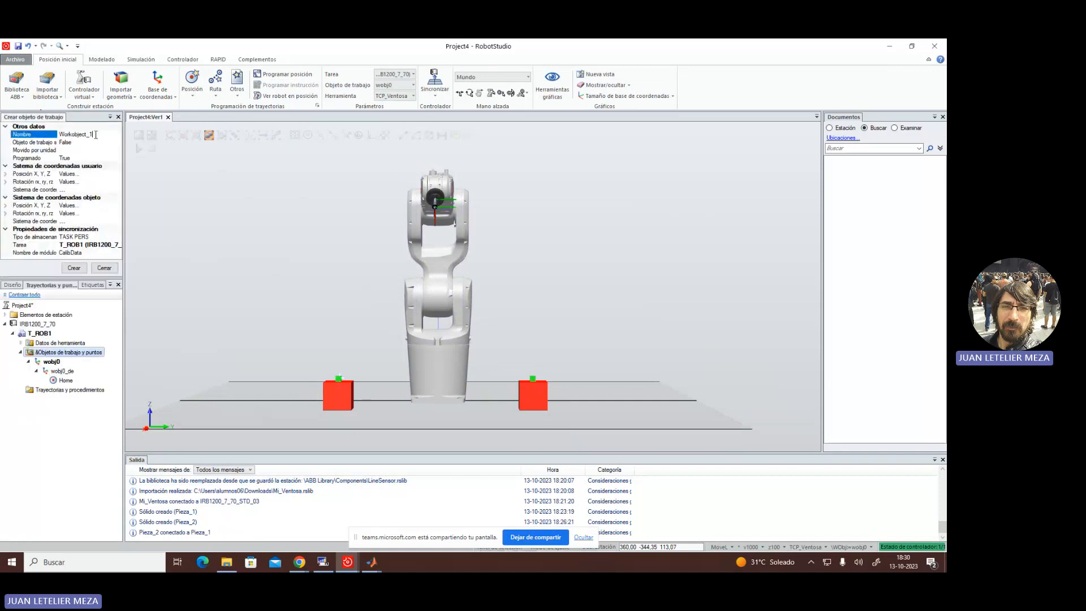
pyautogui.doubleClick(85, 135)
pyautogui.write('Mi_Objeto')
pyautogui.click(74, 268)
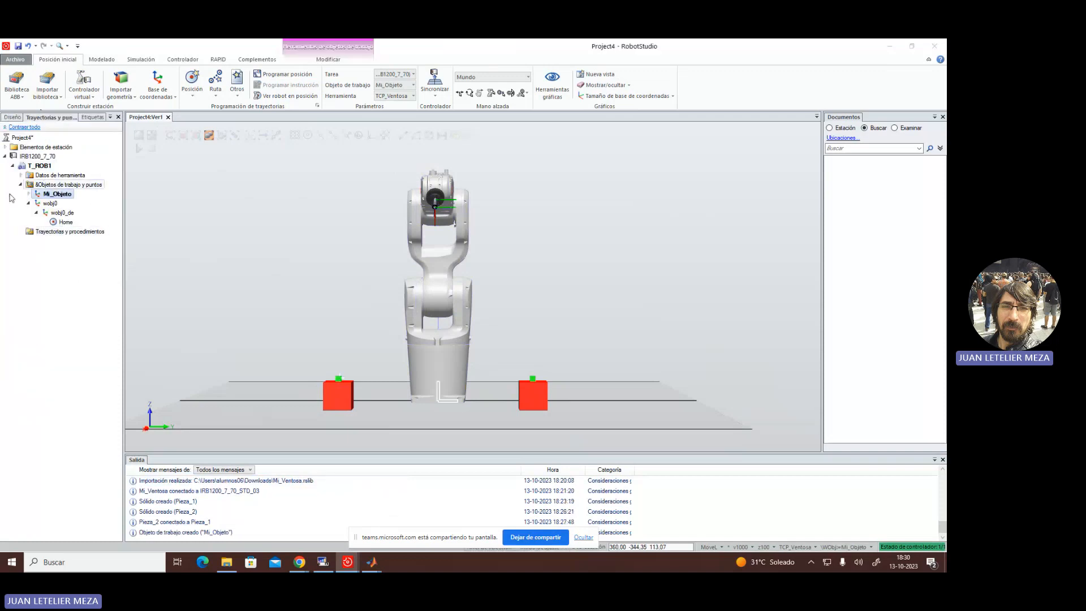
pyautogui.click(28, 194)
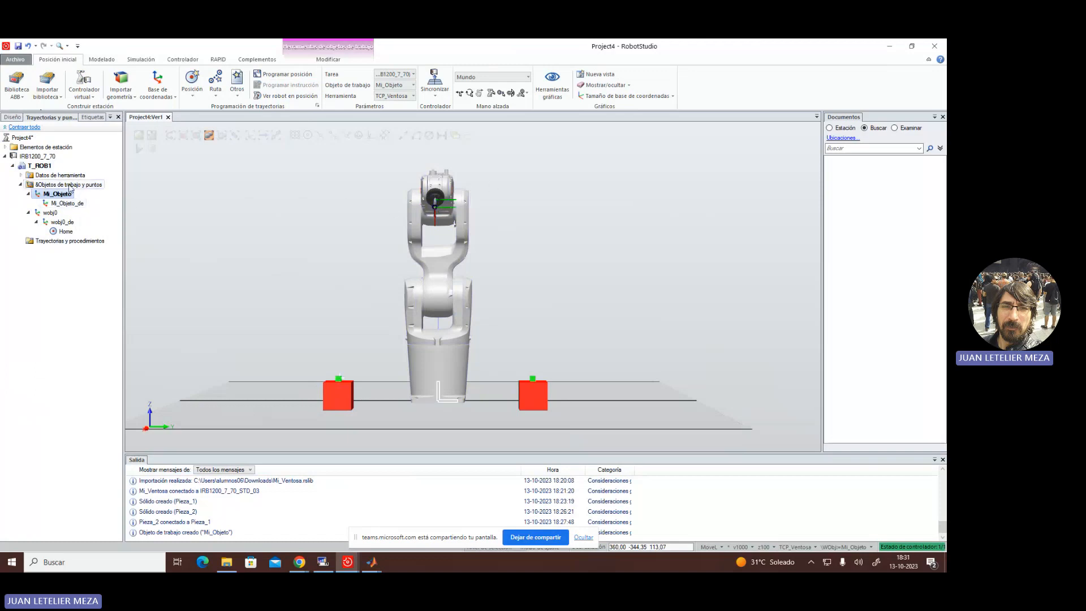
pyautogui.click(66, 204)
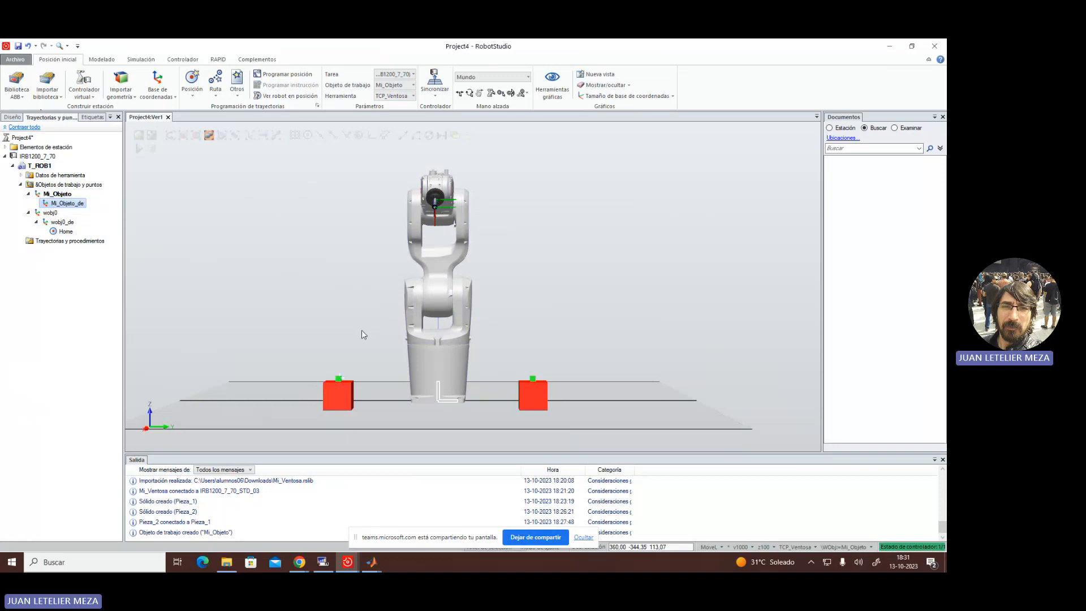
# - Reorient the IRB 1200's tool about the TCP until the suction gripper points straight down
pyautogui.keyDown('ctrl'); pyautogui.keyDown('shift'); pyautogui.moveTo(360, 331); pyautogui.dragTo(450, 331); pyautogui.keyUp('shift'); pyautogui.keyUp('ctrl')
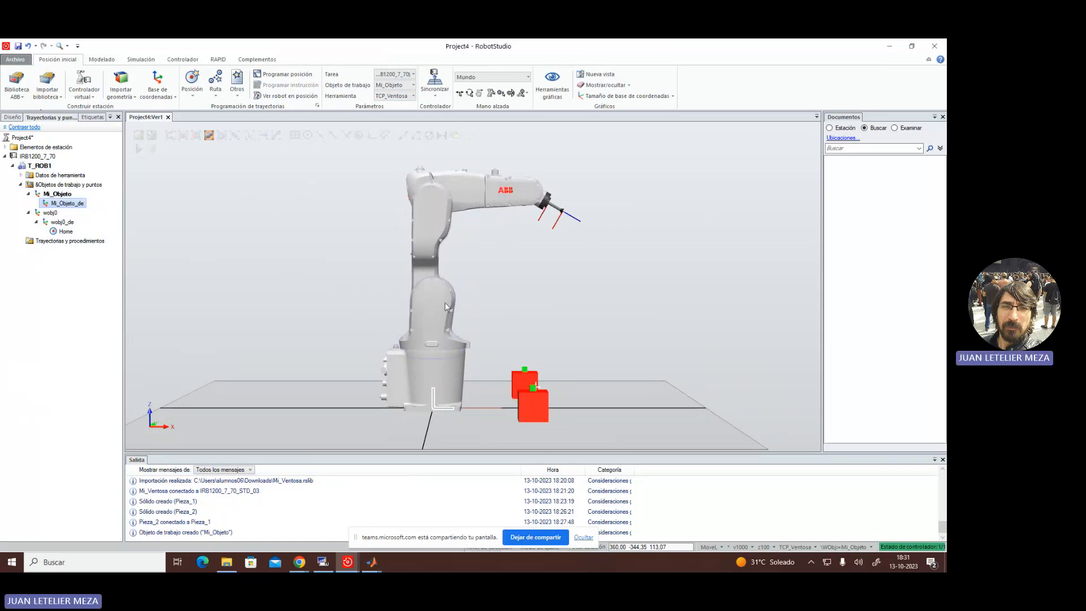
pyautogui.moveTo(515, 323)
pyautogui.keyDown('ctrl'); pyautogui.keyDown('shift'); pyautogui.mouseDown()
pyautogui.moveTo(524, 312)
pyautogui.moveTo(512, 318)
pyautogui.mouseUp(); pyautogui.keyUp('shift'); pyautogui.keyUp('ctrl')
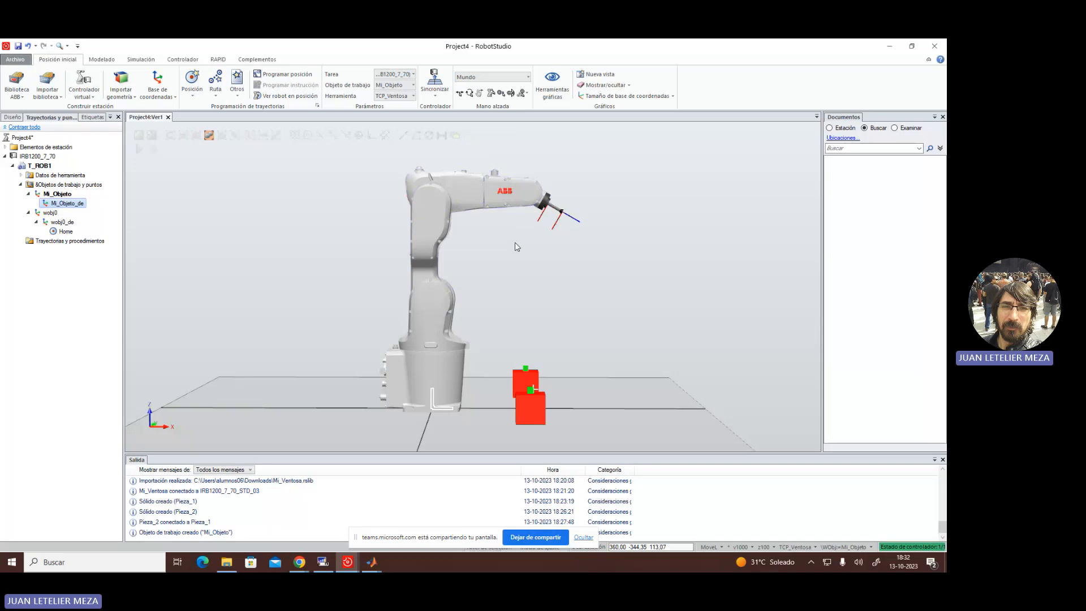
pyautogui.click(11, 118)
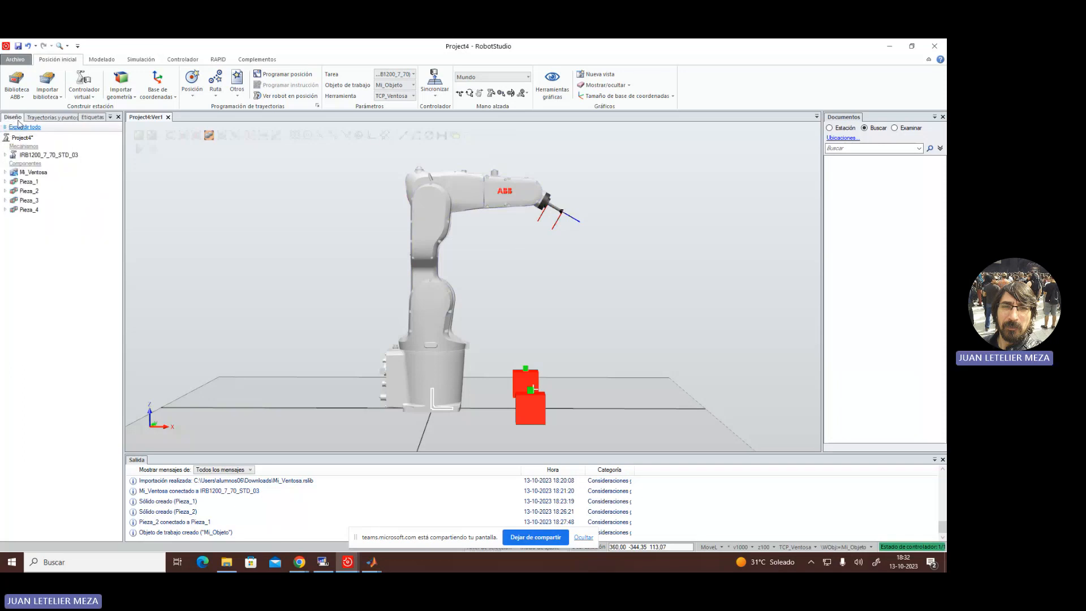
pyautogui.click(33, 156)
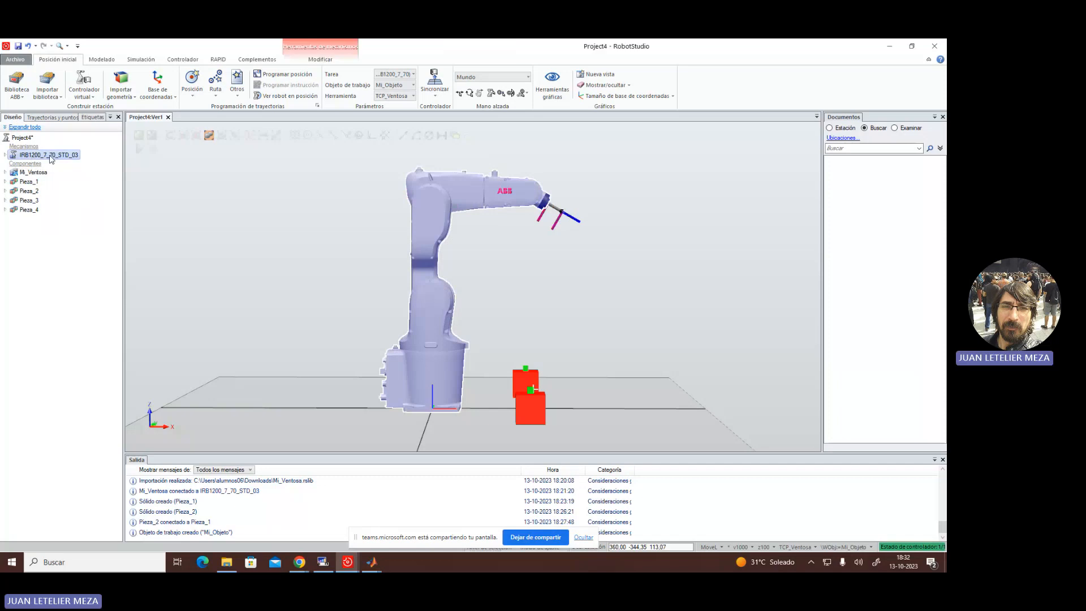
pyautogui.click(511, 94)
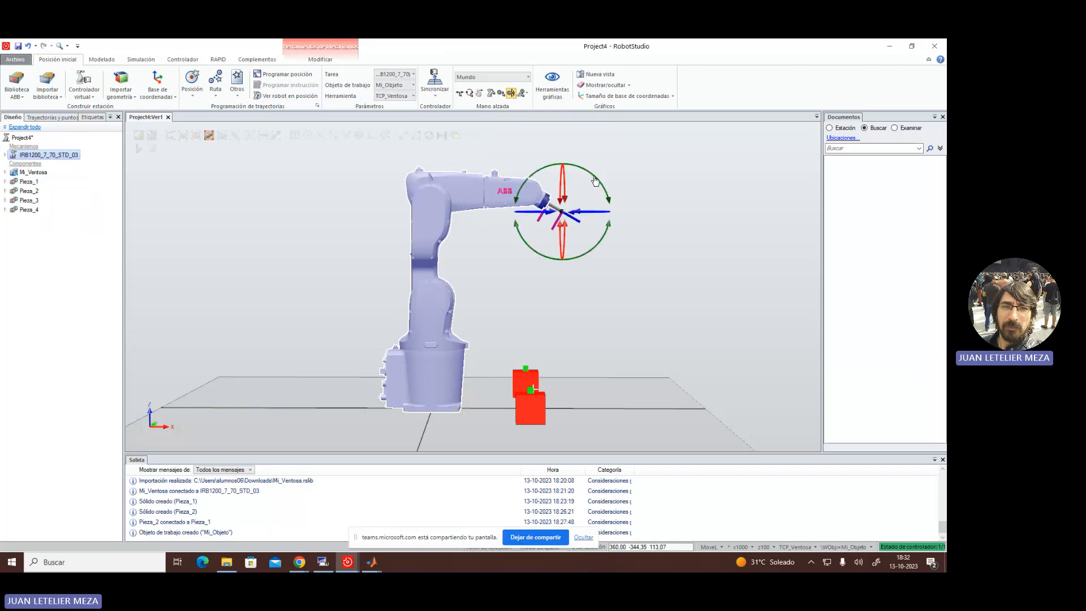
pyautogui.moveTo(595, 181); pyautogui.dragTo(582, 220)
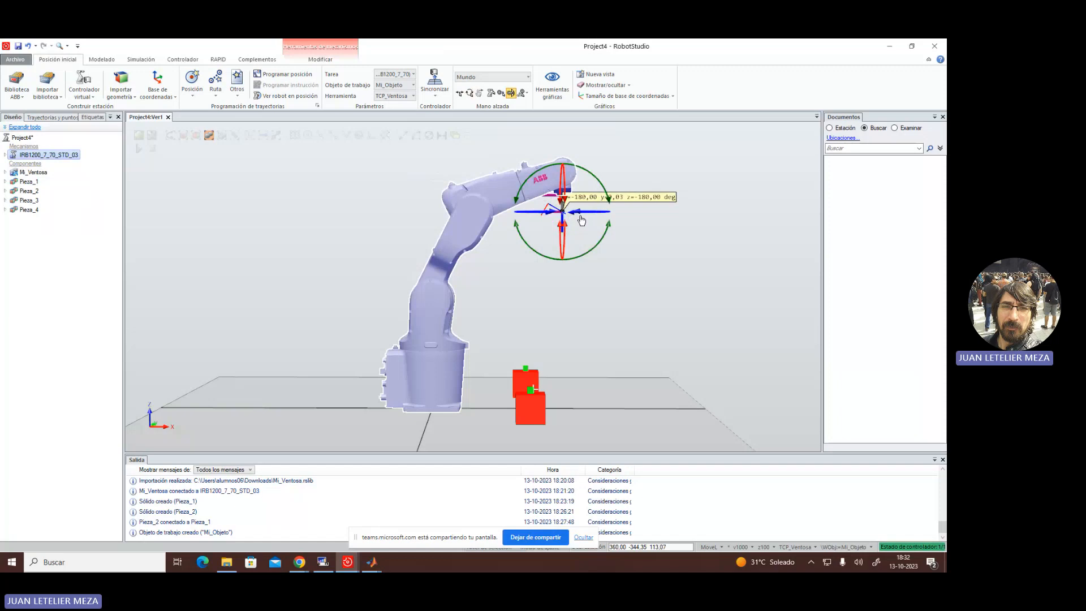
# - Jog the robot linearly down and back toward its base until the gripper roughly lines up with the boxes in X
pyautogui.click(501, 93)
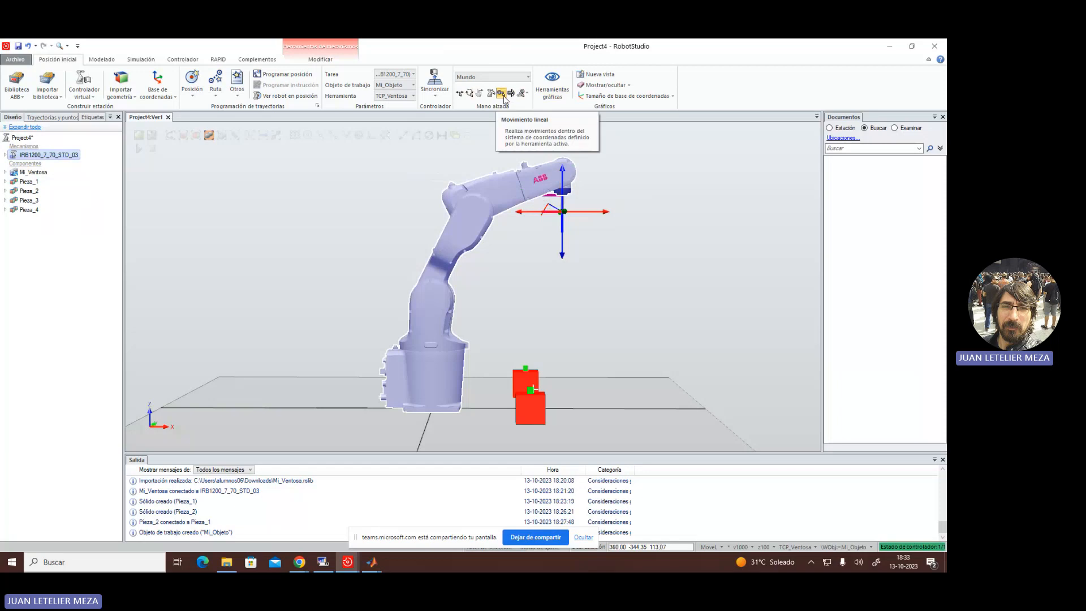
pyautogui.moveTo(562, 245); pyautogui.dragTo(527, 259)
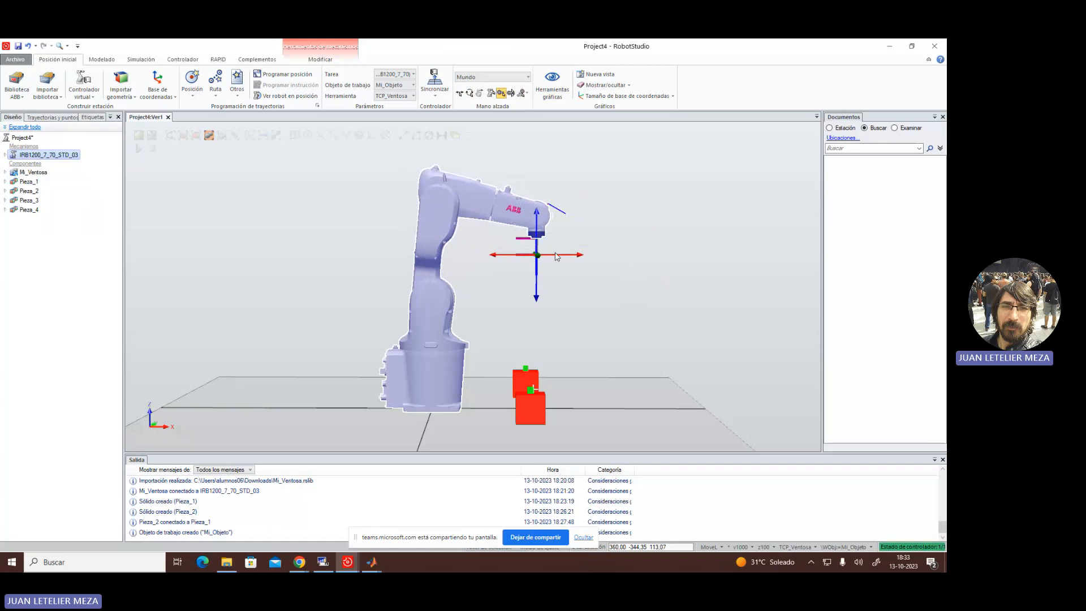
pyautogui.moveTo(557, 260)
pyautogui.mouseDown()
pyautogui.moveTo(575, 260)
pyautogui.moveTo(511, 261)
pyautogui.moveTo(550, 260)
pyautogui.mouseUp()
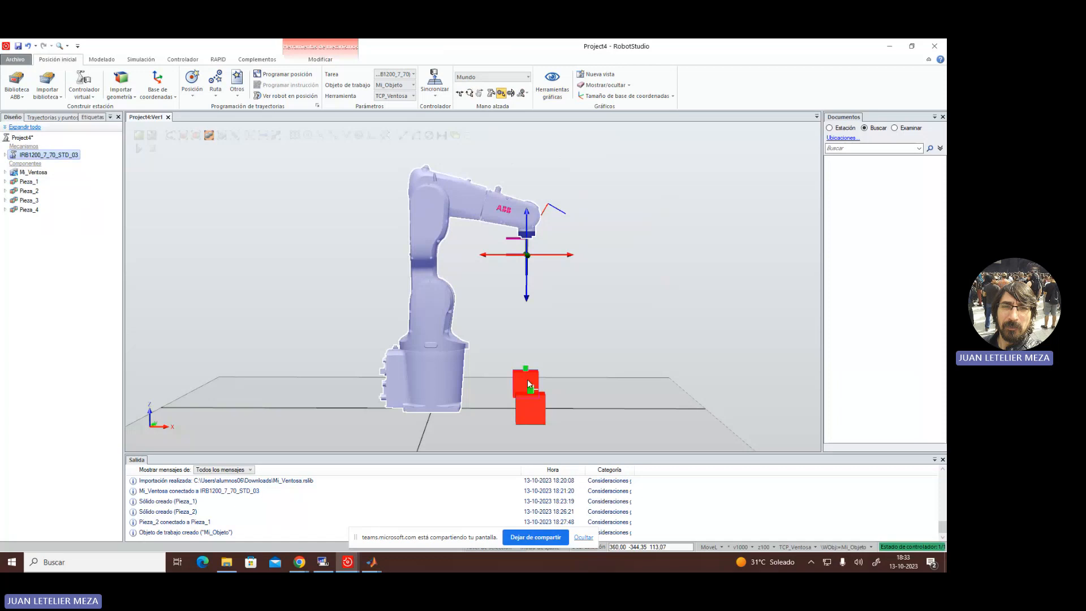
# - Lower the gripper further in a linear jog to about Z 400 mm, fine-tune it to about X 350 mm, and deselect the robot
pyautogui.keyDown('ctrl'); pyautogui.keyDown('shift'); pyautogui.moveTo(580, 398); pyautogui.dragTo(494, 405); pyautogui.keyUp('shift'); pyautogui.keyUp('ctrl')
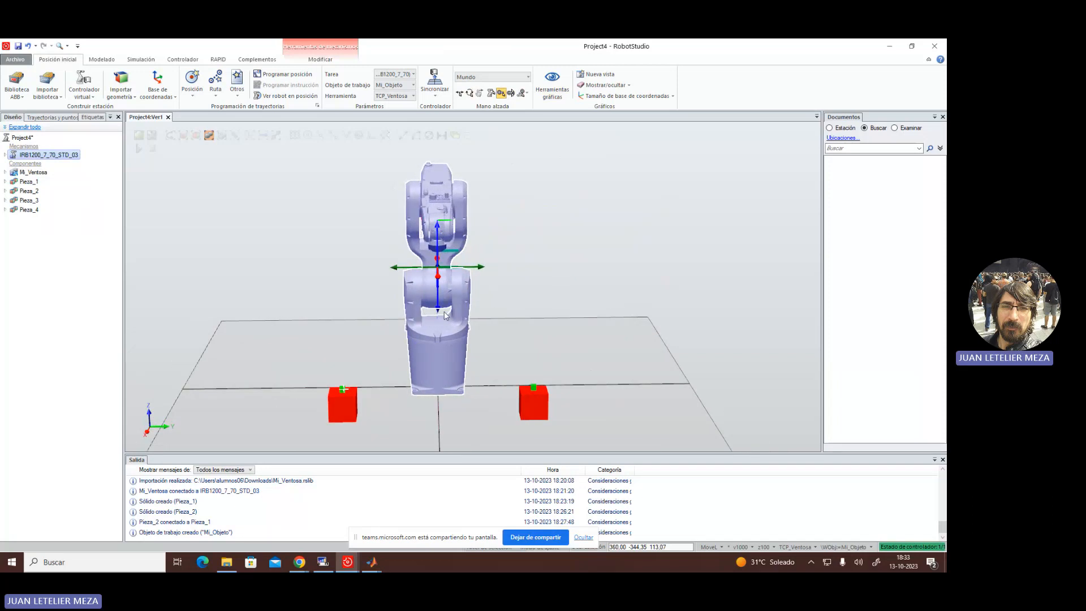
pyautogui.moveTo(439, 295); pyautogui.dragTo(443, 339)
pyautogui.keyDown('ctrl'); pyautogui.keyDown('shift'); pyautogui.moveTo(454, 413); pyautogui.dragTo(539, 408); pyautogui.keyUp('shift'); pyautogui.keyUp('ctrl')
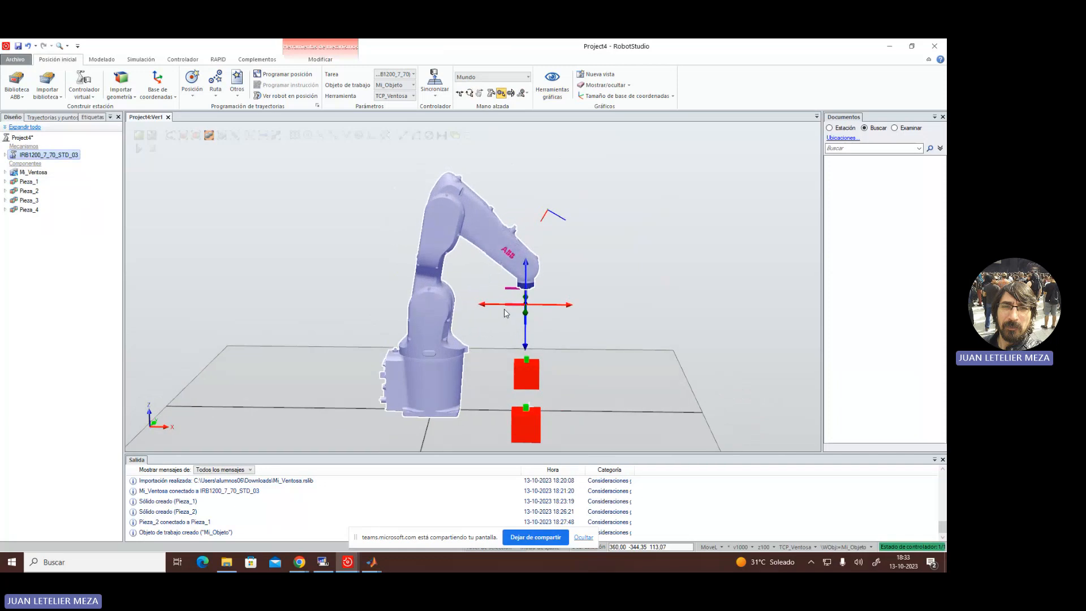
pyautogui.moveTo(504, 310); pyautogui.dragTo(506, 310)
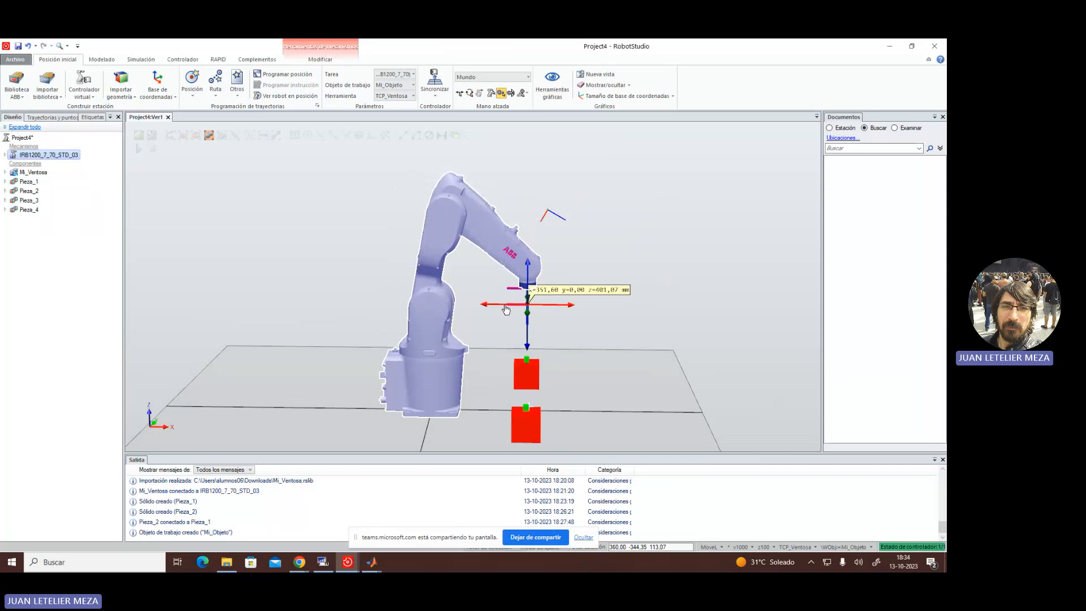
pyautogui.moveTo(506, 309); pyautogui.dragTo(507, 310)
pyautogui.moveTo(506, 309); pyautogui.dragTo(506, 309)
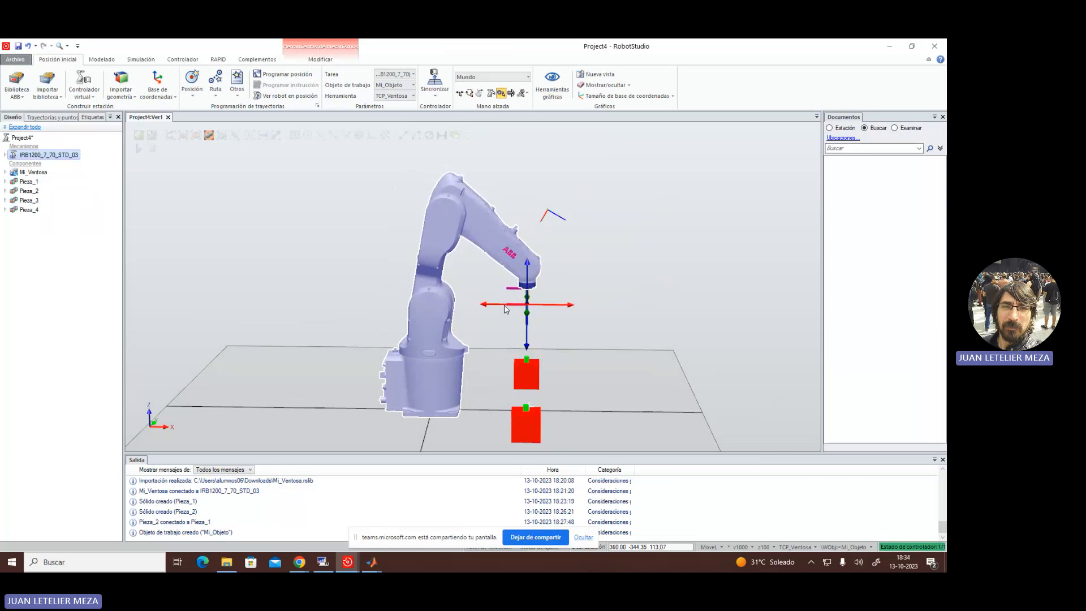
pyautogui.click(571, 349)
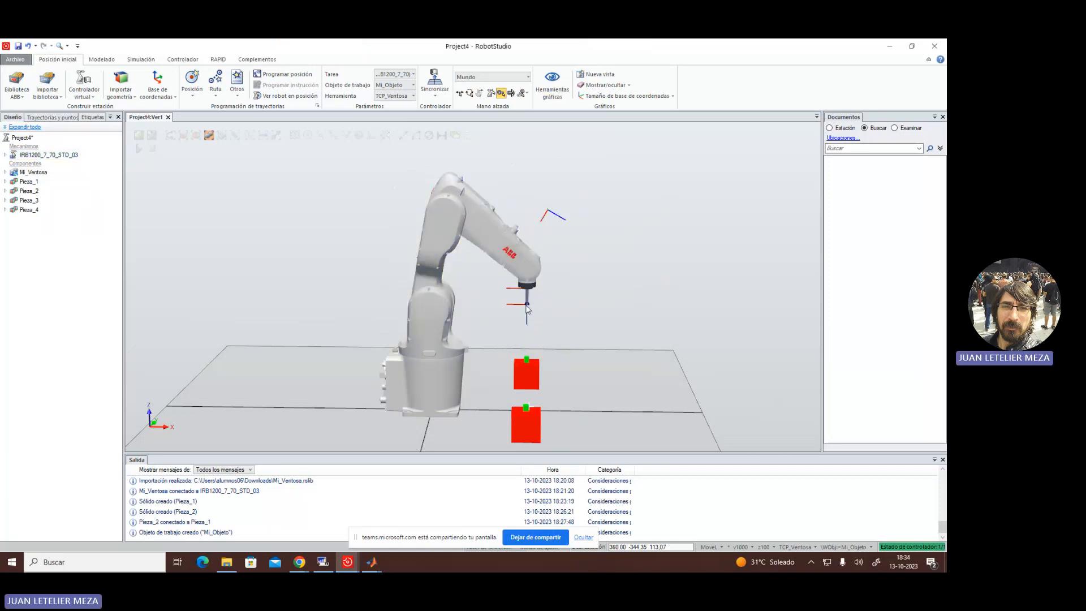
# - Teach the current robot position as a target in Mi_Objeto and reveal it under the Mi_Objeto_de frame
pyautogui.click(297, 75)
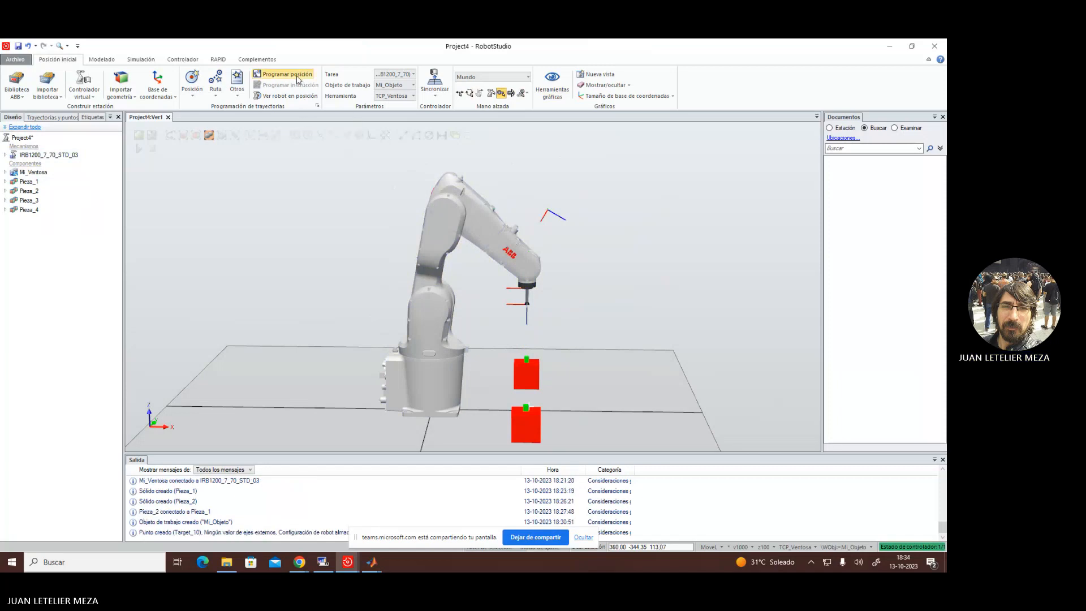
pyautogui.click(41, 118)
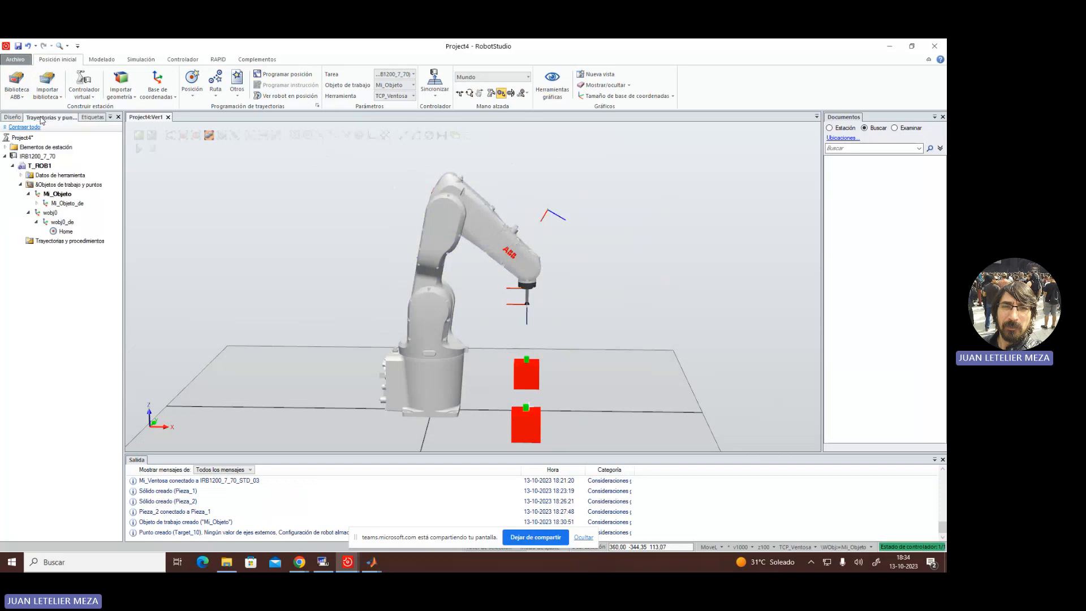
pyautogui.click(36, 203)
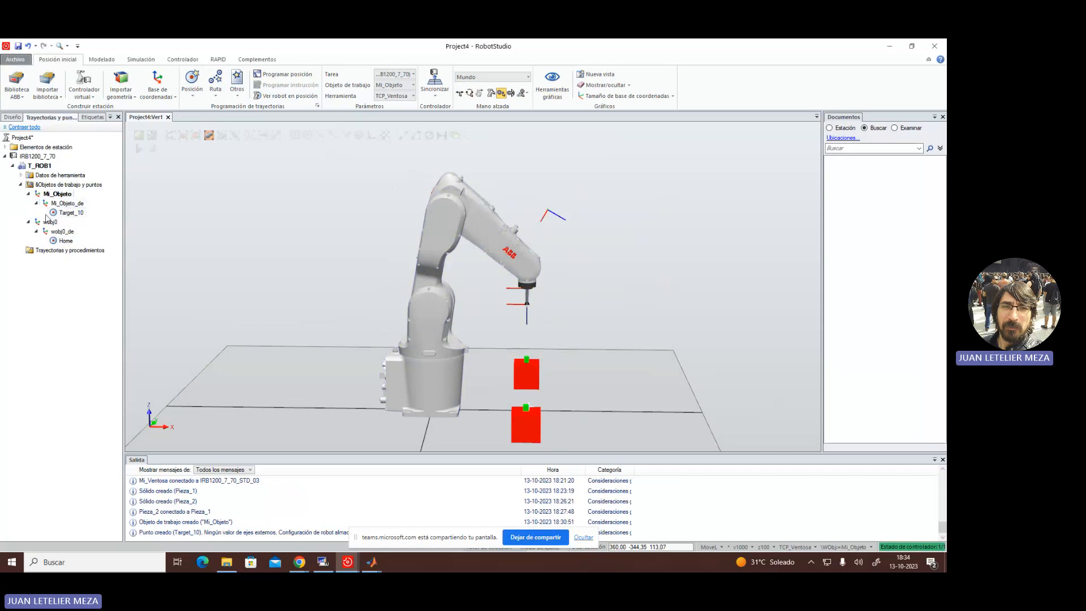
# - Rename the newly taught target under Mi_Objeto_de as Descanso_1
pyautogui.rightClick(71, 213)
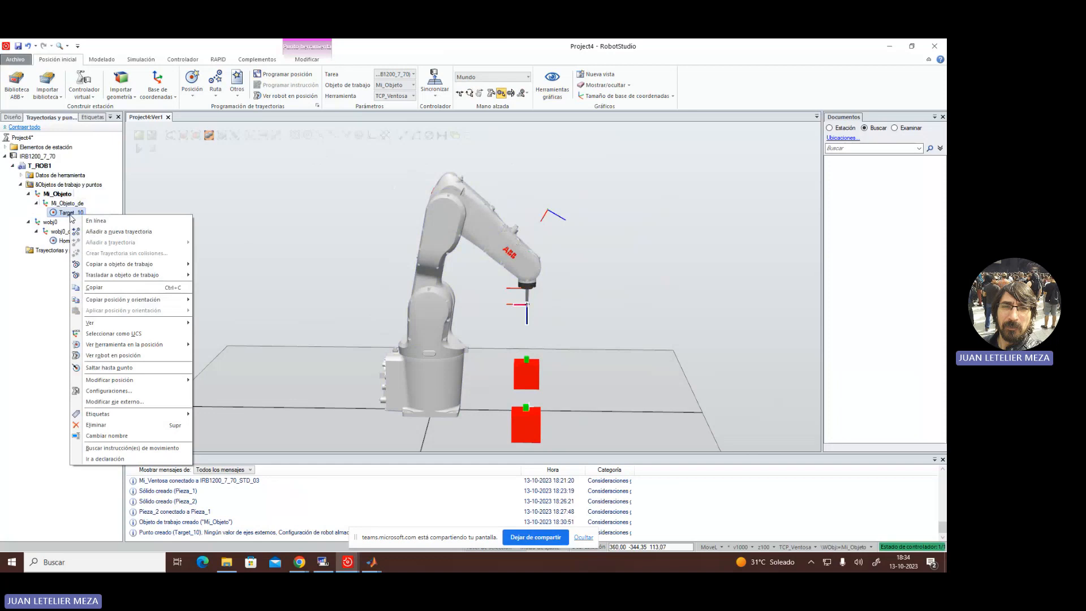
pyautogui.click(106, 435)
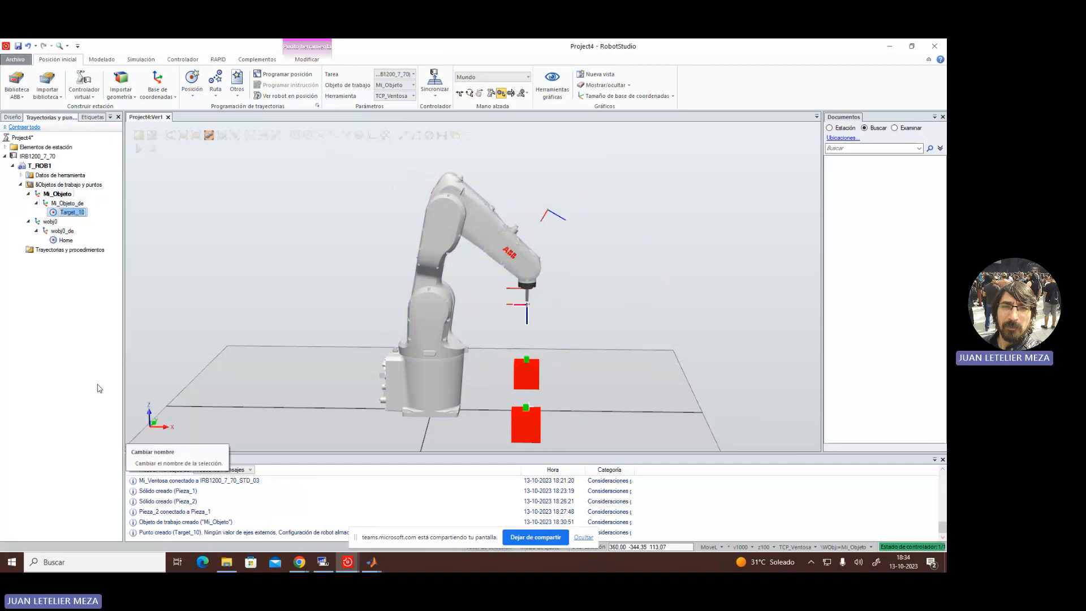
pyautogui.write('Des')
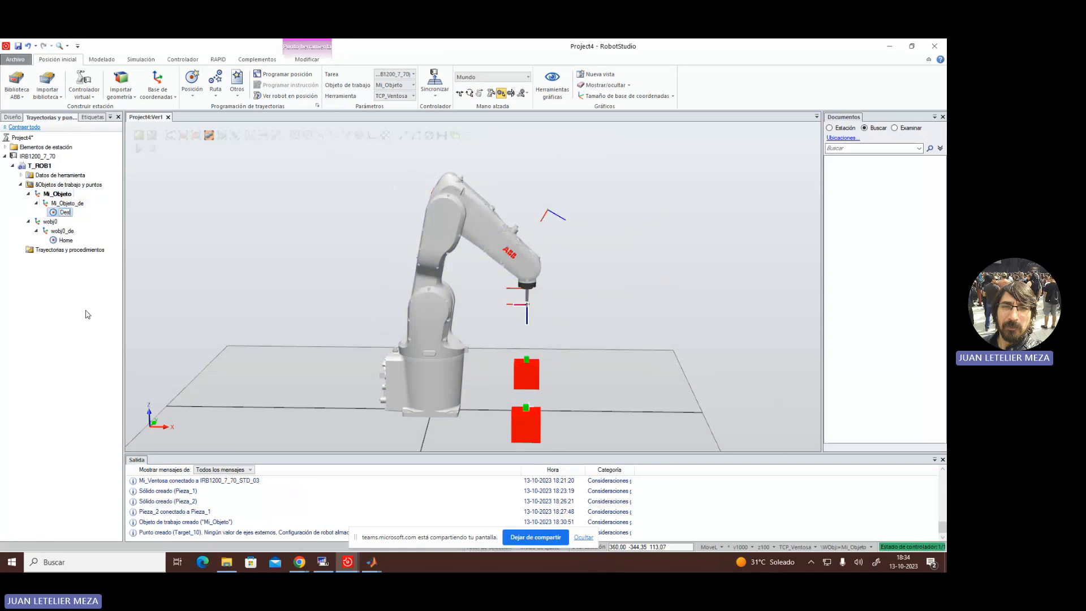
pyautogui.write('canso')
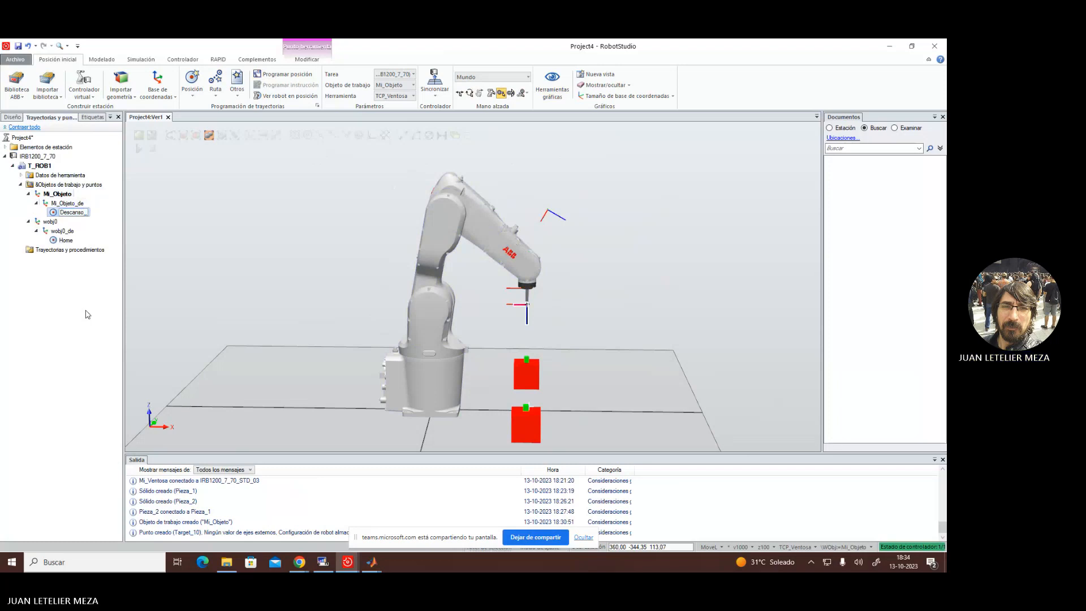
pyautogui.write('_1')
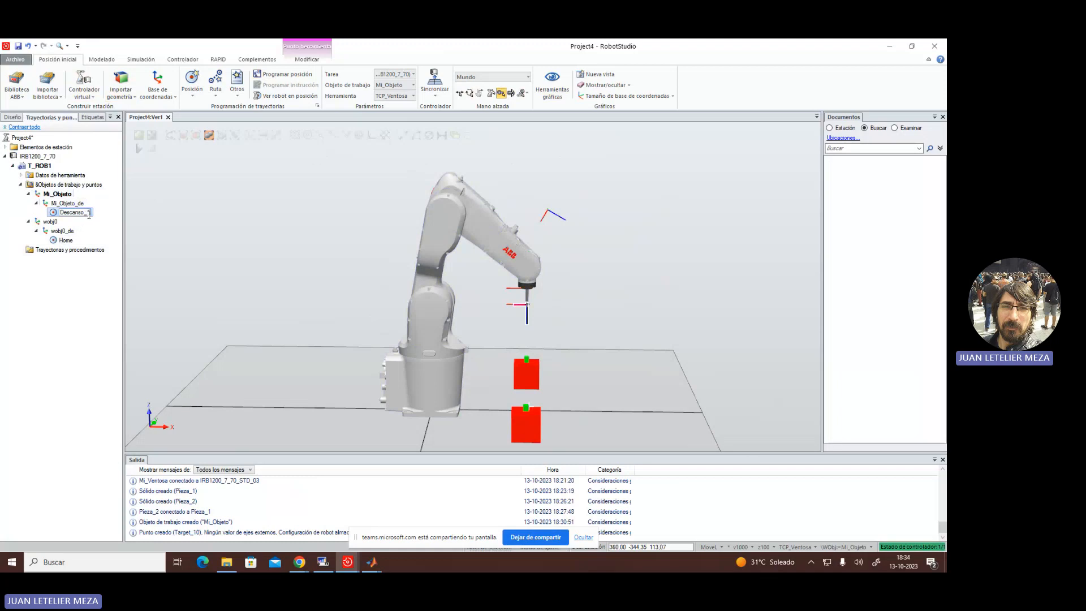
pyautogui.moveTo(89, 214); pyautogui.dragTo(62, 222)
pyautogui.click(85, 212)
pyautogui.press('BackSpace')
pyautogui.write('1')
pyautogui.click(103, 218)
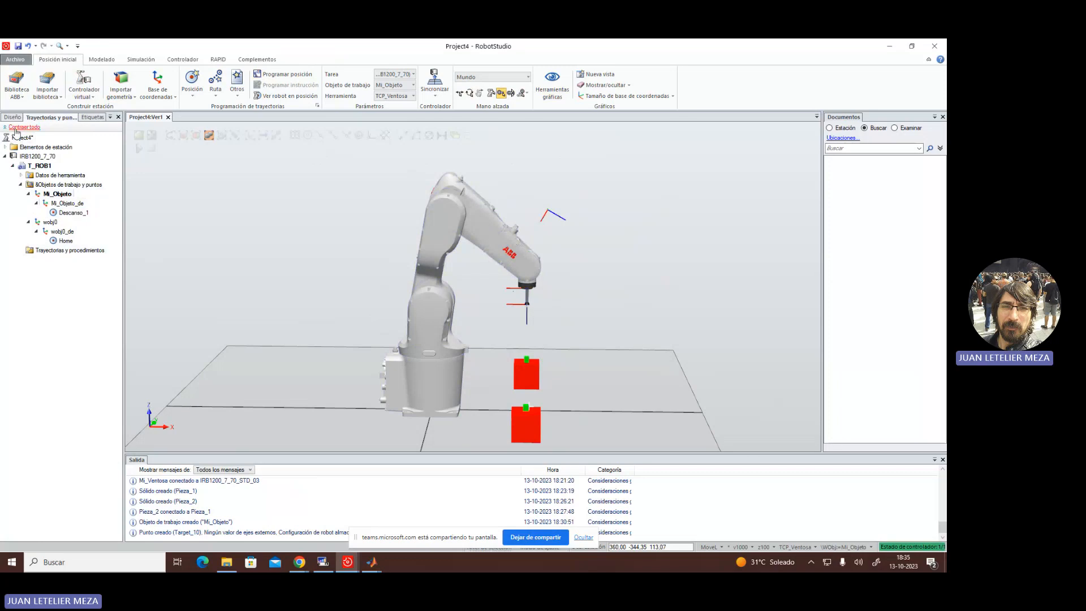
# - Select the IRB1200 robot and jog it linearly along positive Y to about Y 350 mm, above the box on that side
pyautogui.click(13, 117)
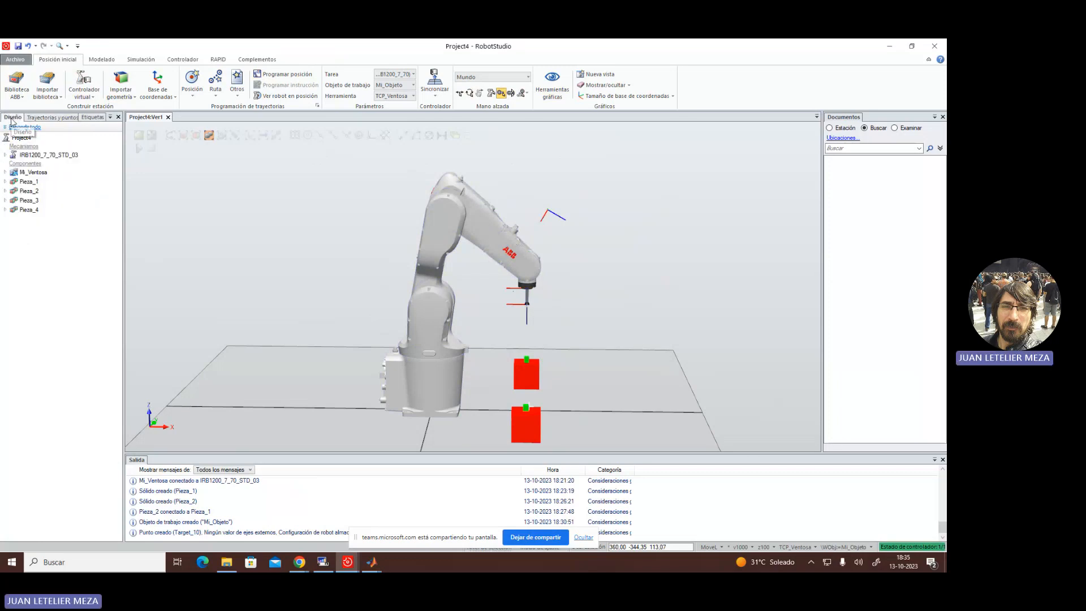
pyautogui.click(38, 156)
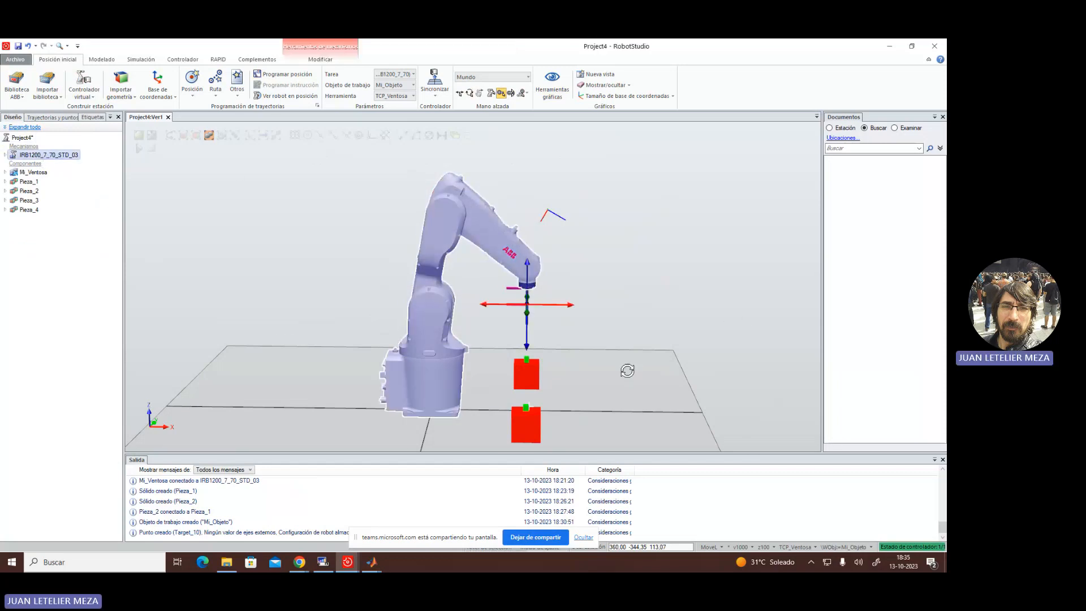
pyautogui.keyDown('ctrl'); pyautogui.keyDown('shift'); pyautogui.moveTo(627, 371); pyautogui.dragTo(534, 382); pyautogui.keyUp('shift'); pyautogui.keyUp('ctrl')
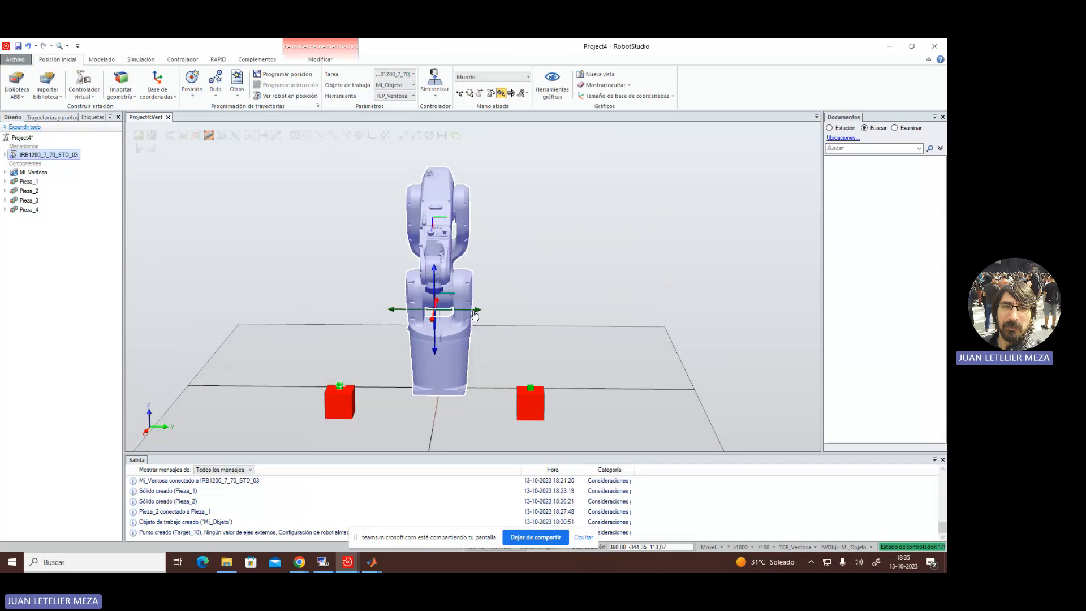
pyautogui.moveTo(478, 311); pyautogui.dragTo(571, 316)
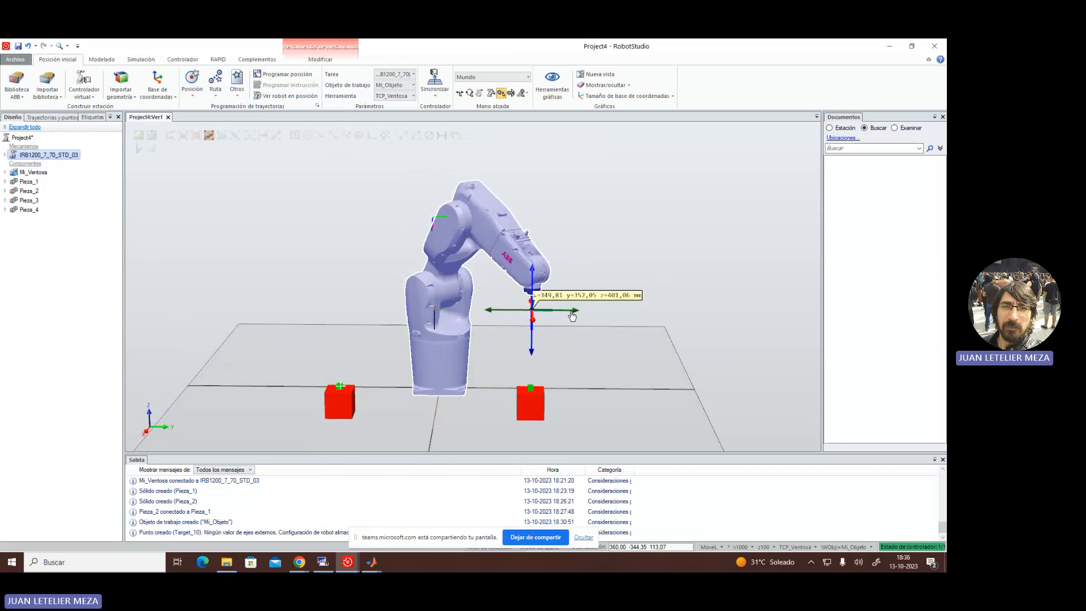
pyautogui.moveTo(571, 316); pyautogui.dragTo(572, 316)
pyautogui.moveTo(571, 315); pyautogui.dragTo(571, 316)
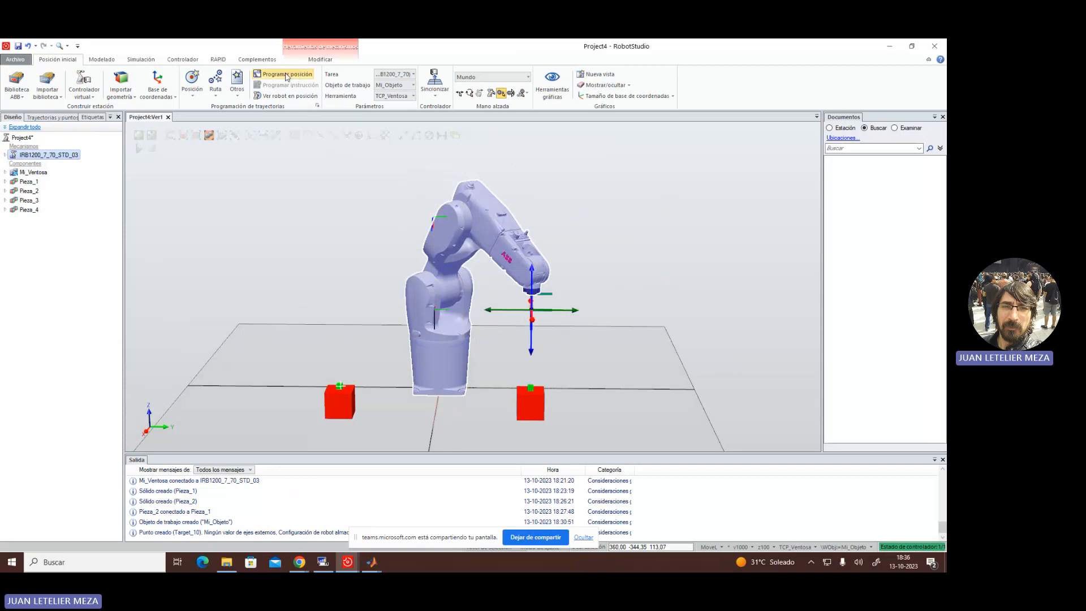
# - Teach the current robot position as a target in Mi_Objeto and rename it Descanso_2
pyautogui.click(59, 118)
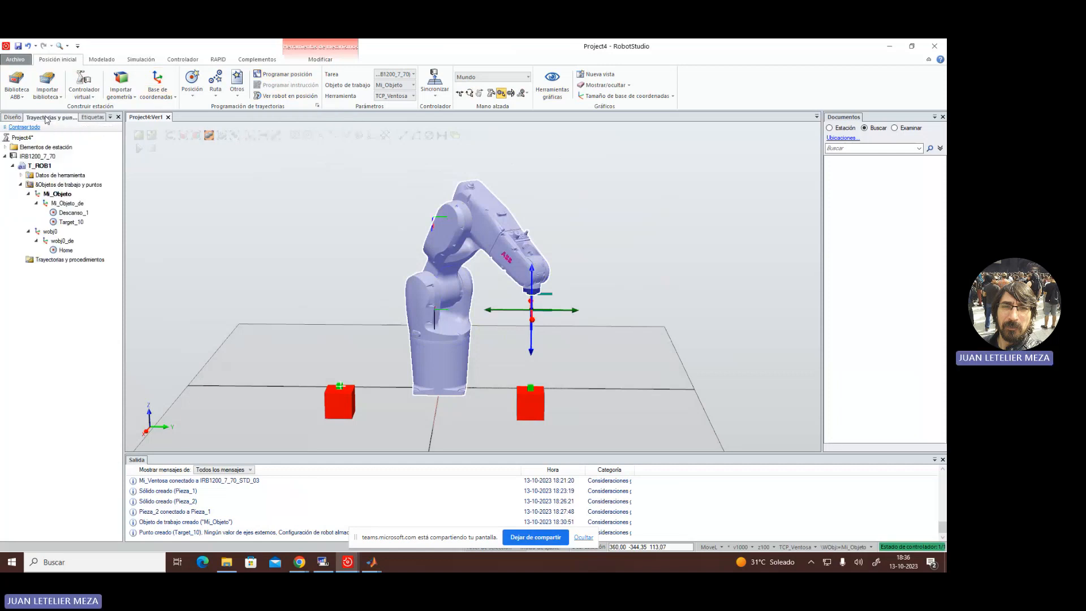
pyautogui.rightClick(72, 227)
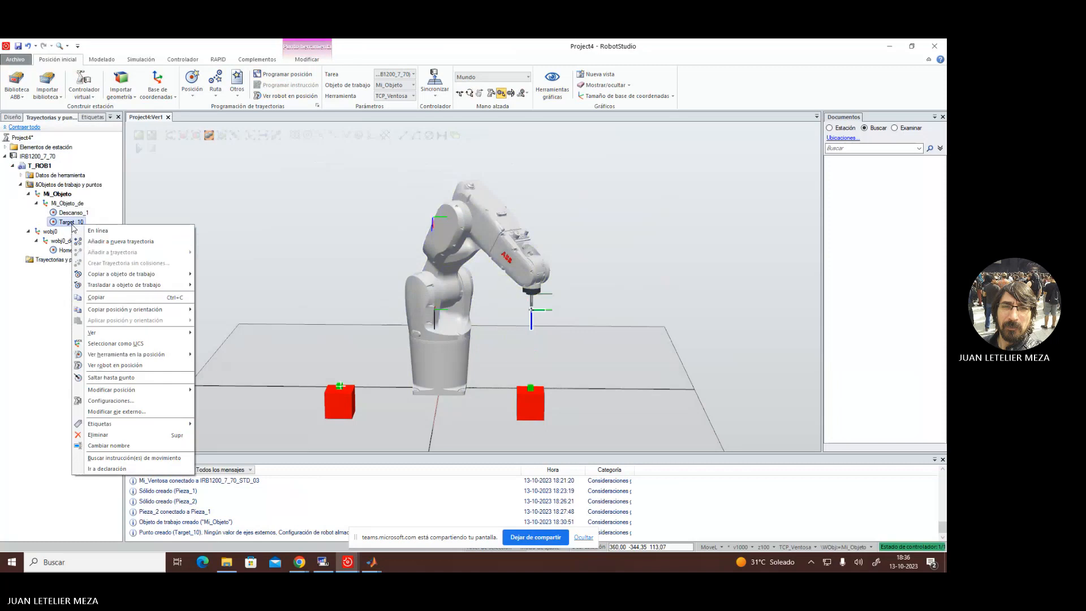
pyautogui.click(127, 446)
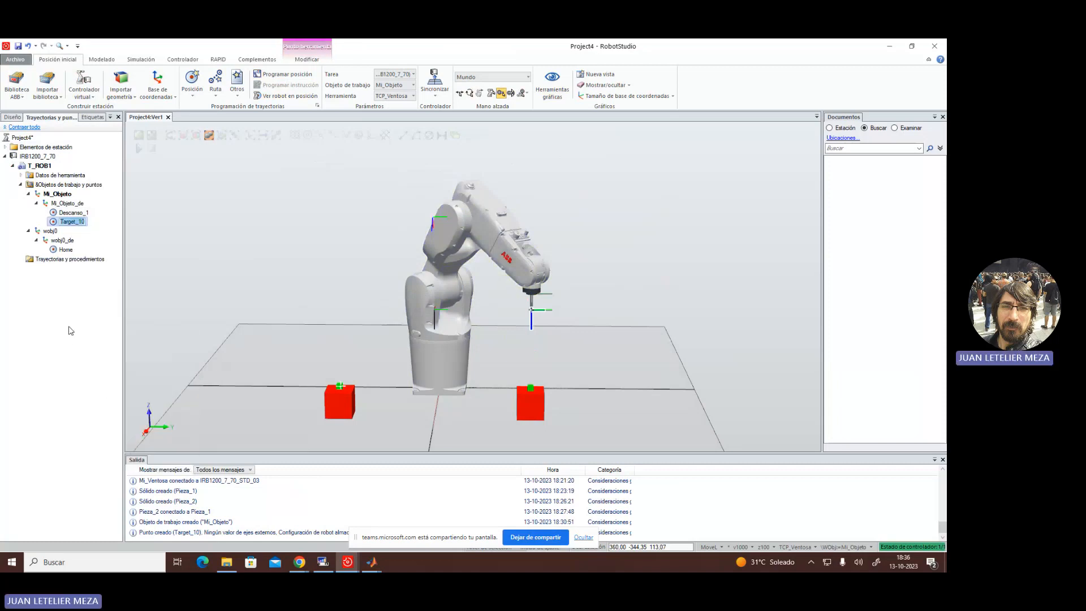
pyautogui.write('Desa')
pyautogui.press('BackSpace')
pyautogui.write('canso_2')
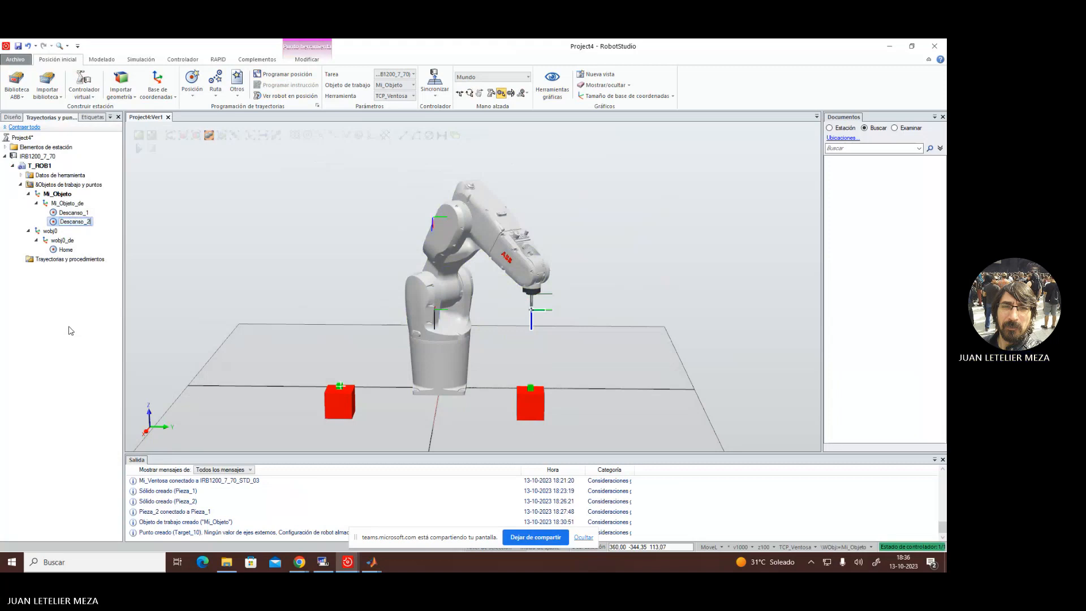
pyautogui.press('Return')
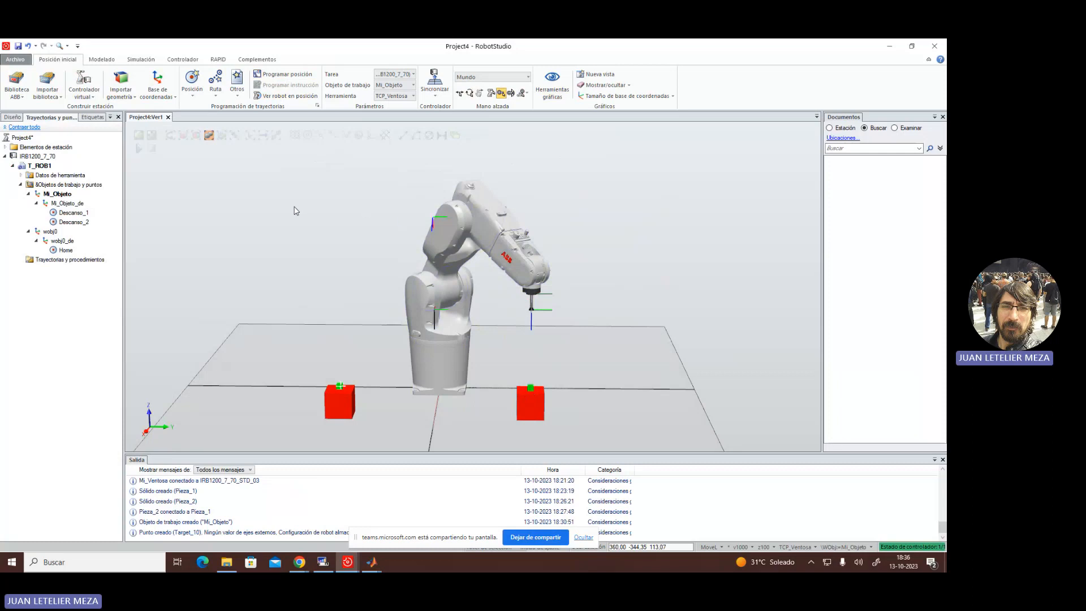
# - Select the robot, enable snapping to objects, and lower the gripper linearly onto the box's green piece at Z 120 mm
pyautogui.click(12, 117)
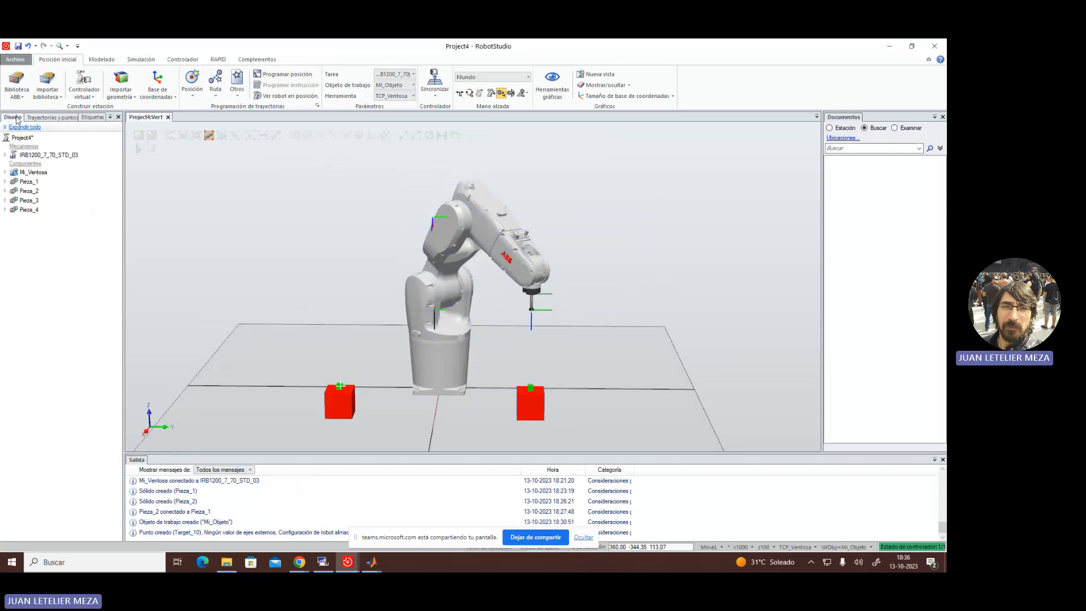
pyautogui.click(54, 155)
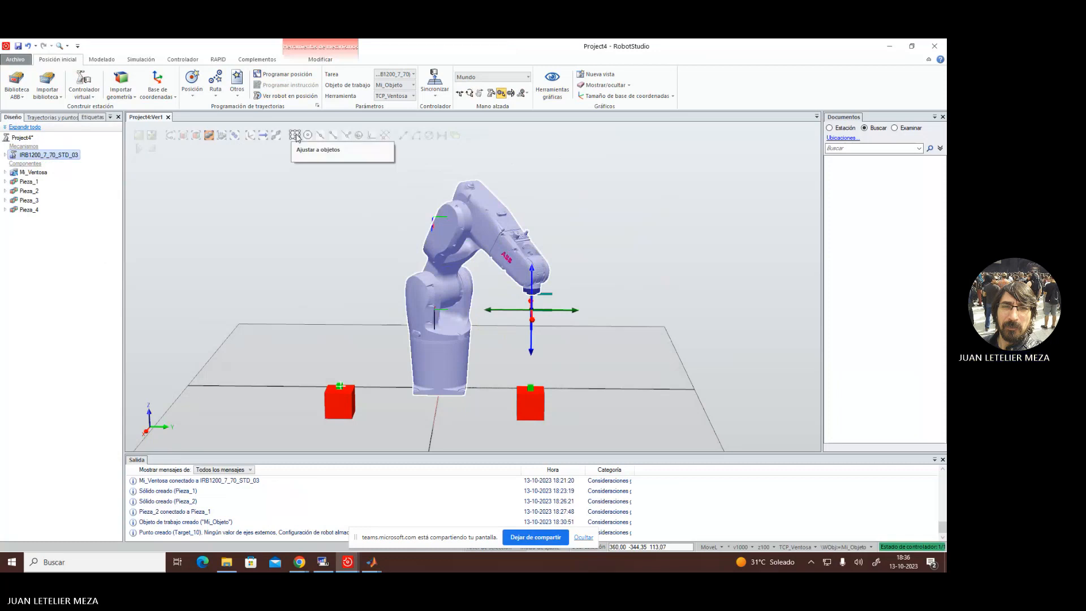
pyautogui.click(295, 136)
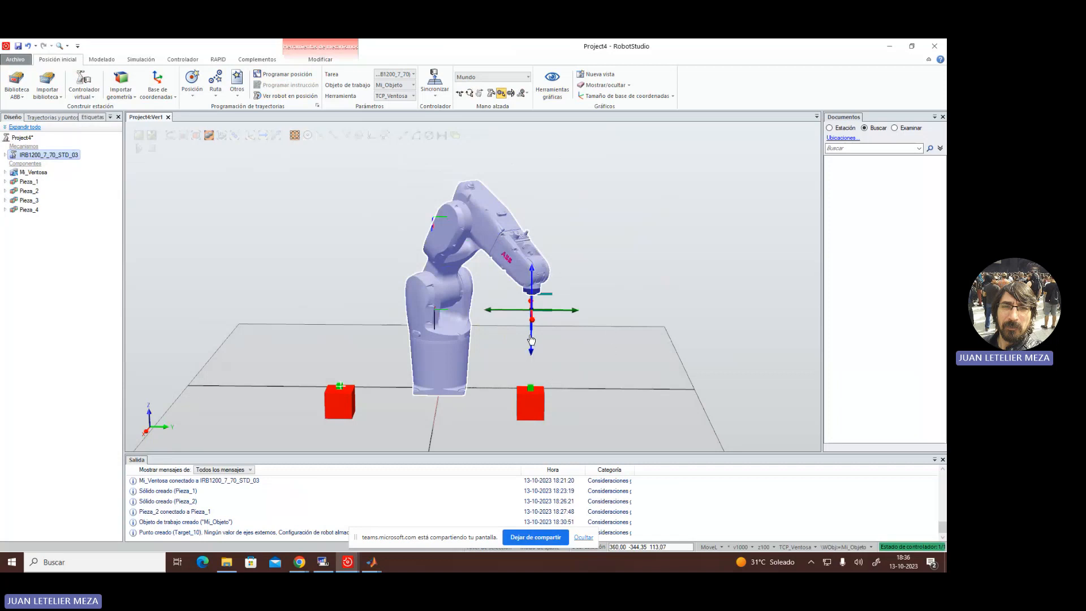
pyautogui.moveTo(533, 352); pyautogui.dragTo(532, 390)
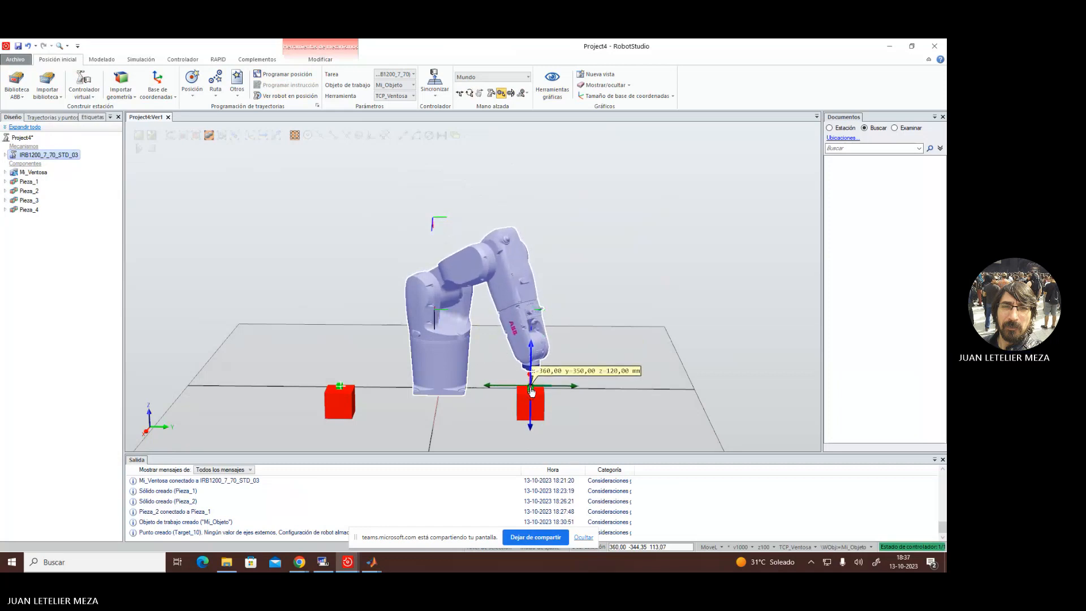
# - Jog the gripper along X toward the base until it is centred on the green piece, then deselect the robot
pyautogui.keyDown('ctrl'); pyautogui.keyDown('shift'); pyautogui.moveTo(563, 403); pyautogui.dragTo(446, 406); pyautogui.keyUp('shift'); pyautogui.keyUp('ctrl')
pyautogui.scroll(6, 454, 405)
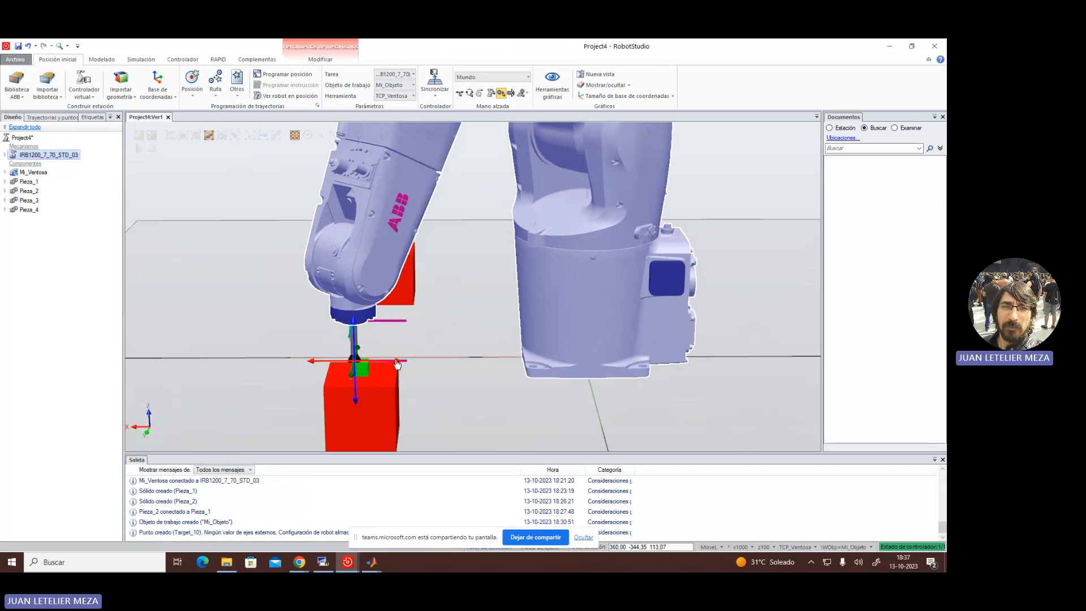
pyautogui.moveTo(400, 364); pyautogui.dragTo(366, 365)
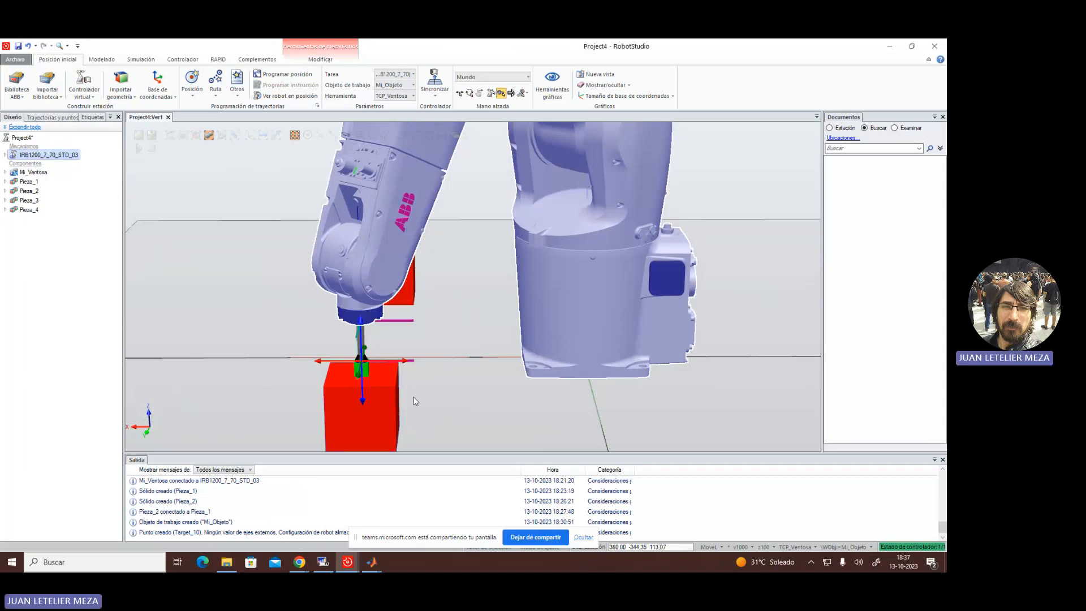
pyautogui.keyDown('ctrl'); pyautogui.keyDown('shift'); pyautogui.moveTo(415, 403); pyautogui.dragTo(540, 381); pyautogui.keyUp('shift'); pyautogui.keyUp('ctrl')
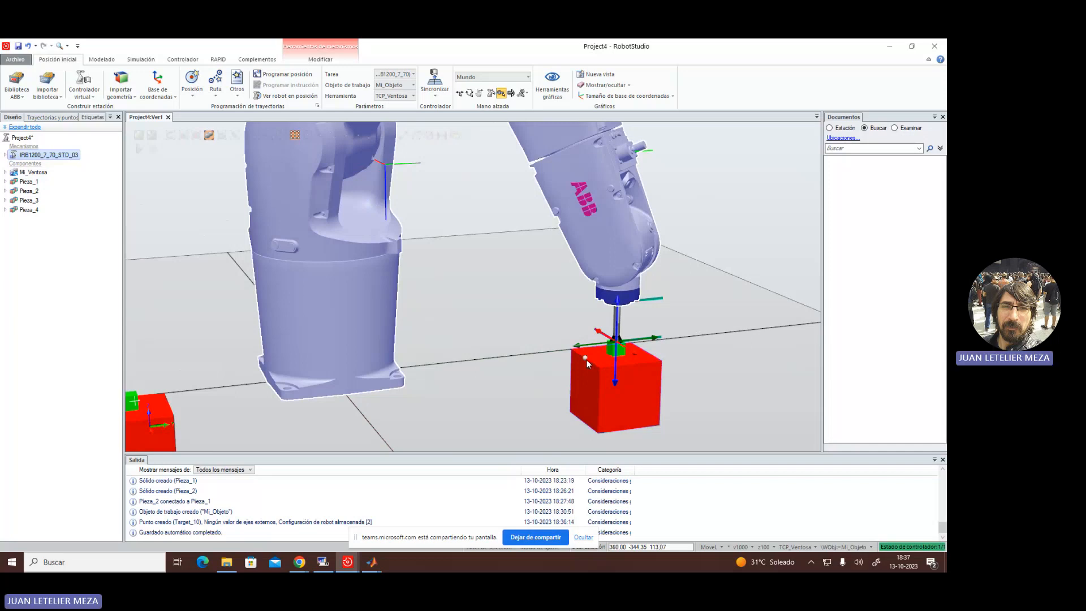
pyautogui.click(631, 347)
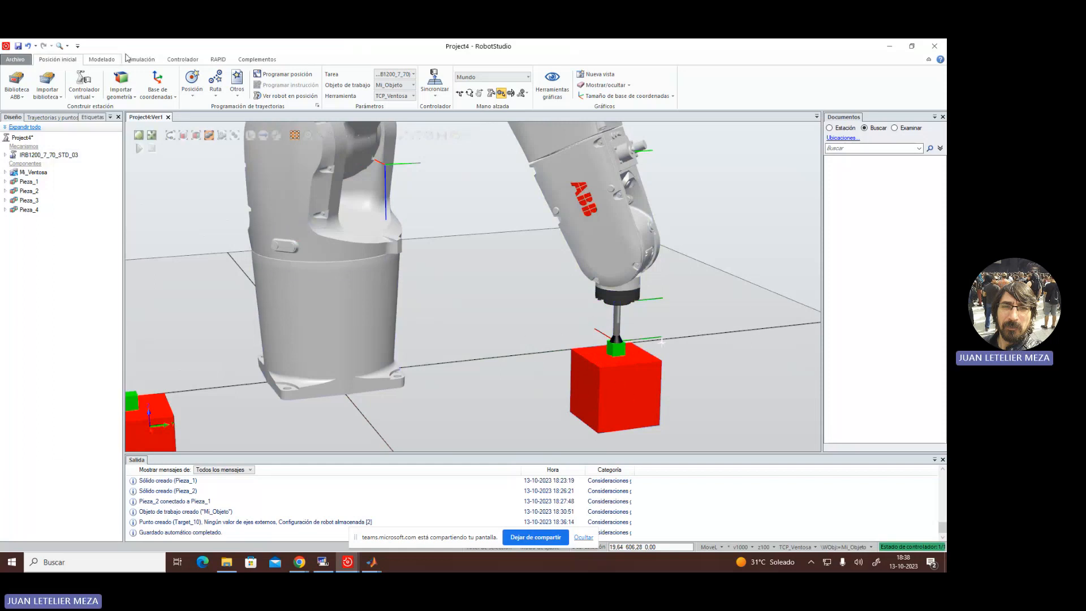
# - Teach the gripper's contact position on the green piece as a target in Mi_Objeto and rename it Agarra_Caja
pyautogui.click(280, 79)
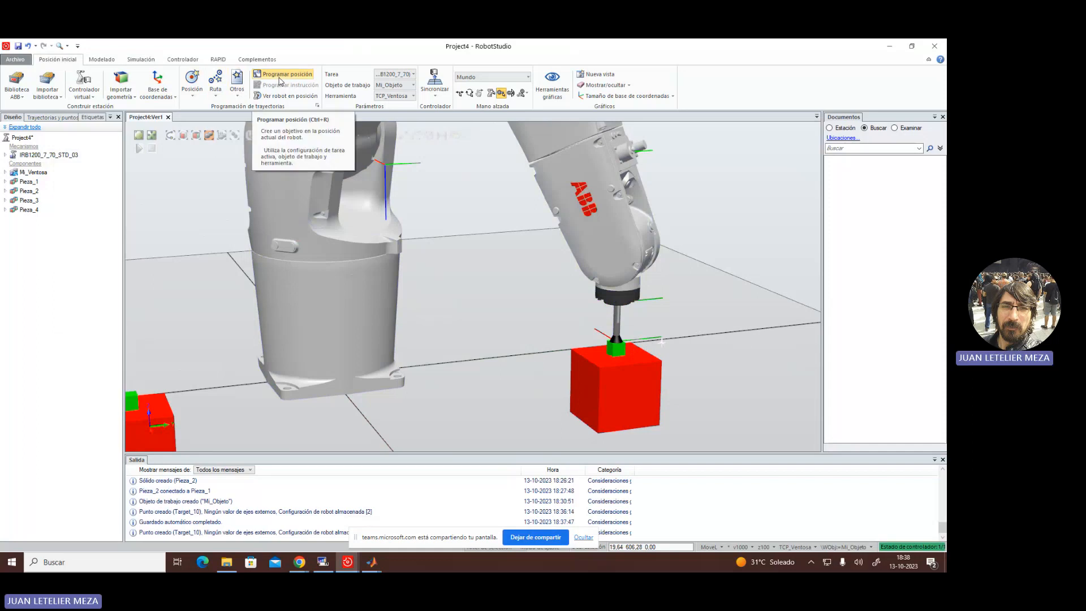
pyautogui.click(53, 118)
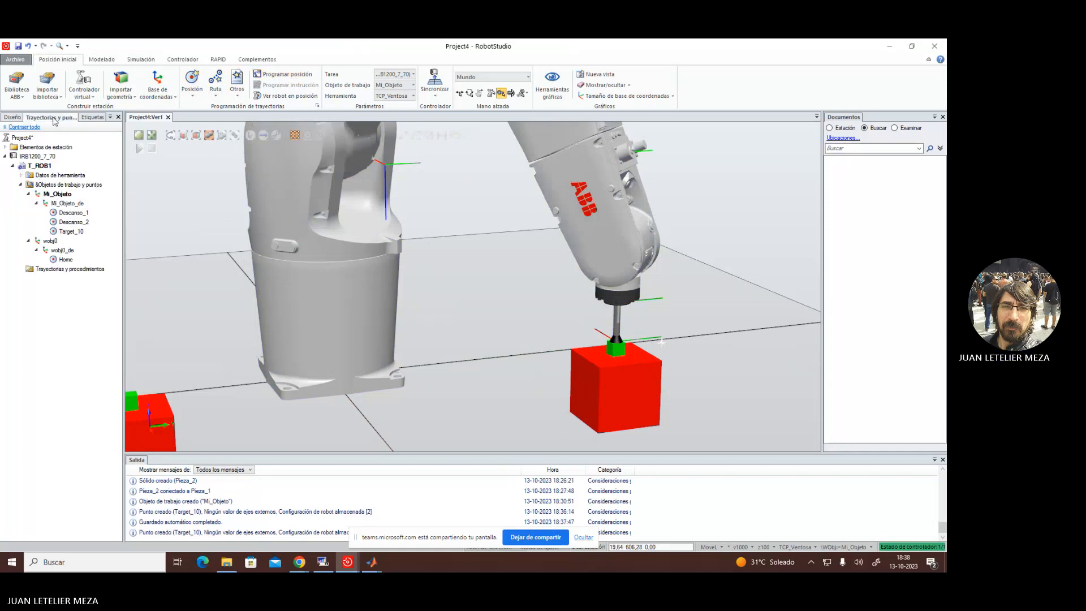
pyautogui.rightClick(68, 232)
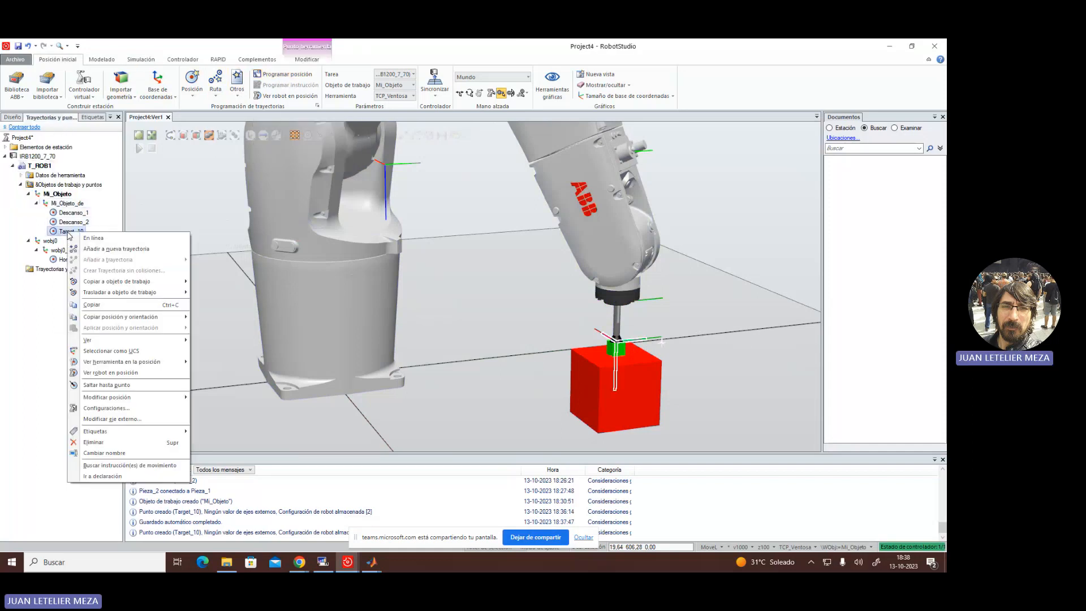
pyautogui.click(107, 453)
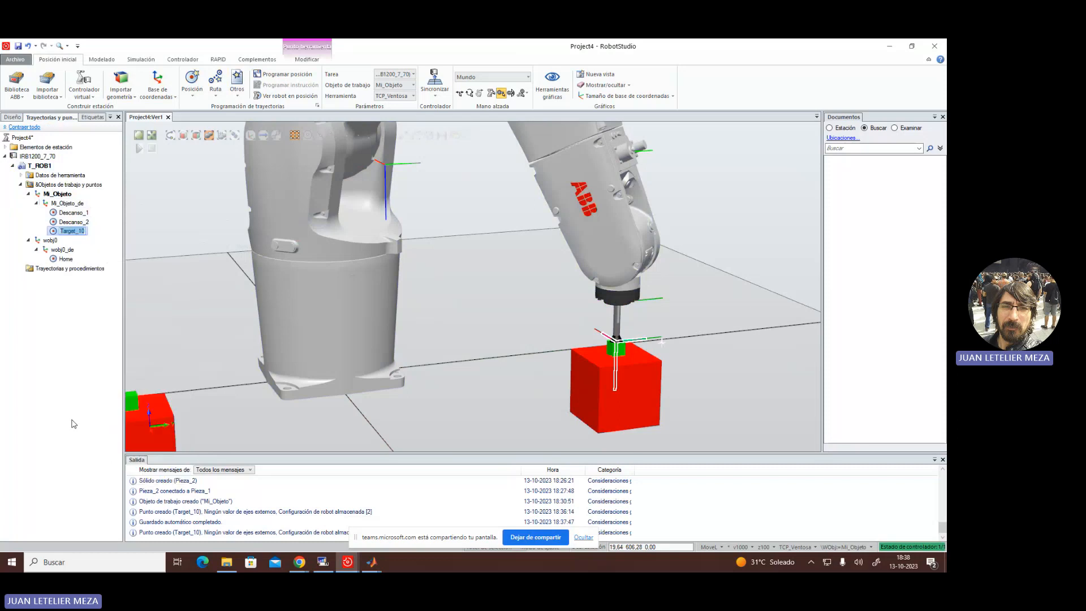
pyautogui.write('Agarra_Caja')
pyautogui.press('Return')
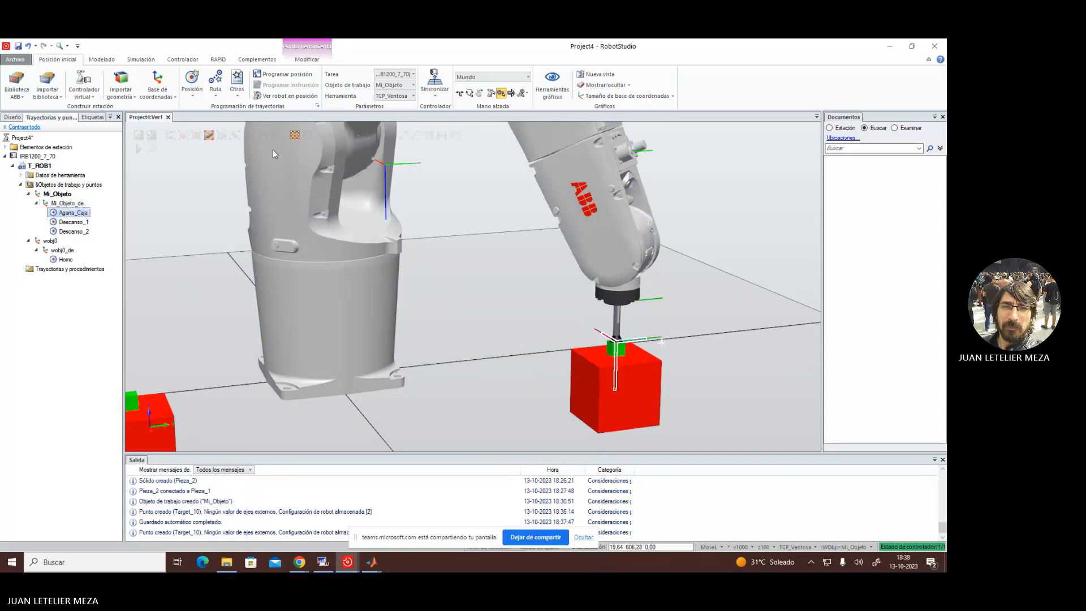
# - Turn on the view of the robot at the target and bring the robot to Descanso_2
pyautogui.click(283, 96)
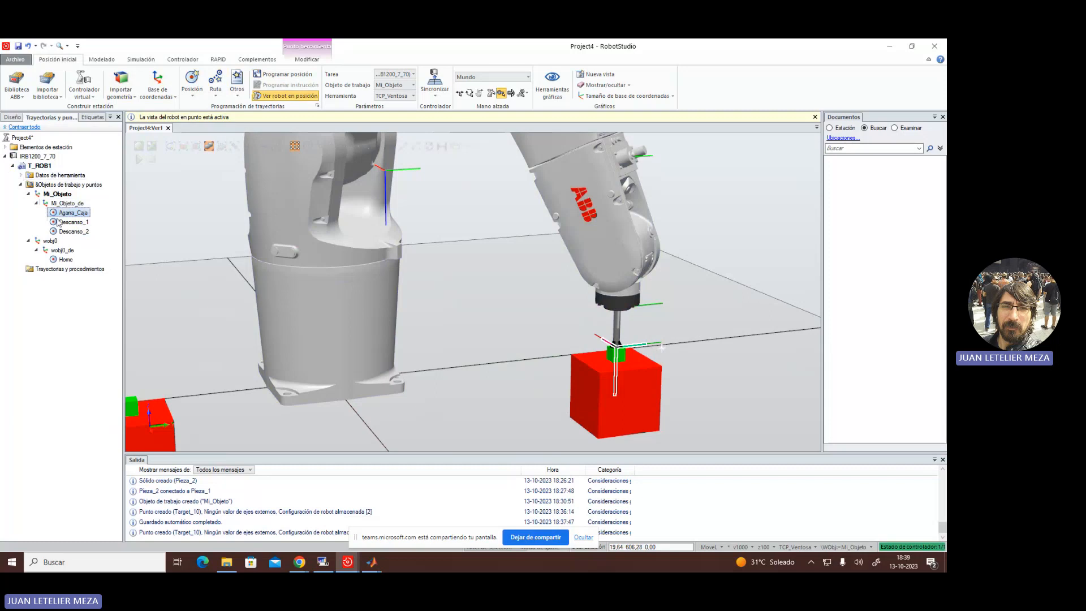
pyautogui.click(74, 232)
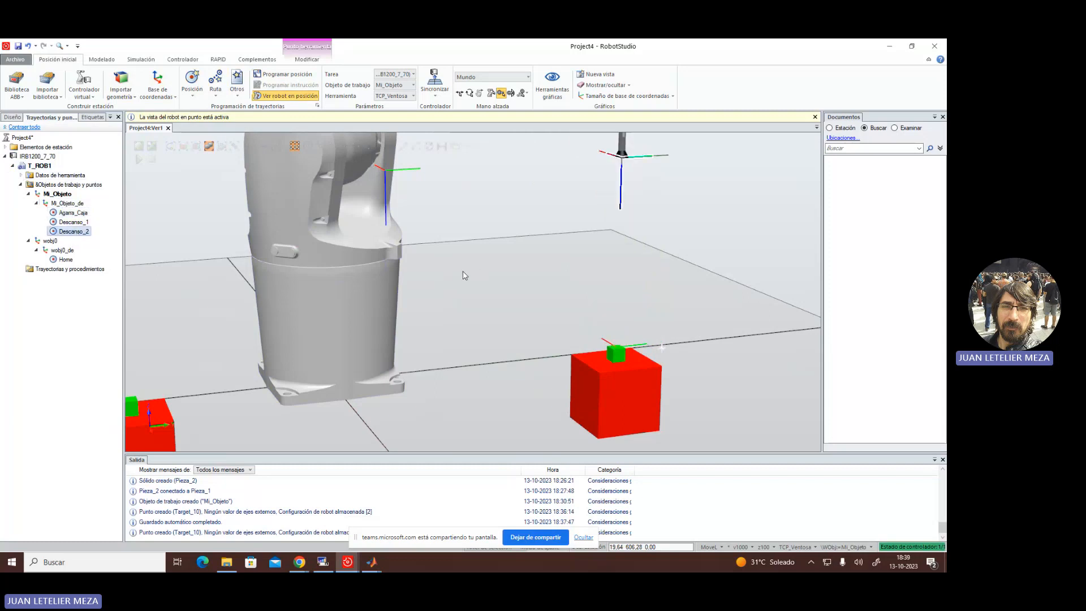
pyautogui.scroll(-5, 464, 275)
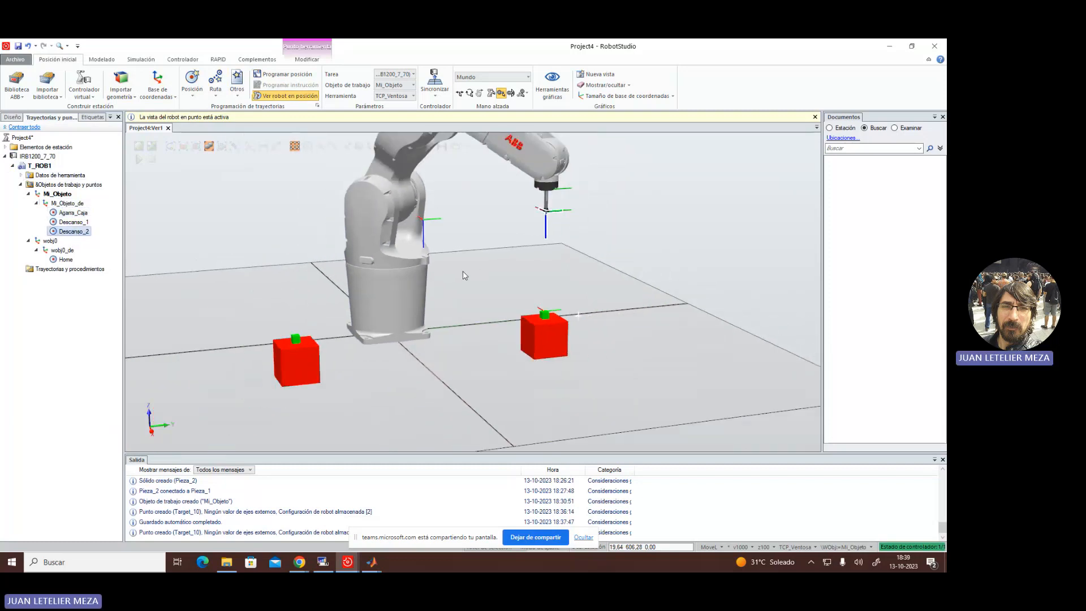
pyautogui.scroll(-1, 463, 275)
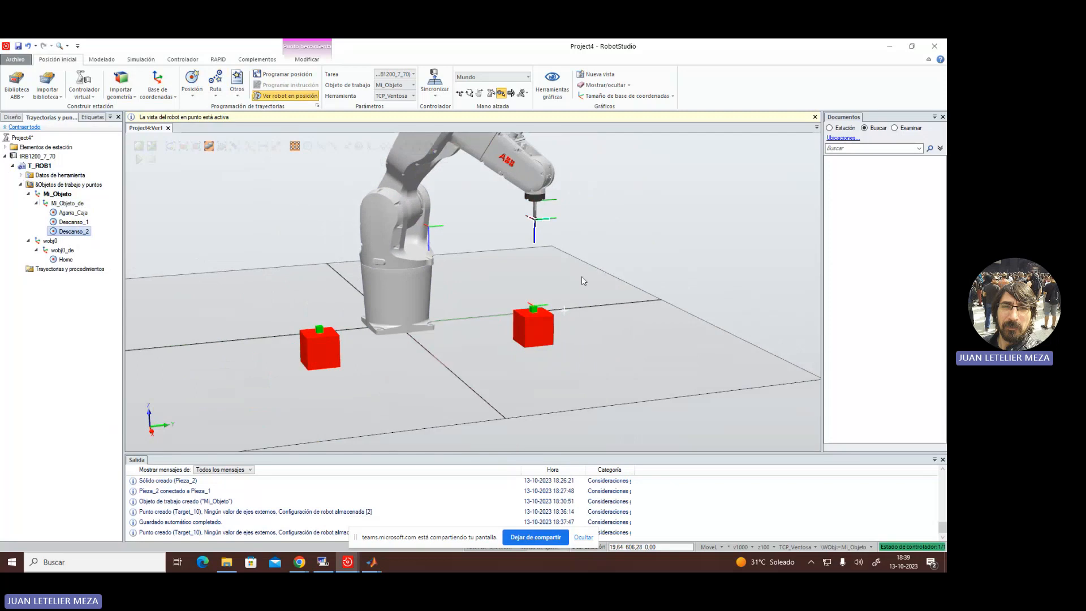
# - Select the robot and jog it linearly along negative Y until the gripper is above the opposite box
pyautogui.click(8, 118)
pyautogui.click(40, 155)
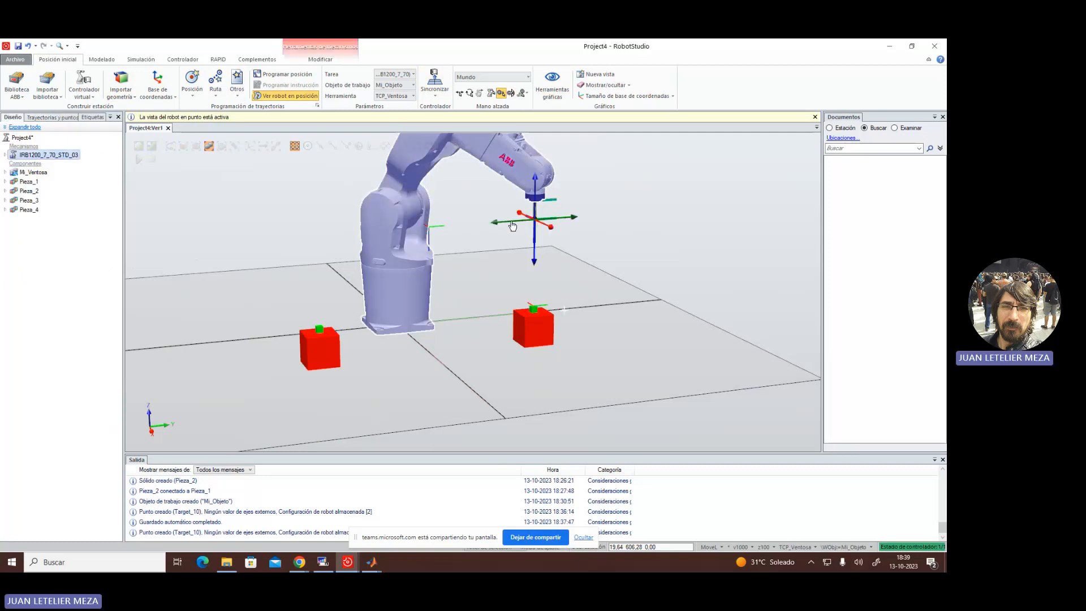
pyautogui.moveTo(513, 225)
pyautogui.mouseDown()
pyautogui.moveTo(342, 236)
pyautogui.moveTo(291, 252)
pyautogui.mouseUp()
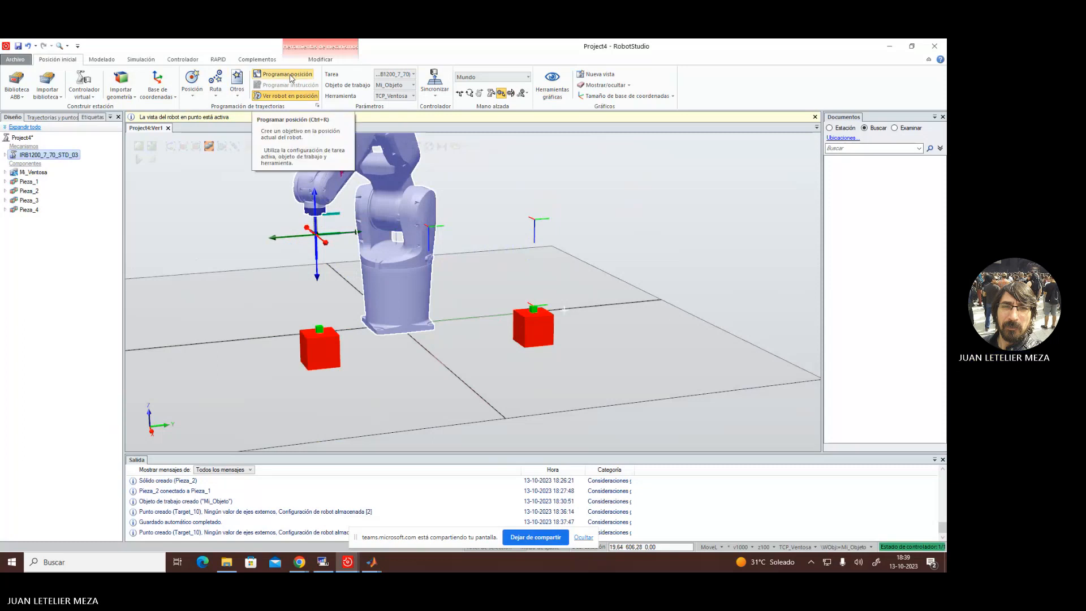
# - Teach the position above the opposite box as a target in Mi_Objeto and rename it Descanso_3
pyautogui.click(48, 118)
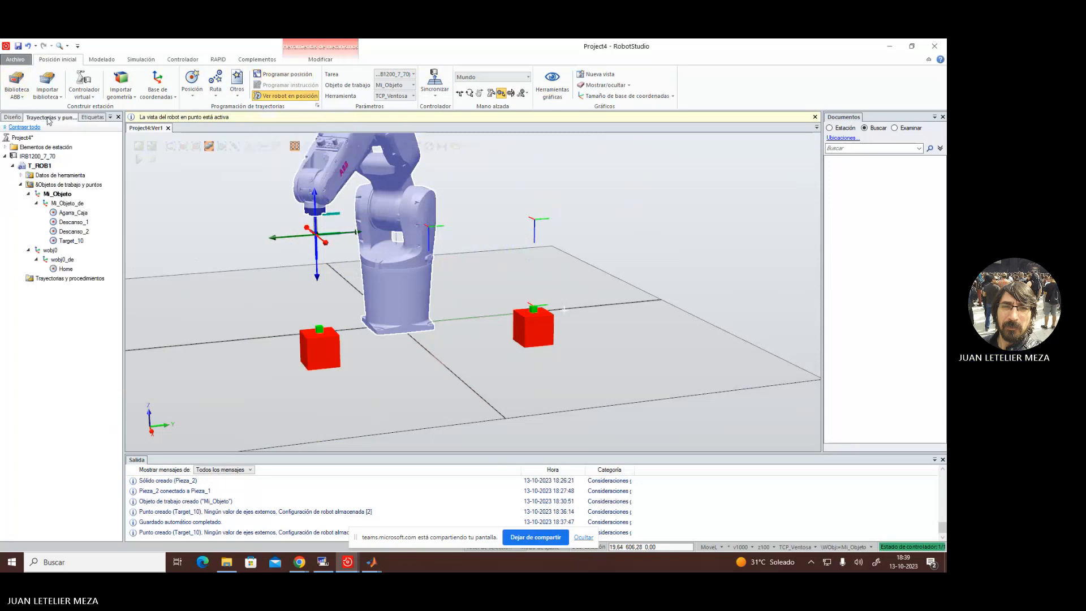
pyautogui.rightClick(69, 241)
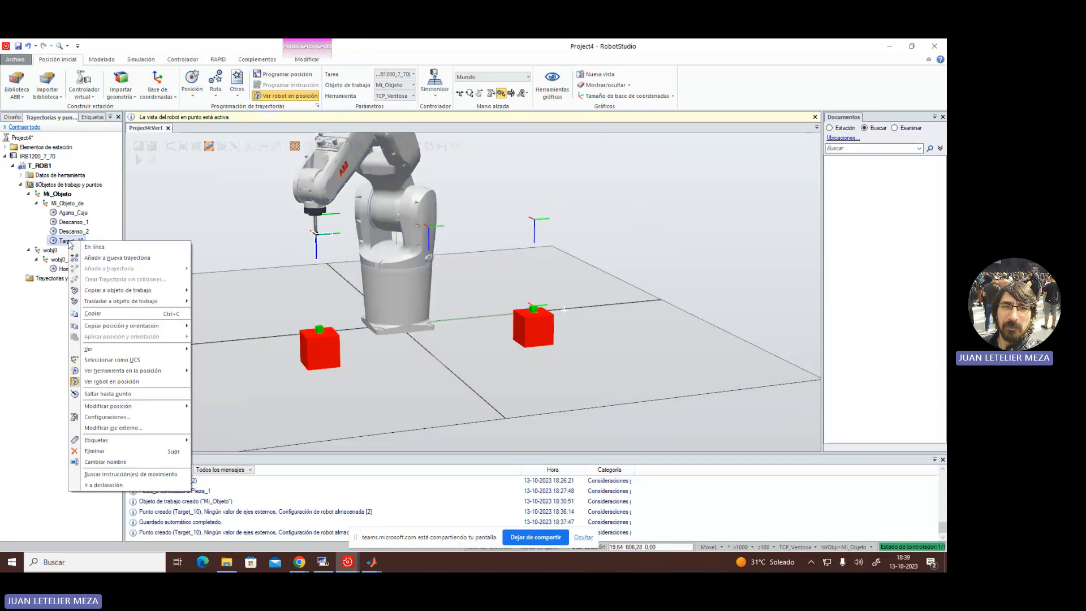
pyautogui.click(105, 462)
pyautogui.write('Des')
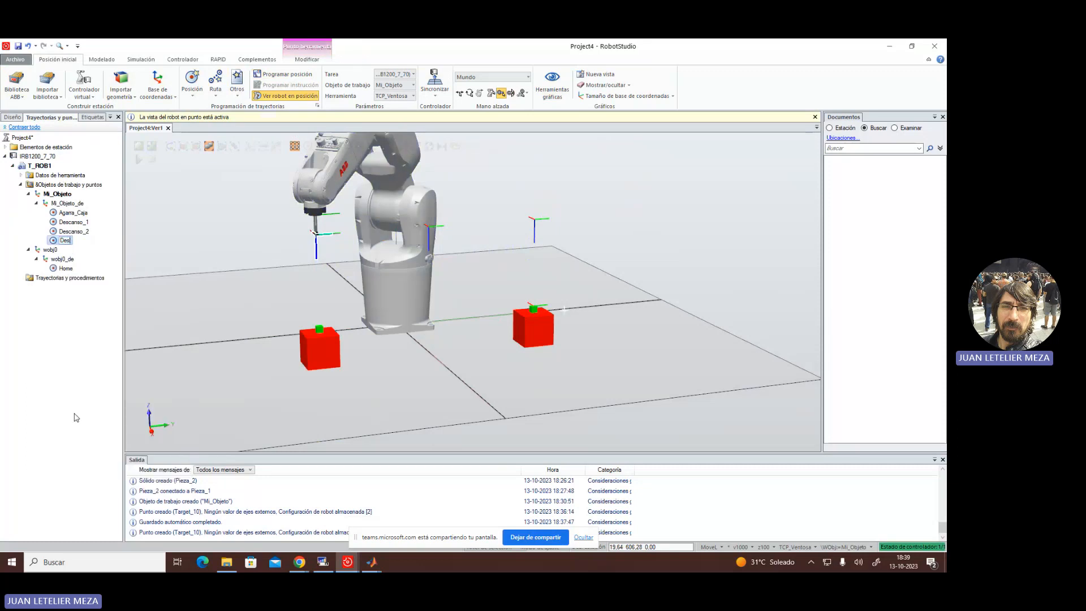
pyautogui.write('canso')
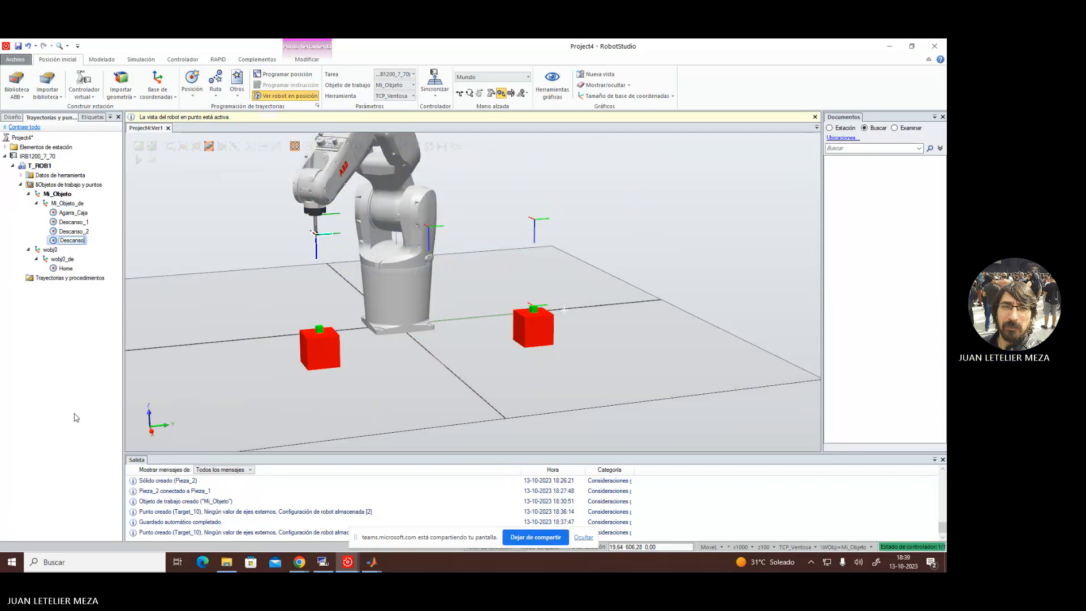
pyautogui.write('_3')
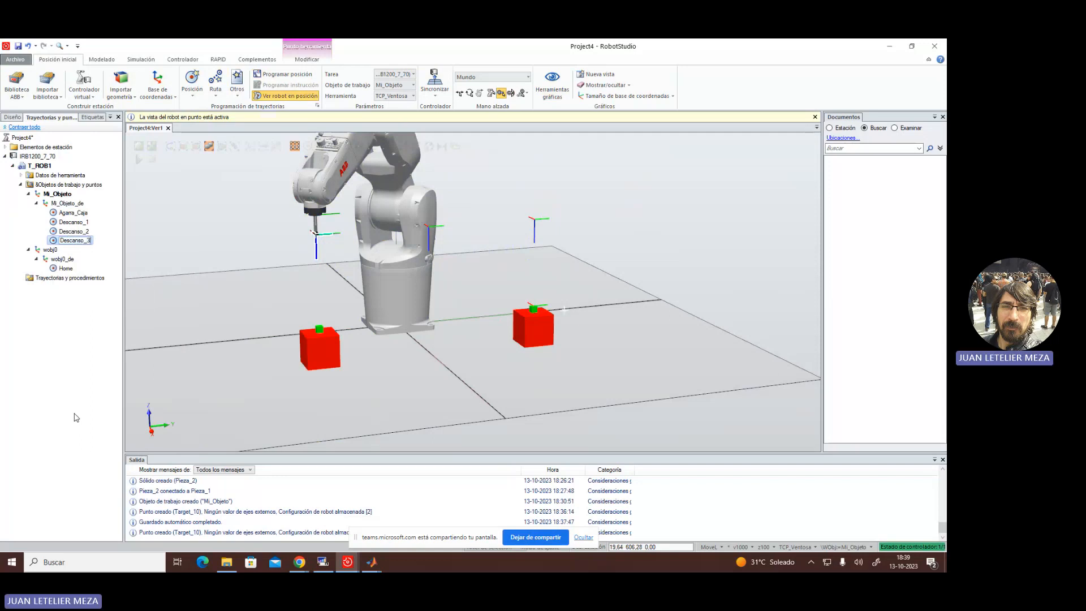
pyautogui.press('Return')
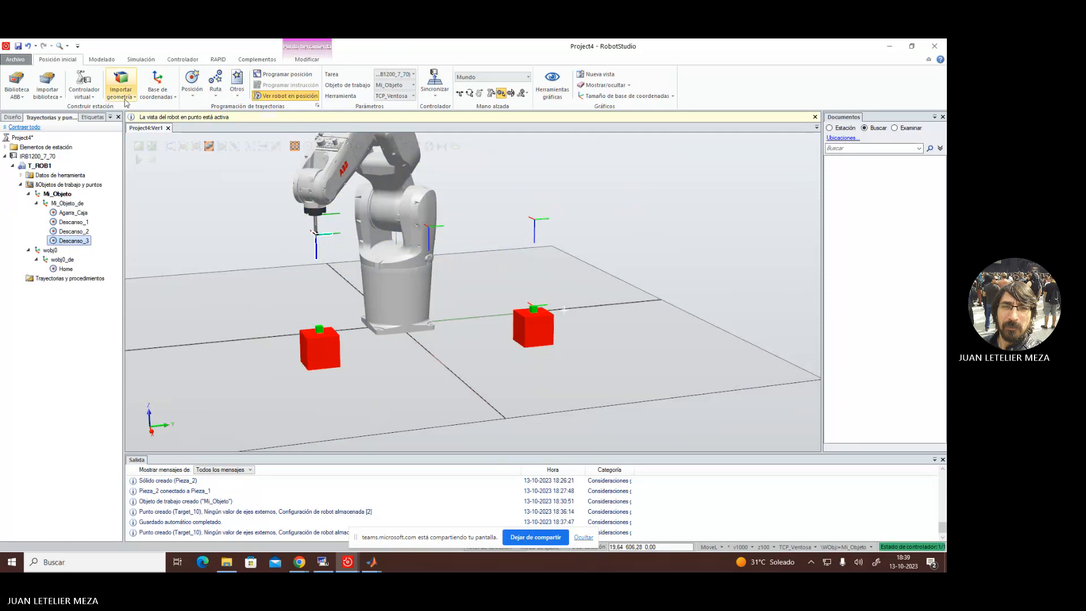
# - Select the robot and jog it linearly down along Z until the gripper touches the green piece on the opposite box
pyautogui.click(14, 117)
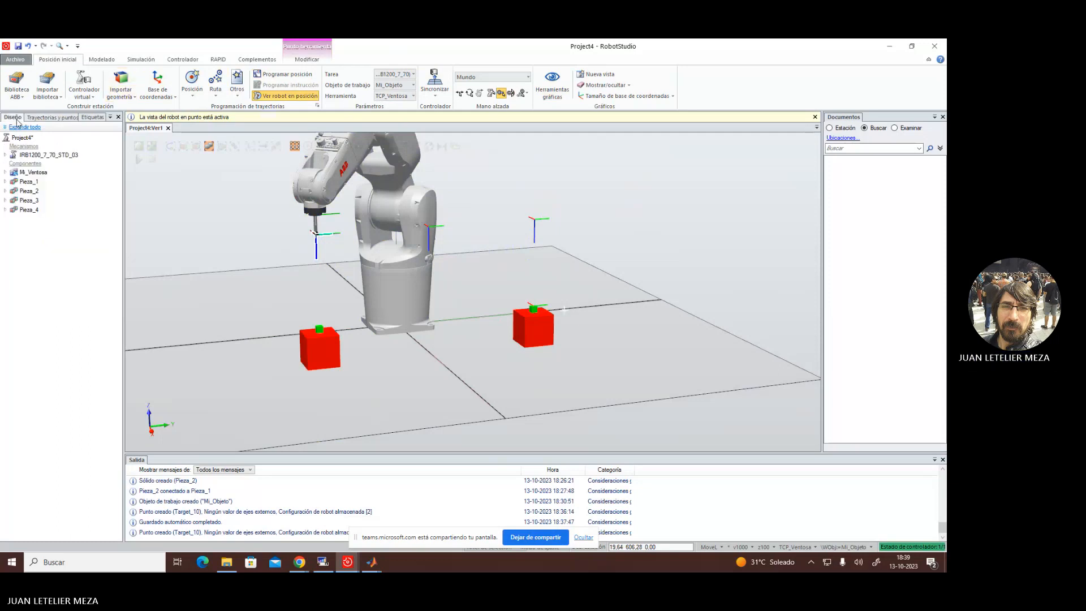
pyautogui.click(41, 157)
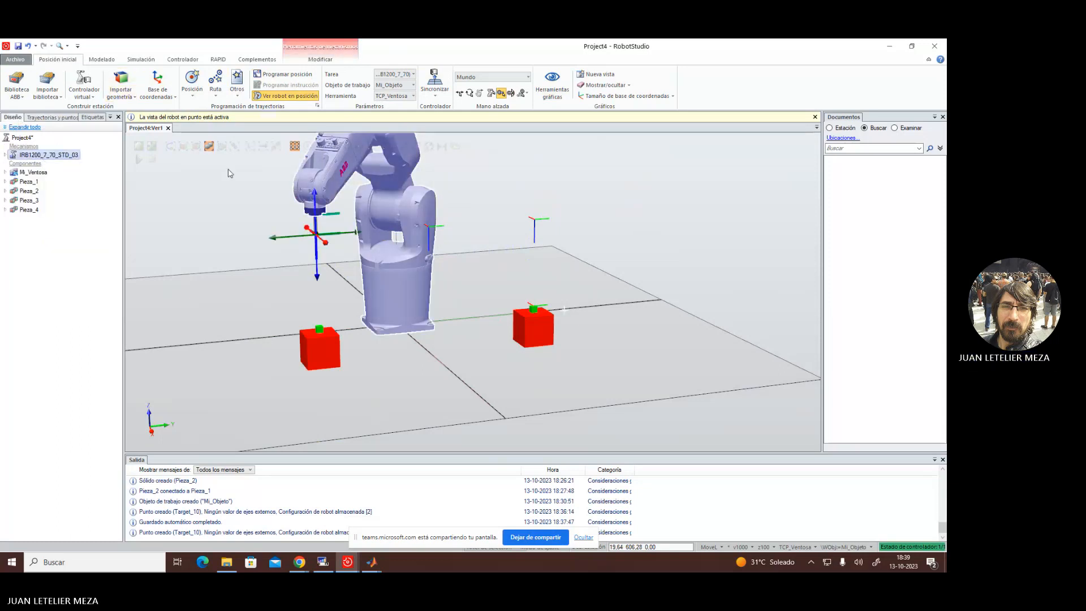
pyautogui.moveTo(318, 262)
pyautogui.mouseDown()
pyautogui.moveTo(323, 333)
pyautogui.moveTo(310, 364)
pyautogui.moveTo(389, 352)
pyautogui.mouseUp()
pyautogui.scroll(5, 365, 379)
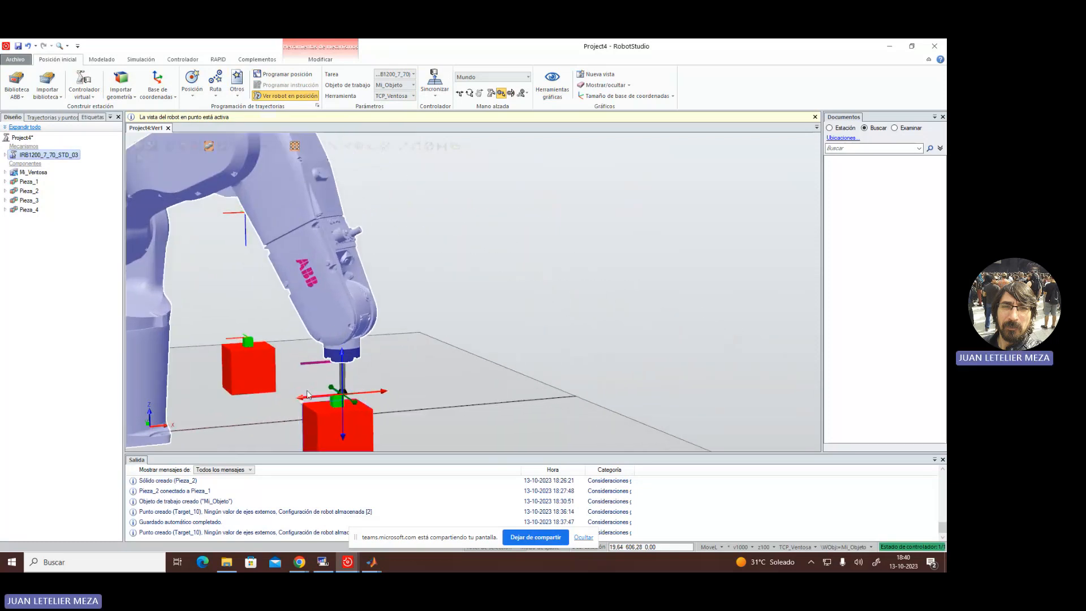
pyautogui.moveTo(319, 405); pyautogui.dragTo(335, 401)
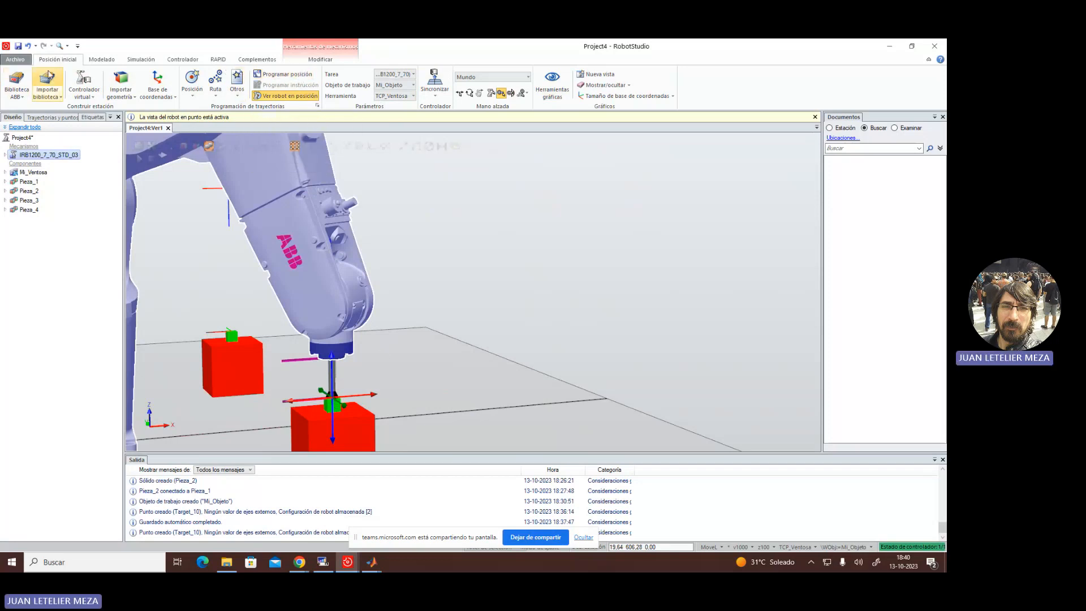
# - Teach the gripper's contact position on the opposite green piece as a target in Mi_Objeto and rename it Soltar_Caja
pyautogui.click(49, 119)
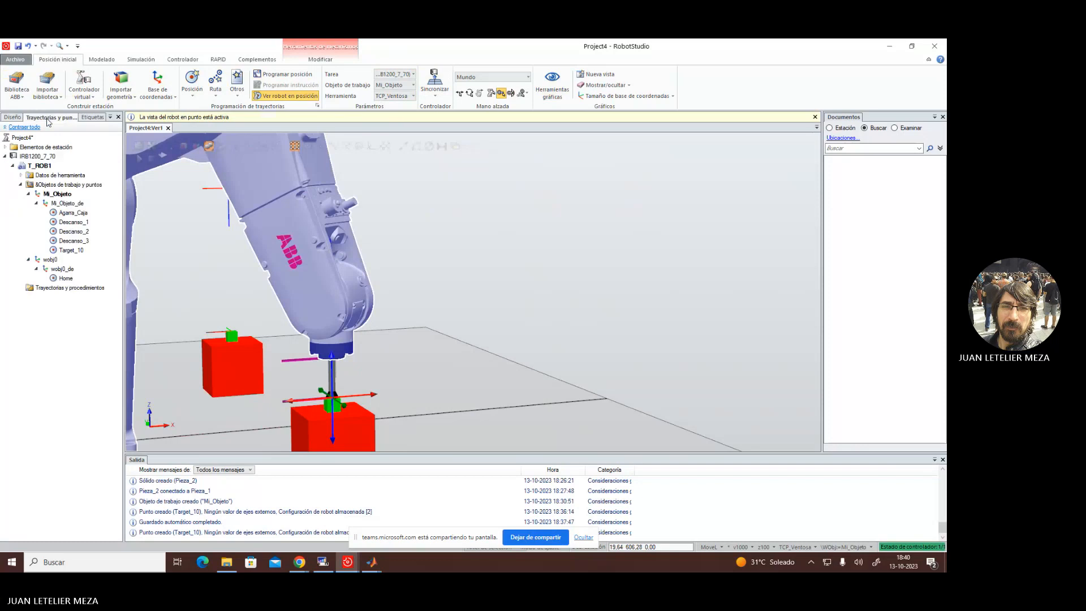
pyautogui.rightClick(68, 250)
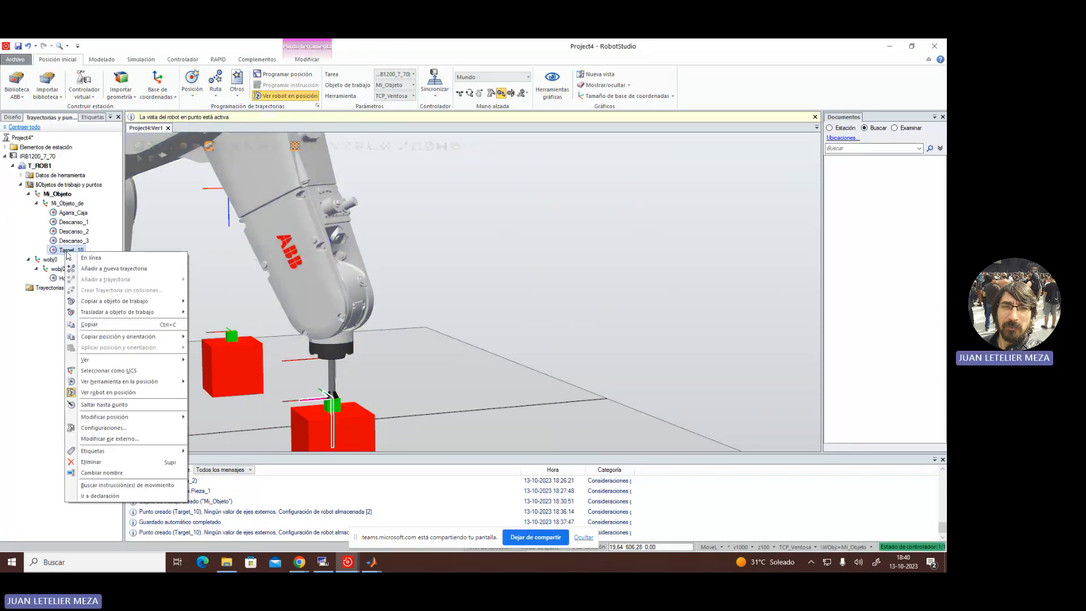
pyautogui.click(101, 472)
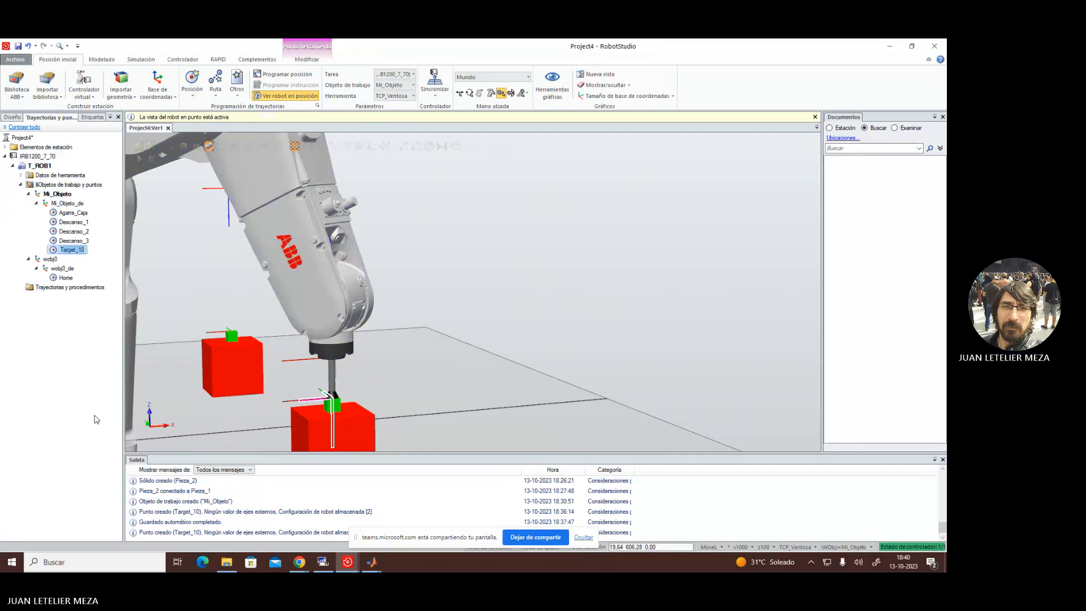
pyautogui.write('Soltar')
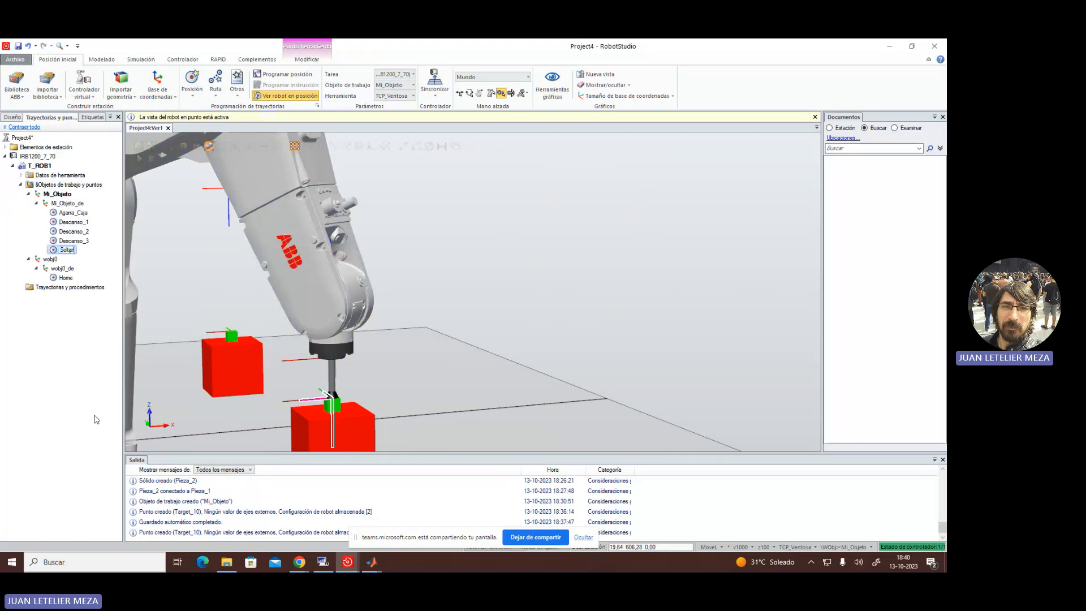
pyautogui.write('_Caja')
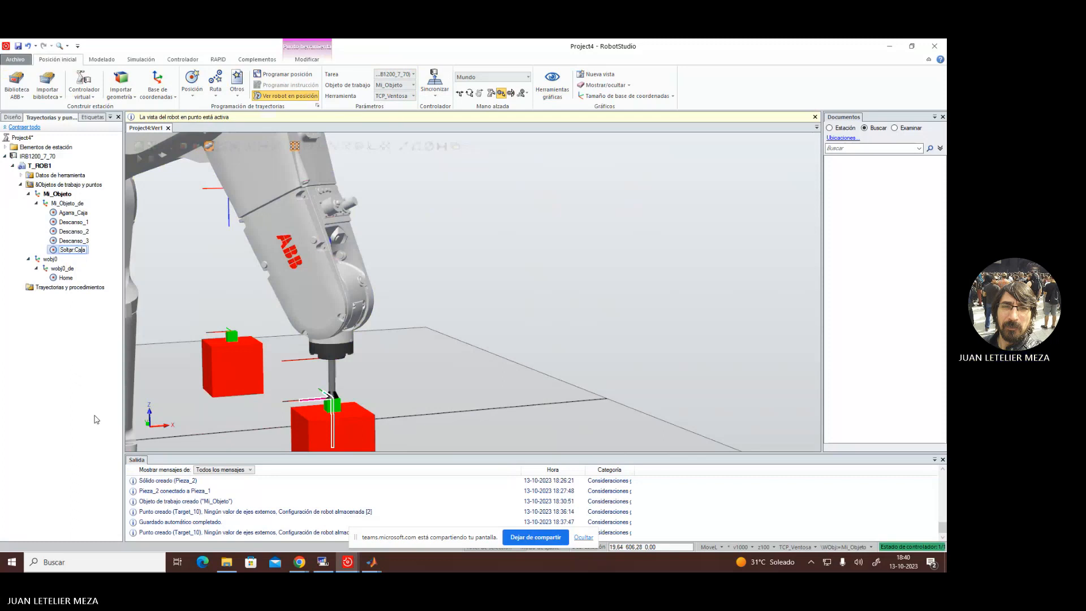
pyautogui.press('Return')
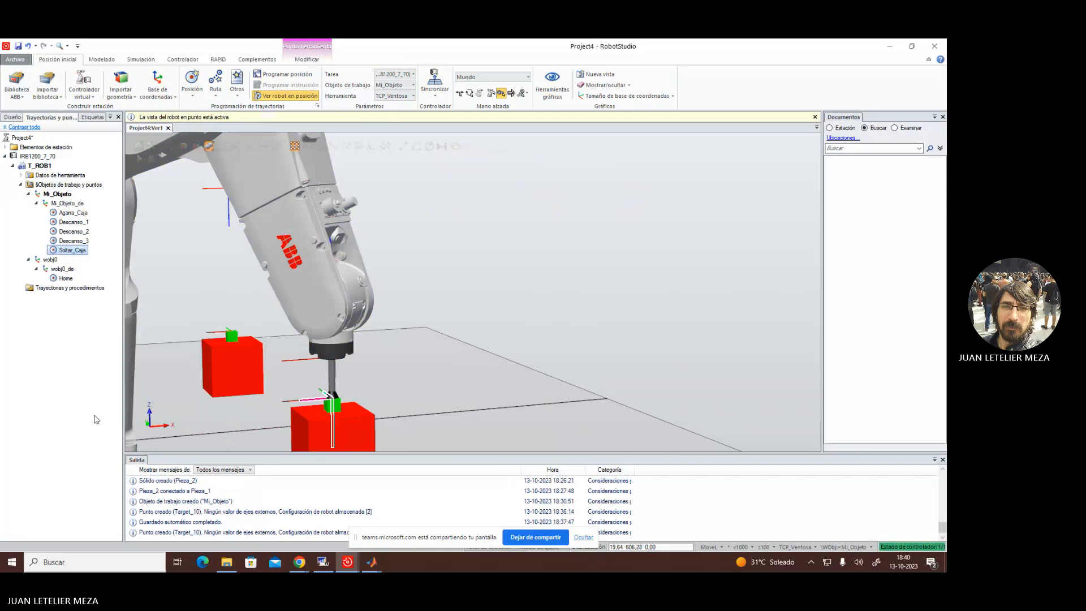
# - Bring the robot back to the Home target
pyautogui.keyDown('ctrl'); pyautogui.keyDown('shift'); pyautogui.moveTo(434, 356); pyautogui.dragTo(334, 354); pyautogui.keyUp('shift'); pyautogui.keyUp('ctrl')
pyautogui.click(62, 278)
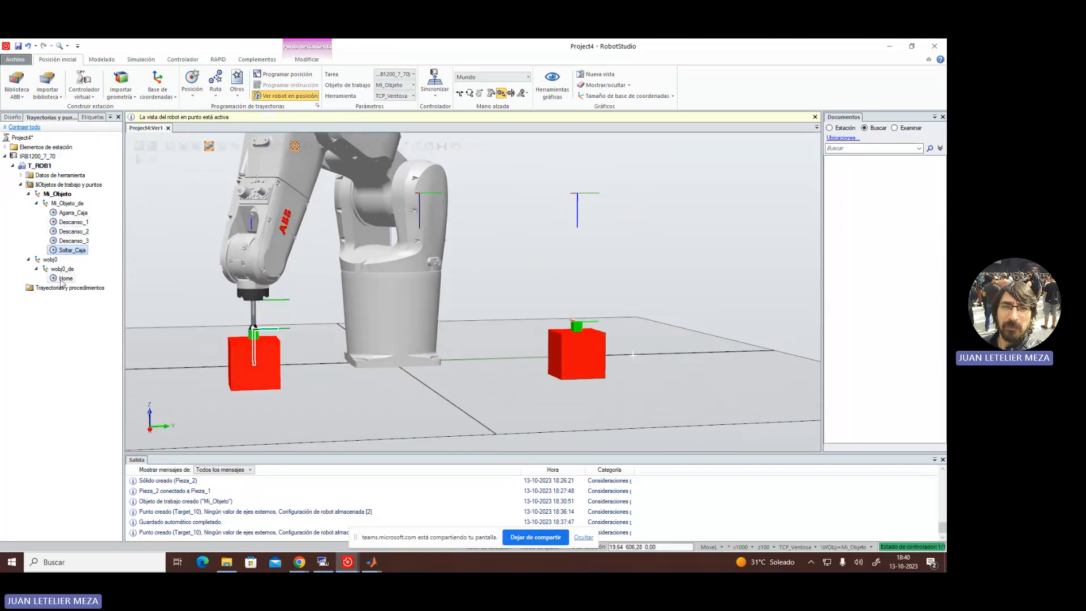
pyautogui.keyDown('ctrl'); pyautogui.keyDown('shift'); pyautogui.moveTo(388, 376); pyautogui.dragTo(385, 366); pyautogui.keyUp('shift'); pyautogui.keyUp('ctrl')
pyautogui.scroll(-5, 385, 365)
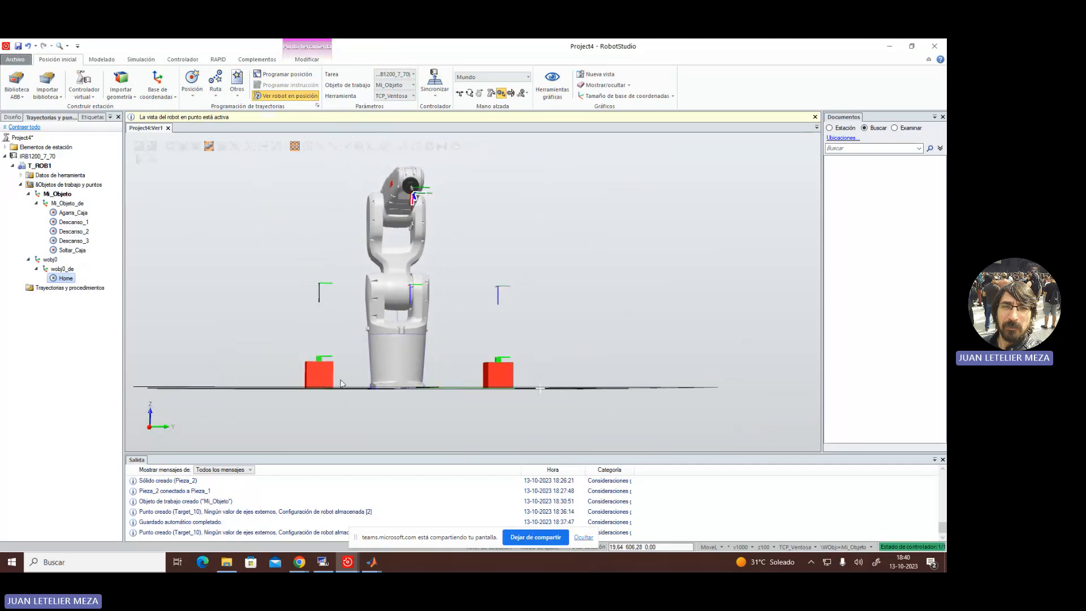
# - Delete the red box and its green piece at the Soltar_Caja location
pyautogui.click(324, 372)
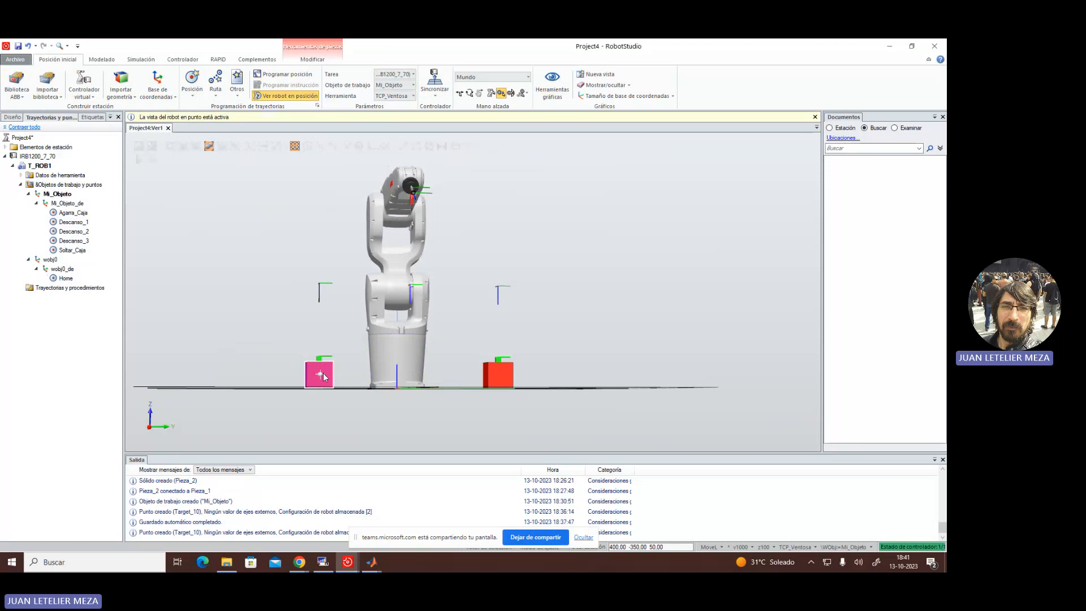
pyautogui.press('Delete')
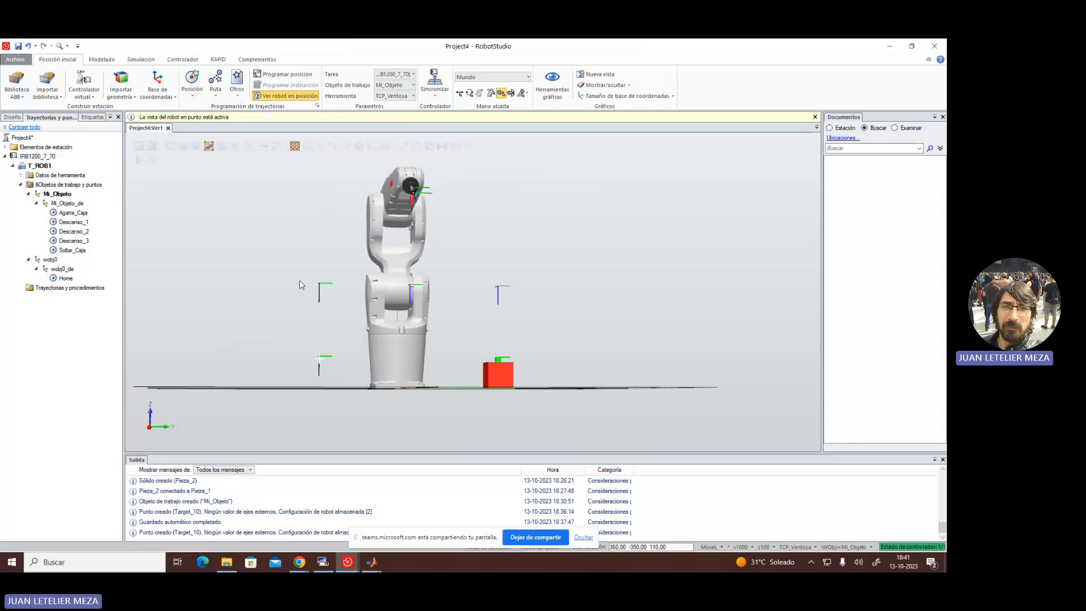
pyautogui.rightClick(587, 330)
pyautogui.click(595, 337)
pyautogui.rightClick(585, 371)
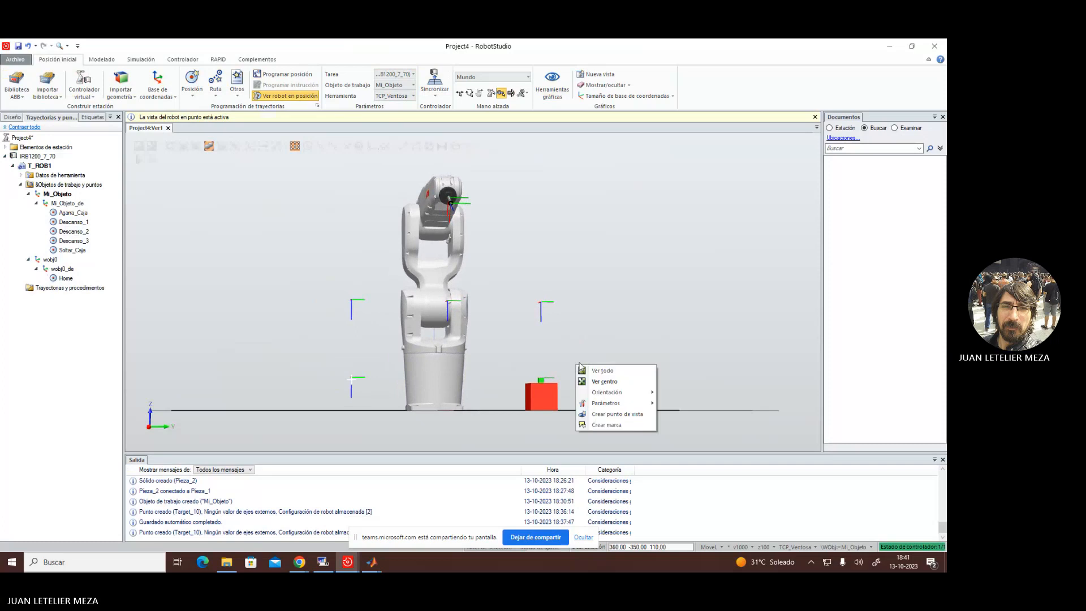
pyautogui.moveTo(622, 392)
pyautogui.click(695, 400)
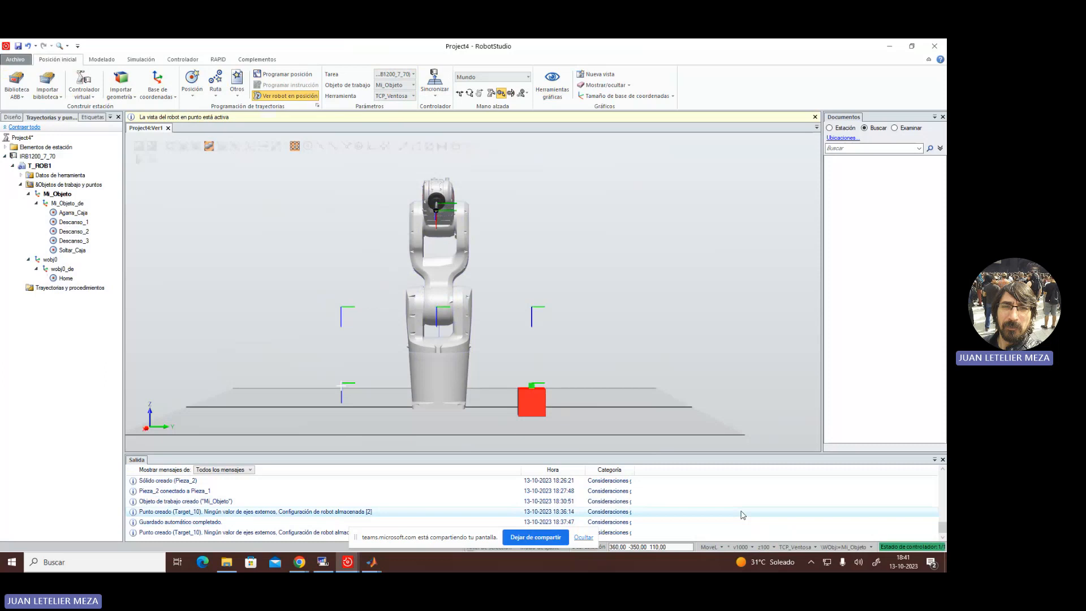
# - Set the default movement instruction zone to fine and its speed to v100
pyautogui.click(771, 548)
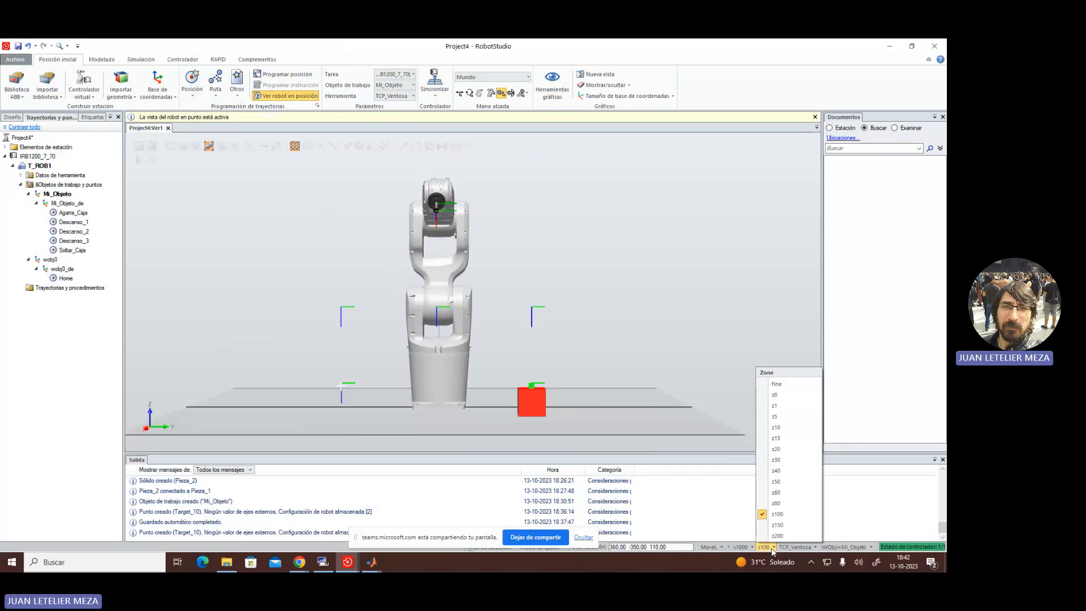
pyautogui.click(778, 385)
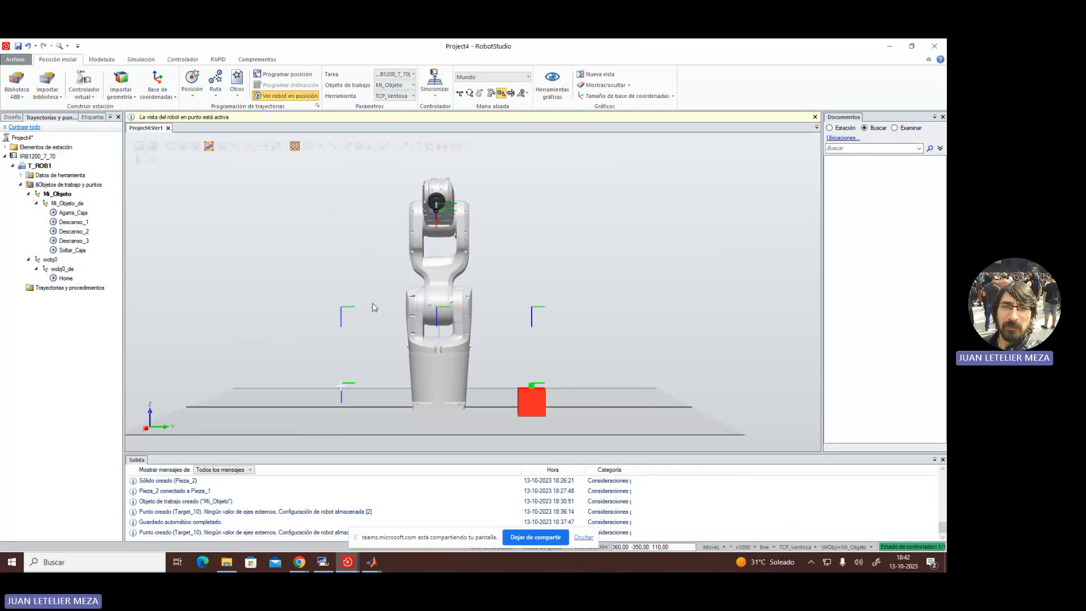
pyautogui.click(753, 547)
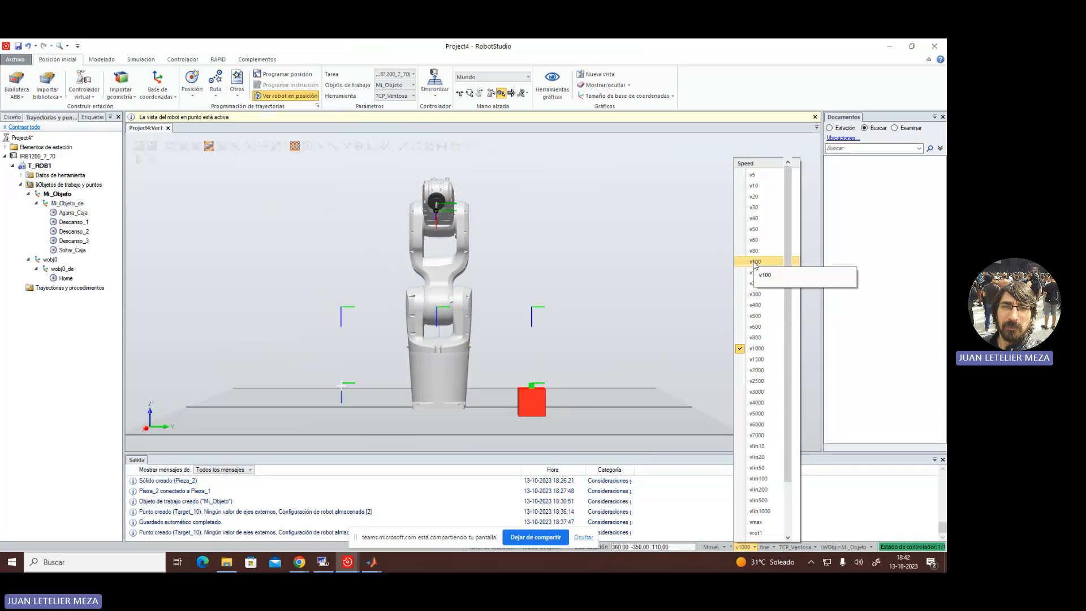
pyautogui.click(756, 263)
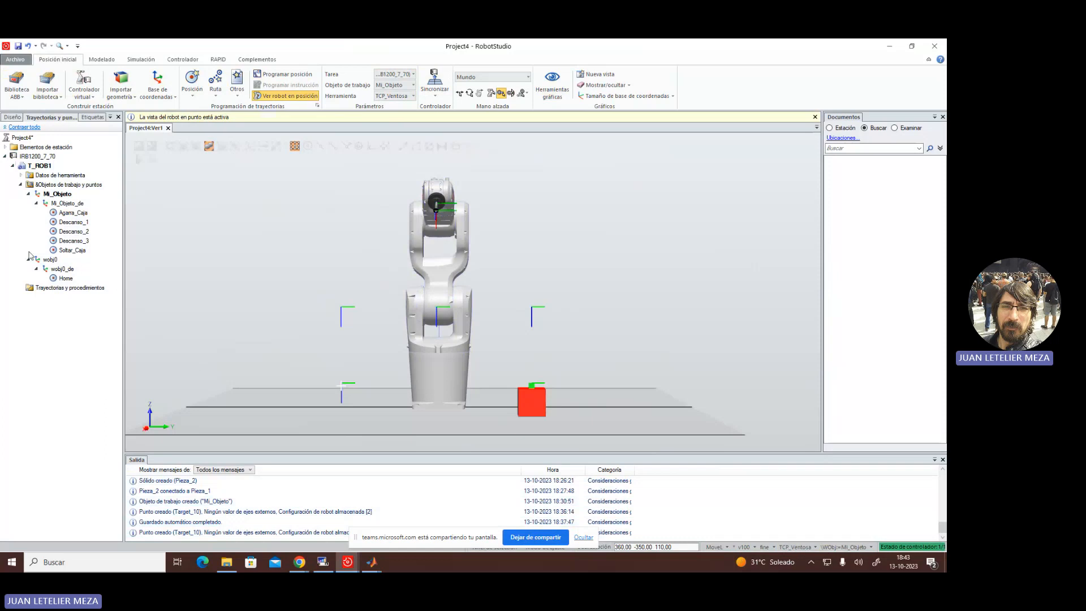
# - Create a new path and add linear moves to Home, Descanso_1, Descanso_2 and Agarra_Caja in that order
pyautogui.rightClick(67, 290)
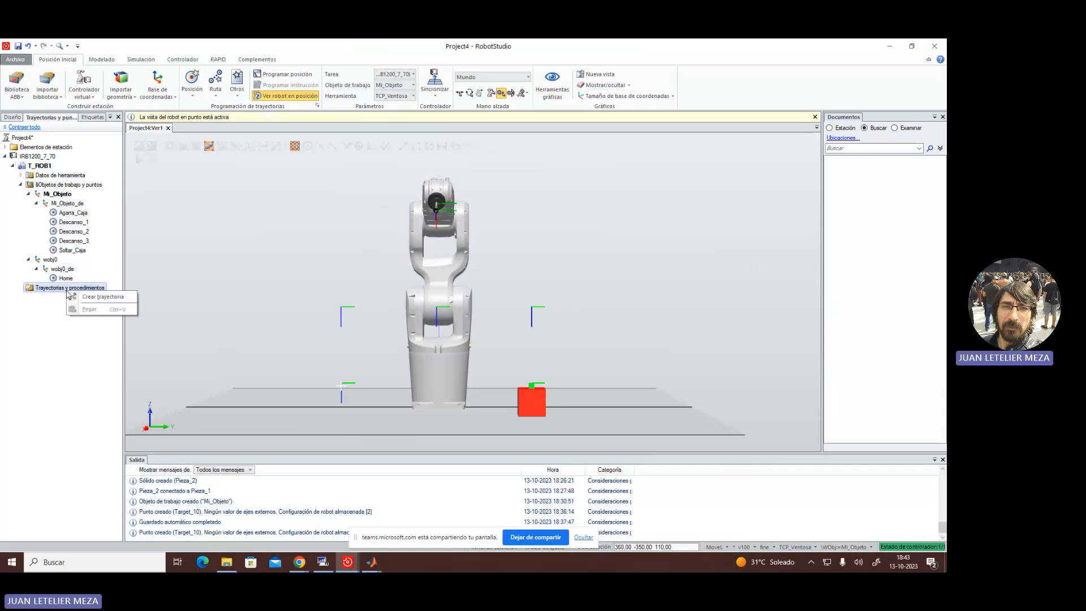
pyautogui.click(96, 298)
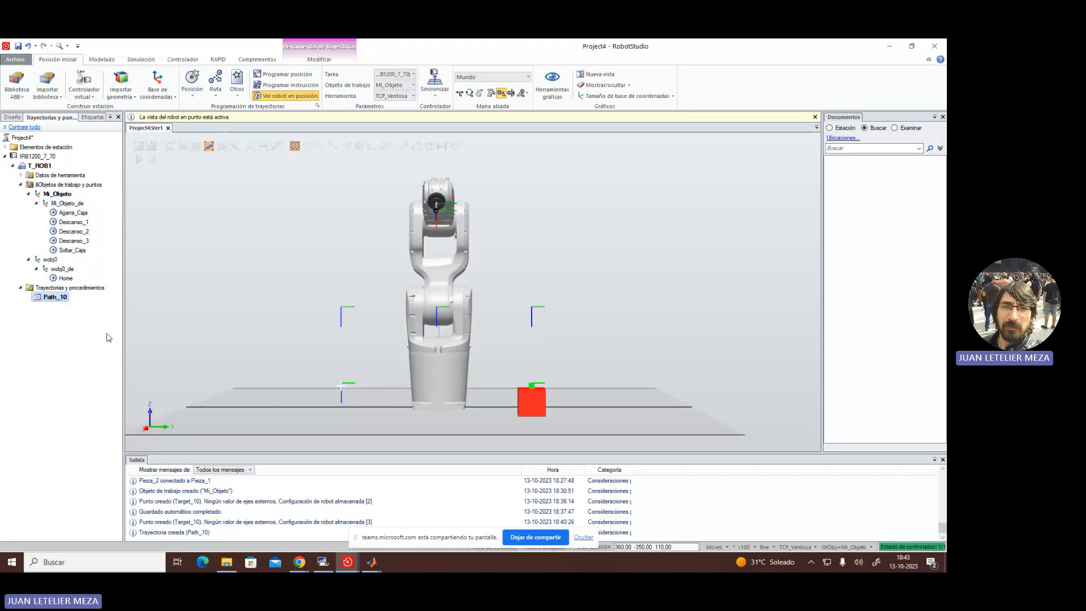
pyautogui.moveTo(66, 278); pyautogui.dragTo(63, 300)
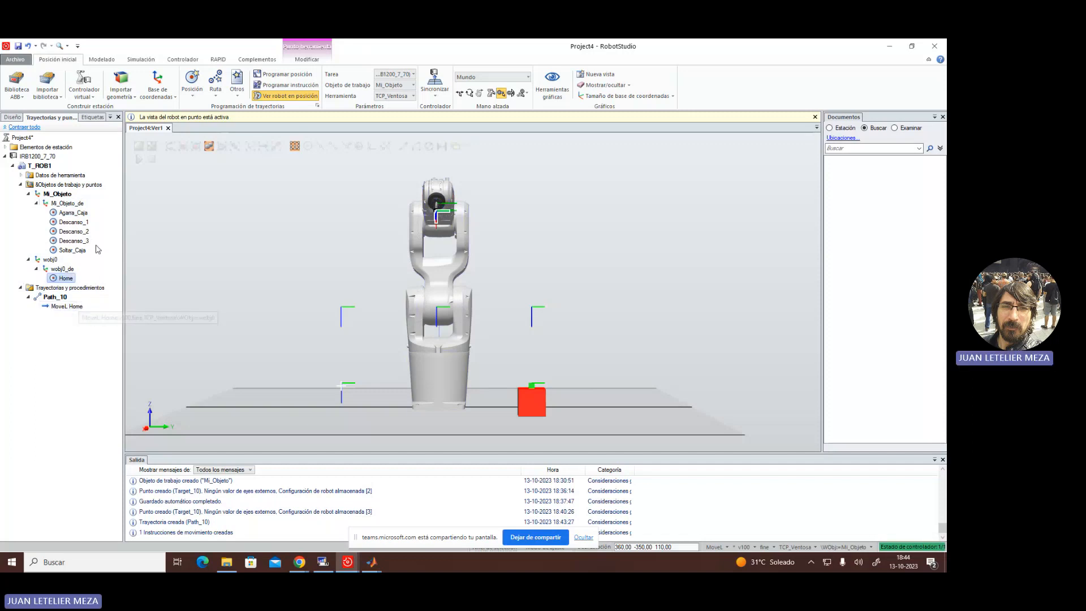
pyautogui.click(70, 223)
pyautogui.moveTo(70, 226); pyautogui.dragTo(65, 310)
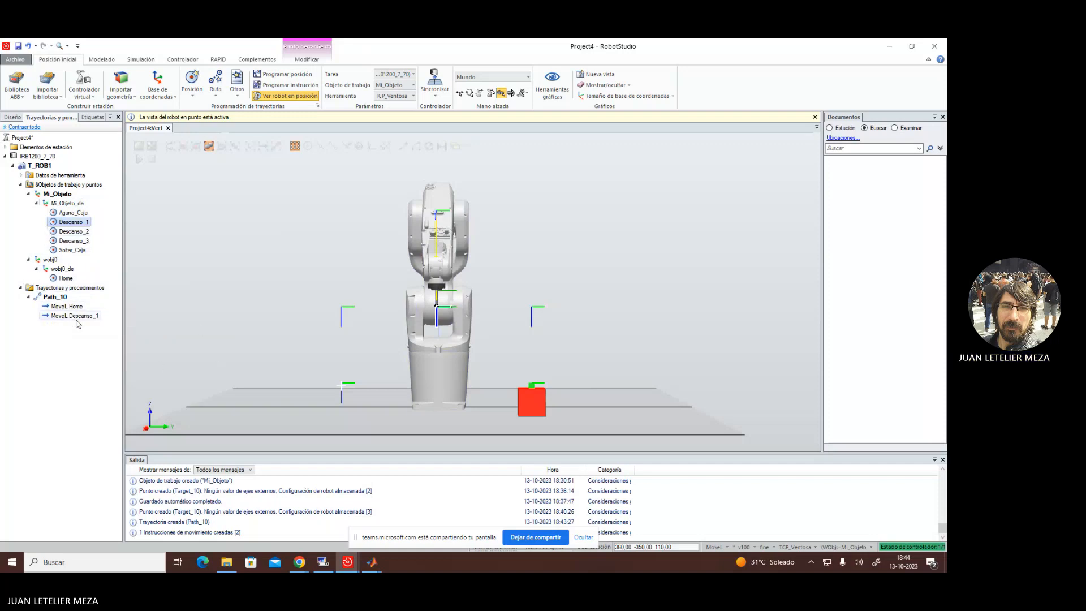
pyautogui.click(77, 232)
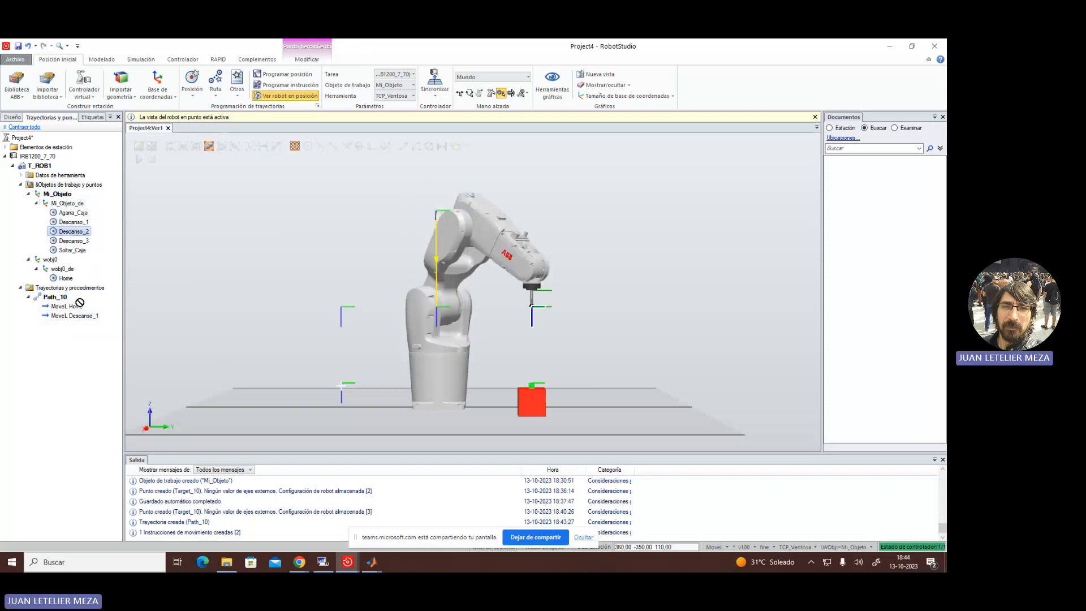
pyautogui.moveTo(83, 317); pyautogui.dragTo(83, 318)
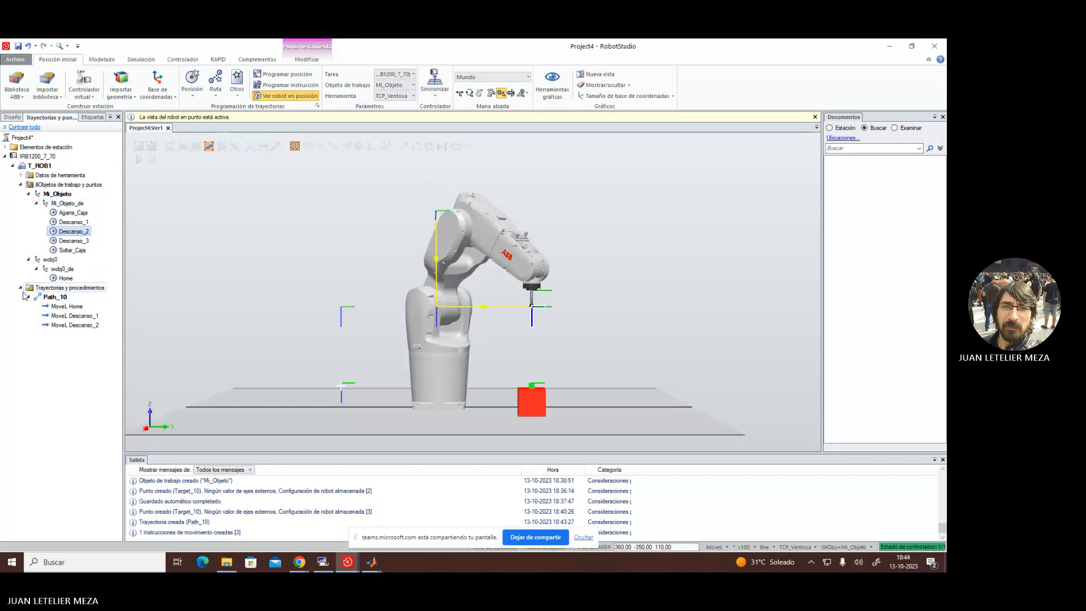
pyautogui.moveTo(80, 213); pyautogui.dragTo(76, 324)
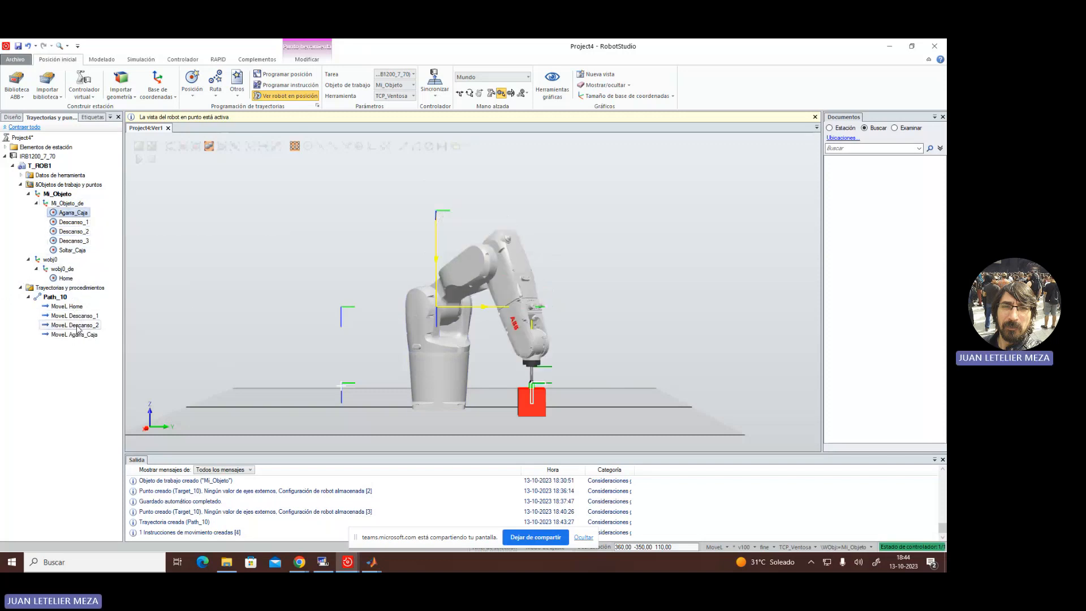
# - Extend the path with linear moves to Descanso_2, Descanso_3, Soltar_Caja, Descanso_3, Descanso_1 and Home in that order
pyautogui.click(76, 251)
pyautogui.moveTo(75, 252); pyautogui.dragTo(78, 334)
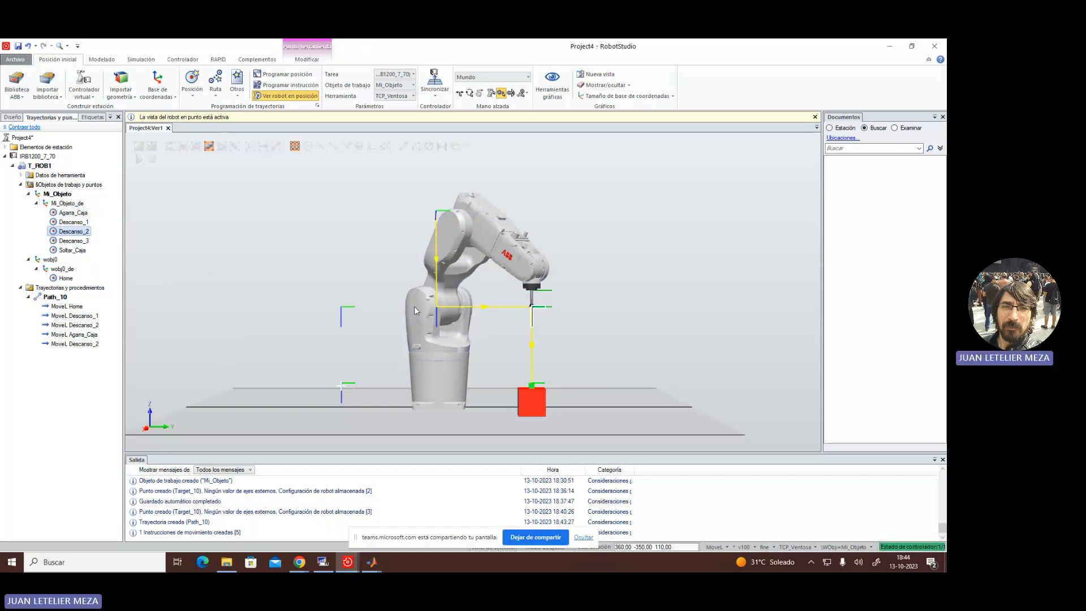
pyautogui.moveTo(57, 243); pyautogui.dragTo(71, 344)
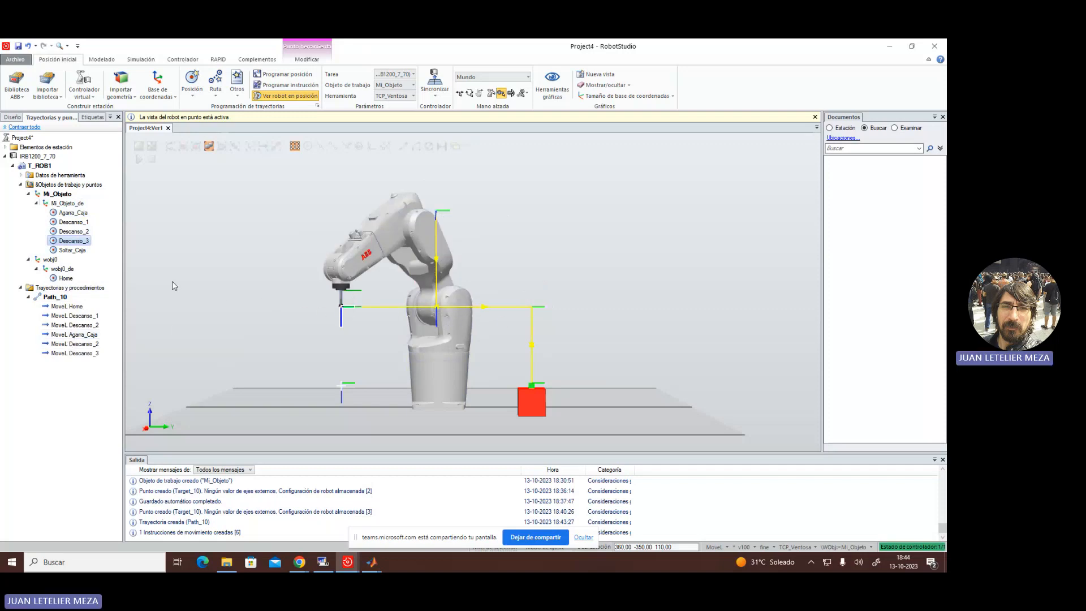
pyautogui.click(73, 250)
pyautogui.moveTo(69, 349); pyautogui.dragTo(70, 353)
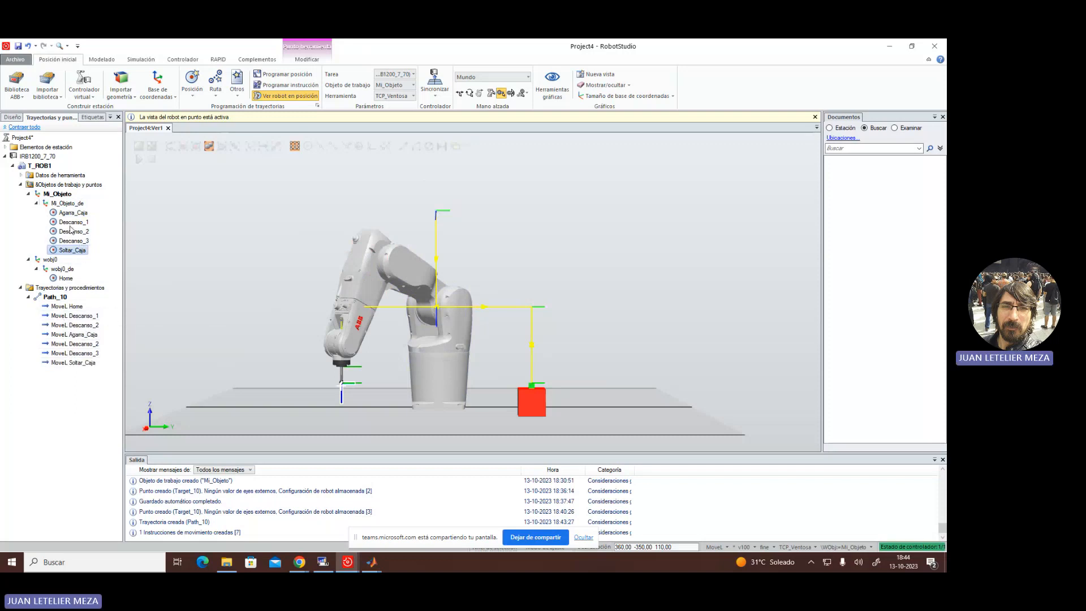
pyautogui.moveTo(74, 240); pyautogui.dragTo(71, 337)
pyautogui.moveTo(71, 222); pyautogui.dragTo(77, 375)
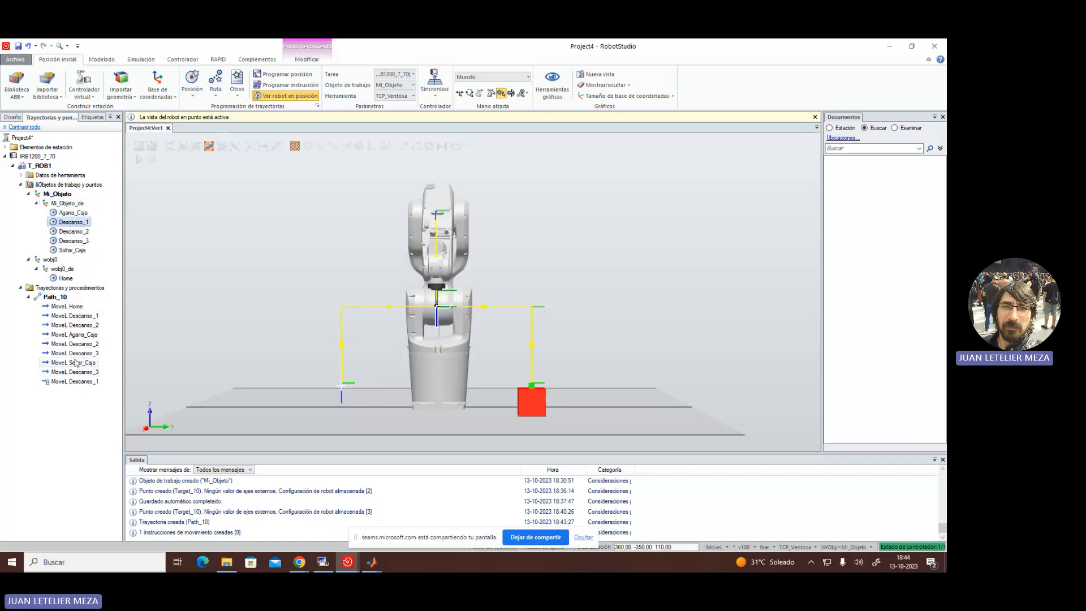
pyautogui.moveTo(68, 279); pyautogui.dragTo(77, 386)
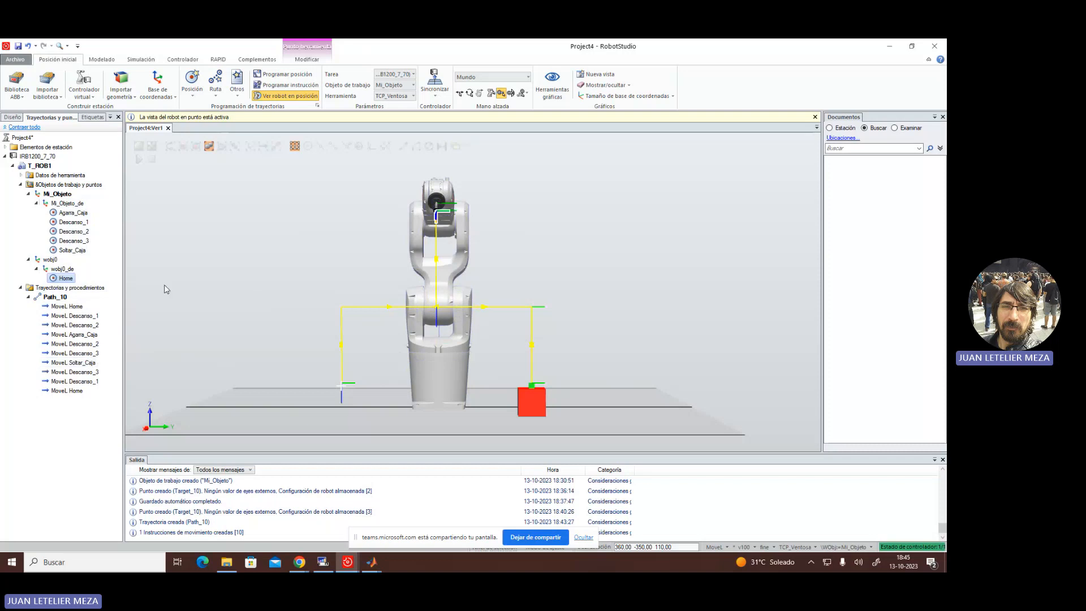
# - Run the robot along Path_10 to check the complete pick-and-place motion
pyautogui.rightClick(51, 301)
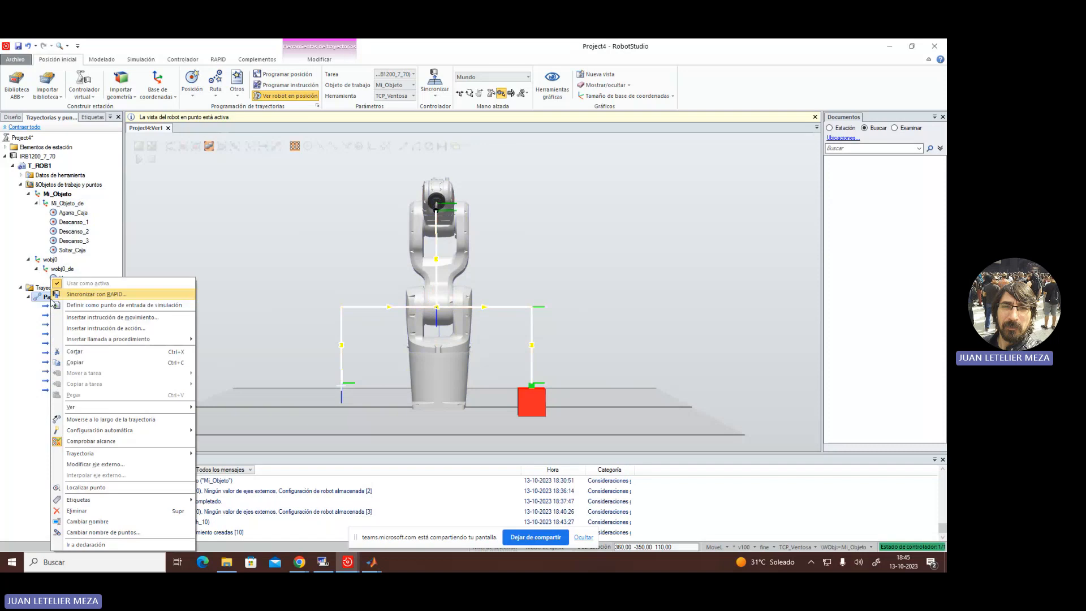
pyautogui.click(109, 419)
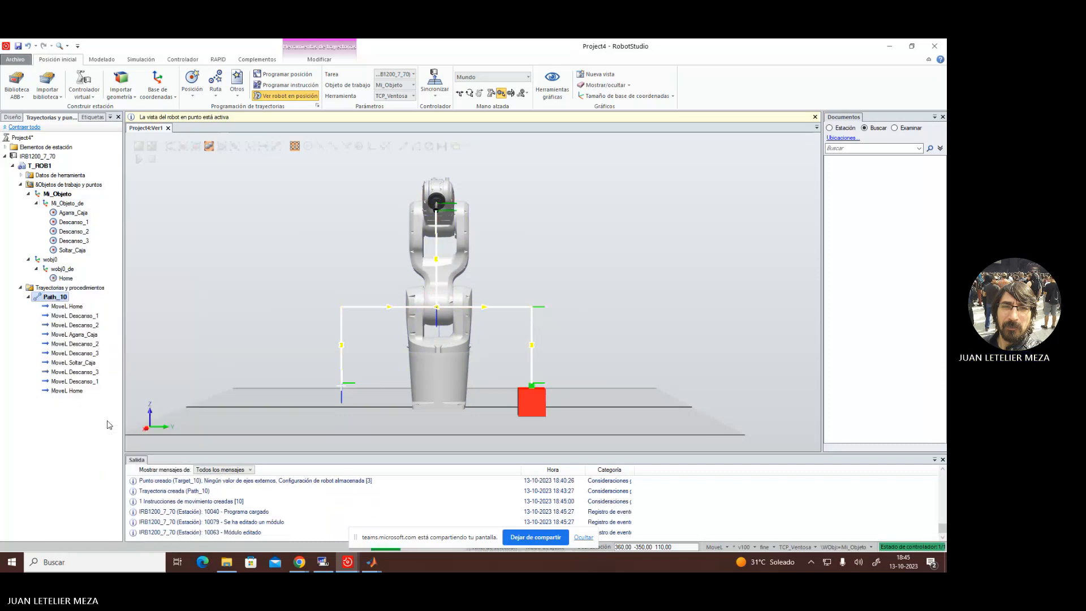
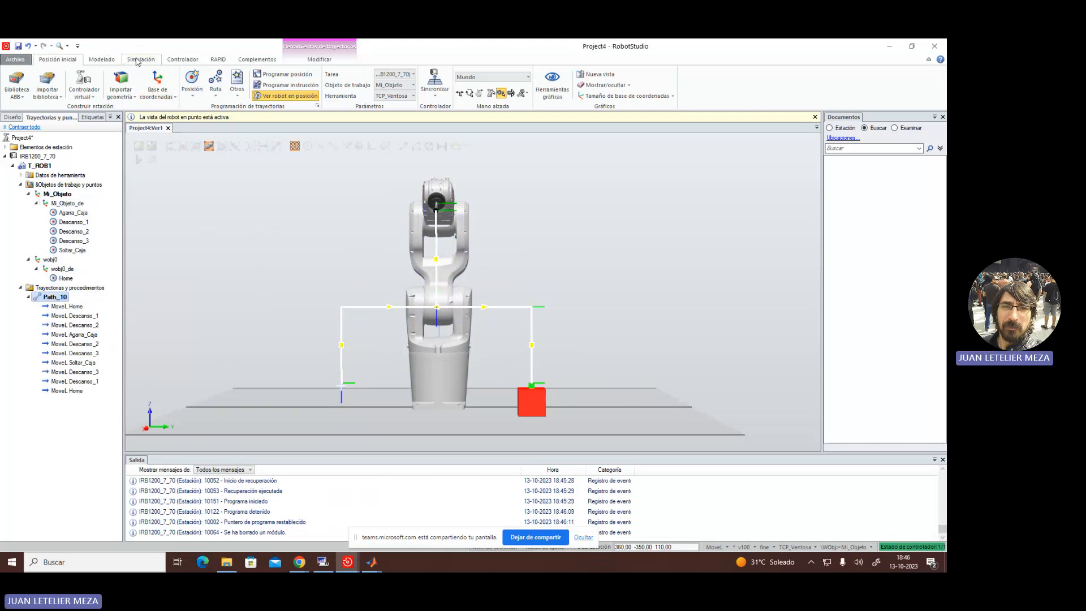
# - Open the station logic and arrange the IRB1200_7_70 controller block to the left of the Mi_Ventosa block
pyautogui.click(141, 61)
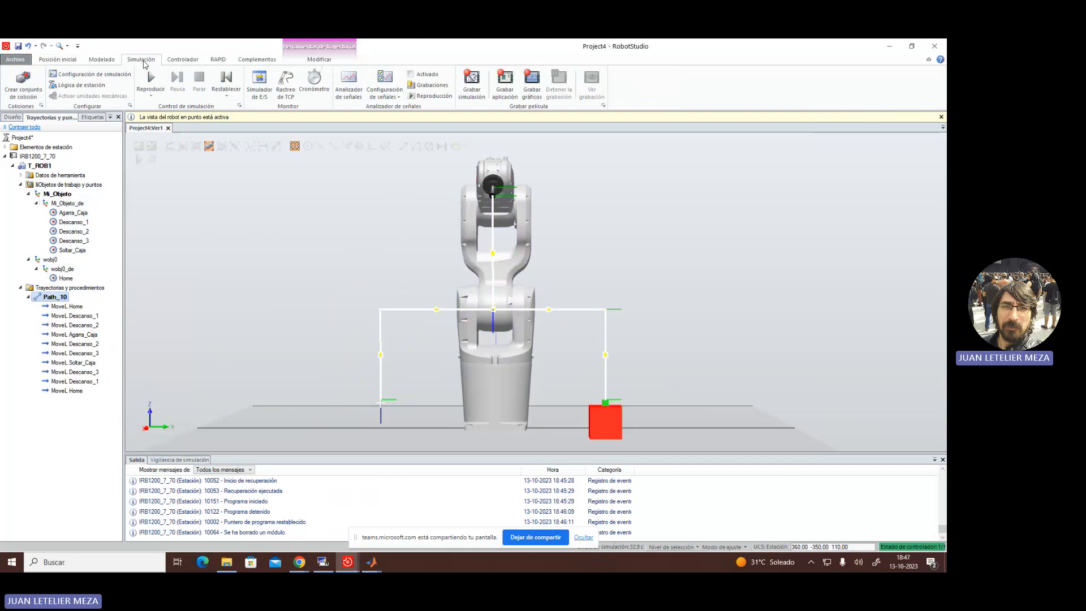
pyautogui.click(79, 85)
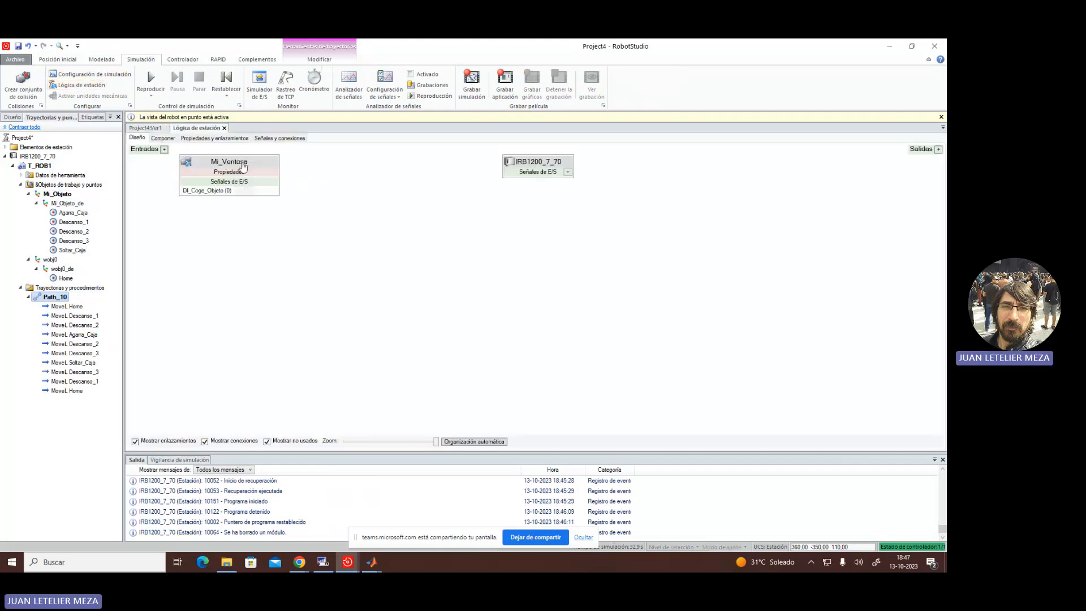
pyautogui.moveTo(248, 165); pyautogui.dragTo(548, 232)
pyautogui.moveTo(536, 163); pyautogui.dragTo(399, 230)
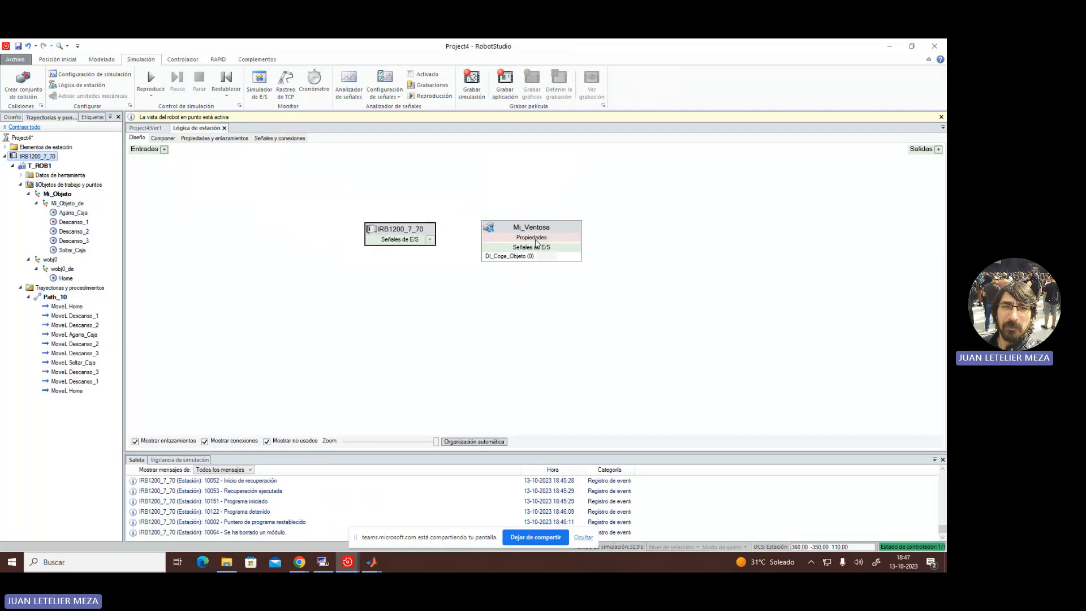
# - Examine the DI_Coge_Objeto input of Mi_Ventosa and the I/O signals offered by the IRB1200_7_70 block
pyautogui.click(493, 257)
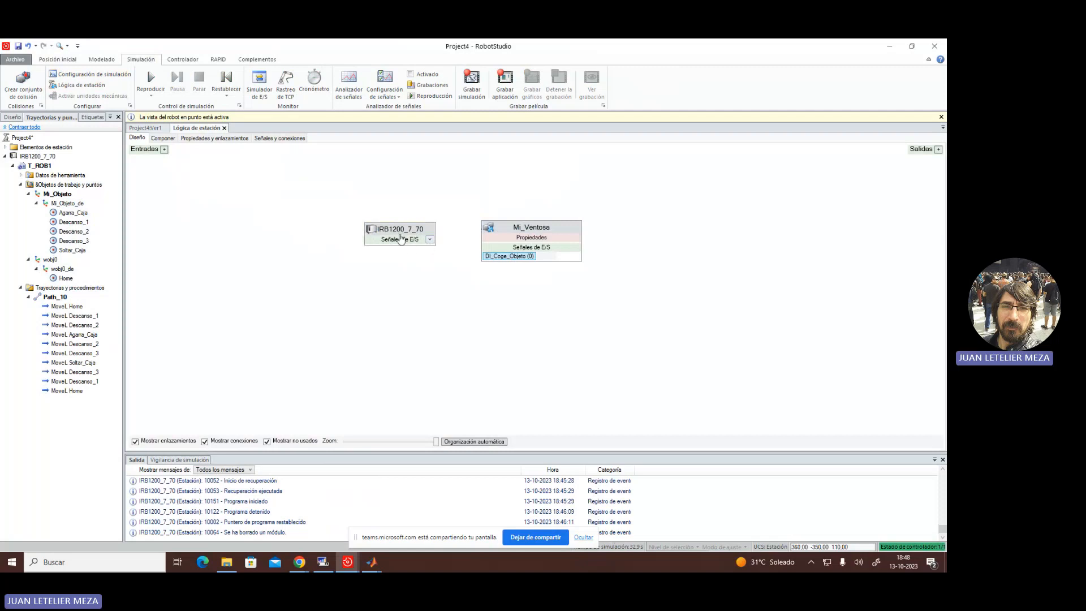
pyautogui.click(430, 239)
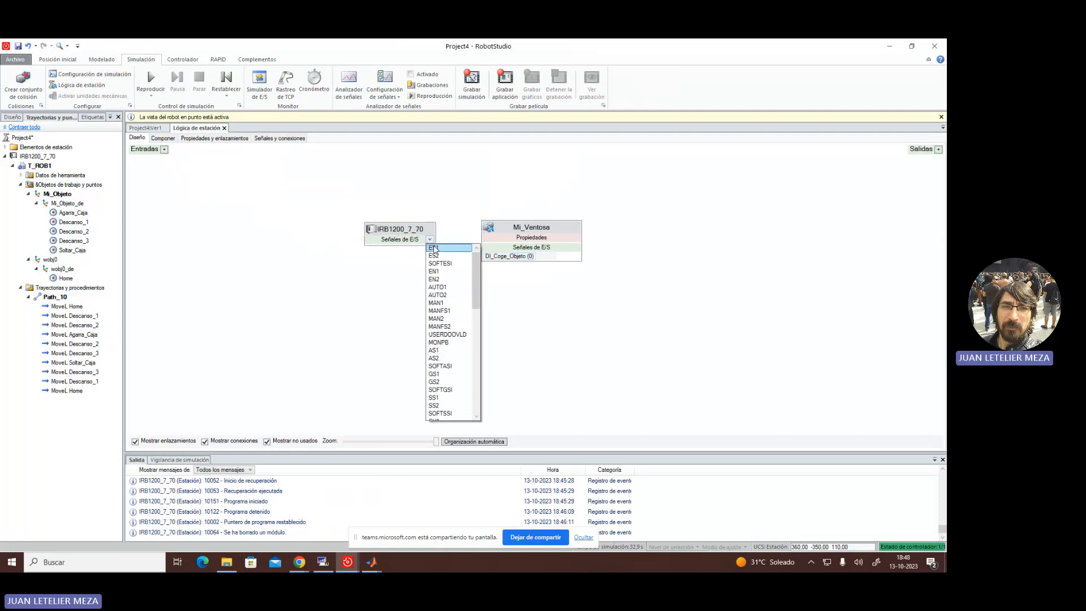
pyautogui.moveTo(474, 266)
pyautogui.mouseDown()
pyautogui.moveTo(476, 385)
pyautogui.moveTo(481, 273)
pyautogui.mouseUp()
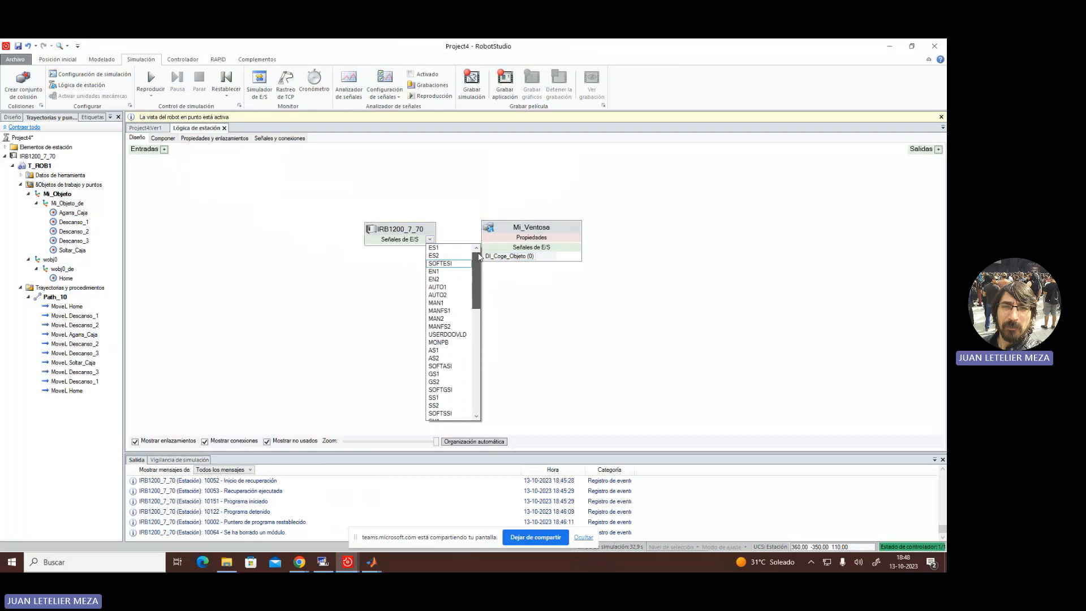
pyautogui.scroll(1, 479, 256)
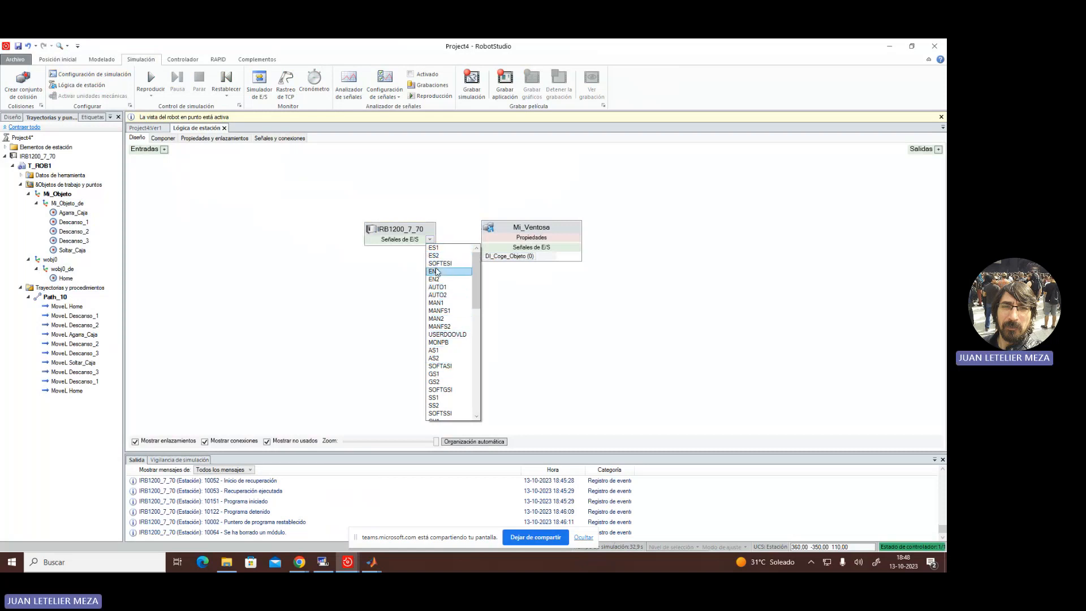
pyautogui.moveTo(476, 288); pyautogui.dragTo(480, 258)
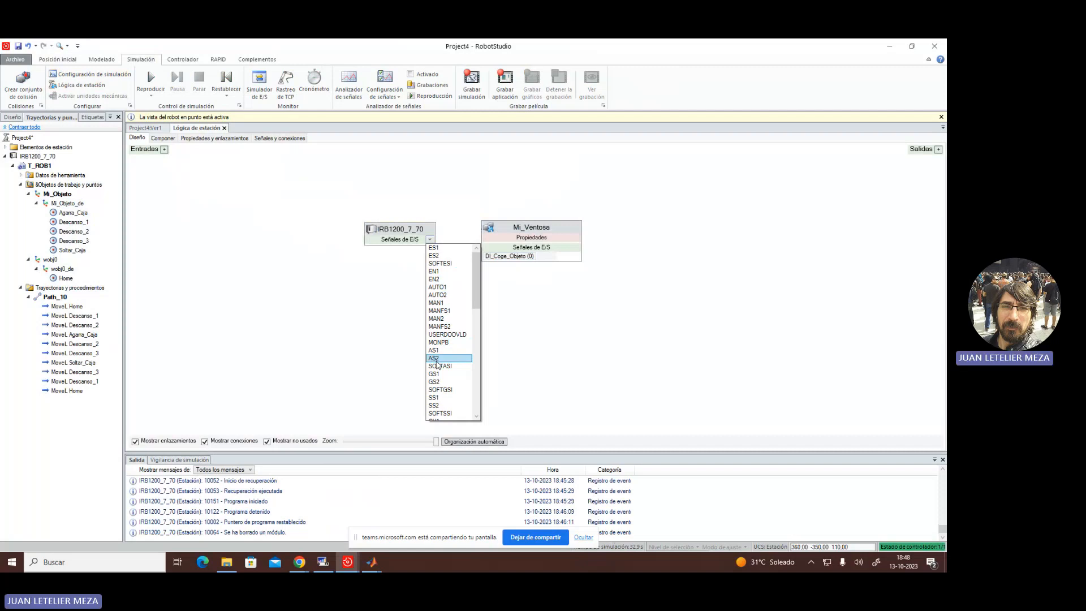
pyautogui.click(513, 320)
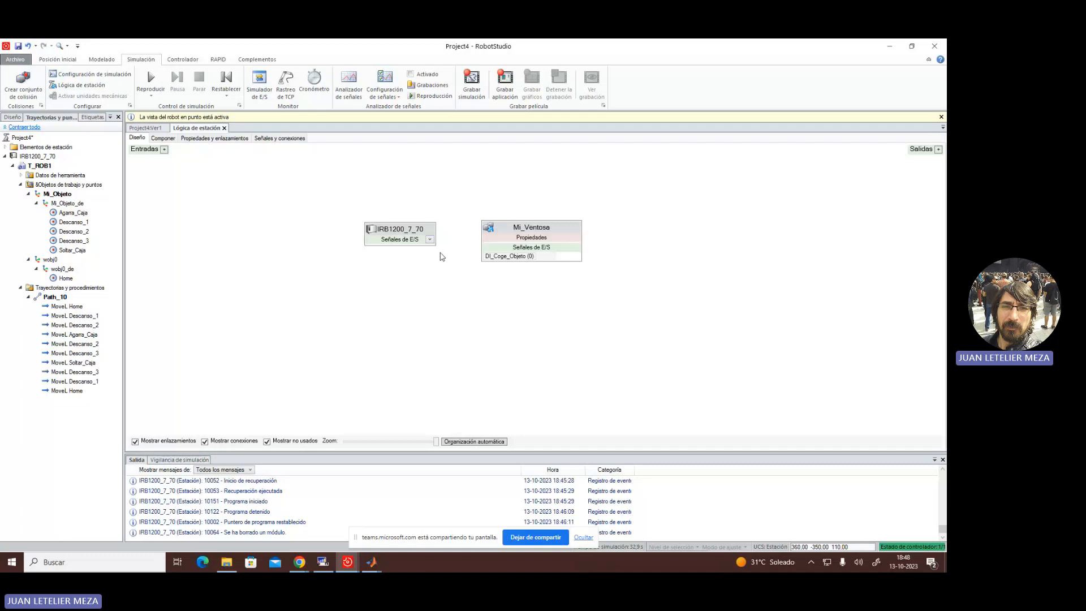
# - Add the 709-1 DeviceNet Master/Slave industrial network option to the IRB1200_7_70 controller and reset and restart the controller to apply it
pyautogui.click(184, 60)
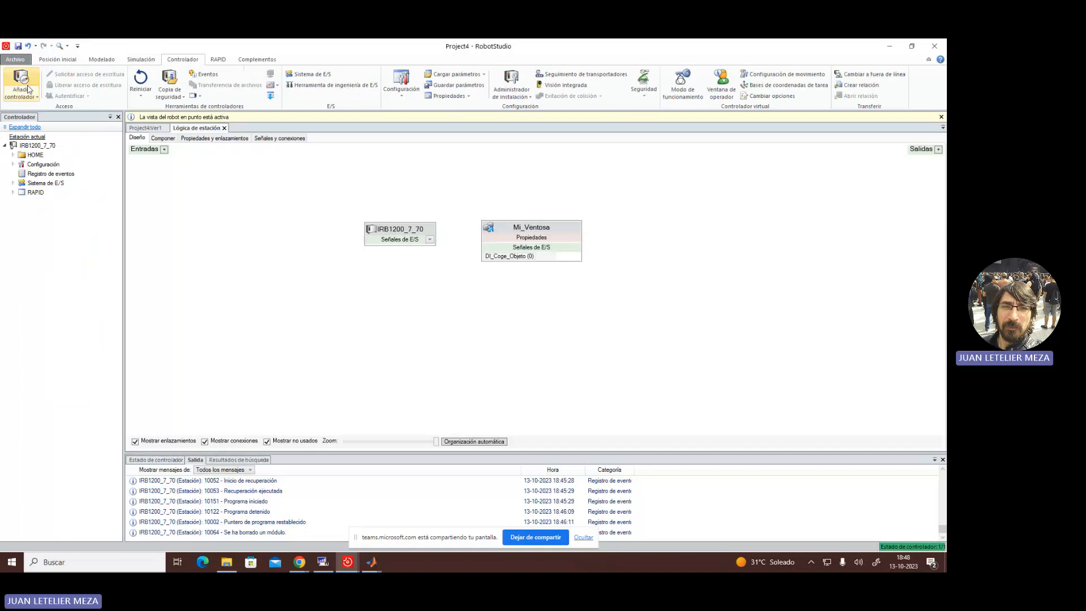
pyautogui.click(17, 145)
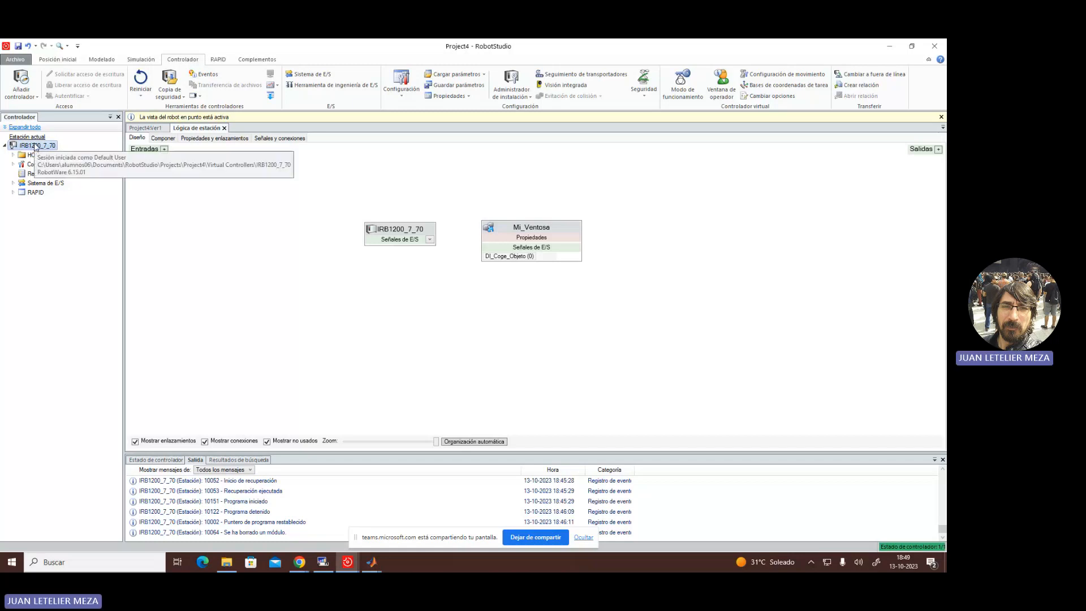
pyautogui.rightClick(35, 147)
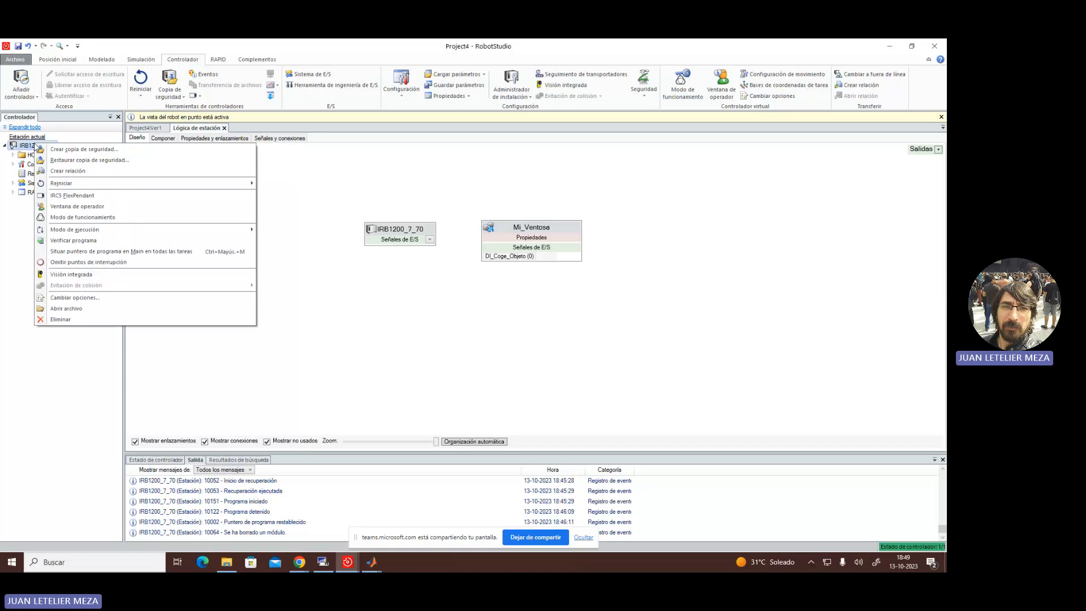
pyautogui.click(74, 298)
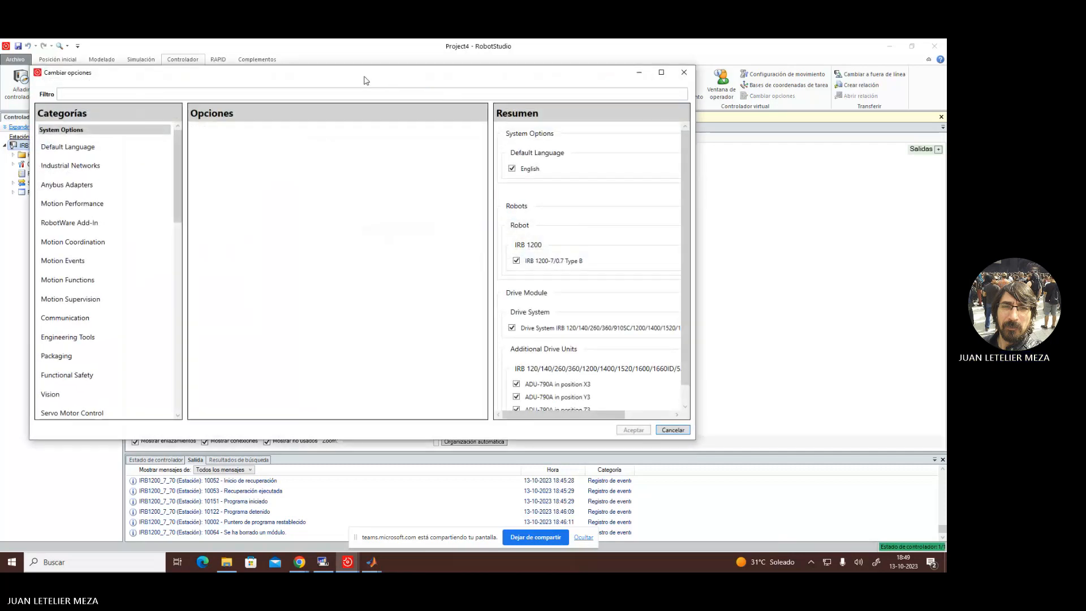
pyautogui.moveTo(370, 76); pyautogui.dragTo(519, 121)
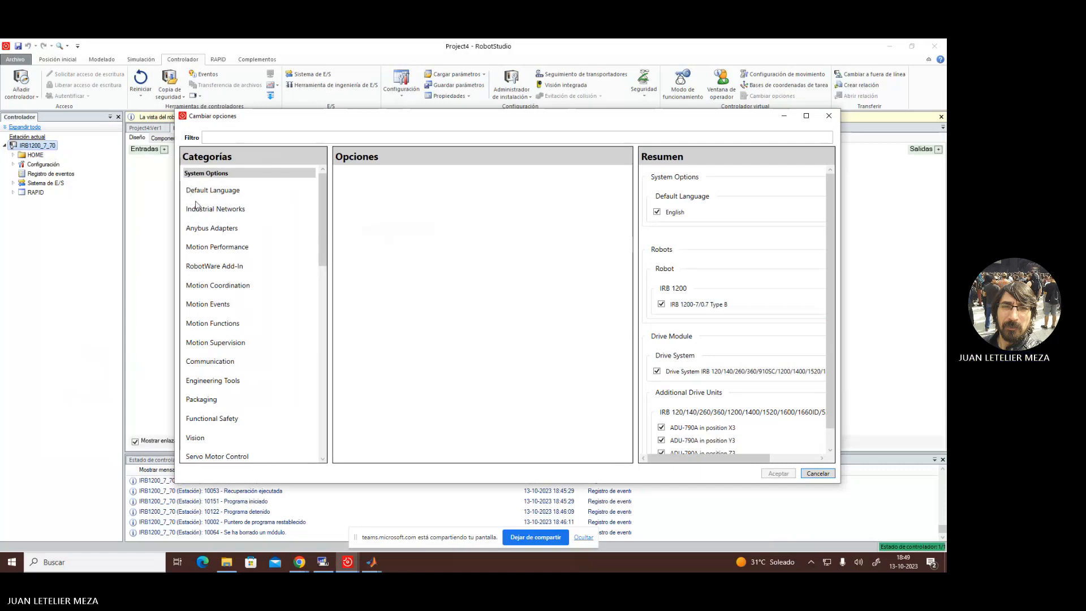
pyautogui.click(223, 212)
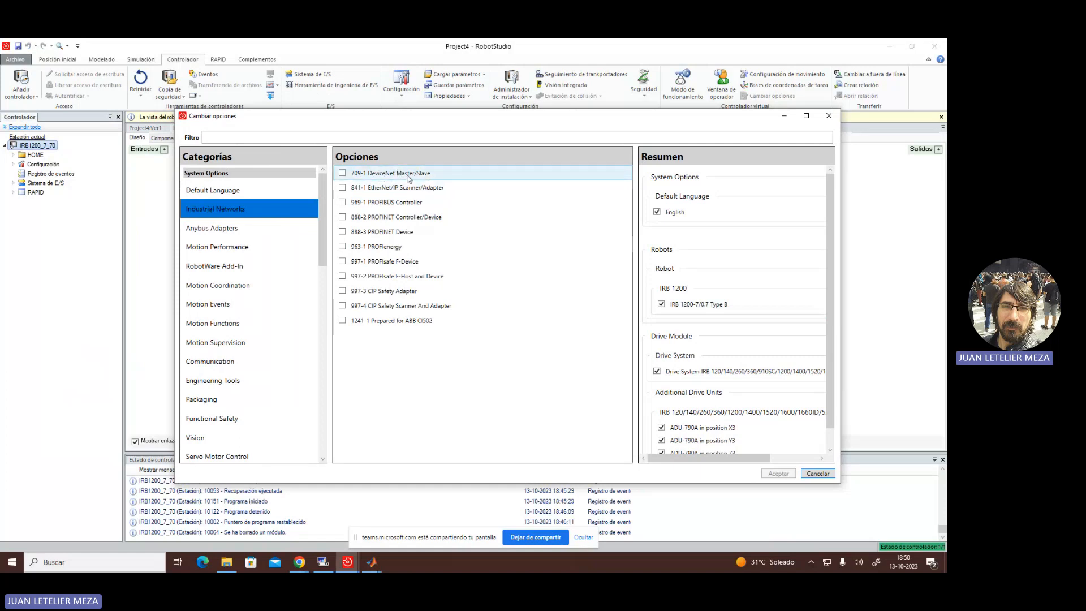
pyautogui.click(343, 174)
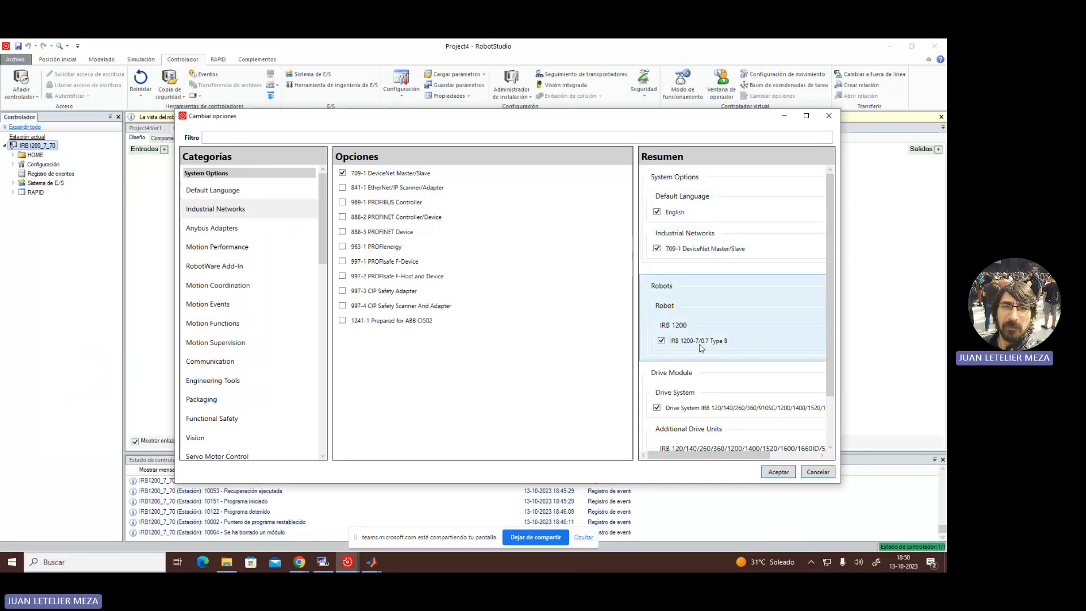
pyautogui.moveTo(832, 333)
pyautogui.mouseDown()
pyautogui.moveTo(833, 377)
pyautogui.moveTo(831, 329)
pyautogui.mouseUp()
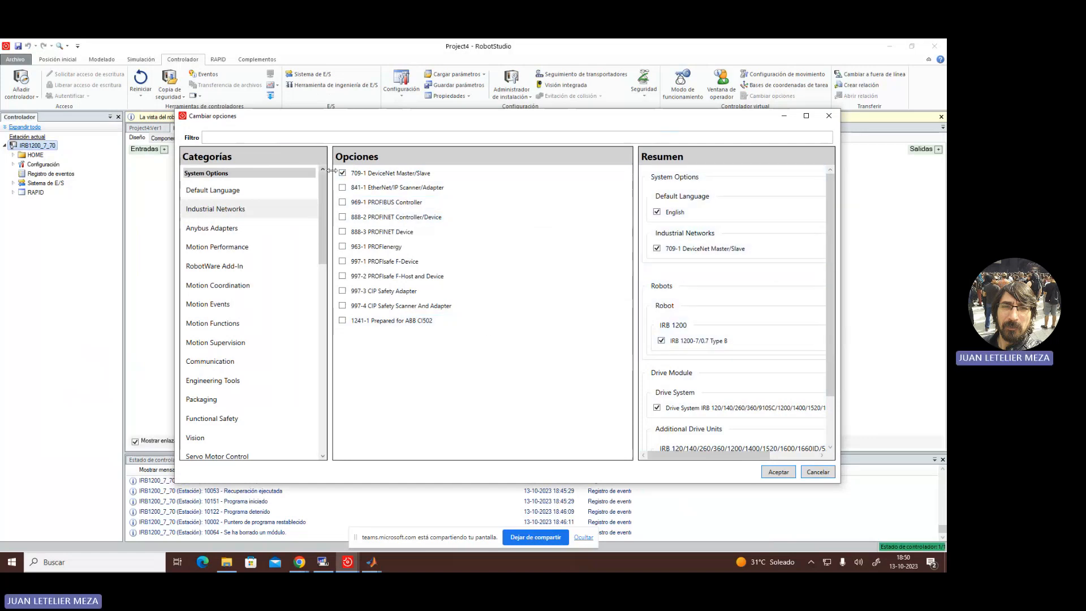
pyautogui.click(779, 472)
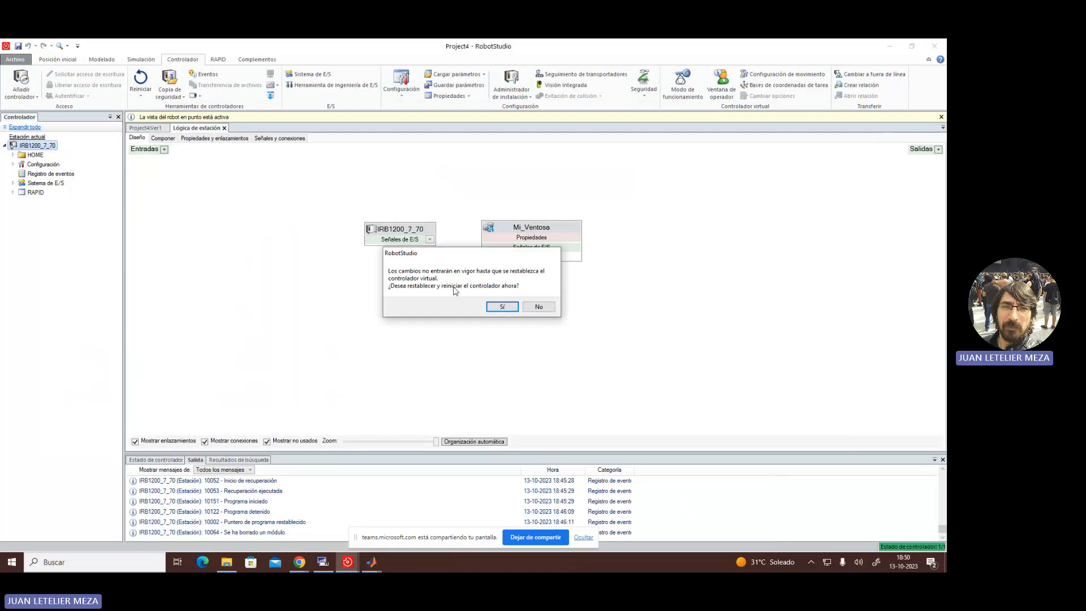
pyautogui.click(501, 307)
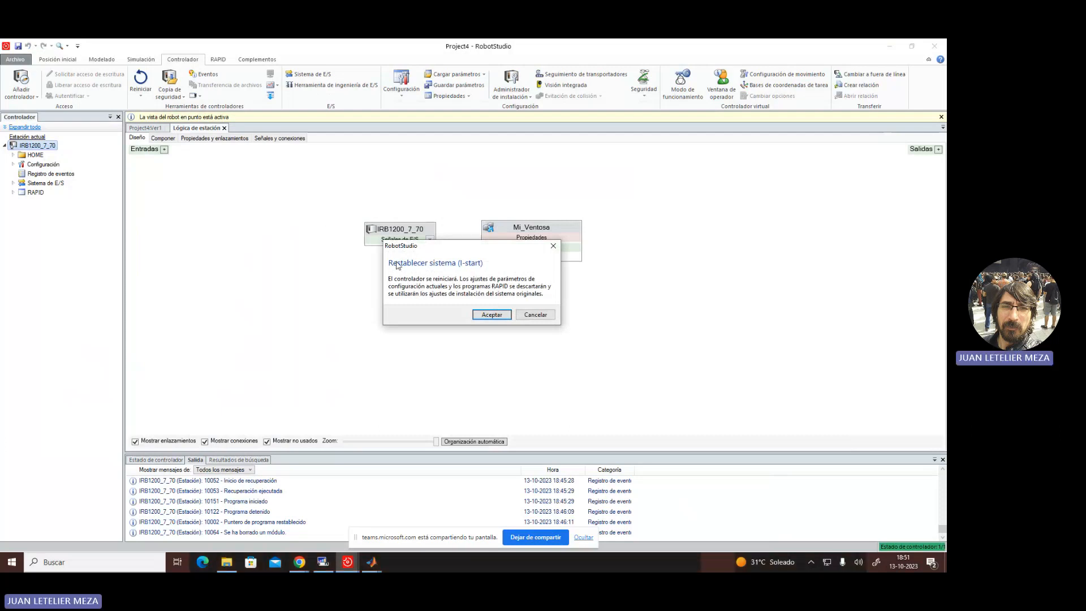
pyautogui.click(491, 314)
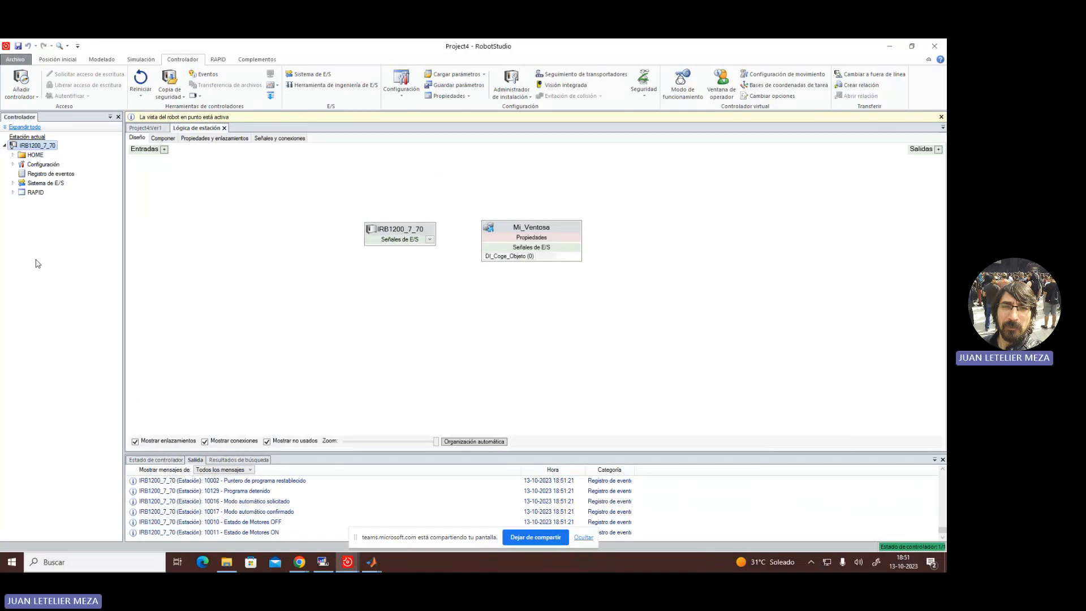
# - Open the controller's I/O System configuration and examine its types from Cross Connection to the DeviceNet entry under Industrial Network
pyautogui.click(13, 165)
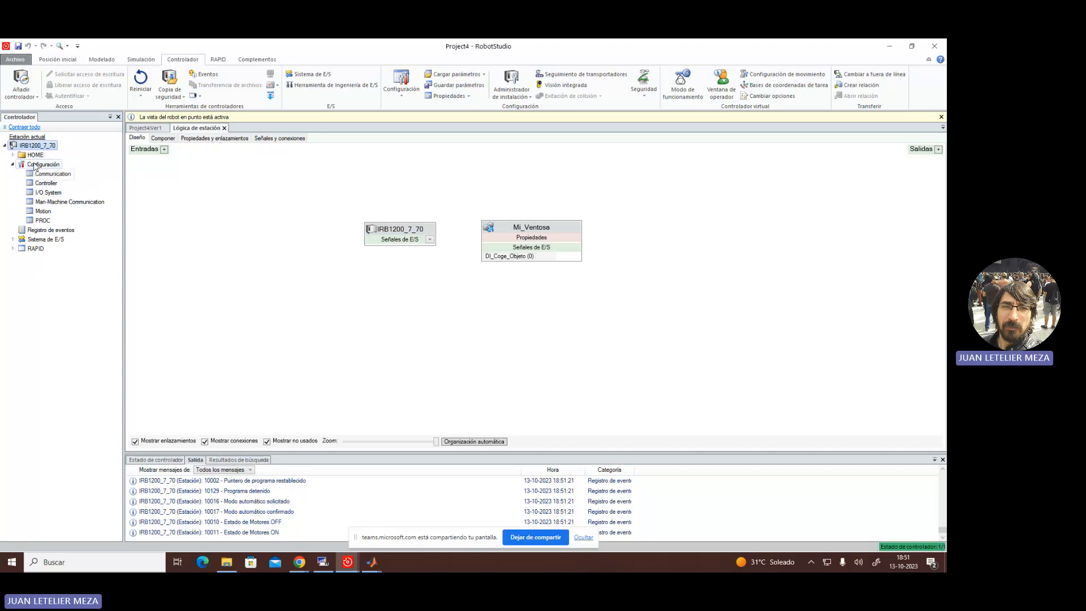
pyautogui.click(47, 194)
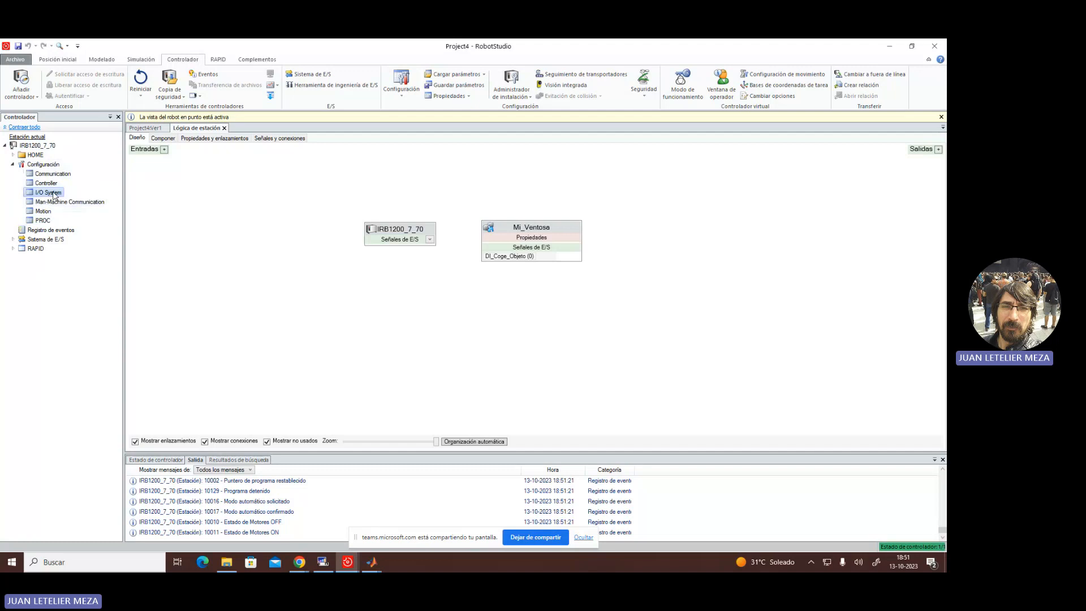
pyautogui.doubleClick(54, 192)
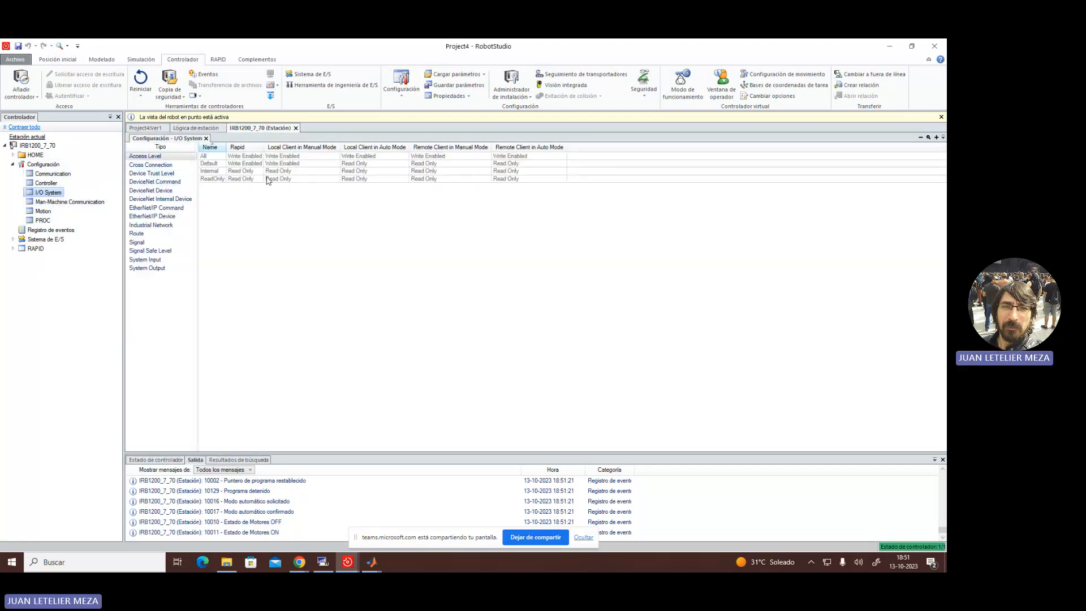
pyautogui.click(150, 165)
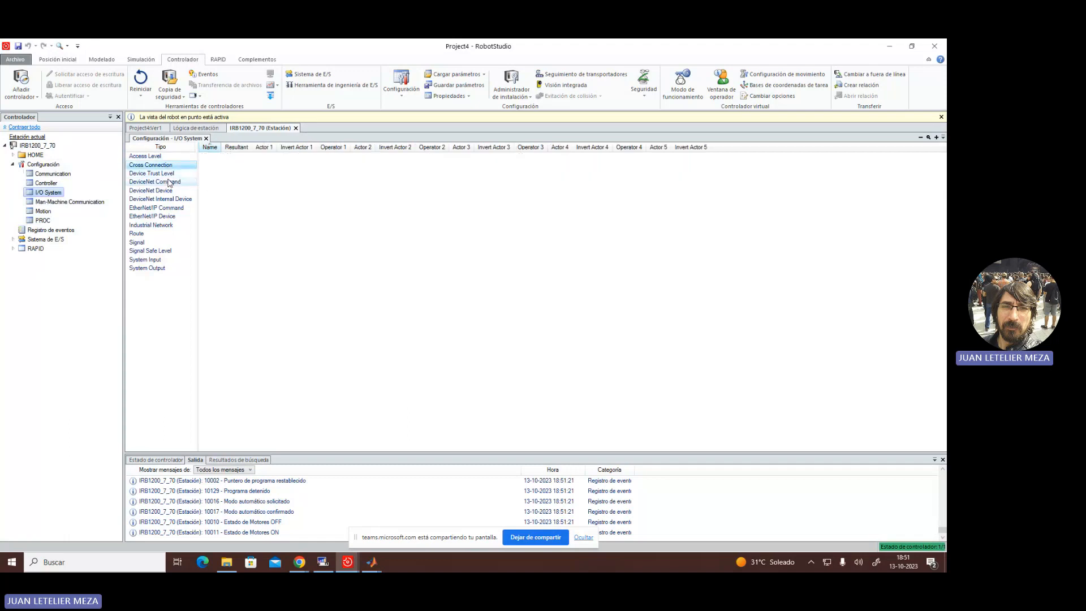
pyautogui.click(168, 177)
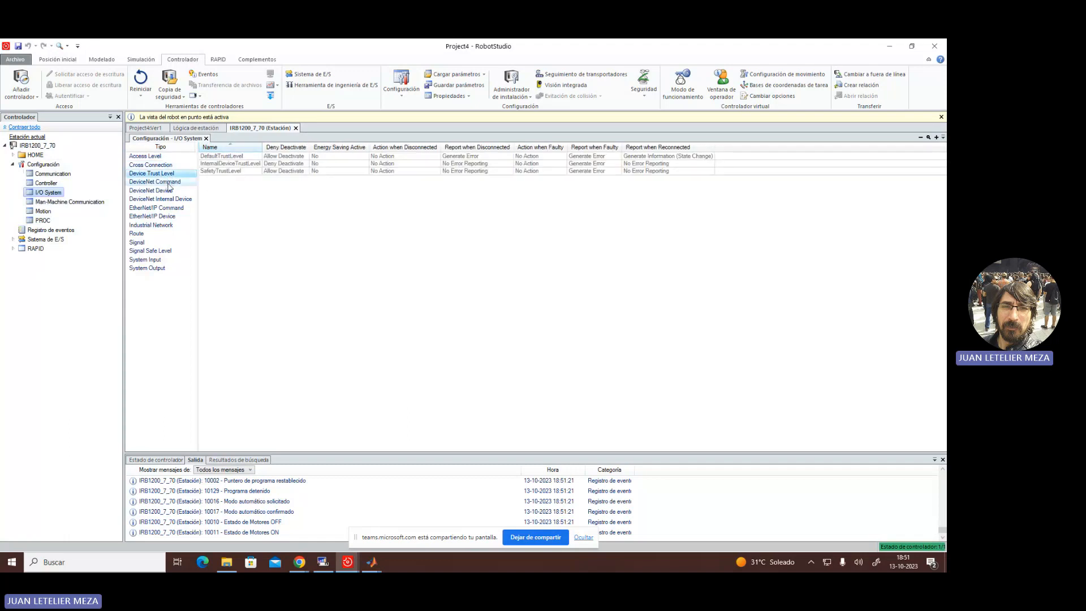
pyautogui.click(168, 185)
pyautogui.click(161, 192)
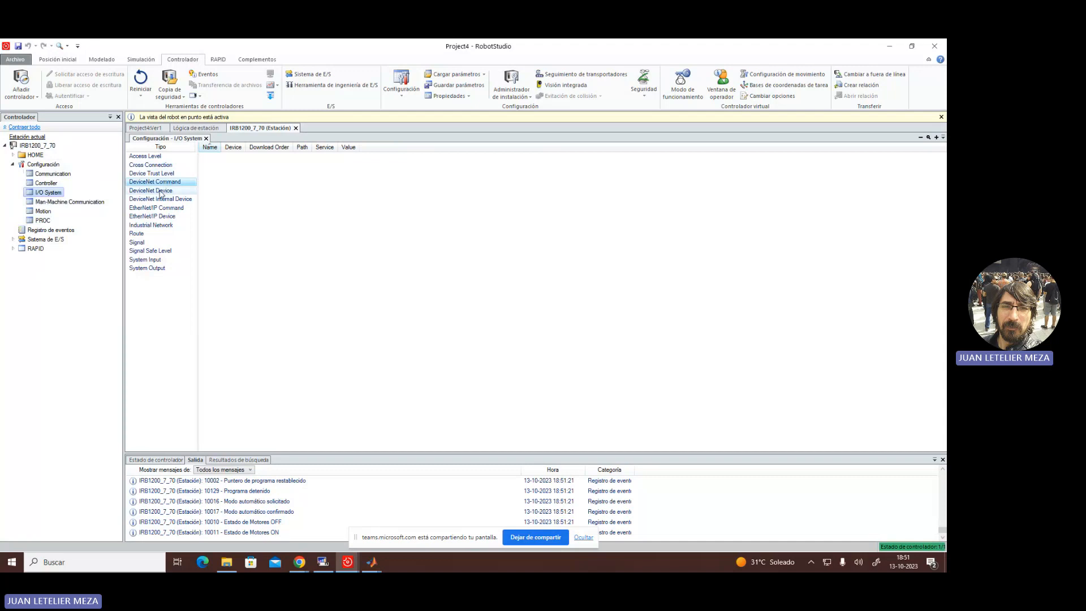
pyautogui.click(162, 200)
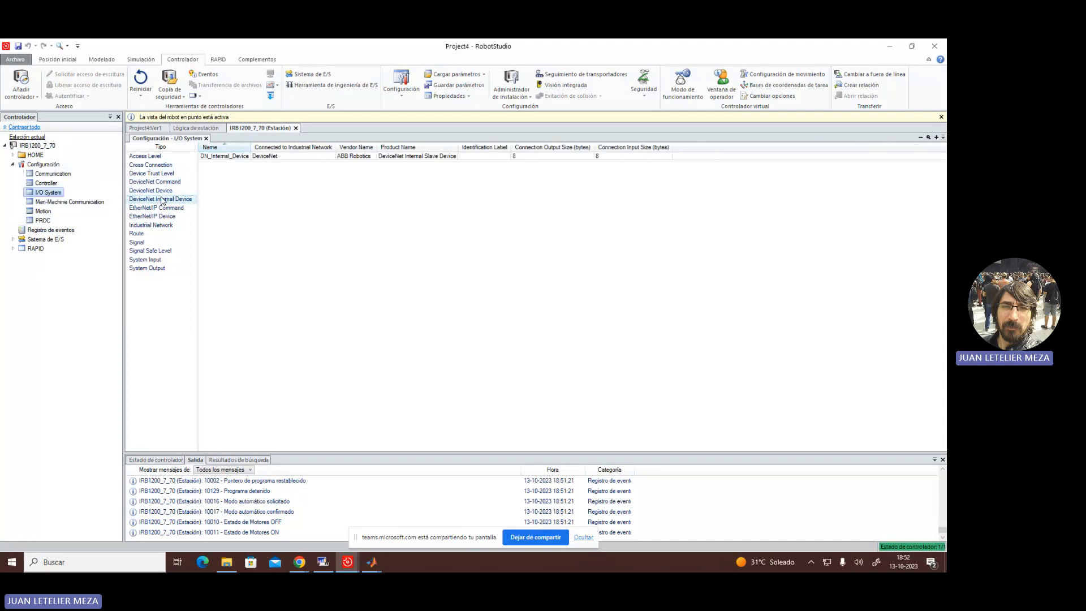
pyautogui.click(169, 208)
pyautogui.click(164, 216)
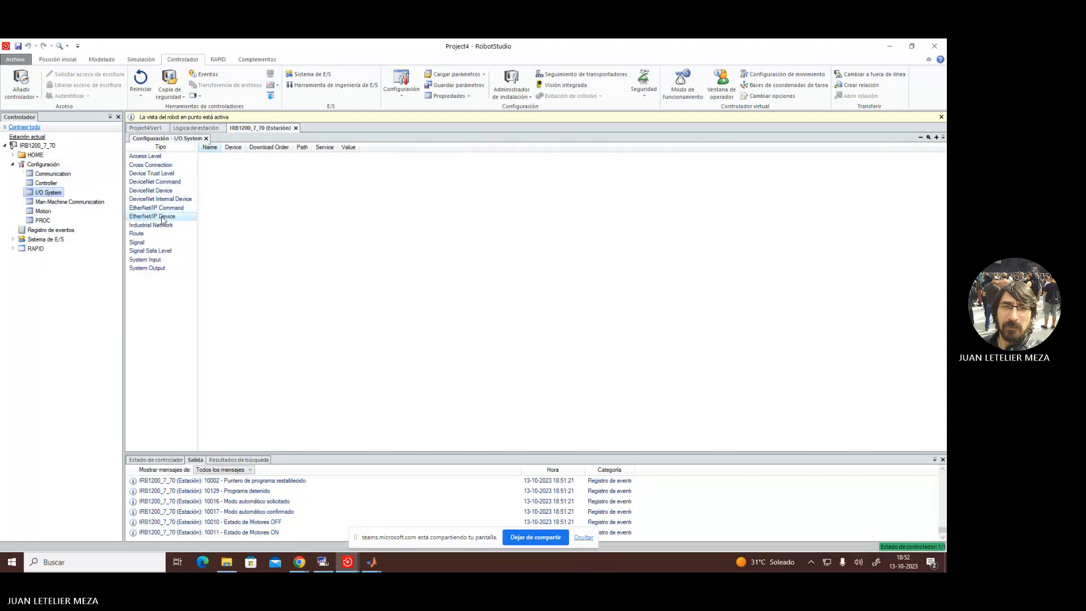
pyautogui.click(152, 225)
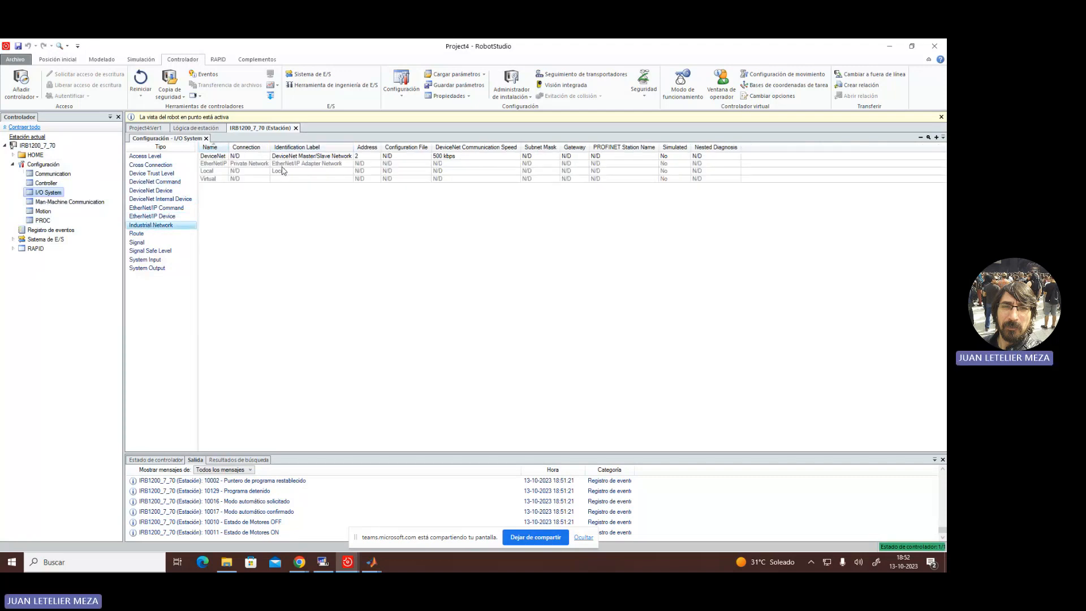
pyautogui.click(216, 157)
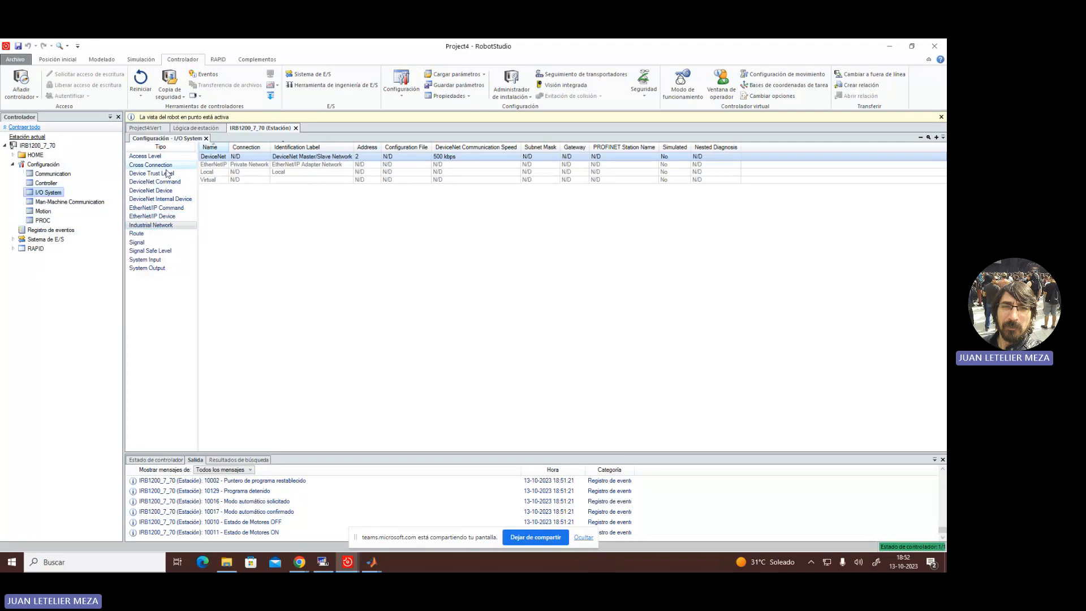
# - Examine the controller's configured I/O signals and compare them with those offered by the IRB1200_7_70 block in the station logic
pyautogui.click(140, 243)
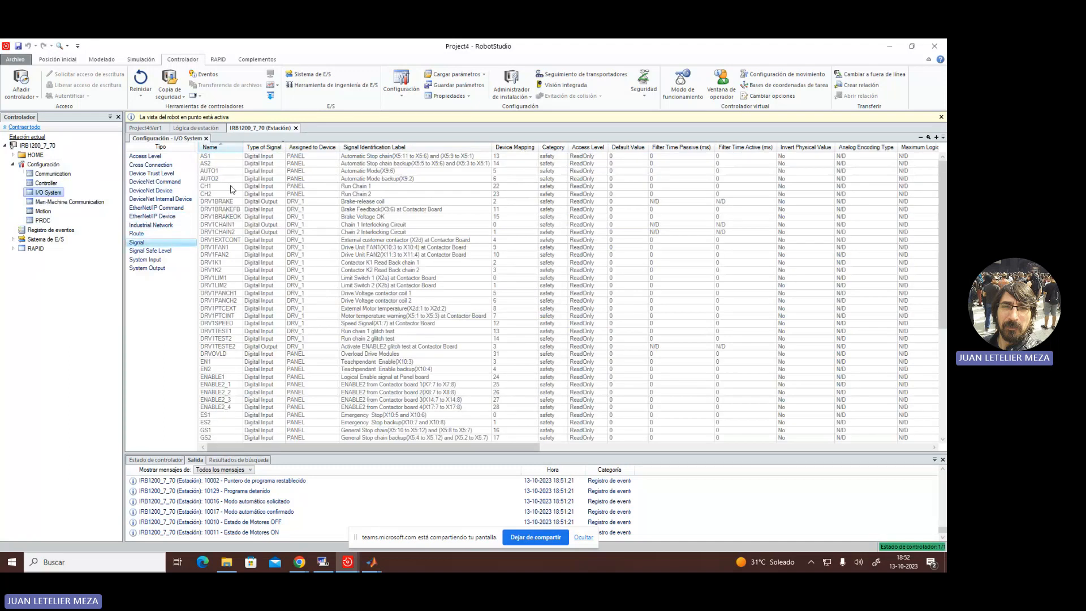
pyautogui.scroll(-8, 223, 167)
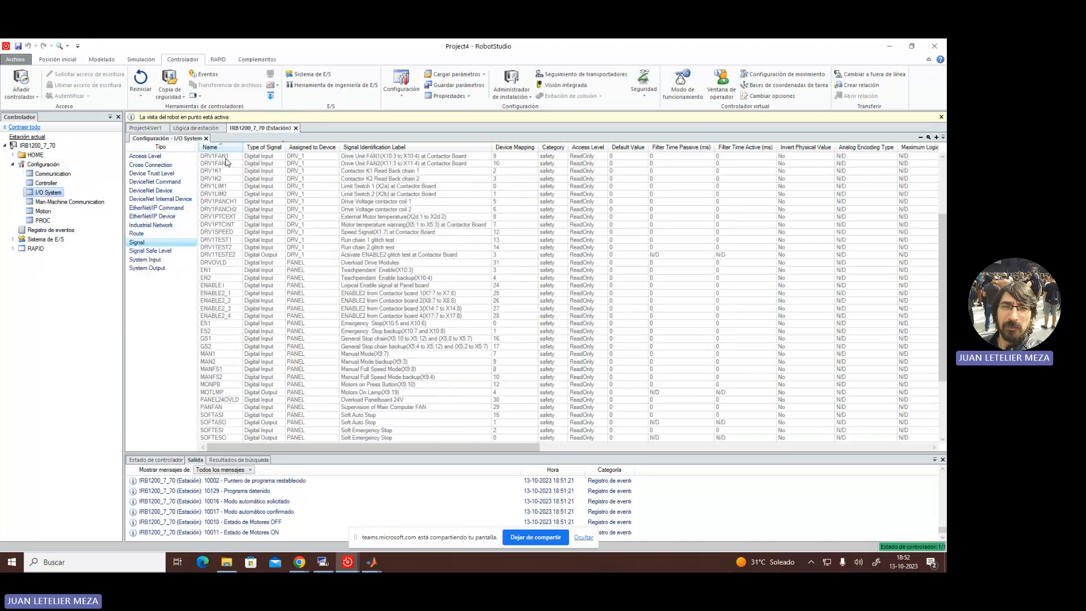
pyautogui.scroll(8, 231, 201)
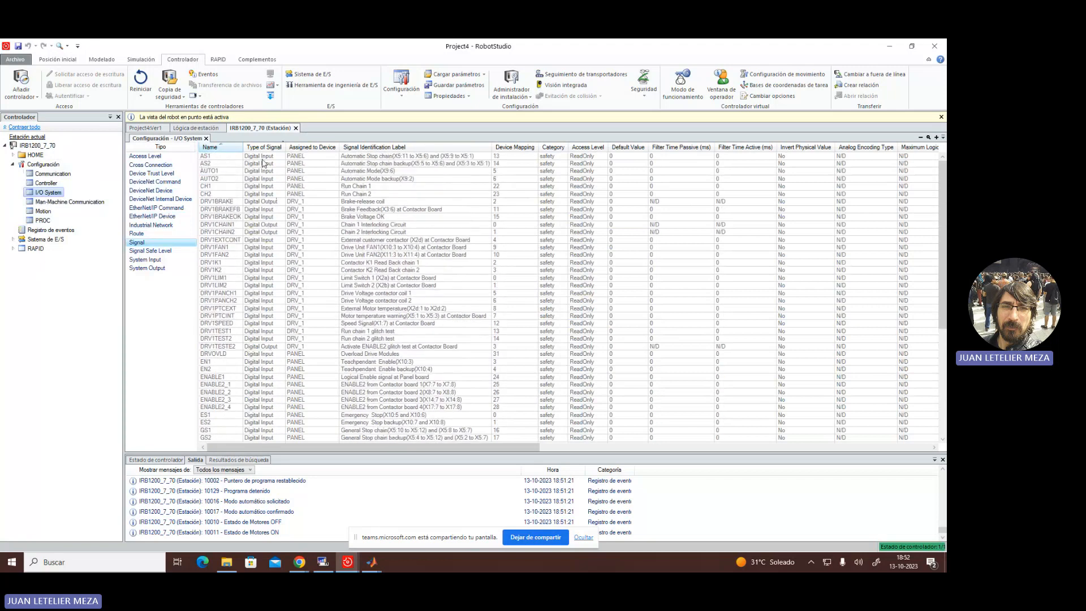
pyautogui.click(205, 130)
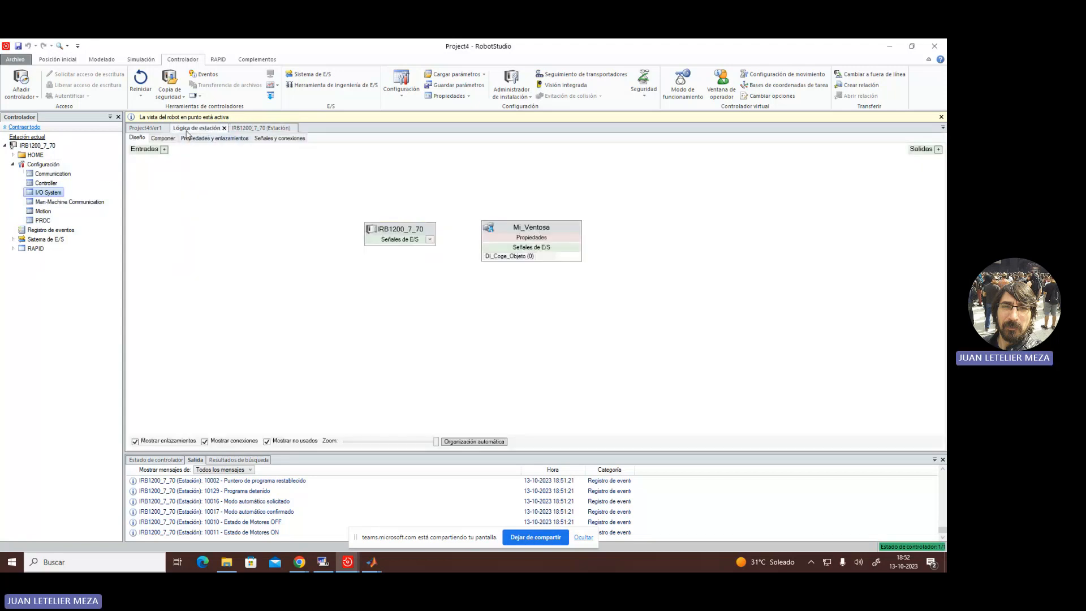
pyautogui.click(430, 240)
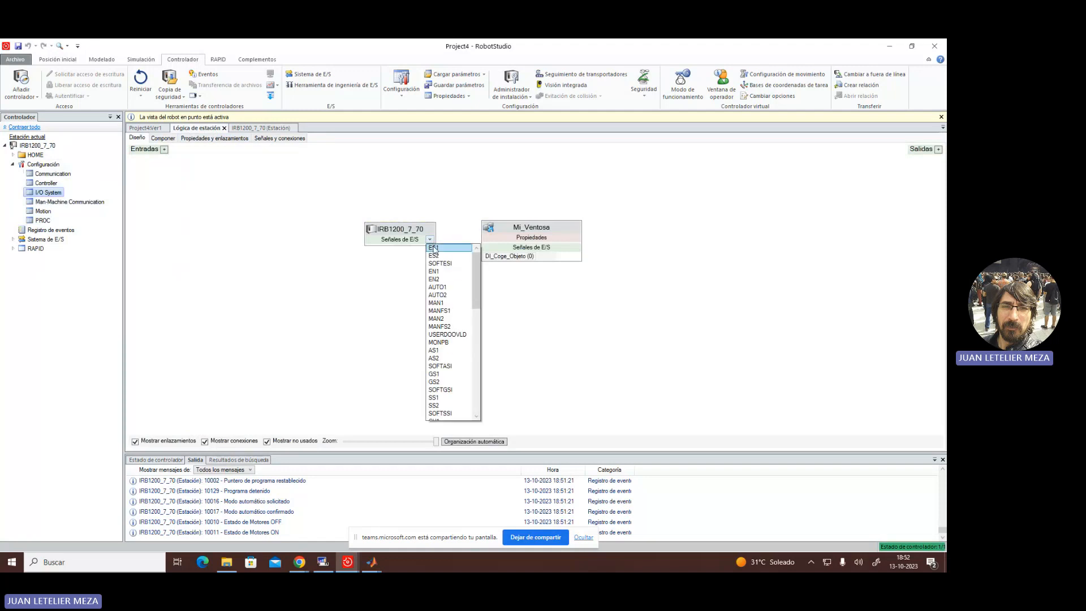
pyautogui.moveTo(474, 287)
pyautogui.mouseDown()
pyautogui.moveTo(477, 404)
pyautogui.moveTo(484, 298)
pyautogui.mouseUp()
pyautogui.click(266, 141)
# - Examine the controller's Signal list in the I/O System configuration, checking the AS1 and AS2 entries and the available signal actions
pyautogui.click(257, 127)
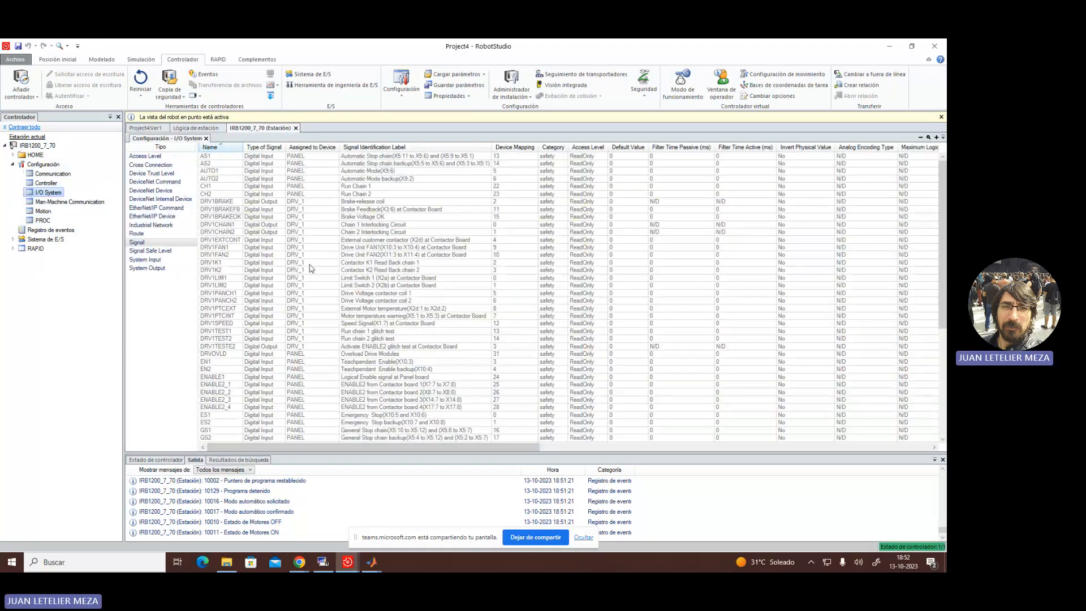
pyautogui.scroll(-6, 310, 271)
pyautogui.scroll(6, 301, 335)
pyautogui.click(224, 158)
pyautogui.rightClick(270, 162)
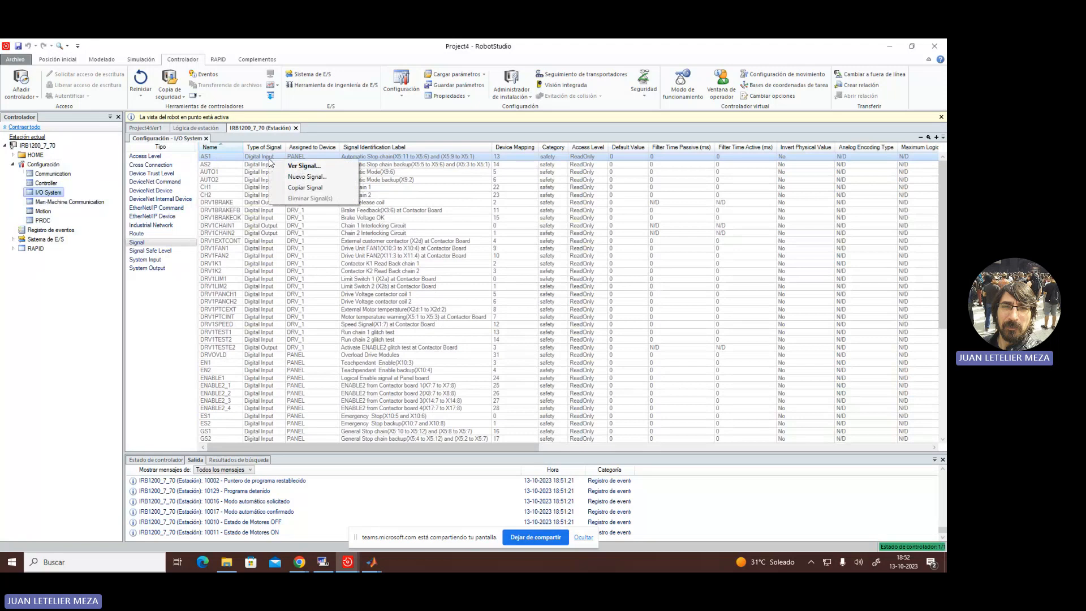
pyautogui.click(259, 182)
pyautogui.click(256, 158)
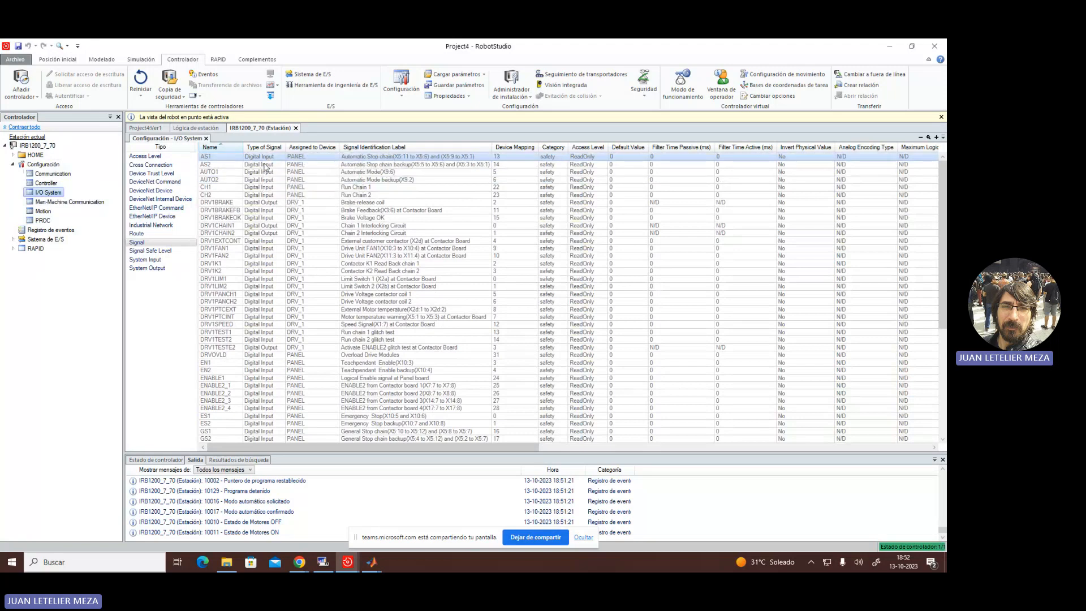
pyautogui.click(263, 163)
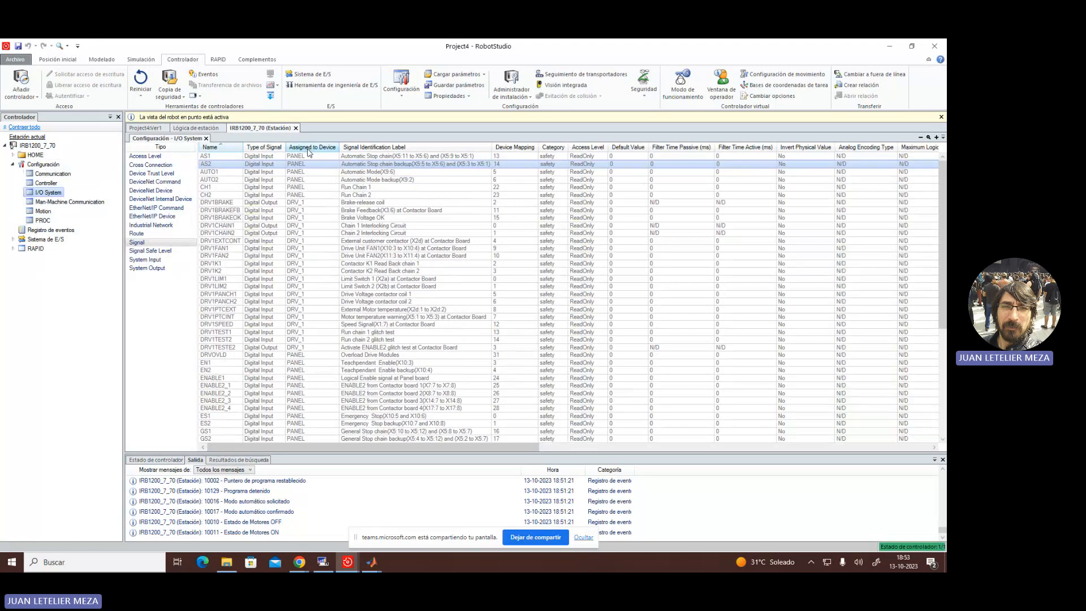
# - Create a DeviceNet device from the DSQC 652 24 VDC I/O Device template with address 10
pyautogui.click(151, 191)
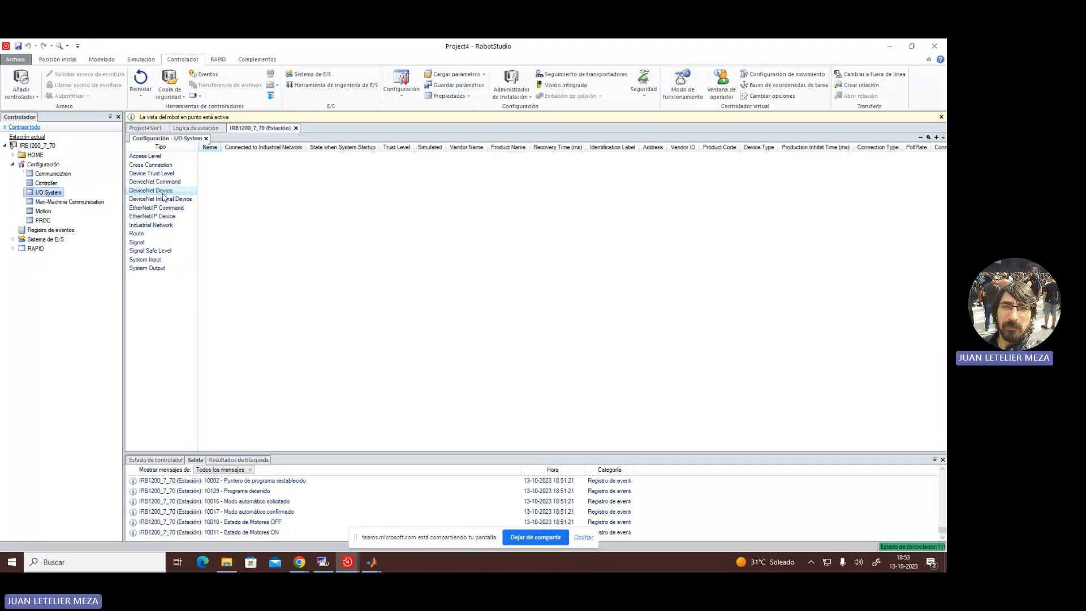
pyautogui.rightClick(163, 196)
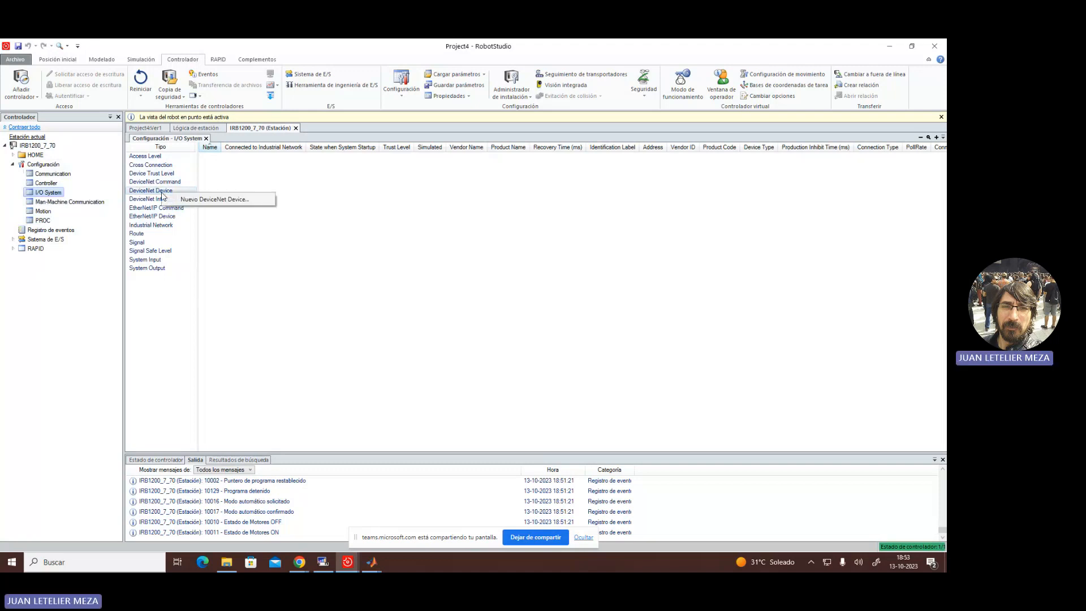
pyautogui.click(224, 202)
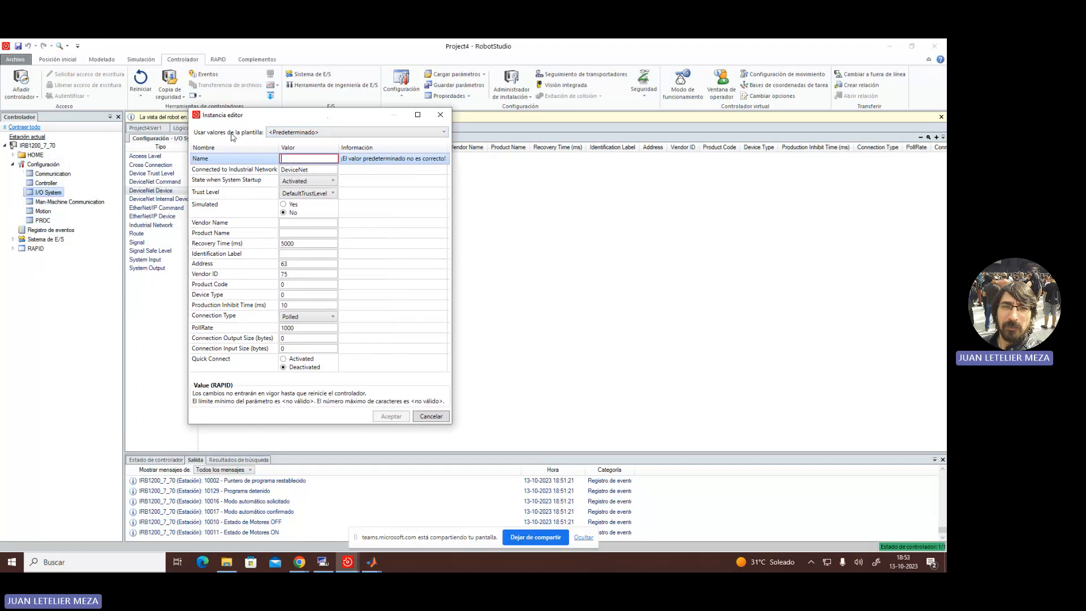
pyautogui.click(305, 133)
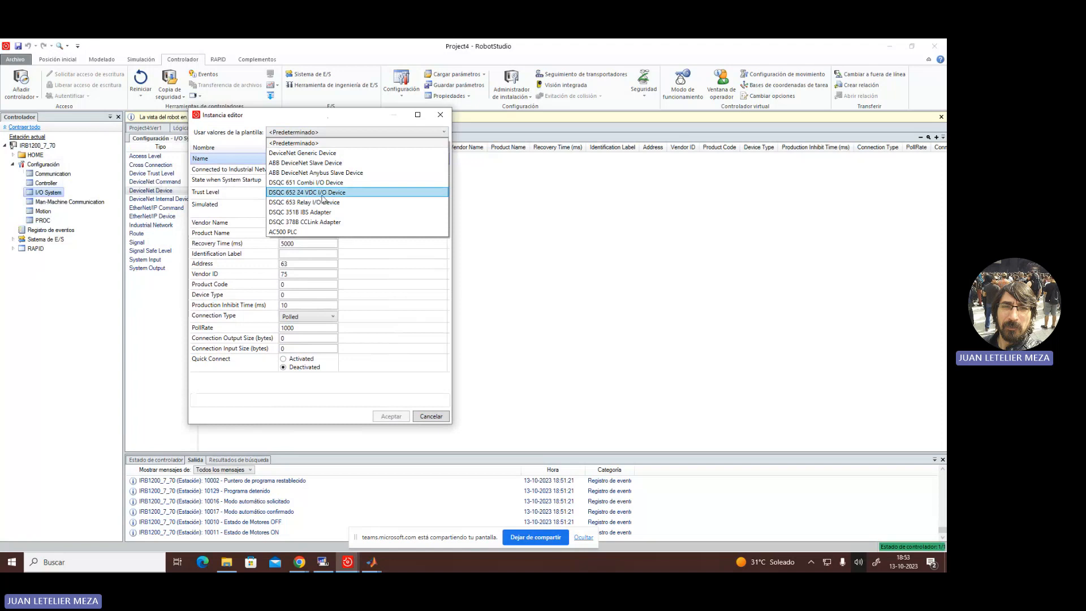
pyautogui.click(296, 192)
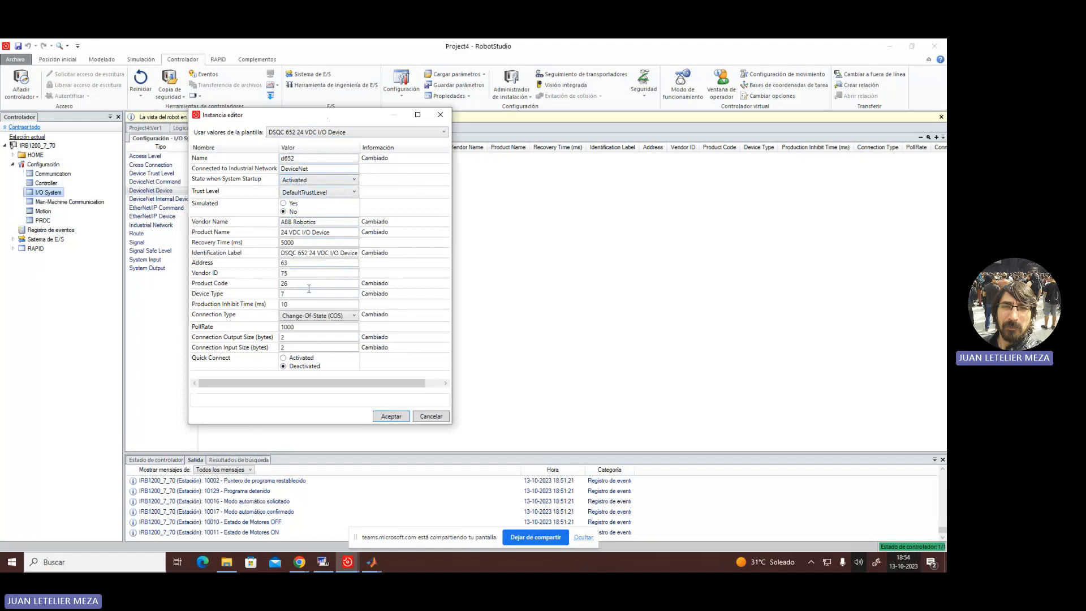
pyautogui.click(309, 264)
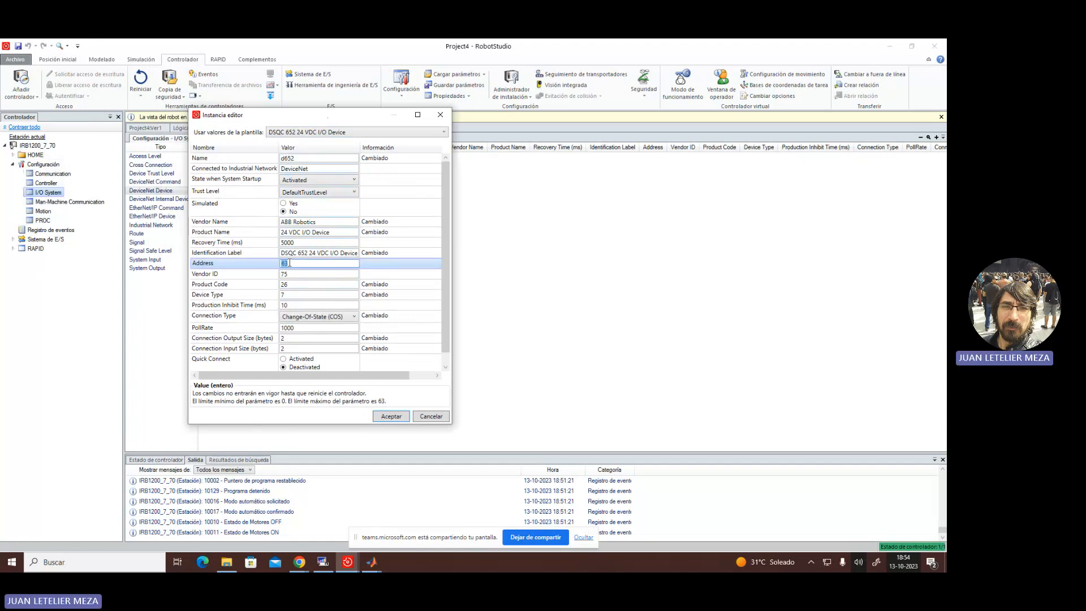
pyautogui.write('10')
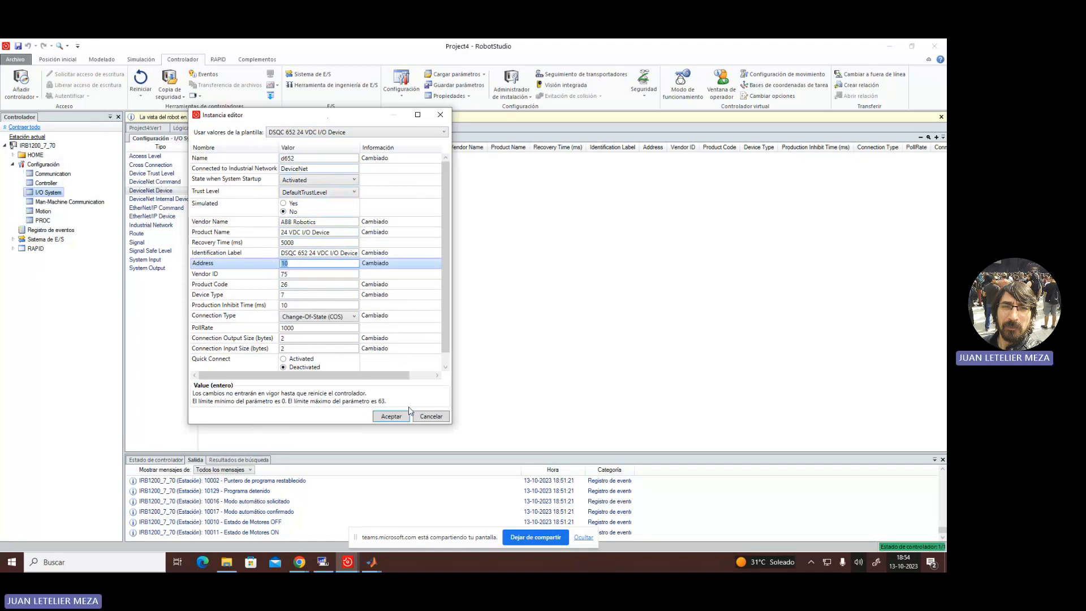
pyautogui.click(386, 418)
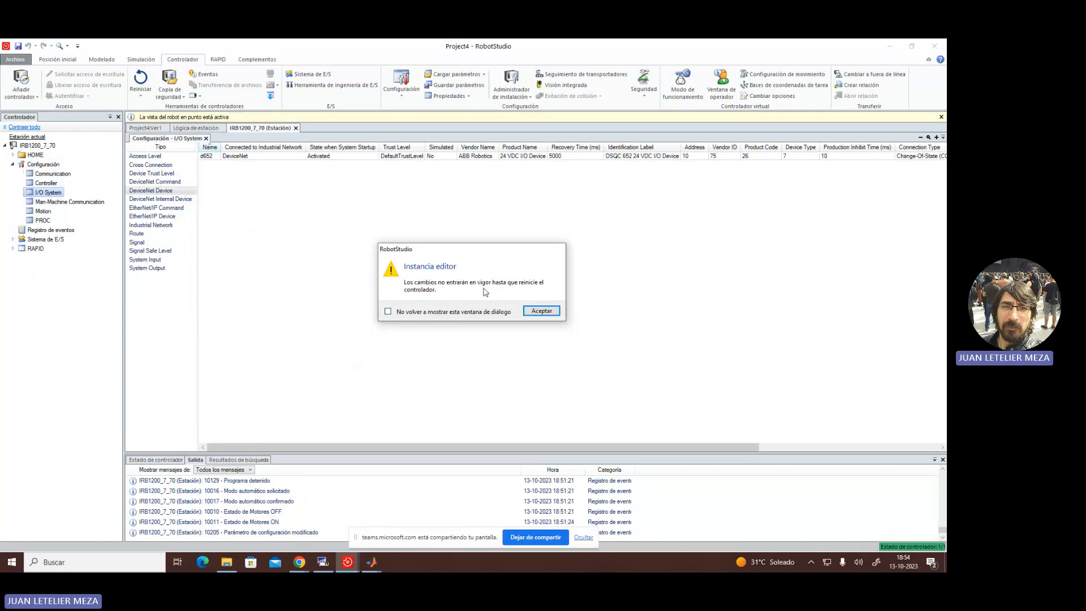
pyautogui.click(538, 311)
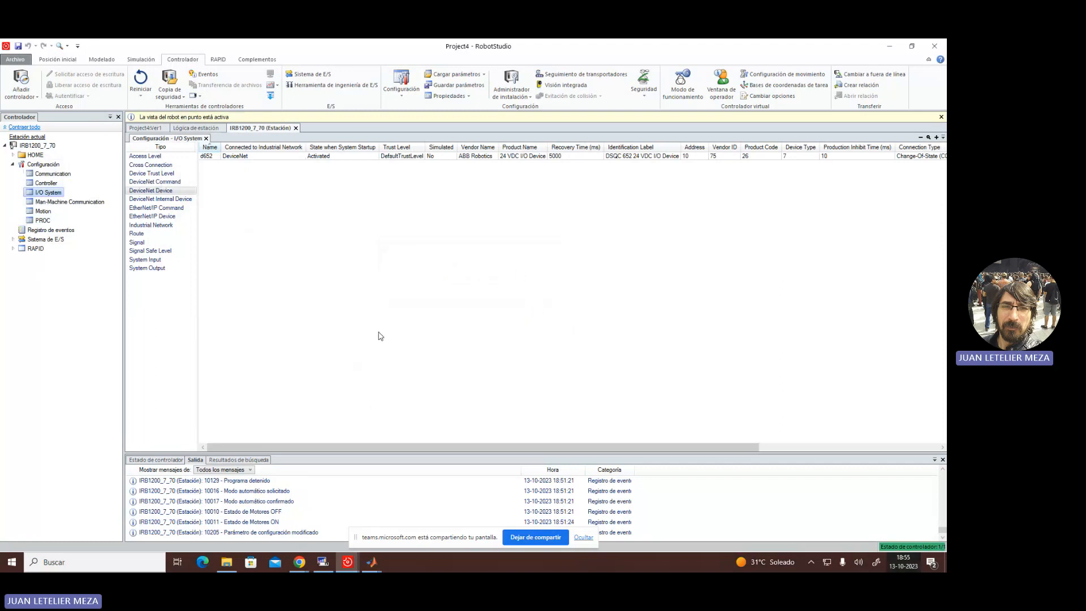
# - Start a new I/O signal named Boton and set its type to Digital Input
pyautogui.click(242, 157)
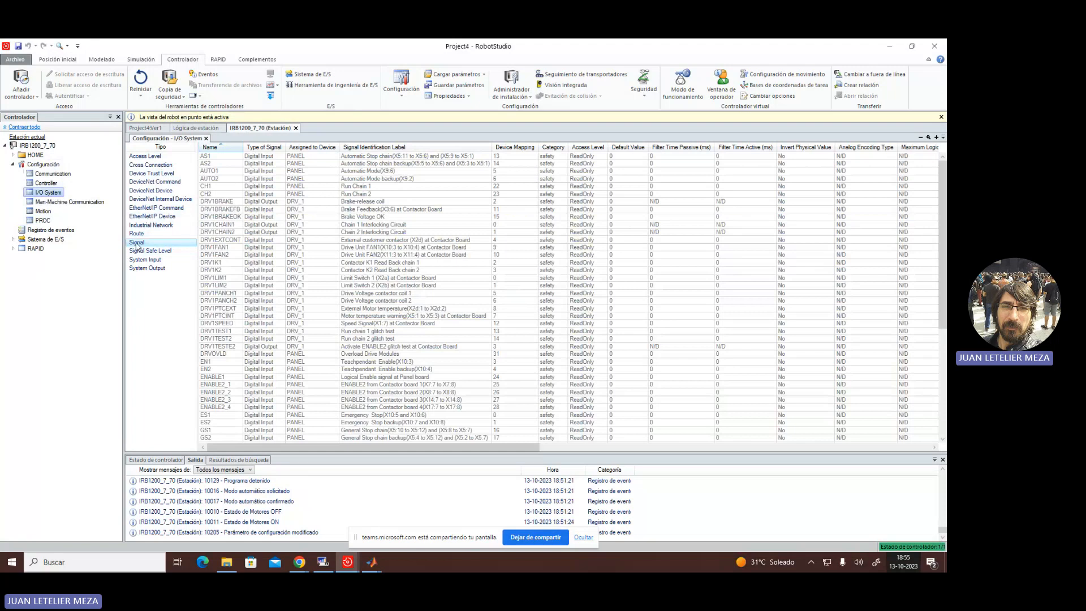
pyautogui.rightClick(136, 247)
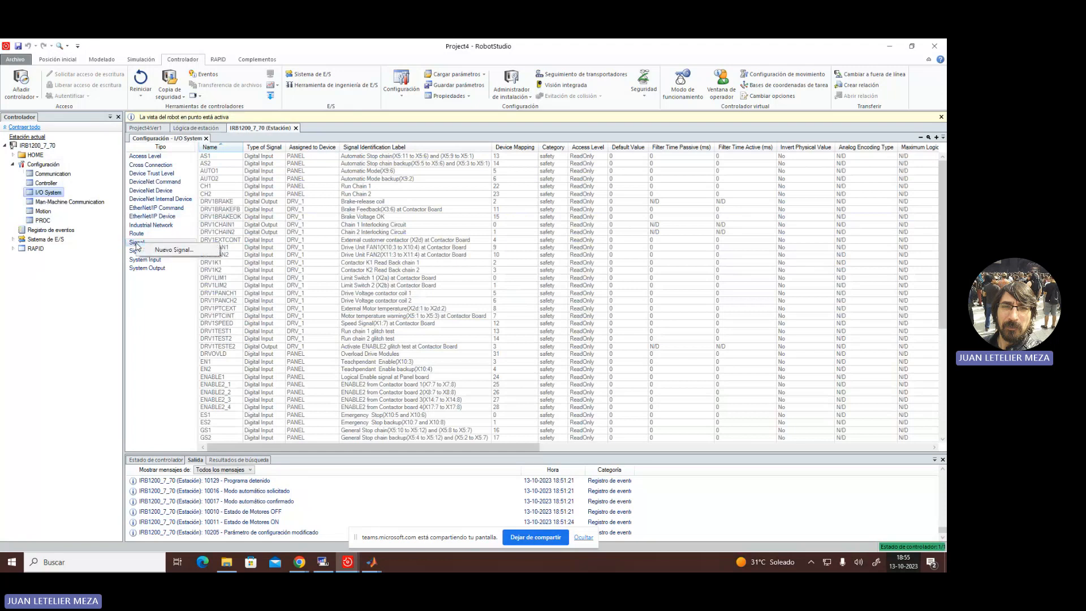
pyautogui.click(185, 250)
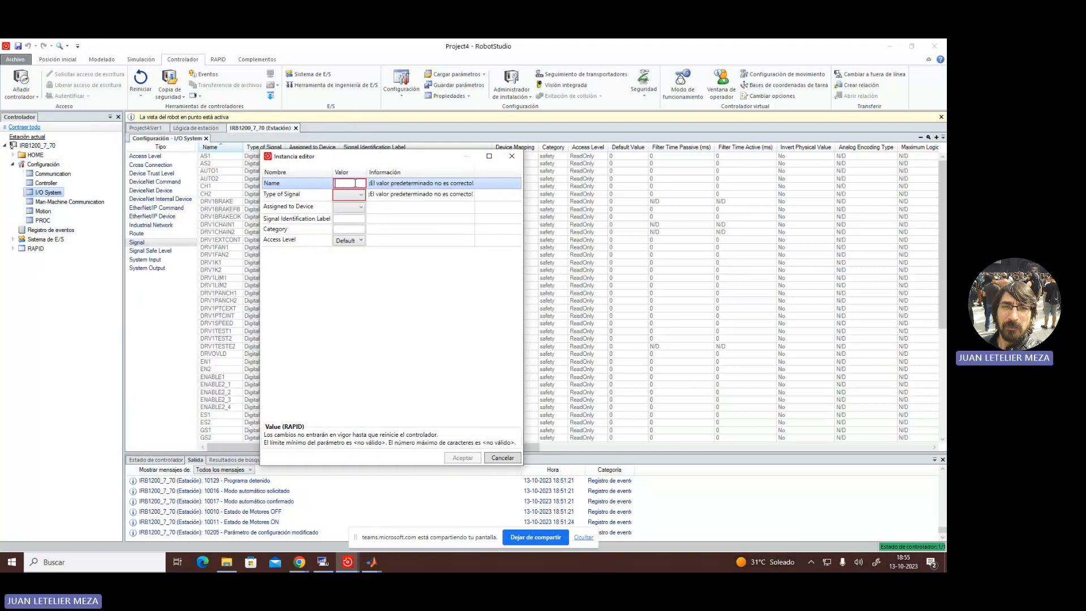
pyautogui.write('Boton')
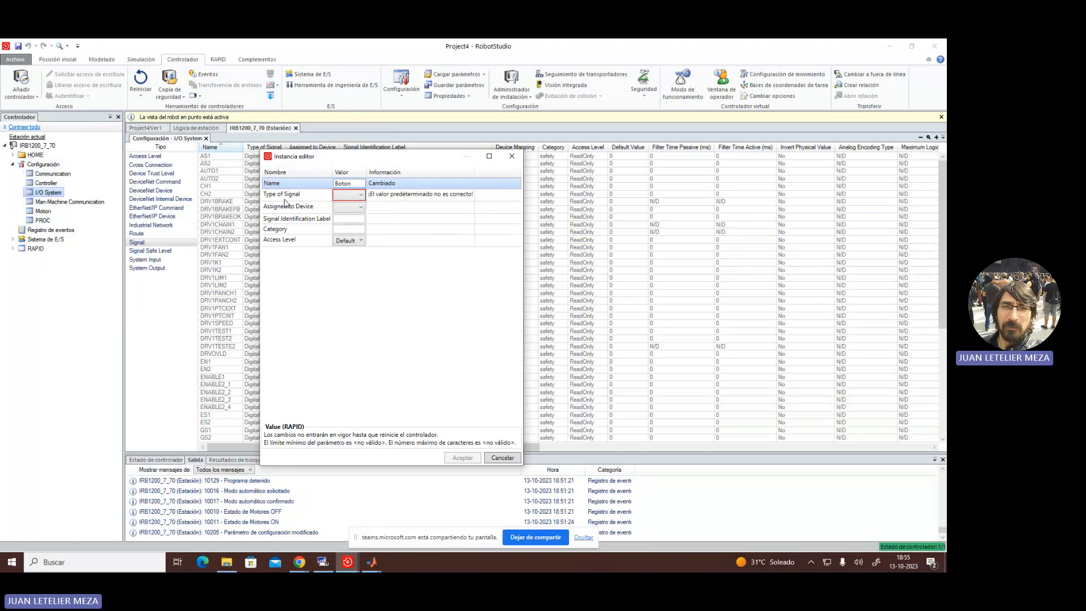
pyautogui.click(361, 194)
pyautogui.click(361, 194)
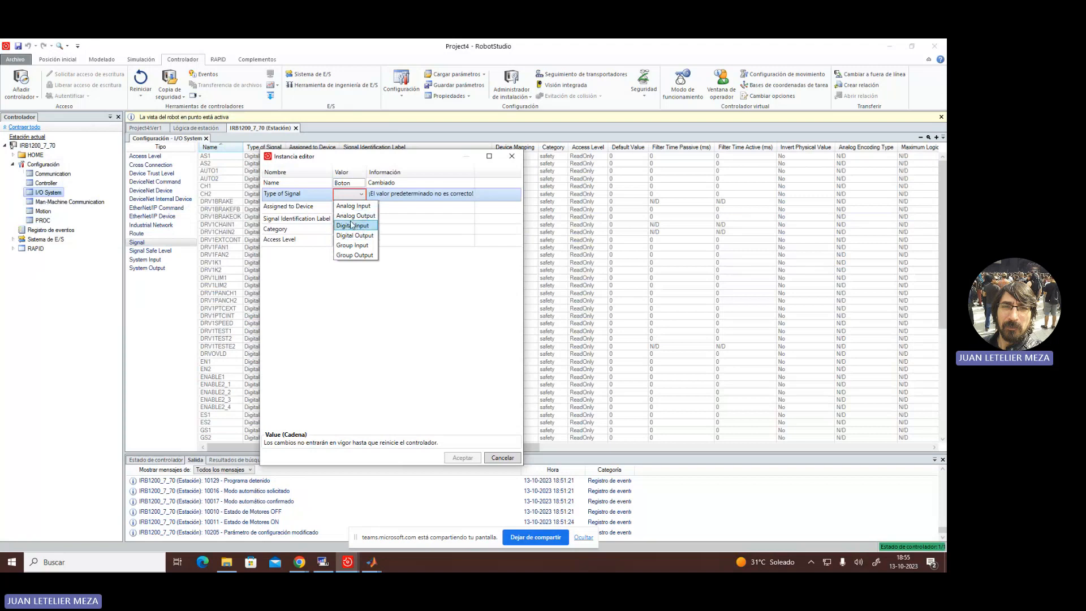
pyautogui.click(352, 226)
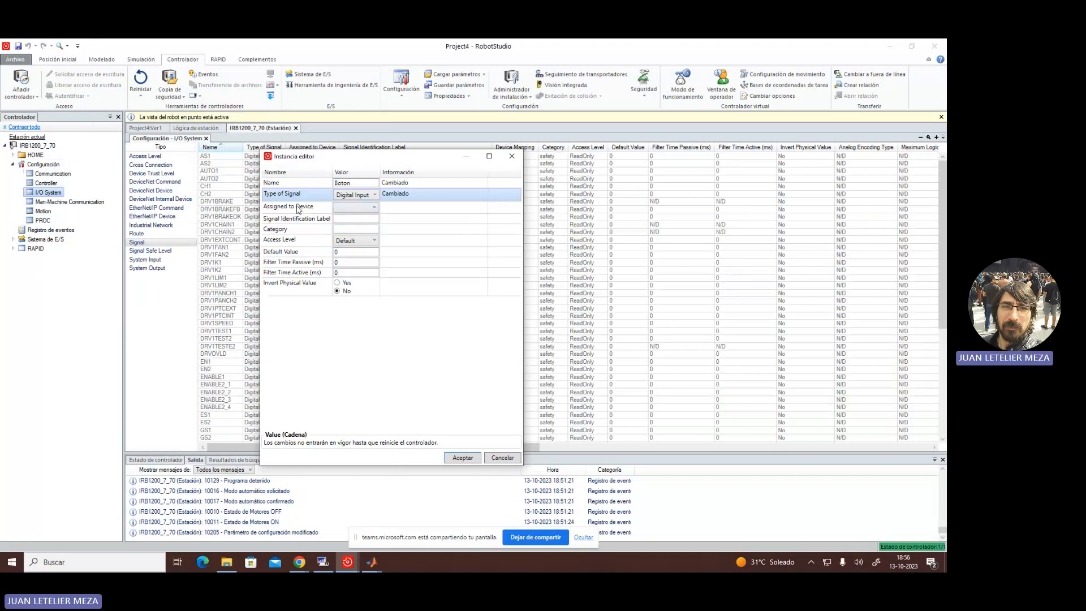
# - Assign the Boton signal to the d652 device with device mapping 0
pyautogui.click(374, 207)
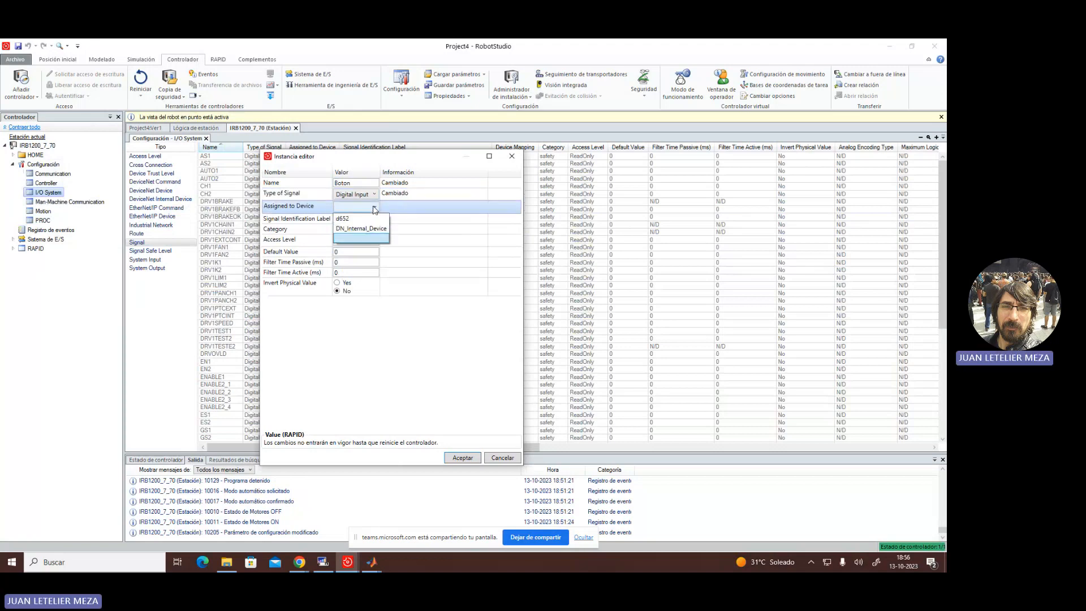
pyautogui.click(347, 220)
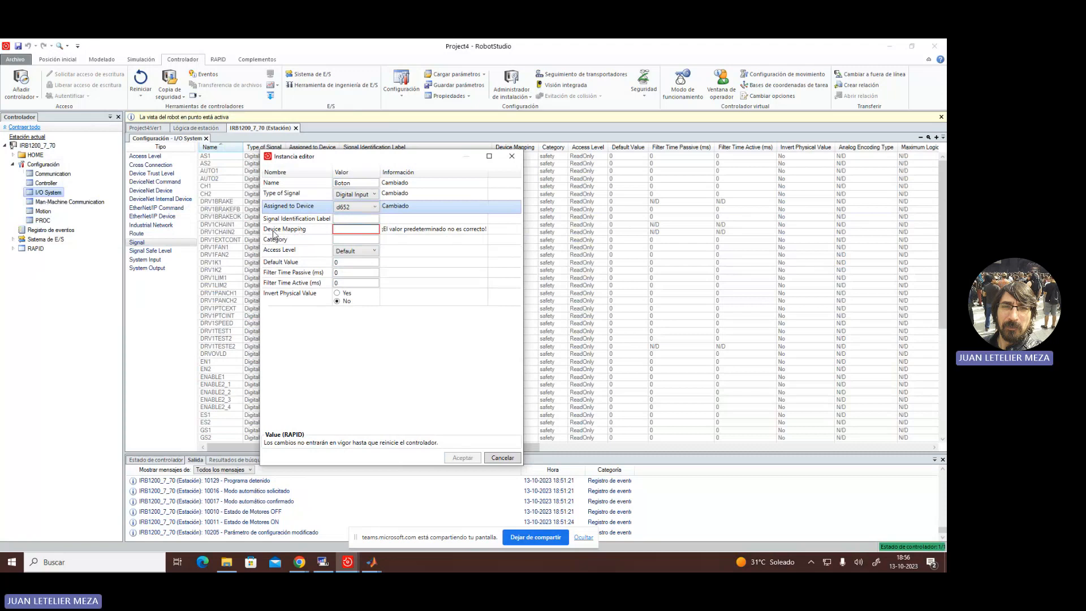
pyautogui.click(349, 230)
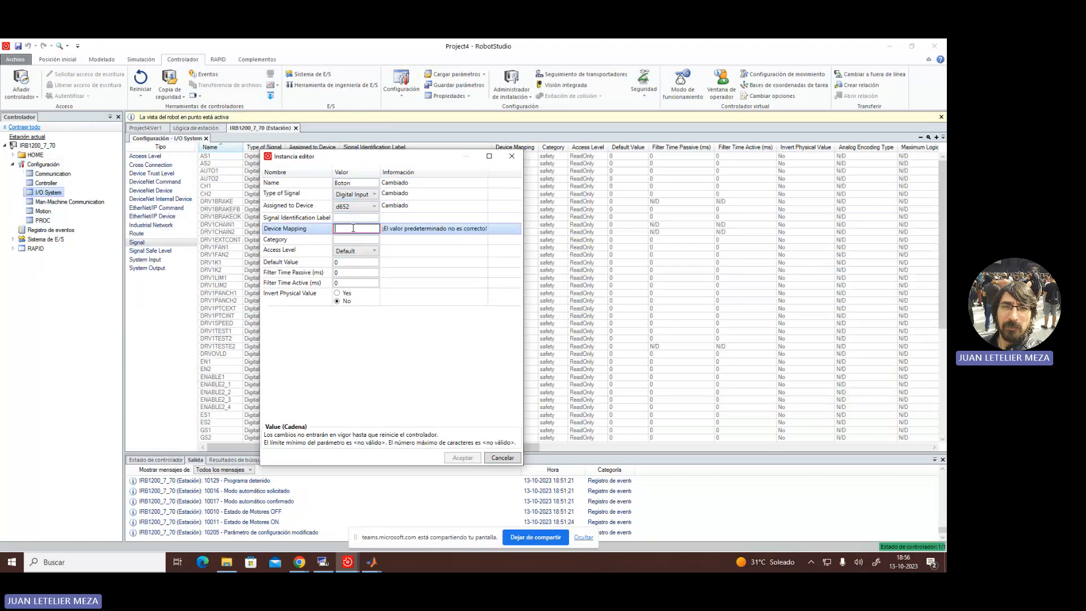
pyautogui.write('0')
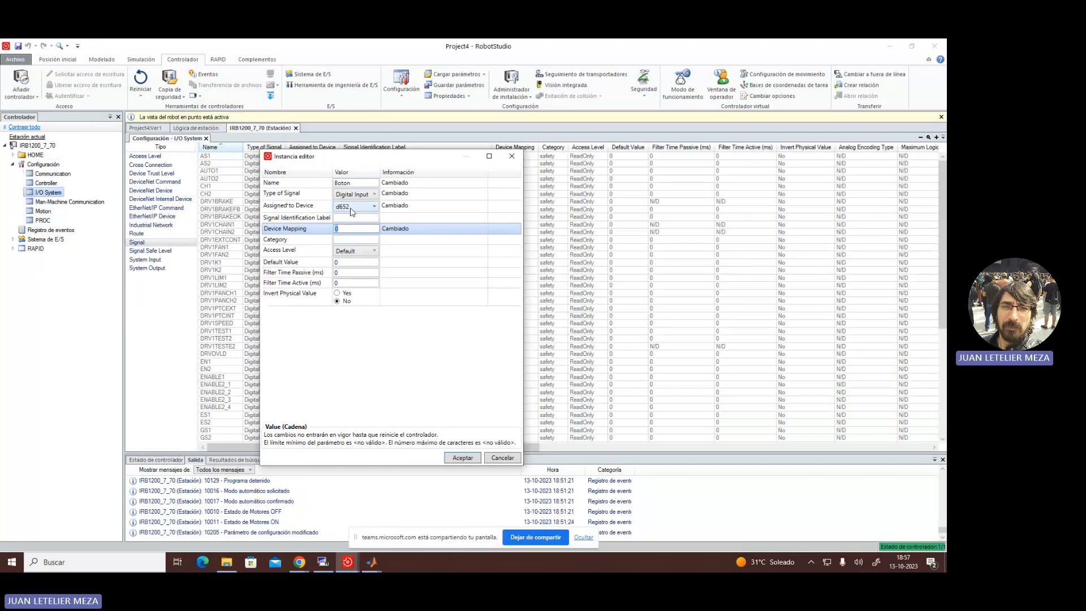
# - Set the Boton signal's access level to All, accept the new signal and dismiss the restart notice
pyautogui.click(341, 230)
pyautogui.click(362, 255)
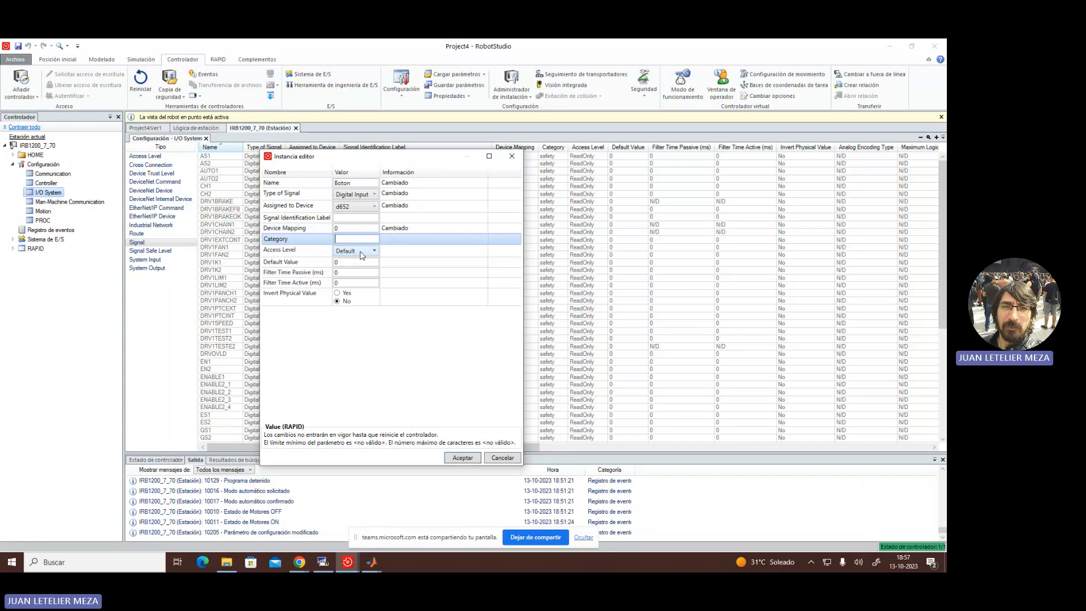
pyautogui.click(341, 263)
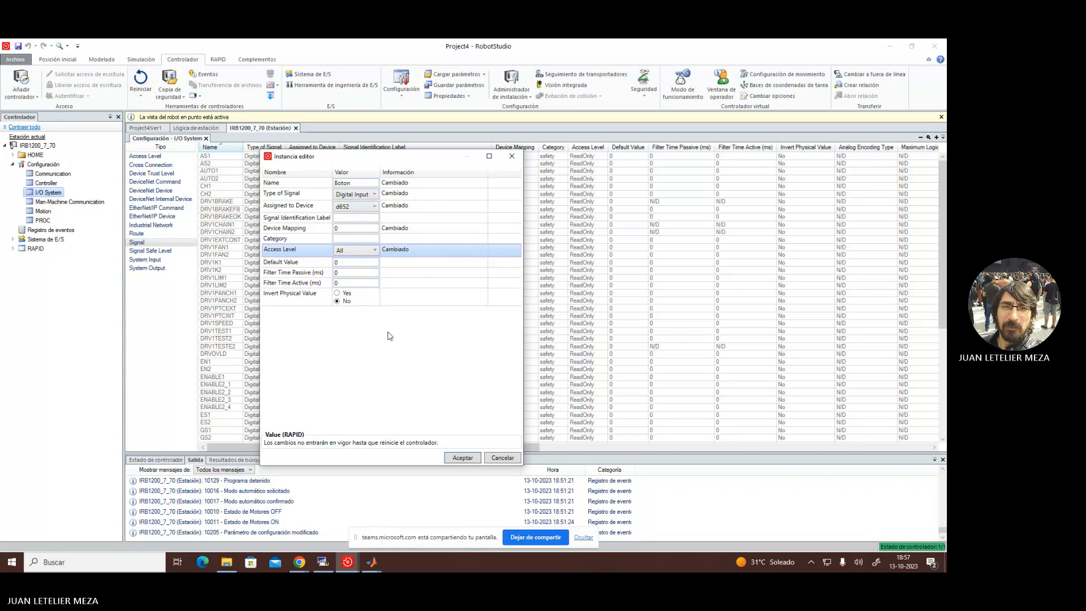
pyautogui.click(463, 457)
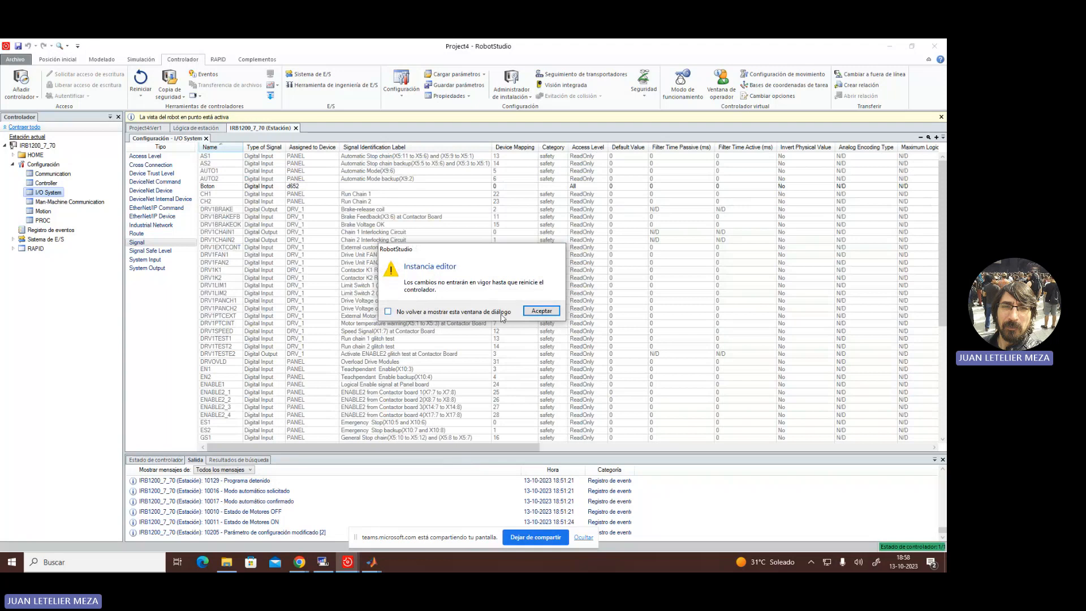
pyautogui.click(547, 311)
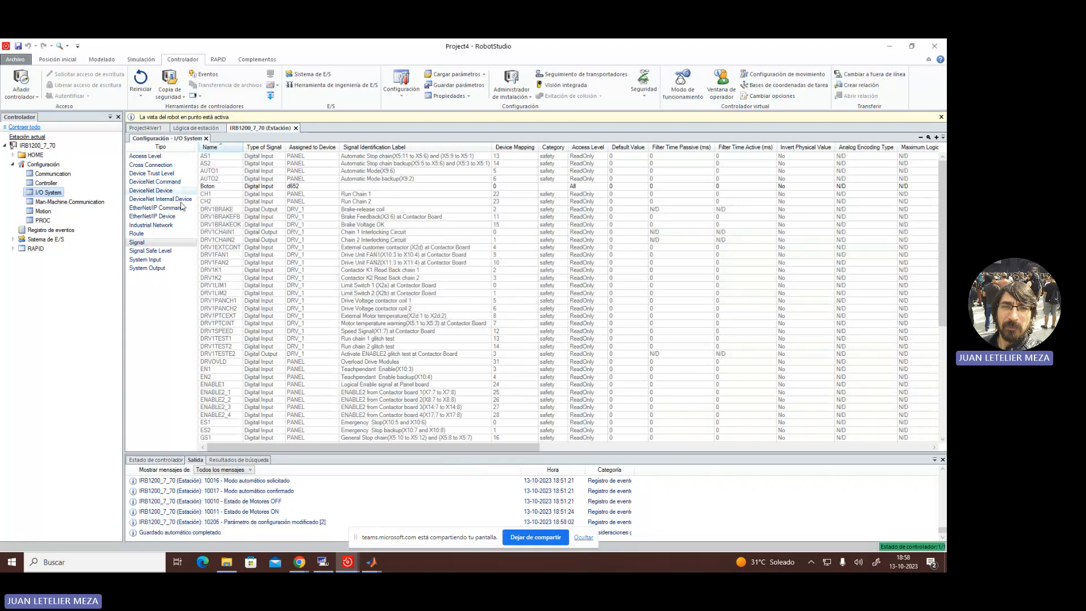
pyautogui.click(210, 188)
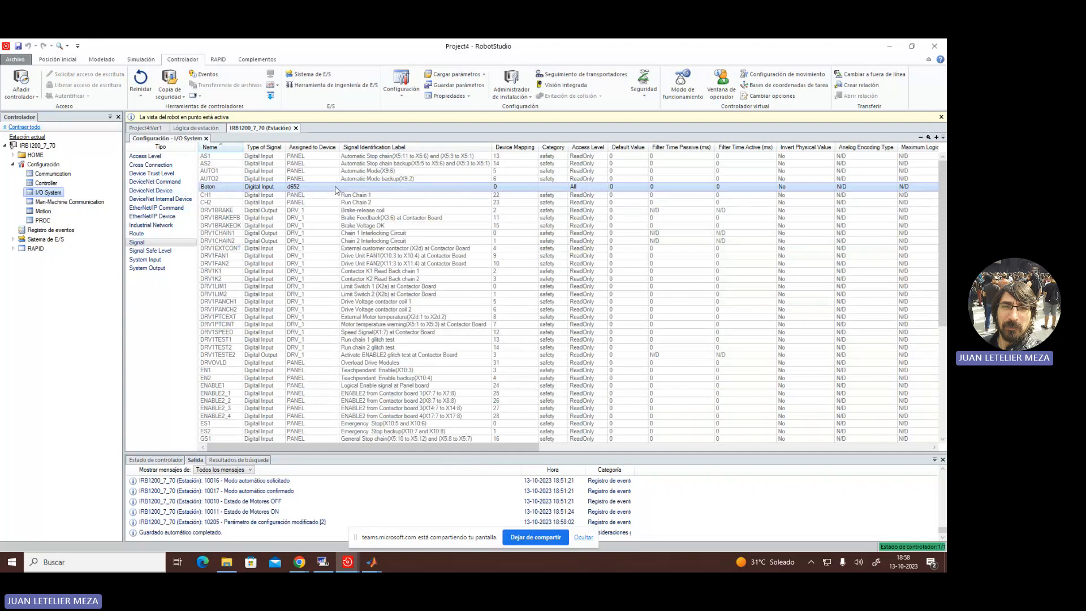
pyautogui.click(226, 198)
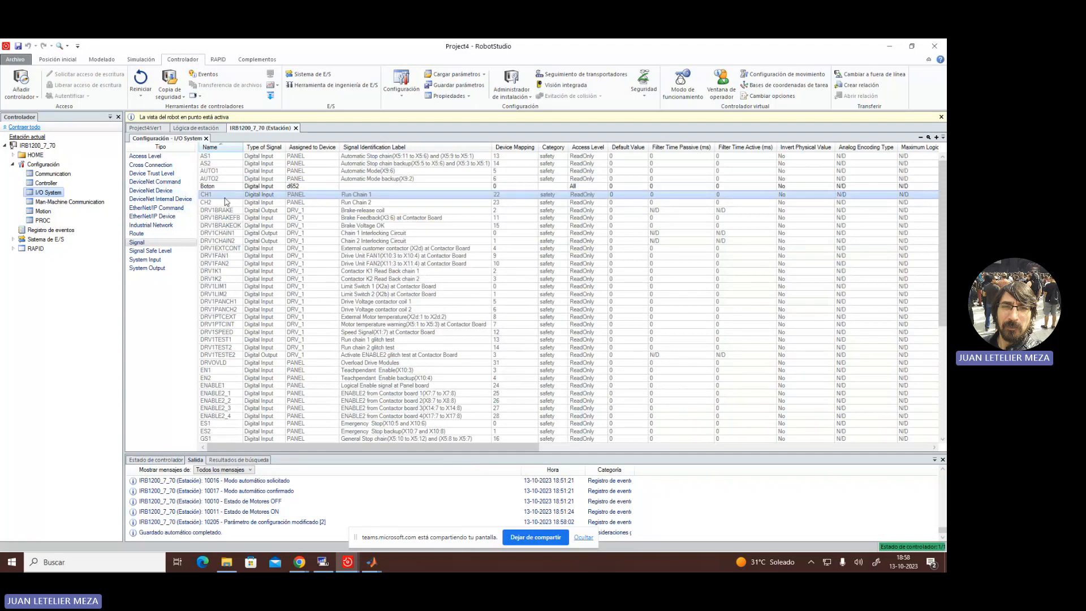
pyautogui.click(212, 188)
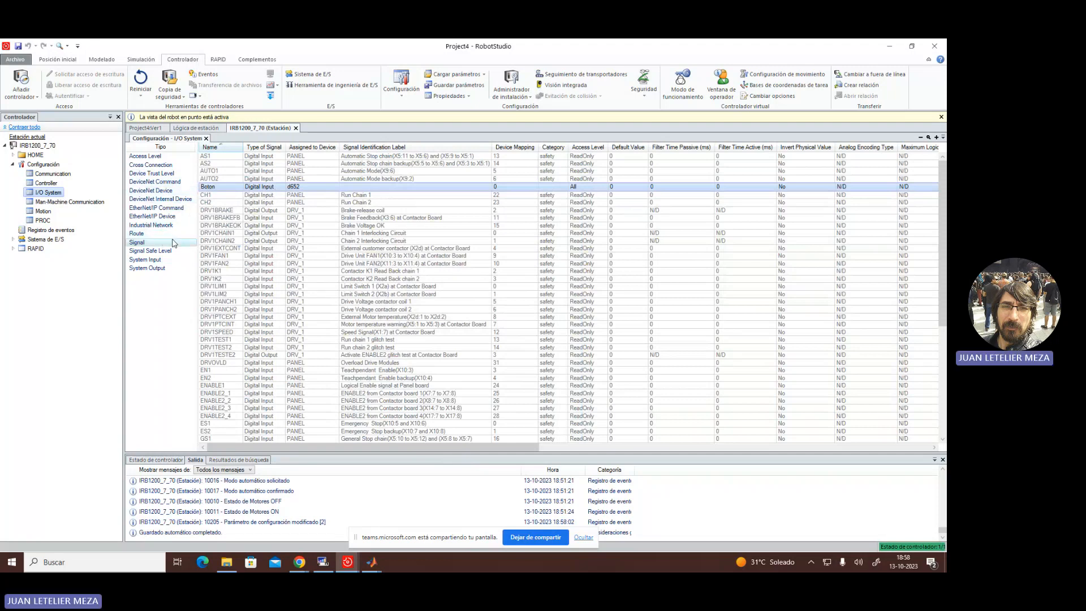
# - Start a new signal named Ventosa, of type Digital Output, assigned to device d652
pyautogui.rightClick(146, 247)
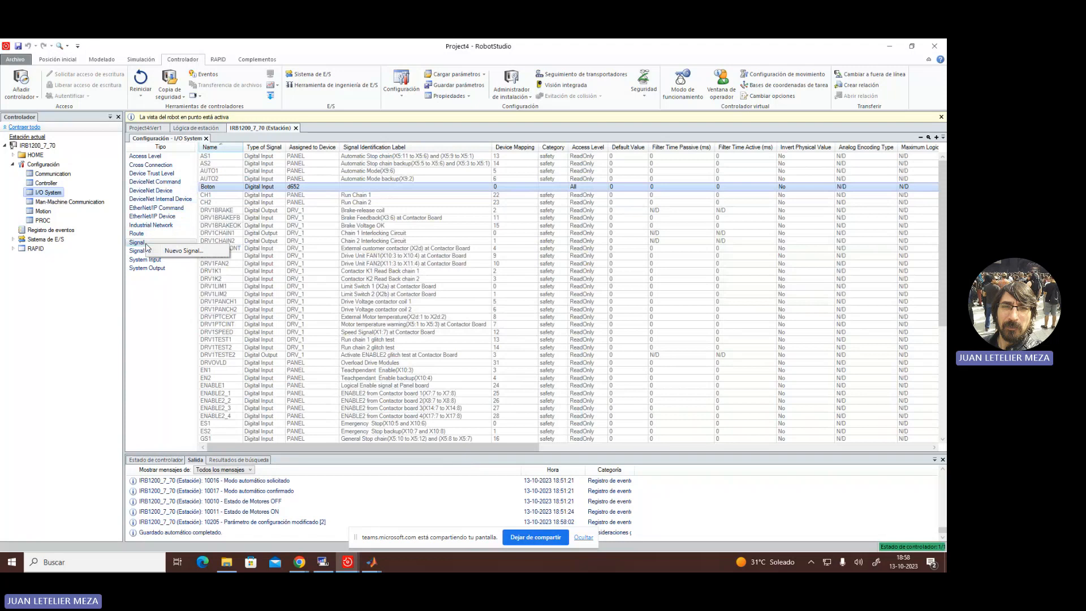
pyautogui.click(181, 251)
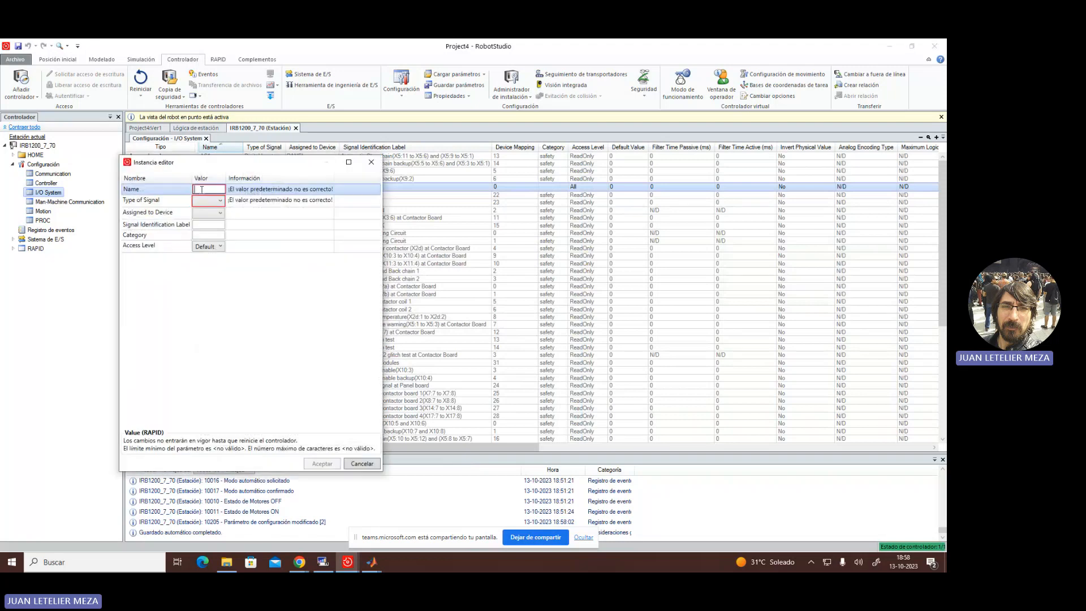
pyautogui.write('Ventosa')
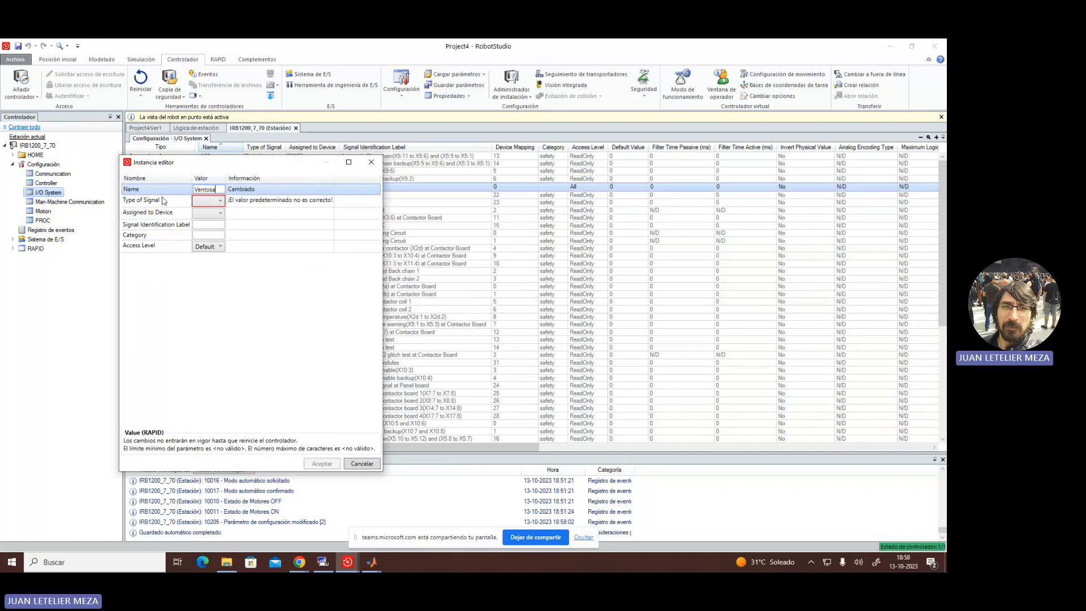
pyautogui.click(219, 202)
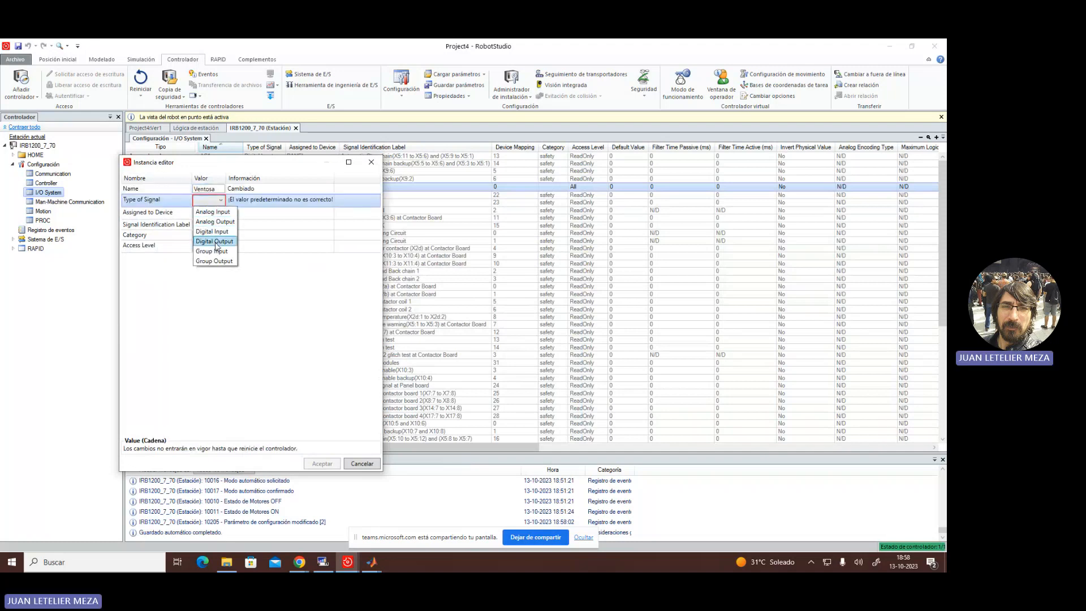
pyautogui.click(220, 242)
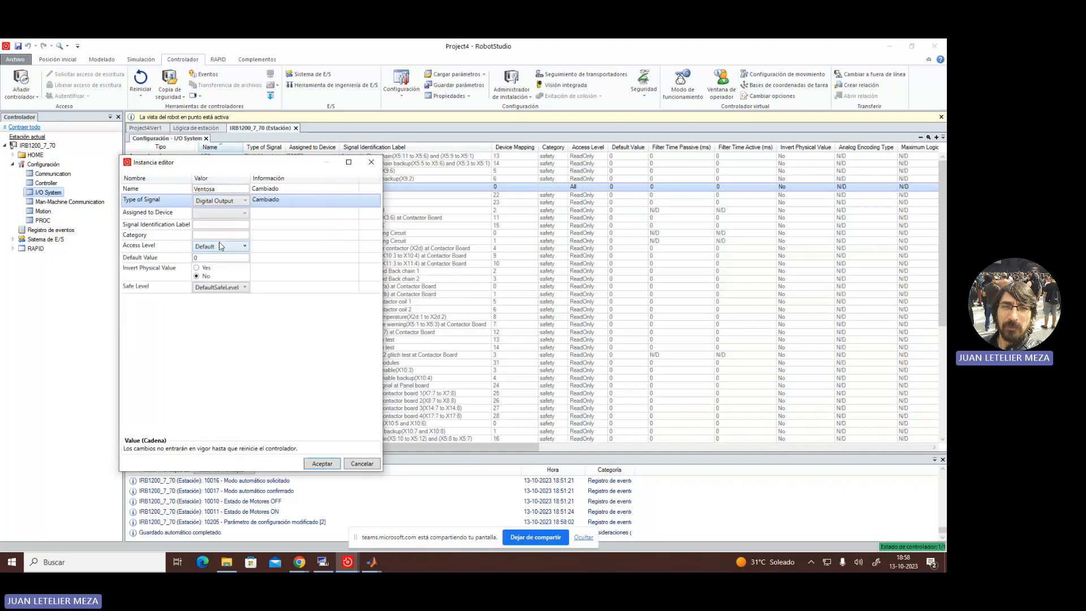
pyautogui.click(226, 213)
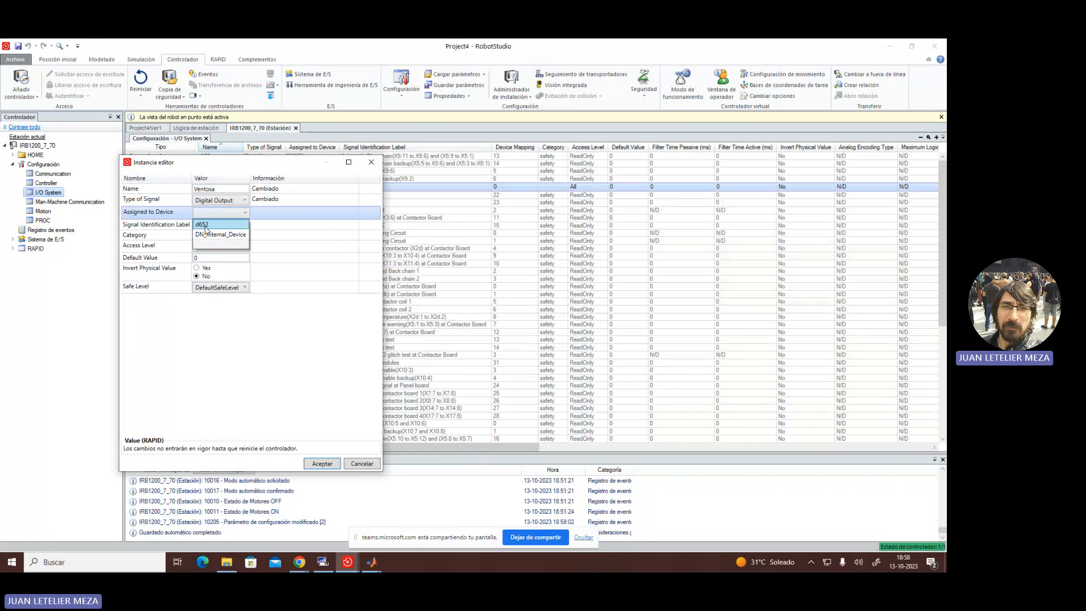
pyautogui.click(205, 225)
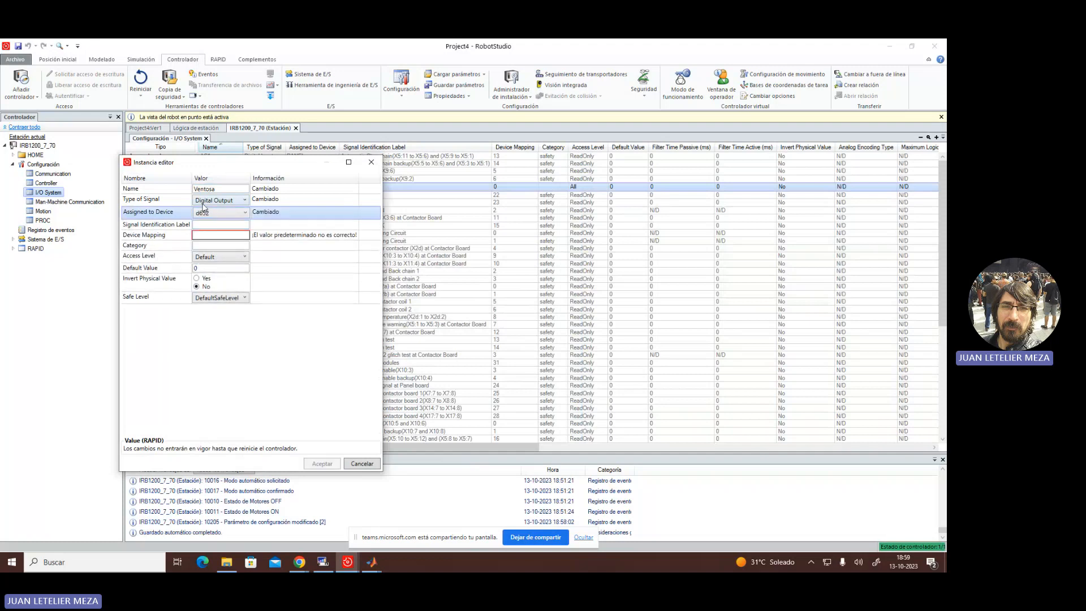
# - Give the Ventosa signal device mapping 0 and access level All, accept it and dismiss the restart notice
pyautogui.click(207, 234)
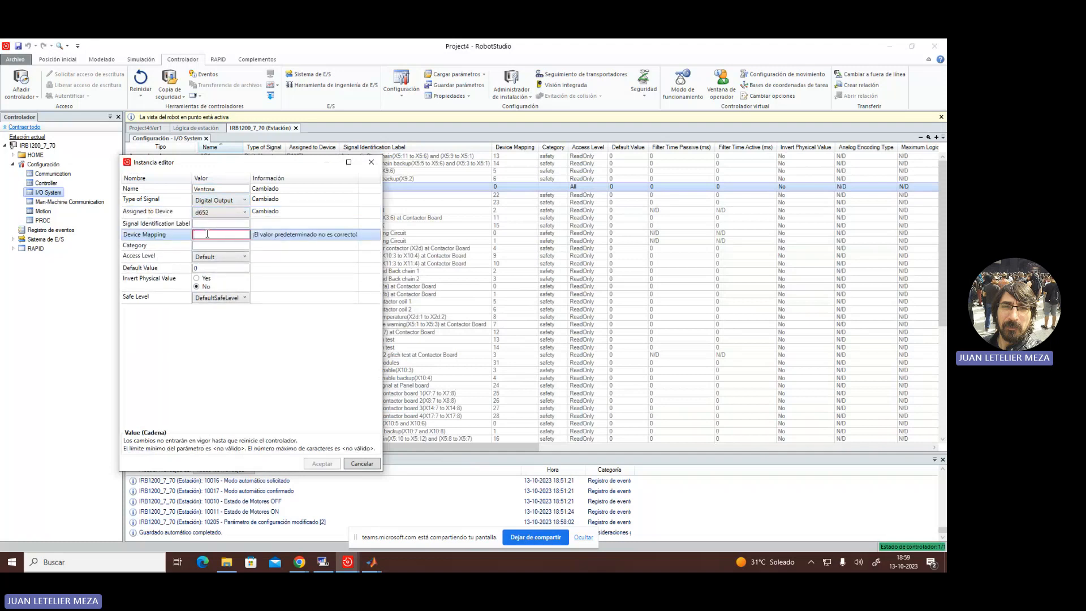
pyautogui.write('0')
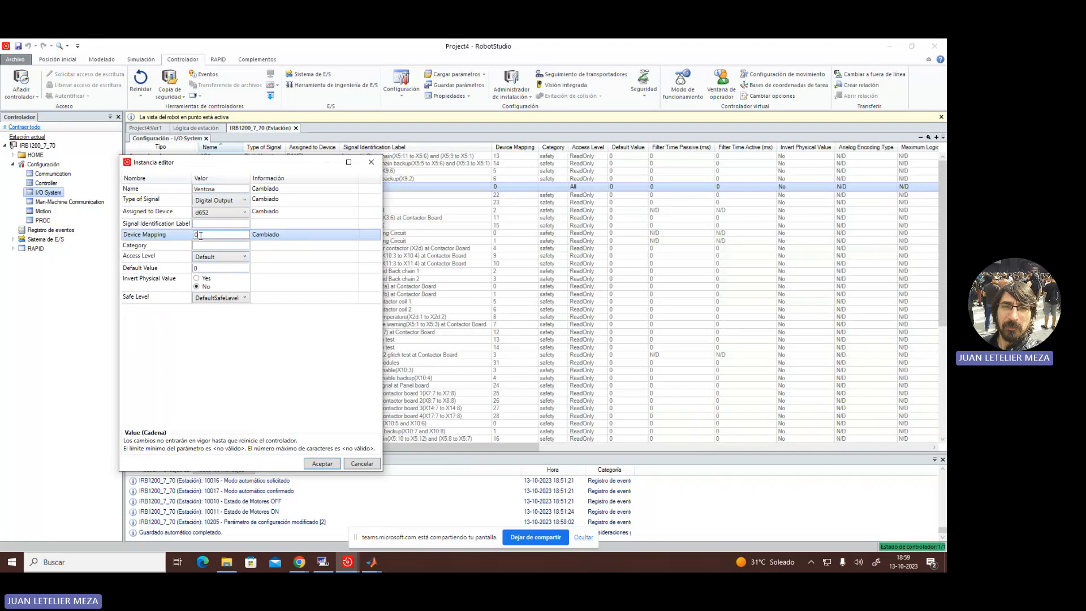
pyautogui.press('Tab')
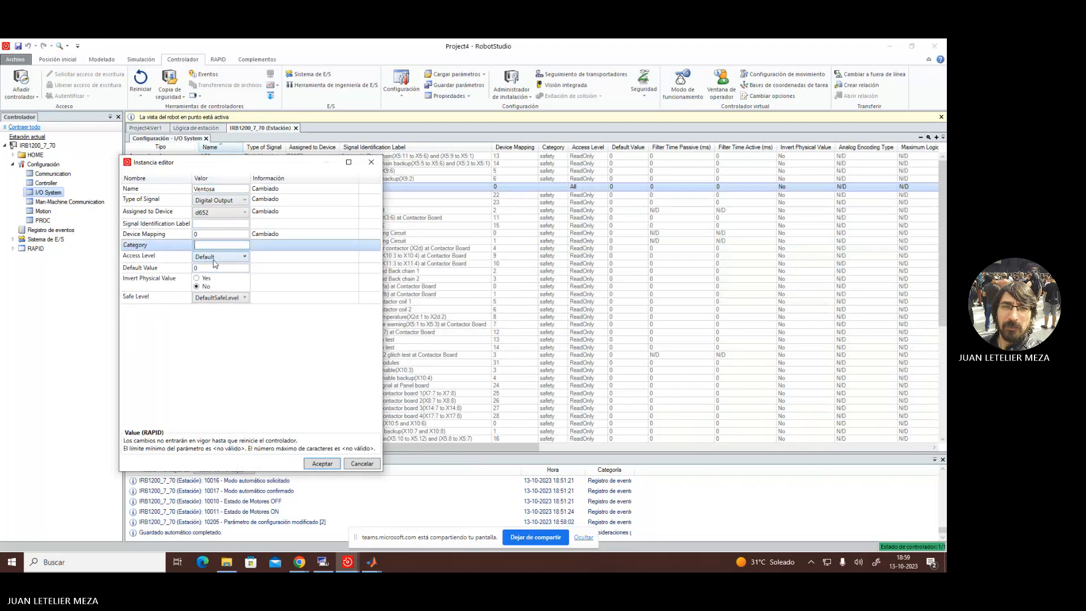
pyautogui.click(215, 263)
pyautogui.click(214, 269)
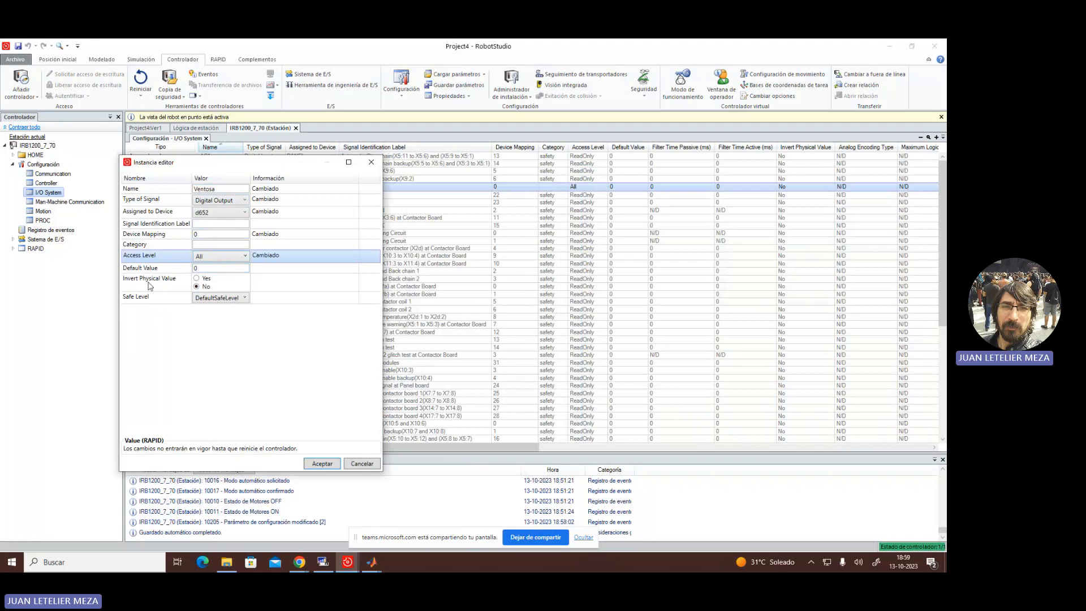
pyautogui.click(321, 463)
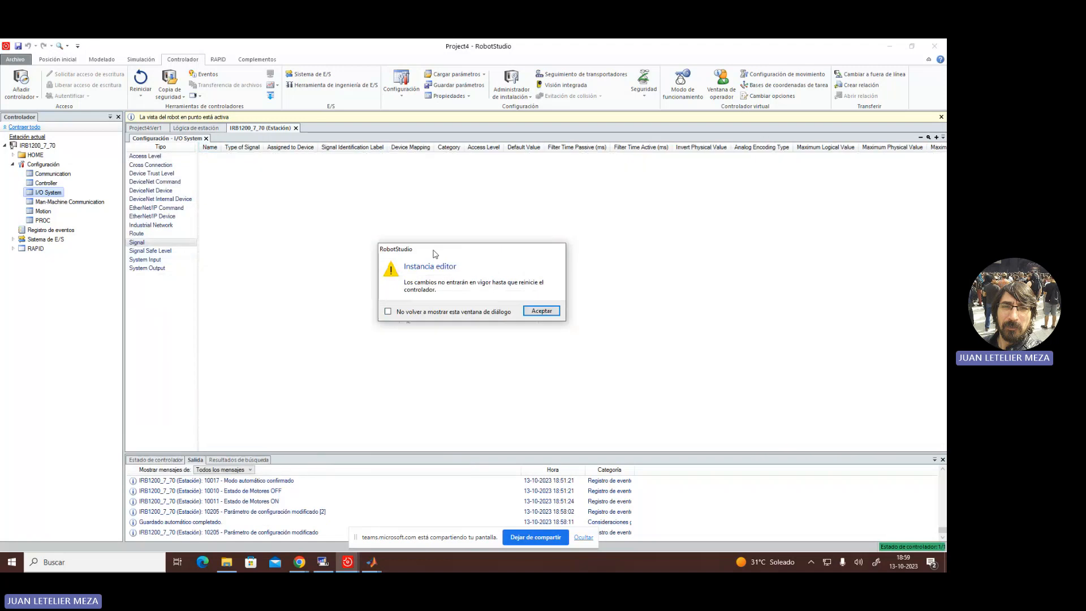
pyautogui.click(542, 311)
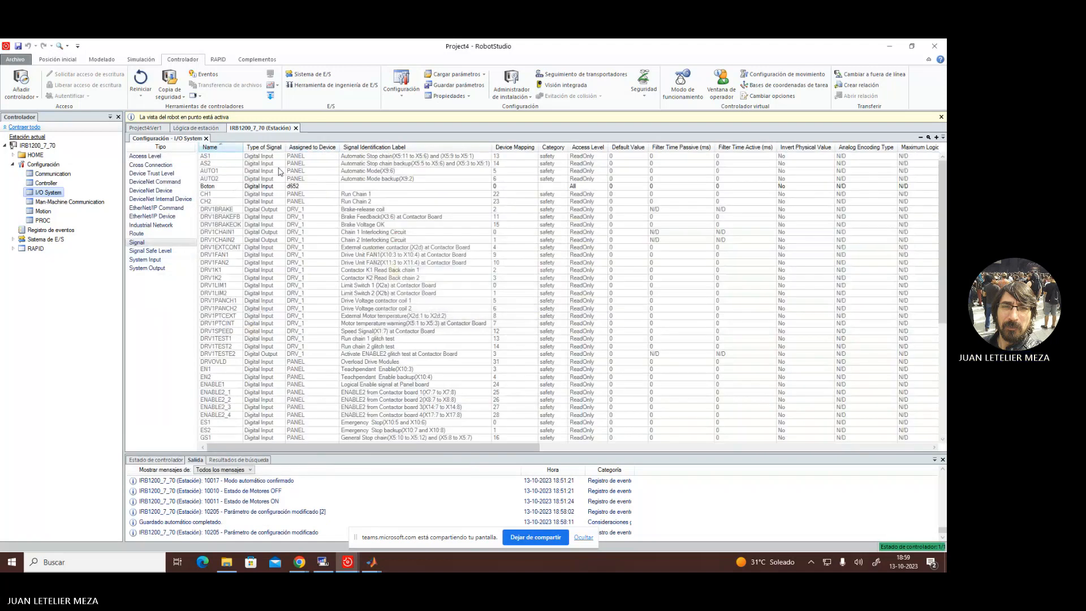
# - Sort the signal list by assigned device and check the Ventosa and Boton entries
pyautogui.click(314, 147)
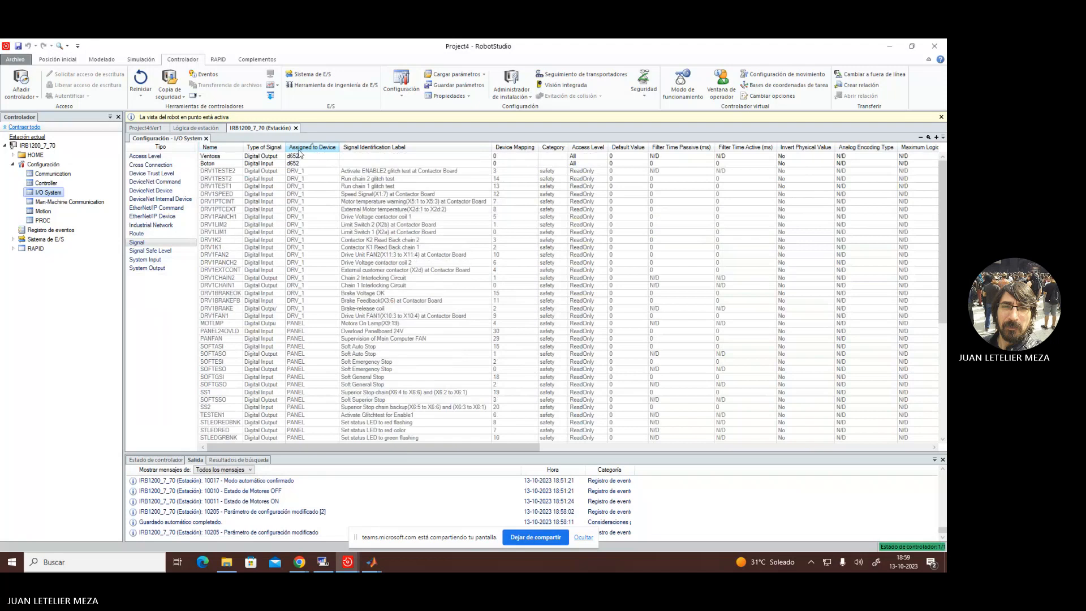
pyautogui.click(221, 164)
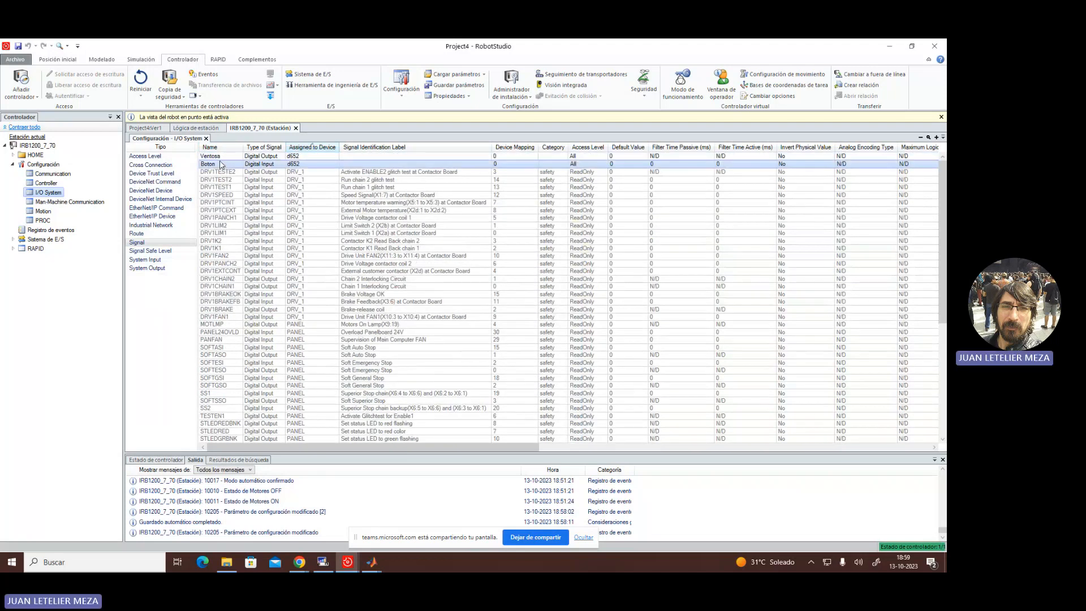
pyautogui.press('Up')
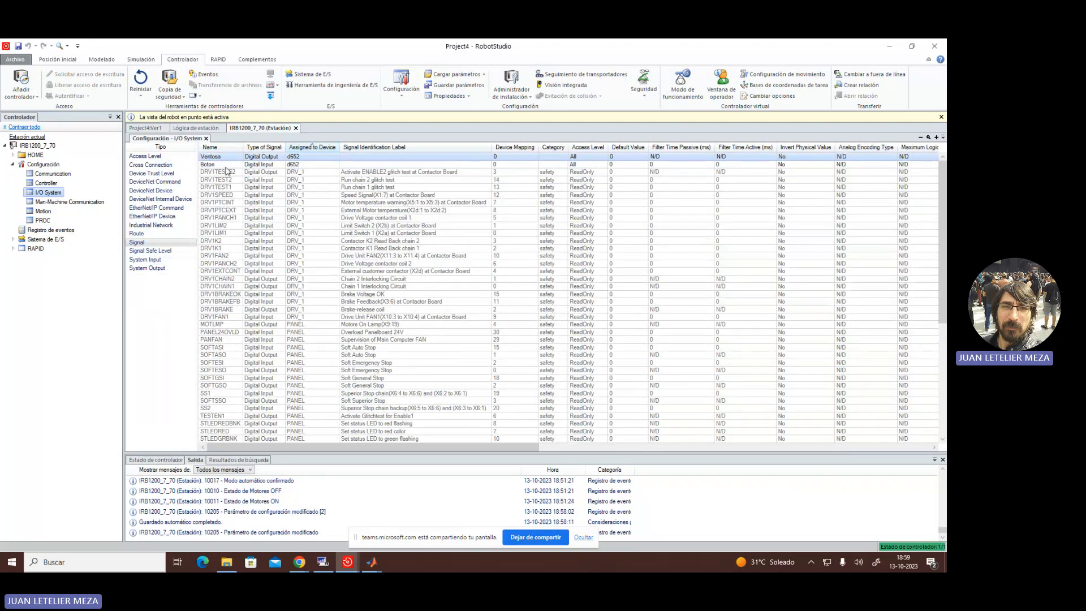
pyautogui.press('Down')
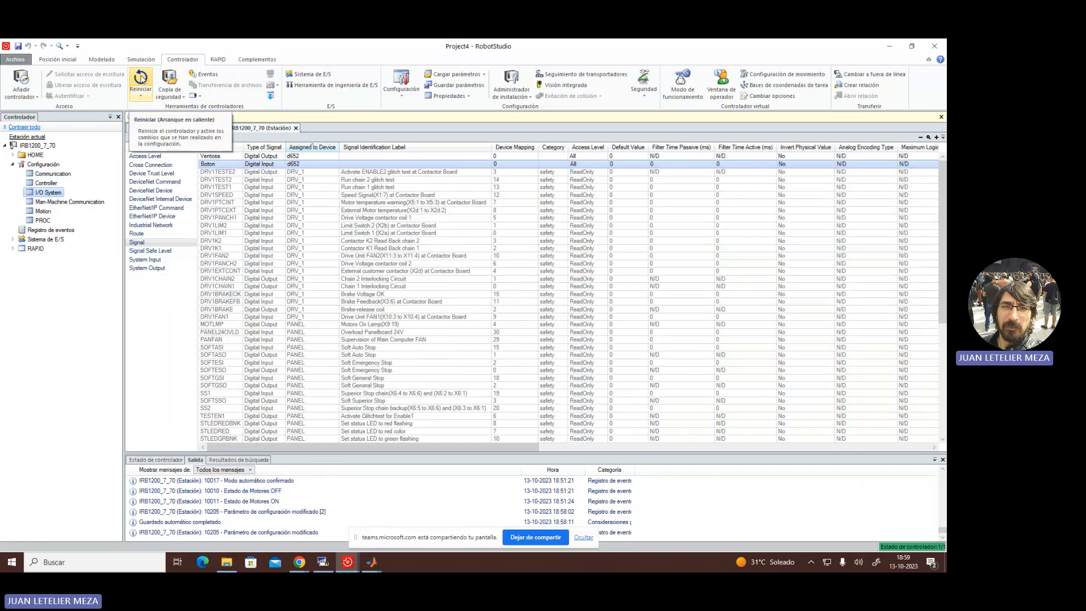
# - Warm-restart the controller to activate the new signals and sort the signal list by assigned device again
pyautogui.click(141, 79)
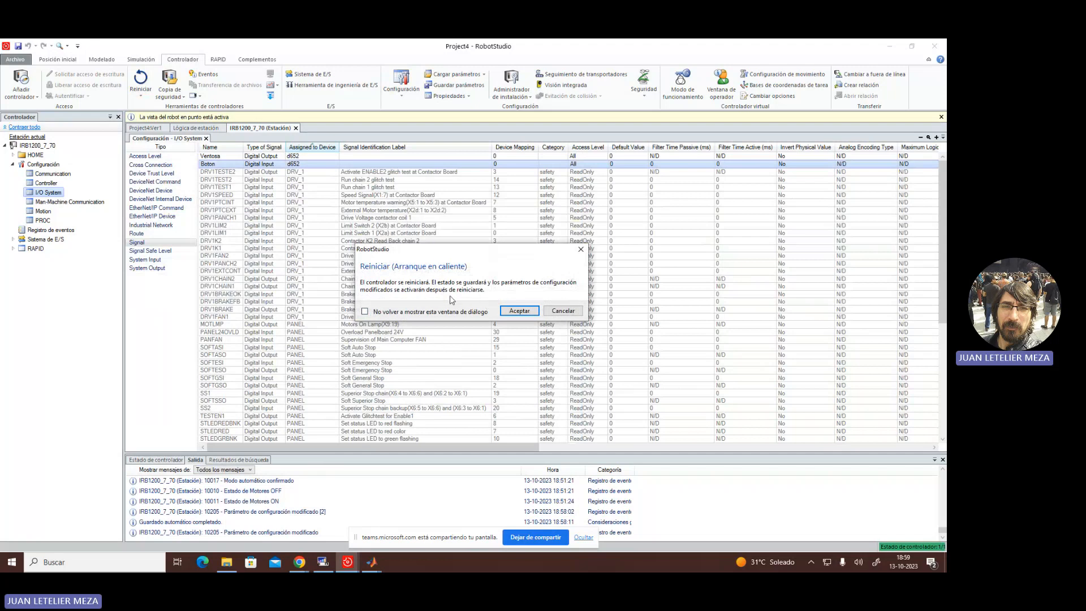
pyautogui.click(519, 311)
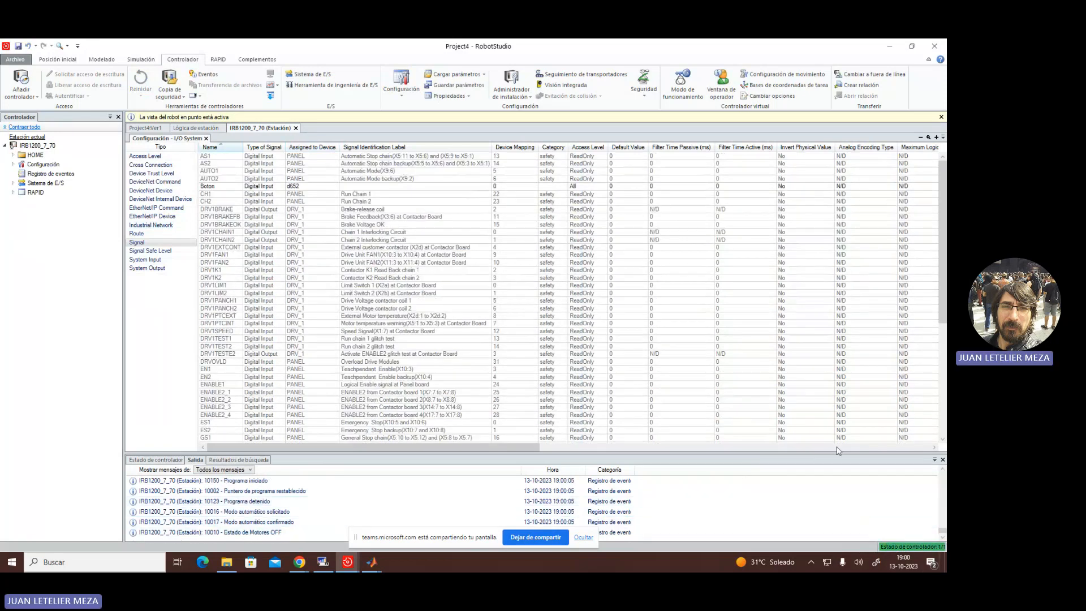
pyautogui.click(313, 150)
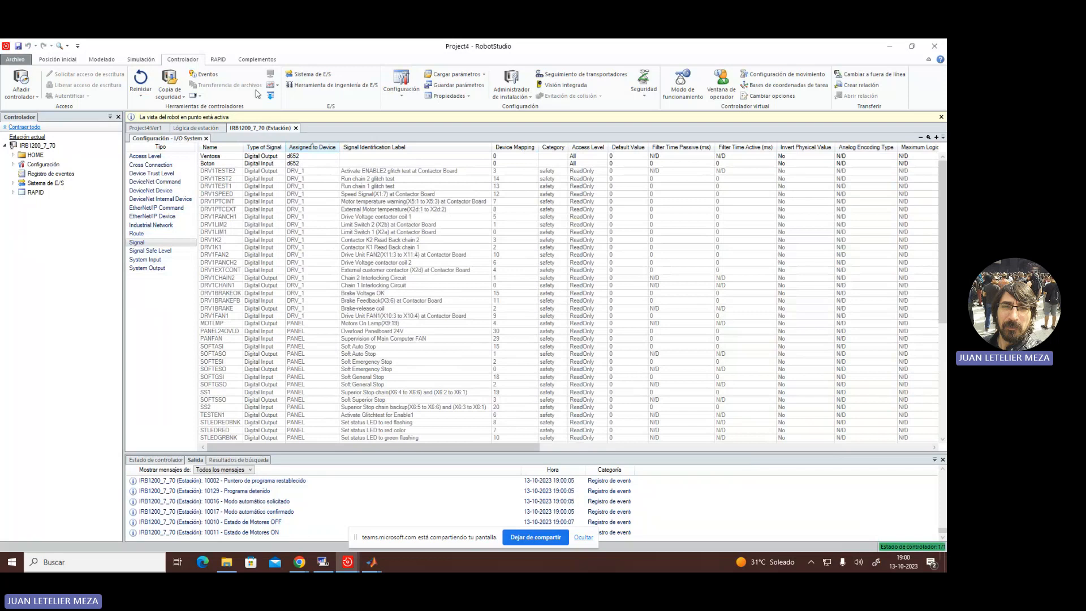
# - In the station logic, expose the controller's Ventosa signal, connect it to Mi_Ventosa's DI_Coge_Objeto input and align the Mi_Ventosa block with it
pyautogui.click(191, 129)
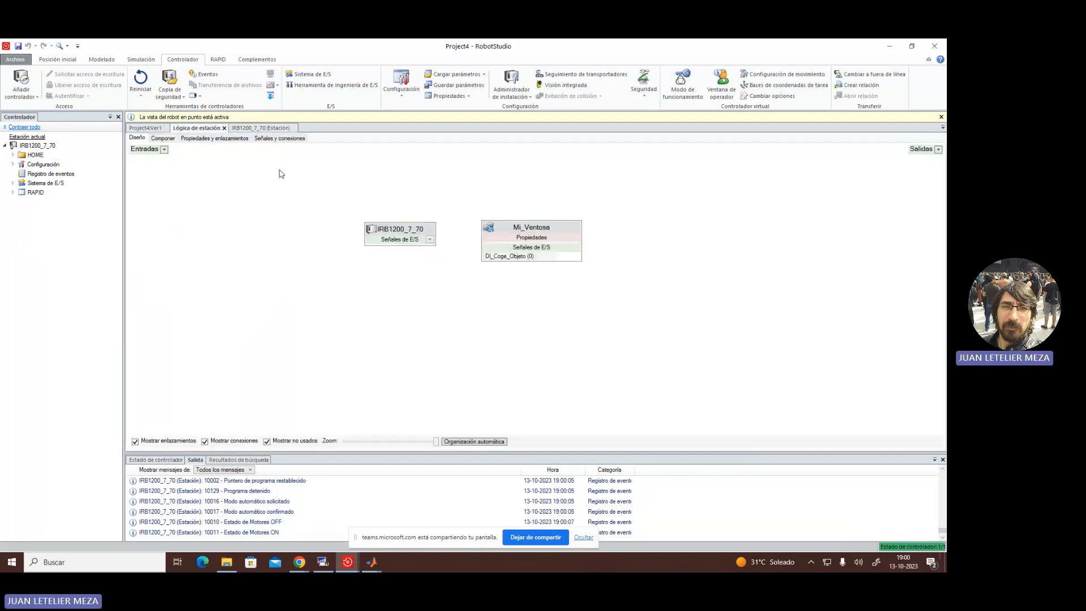
pyautogui.click(430, 240)
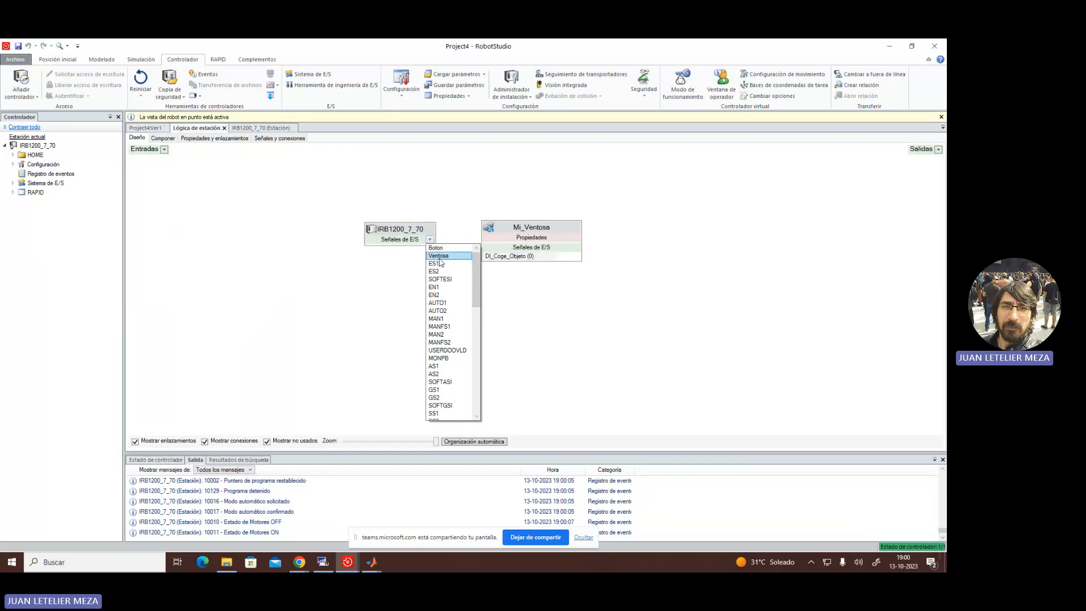
pyautogui.click(439, 257)
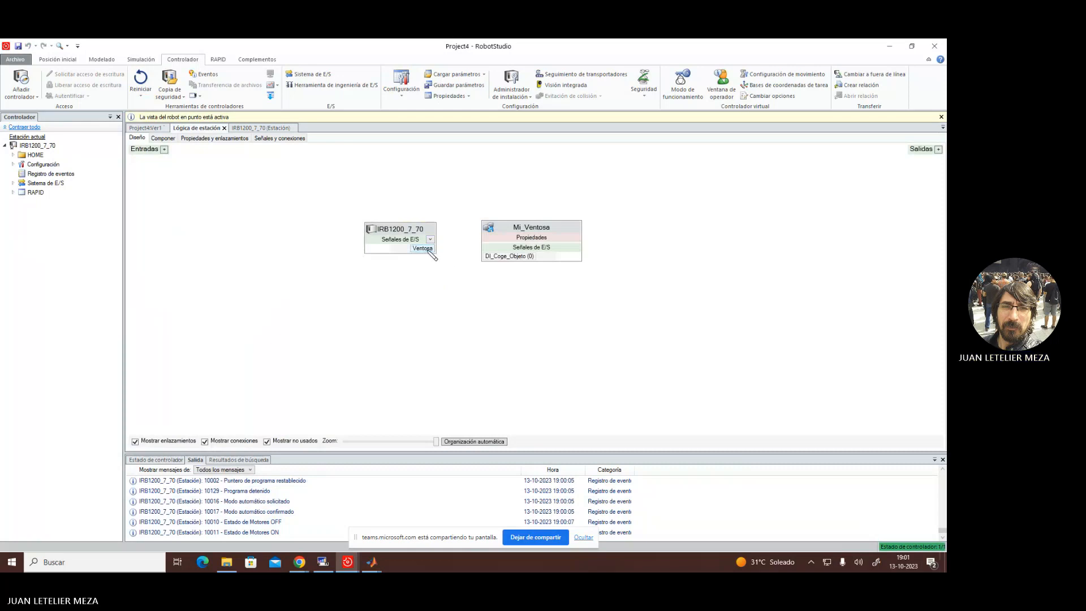
pyautogui.moveTo(428, 252); pyautogui.dragTo(489, 257)
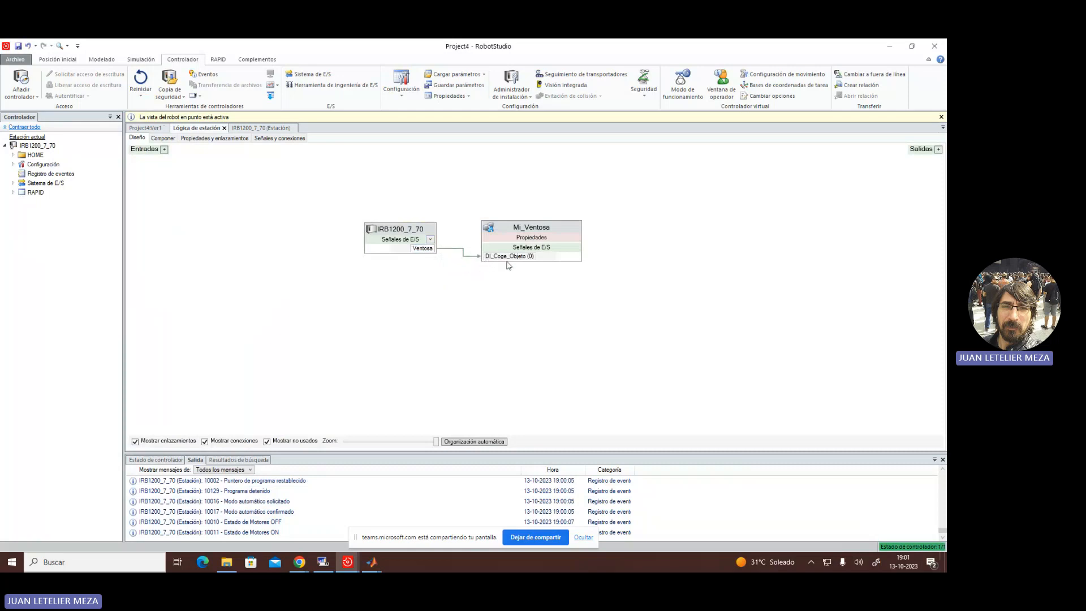
pyautogui.moveTo(525, 231); pyautogui.dragTo(527, 224)
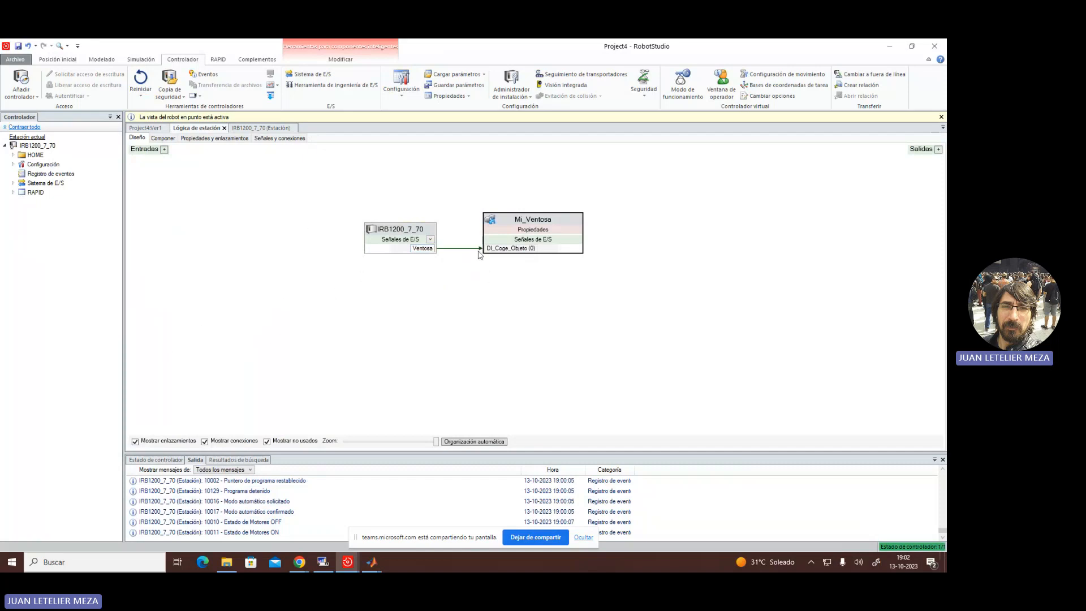
# - Insert a WaitDI action instruction for signal Boton with value 1 after the first MoveL Home in Path_10
pyautogui.click(58, 59)
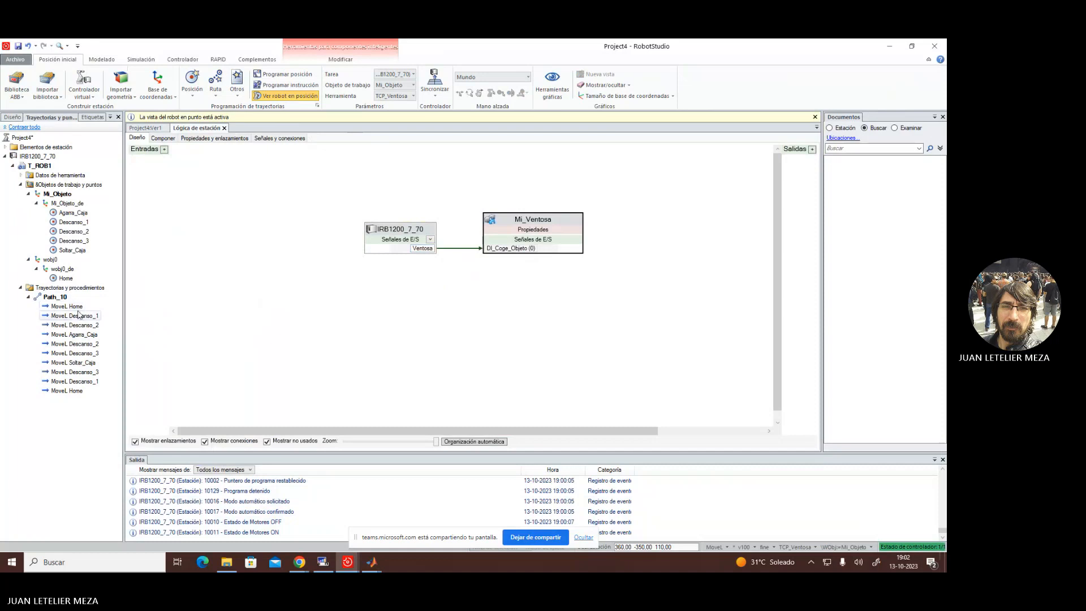
pyautogui.click(79, 307)
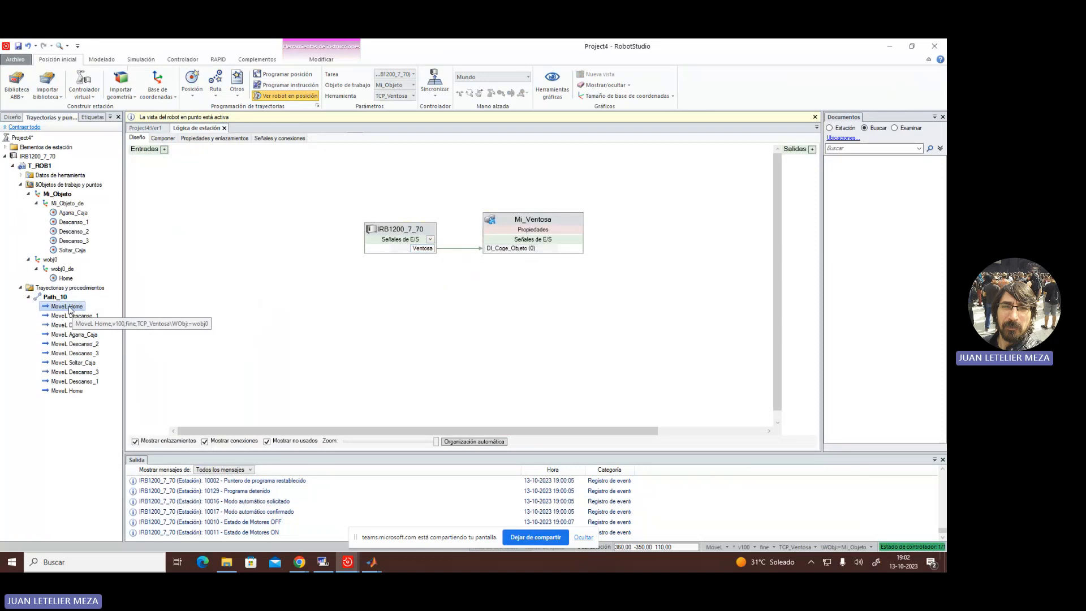
pyautogui.rightClick(70, 308)
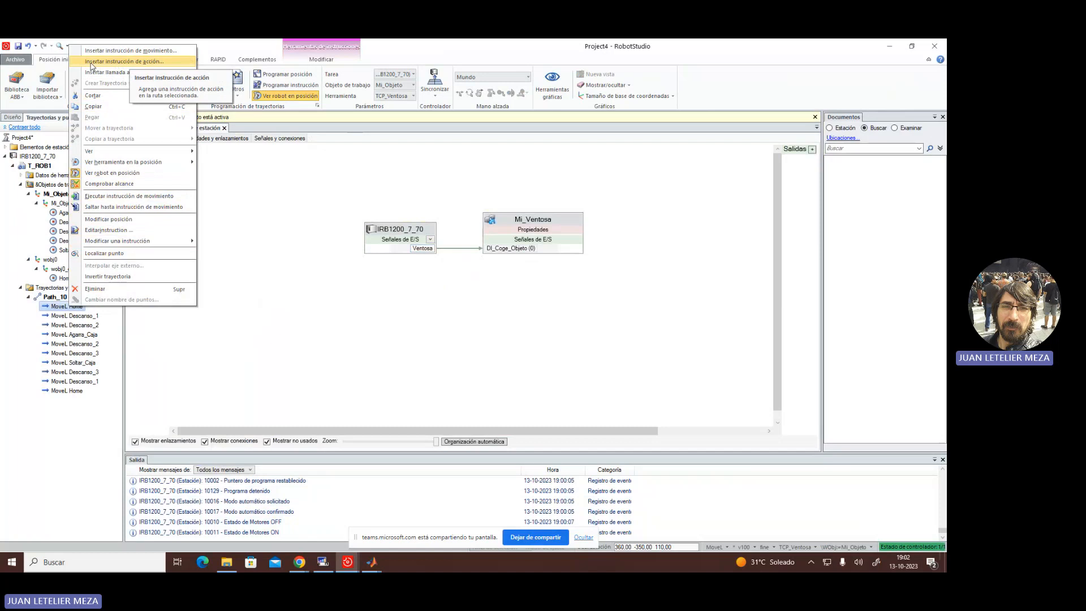
pyautogui.click(134, 64)
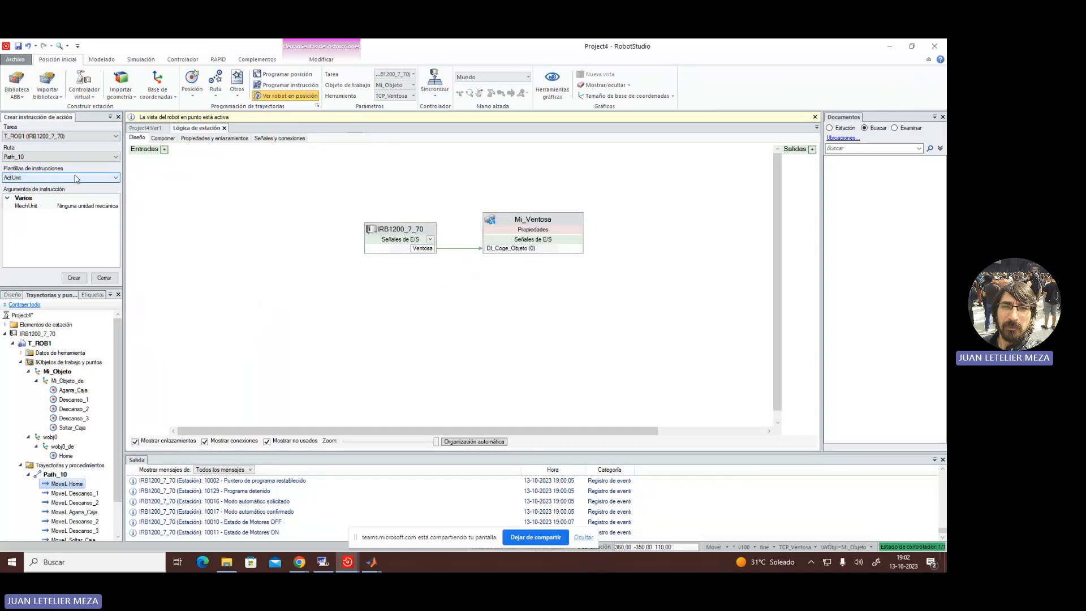
pyautogui.click(97, 179)
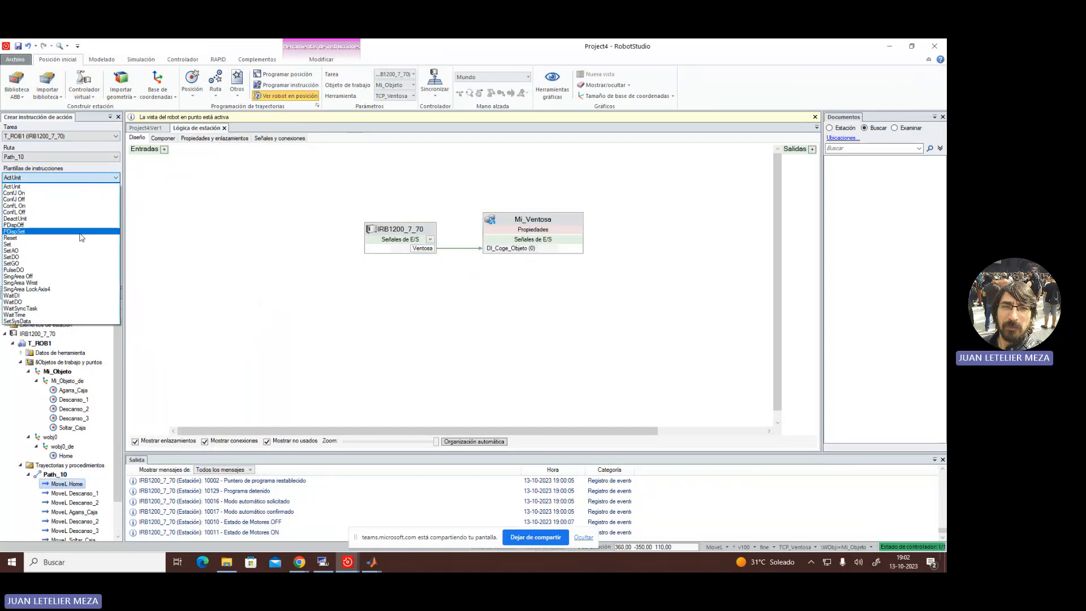
pyautogui.click(54, 297)
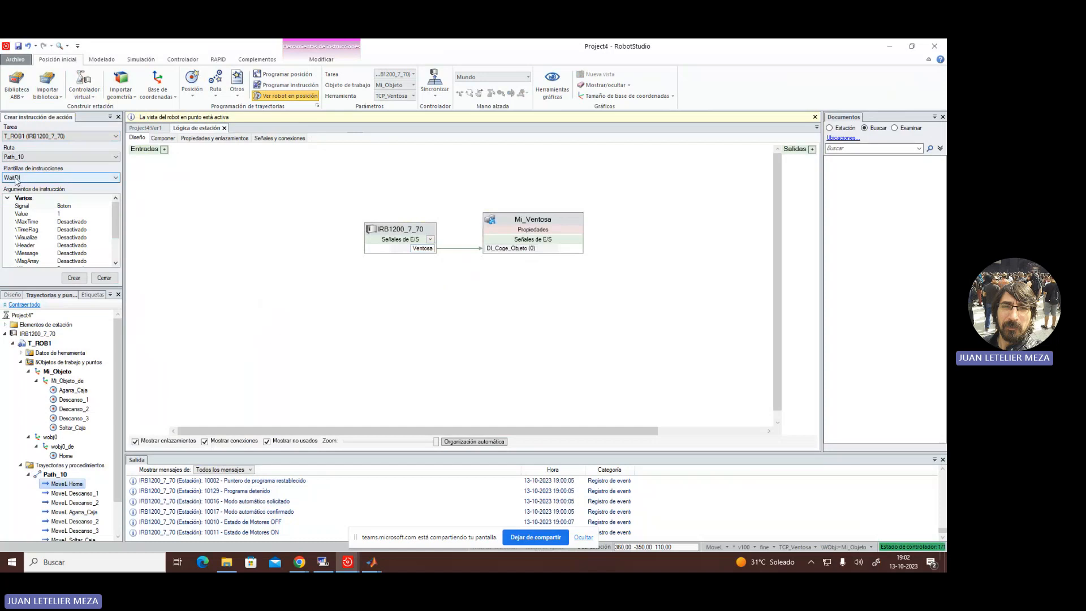
pyautogui.click(92, 207)
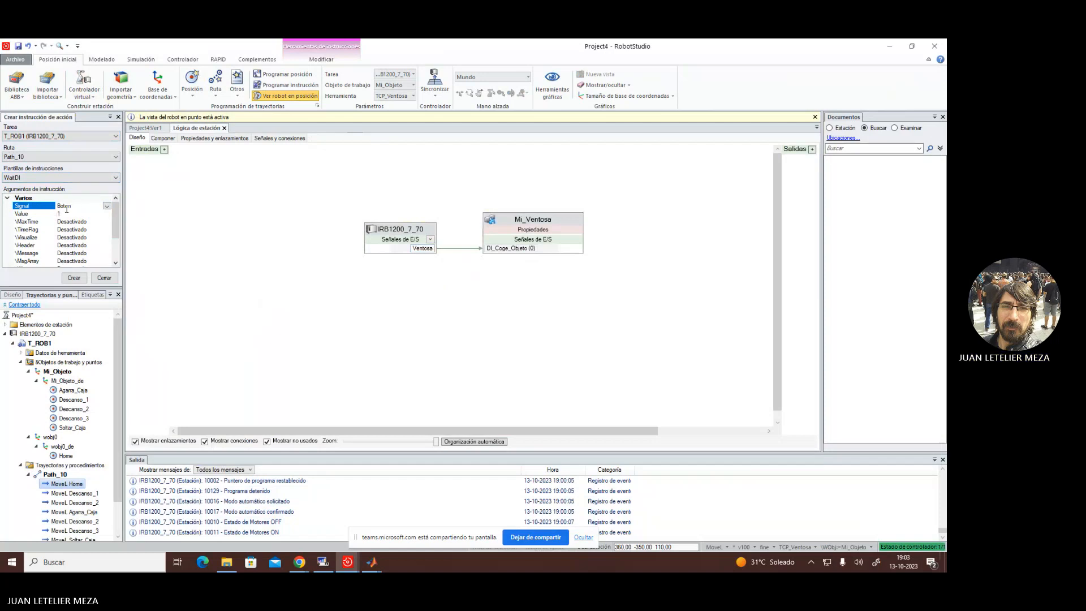
pyautogui.click(65, 215)
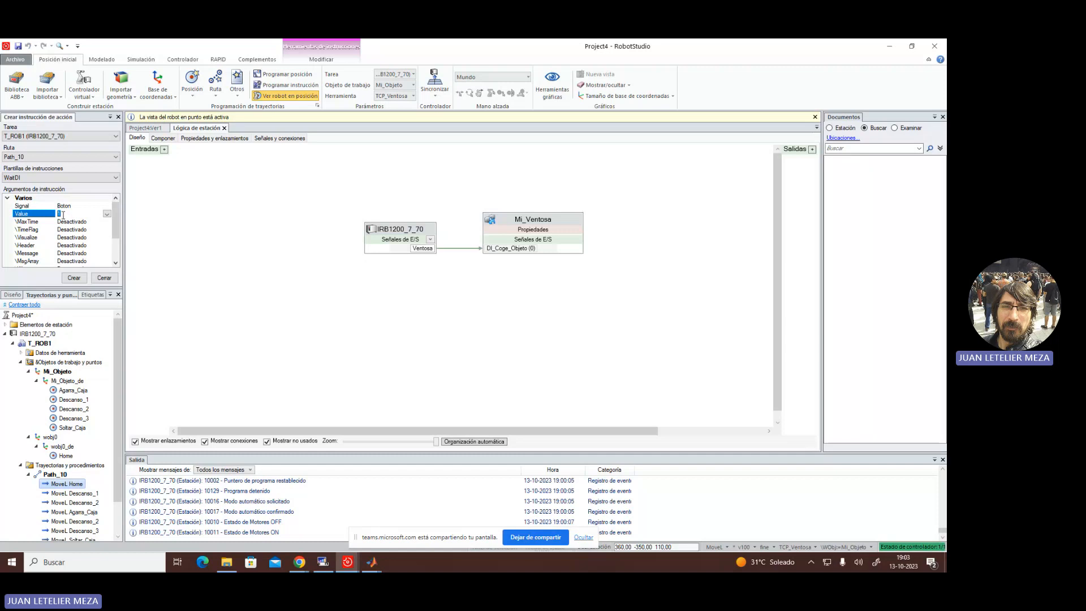
pyautogui.click(74, 278)
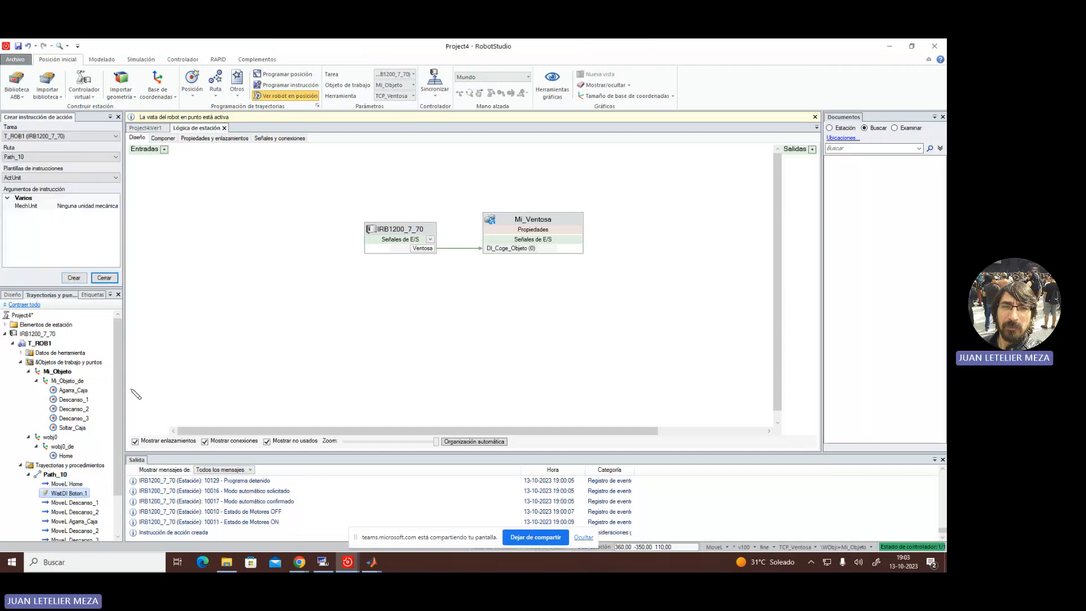
pyautogui.scroll(-2, 117, 382)
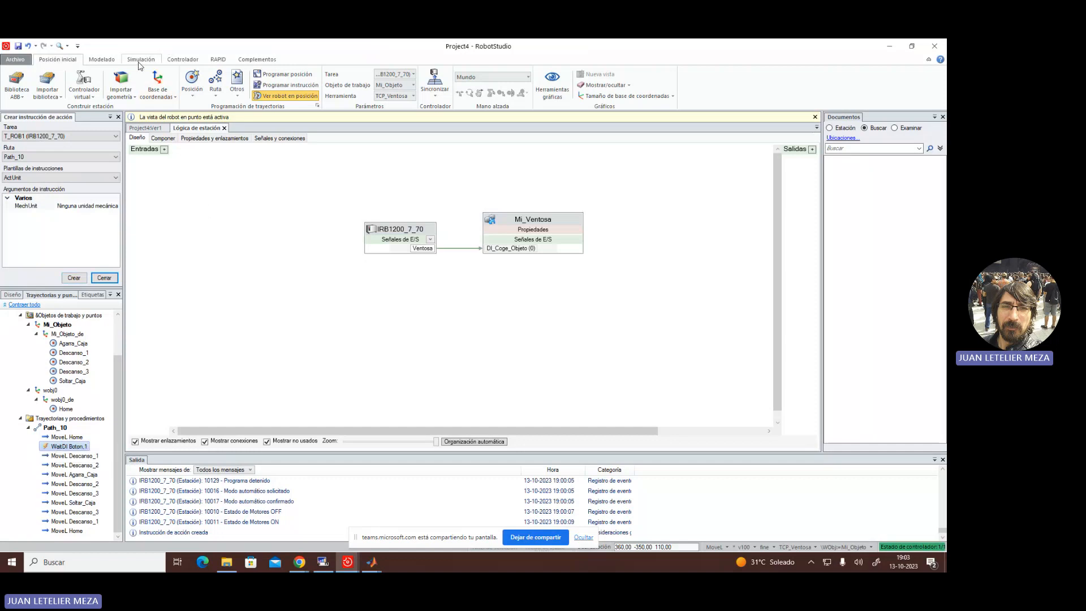
# - Show the 3D station view with the I/O simulator and filter its signals to device d652
pyautogui.click(140, 59)
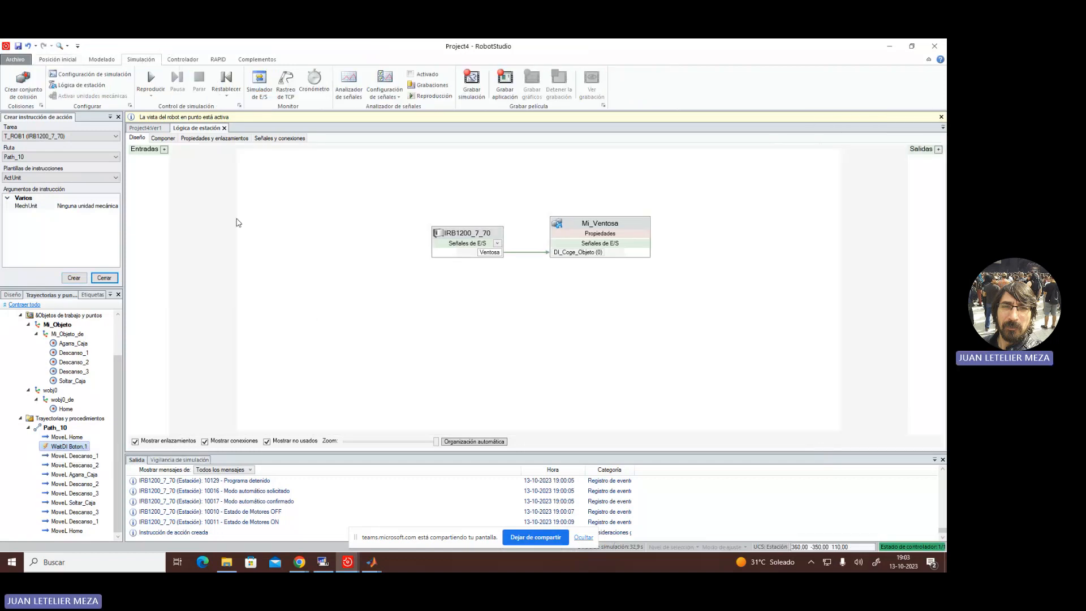
pyautogui.click(146, 128)
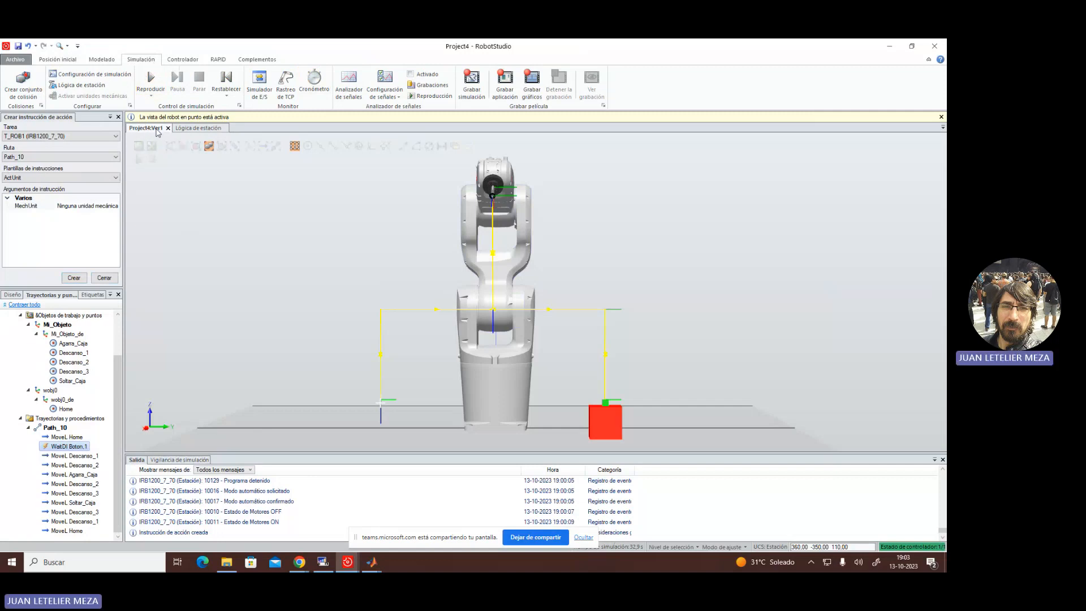
pyautogui.click(259, 93)
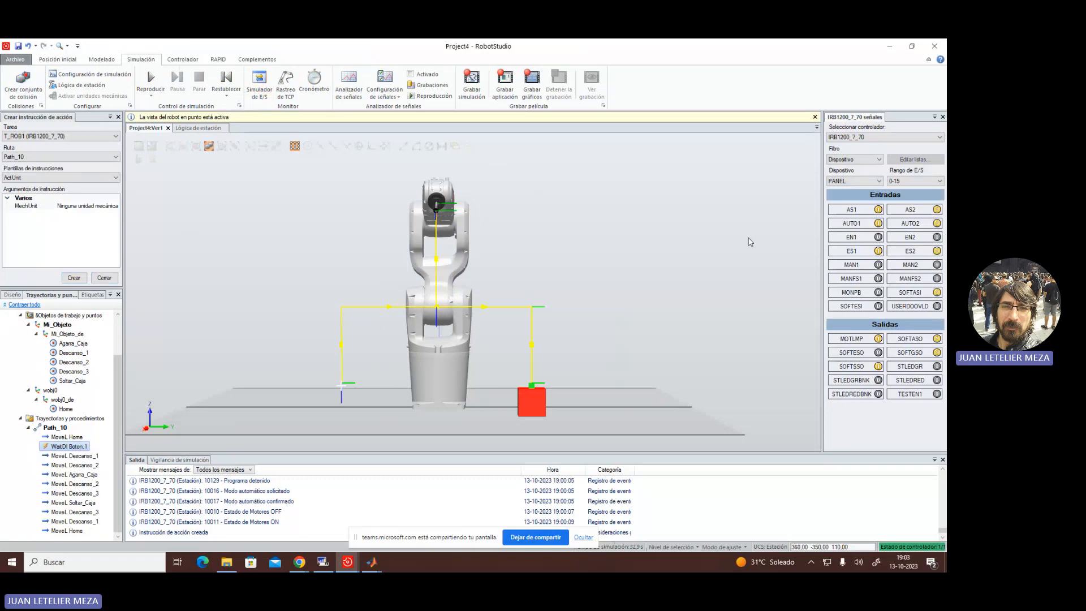
pyautogui.click(862, 182)
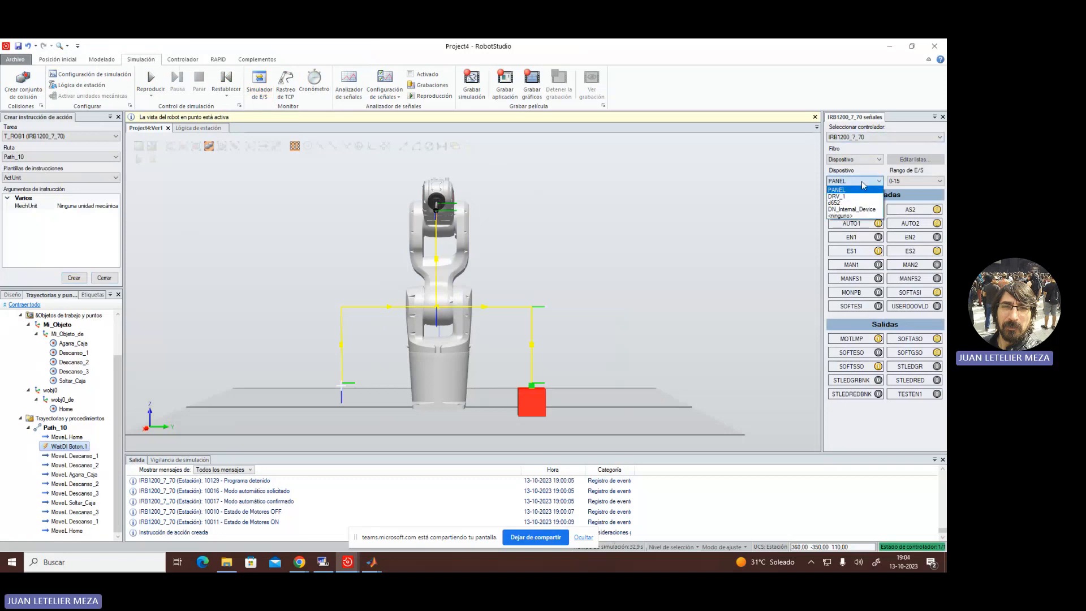
pyautogui.click(833, 203)
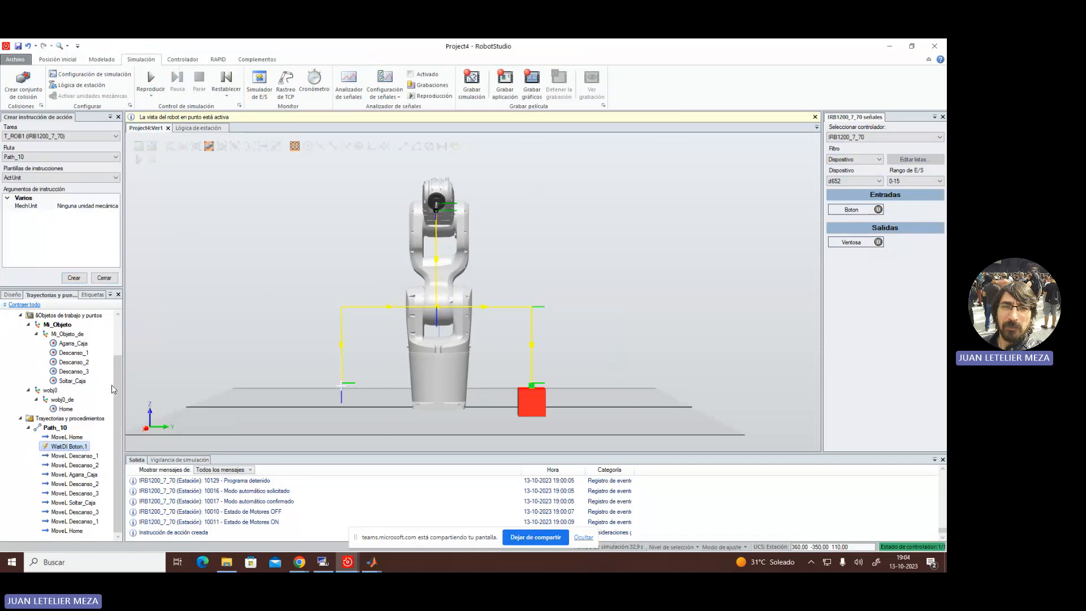
# - Run the robot along Path_10, switch the Boton input on and off to release the wait, and stop the simulation
pyautogui.rightClick(59, 431)
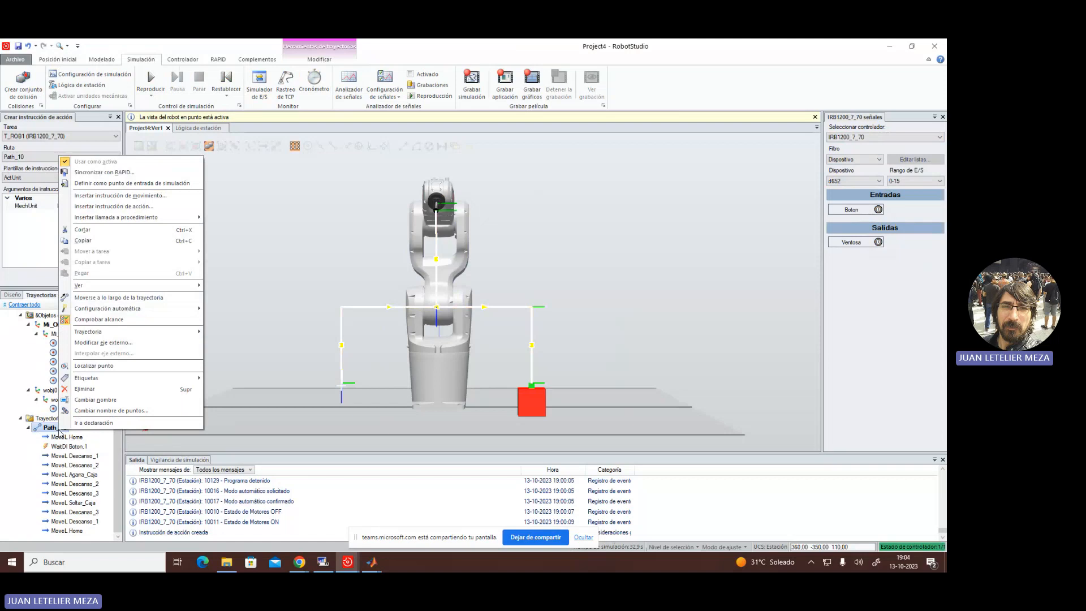
pyautogui.click(113, 299)
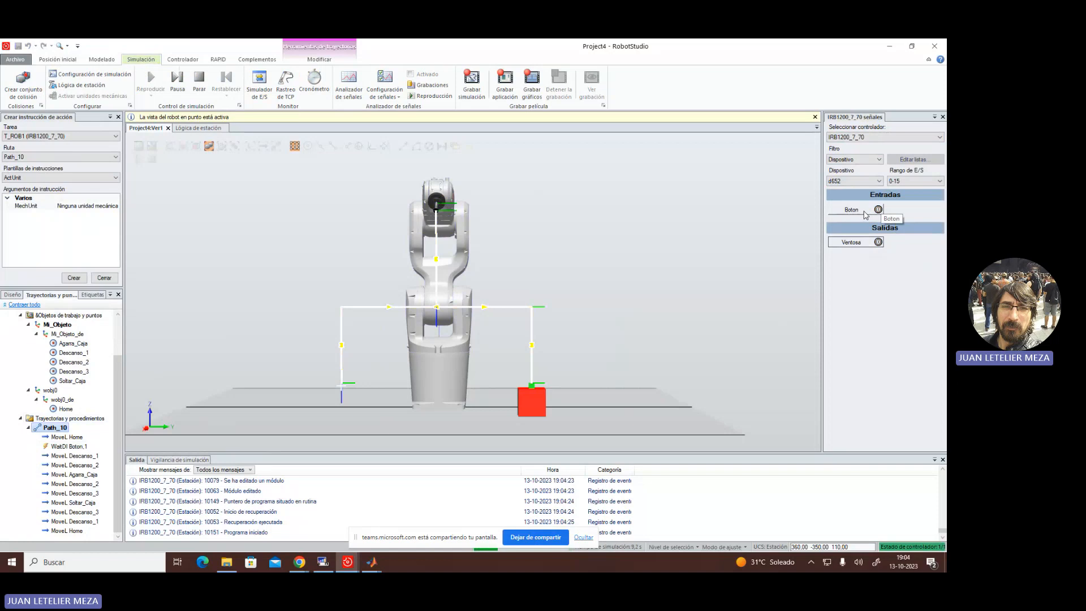
pyautogui.click(871, 212)
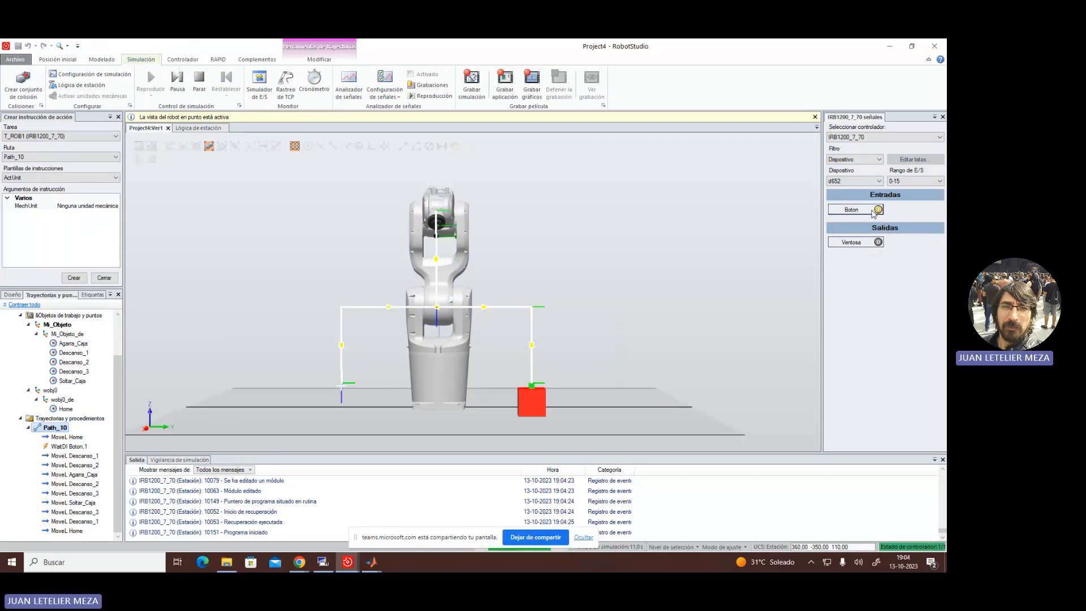
pyautogui.click(874, 212)
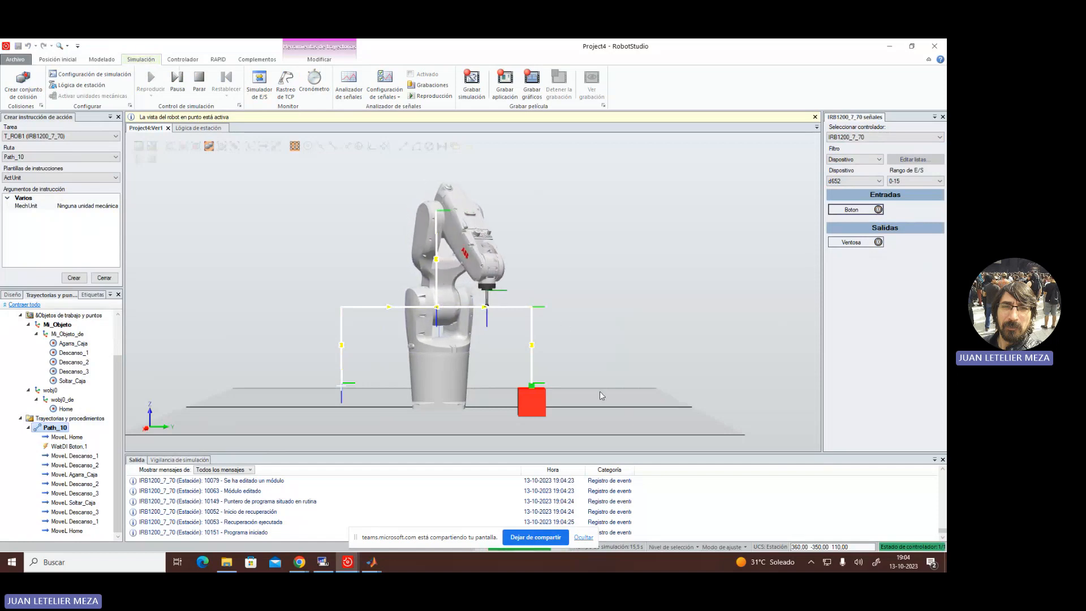
pyautogui.click(199, 82)
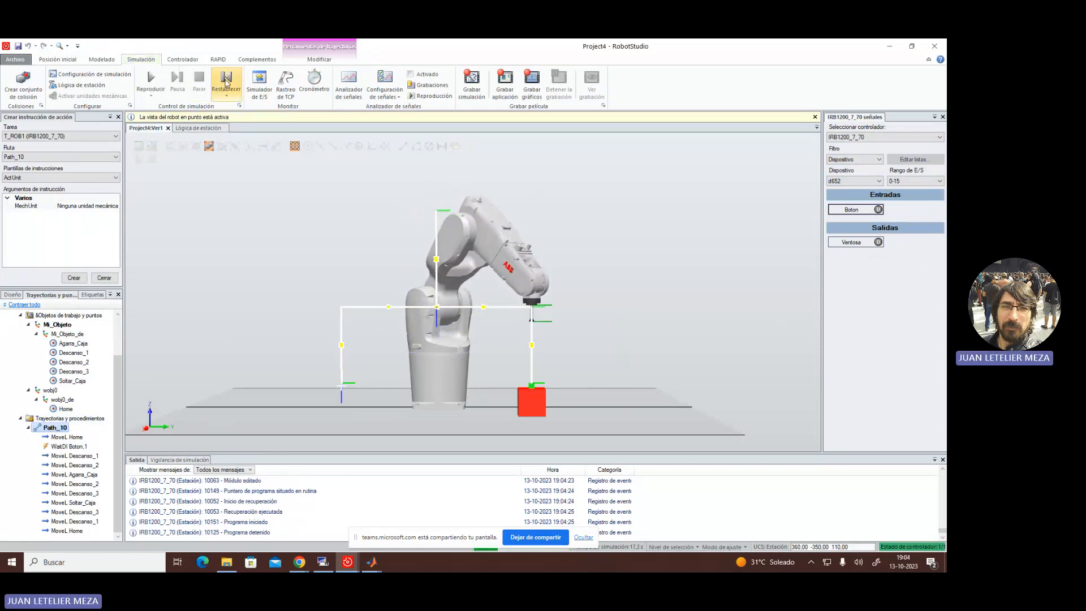
# - Try to reset the simulation and move the robot back to the first MoveL Home position
pyautogui.click(225, 82)
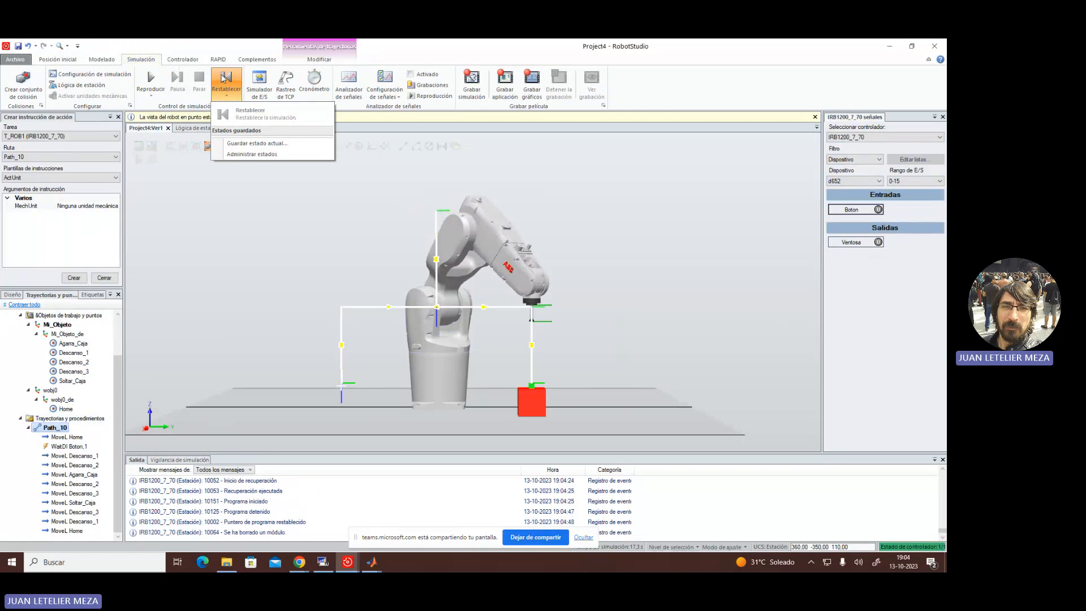
pyautogui.click(222, 79)
pyautogui.click(223, 80)
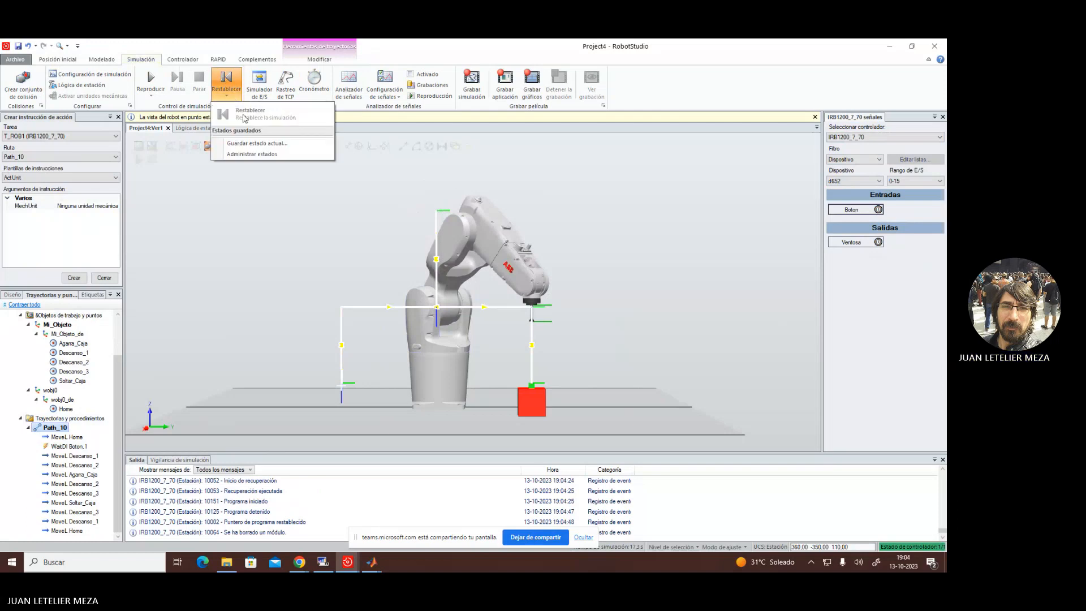
pyautogui.click(232, 97)
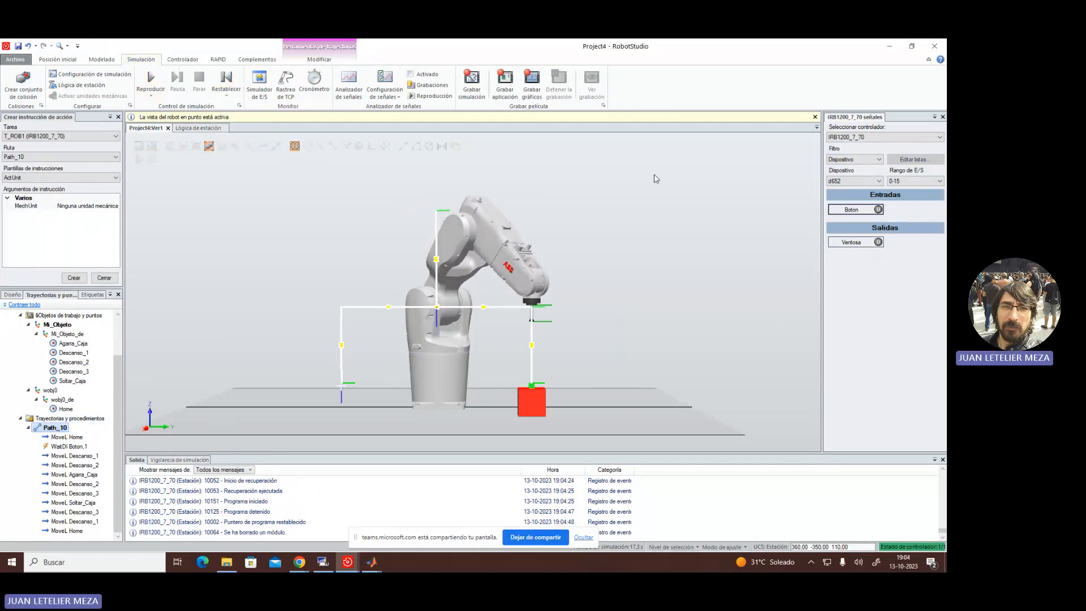
pyautogui.click(62, 436)
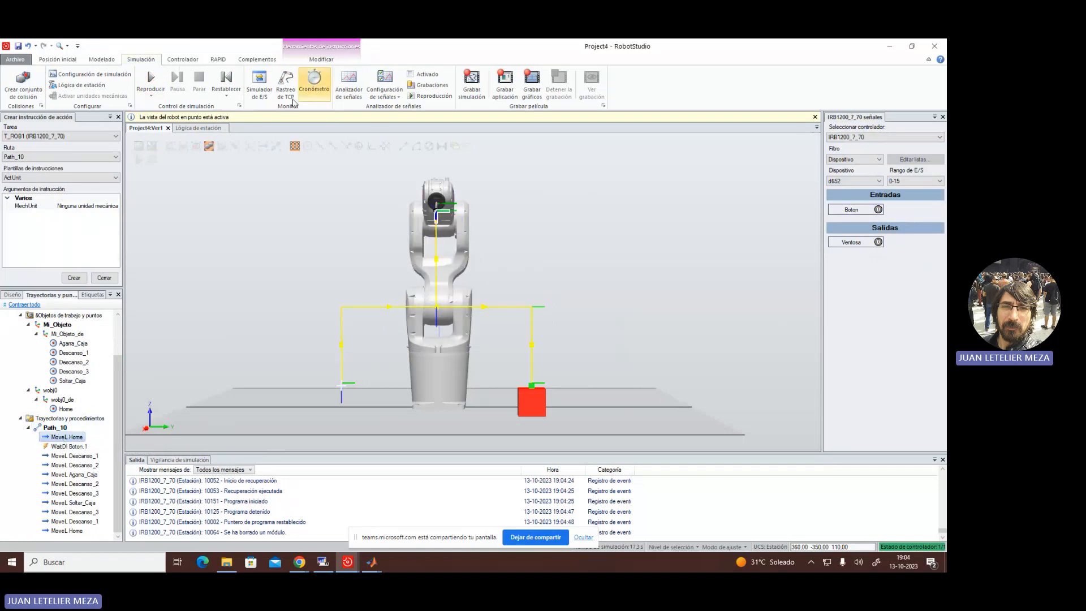
pyautogui.click(237, 87)
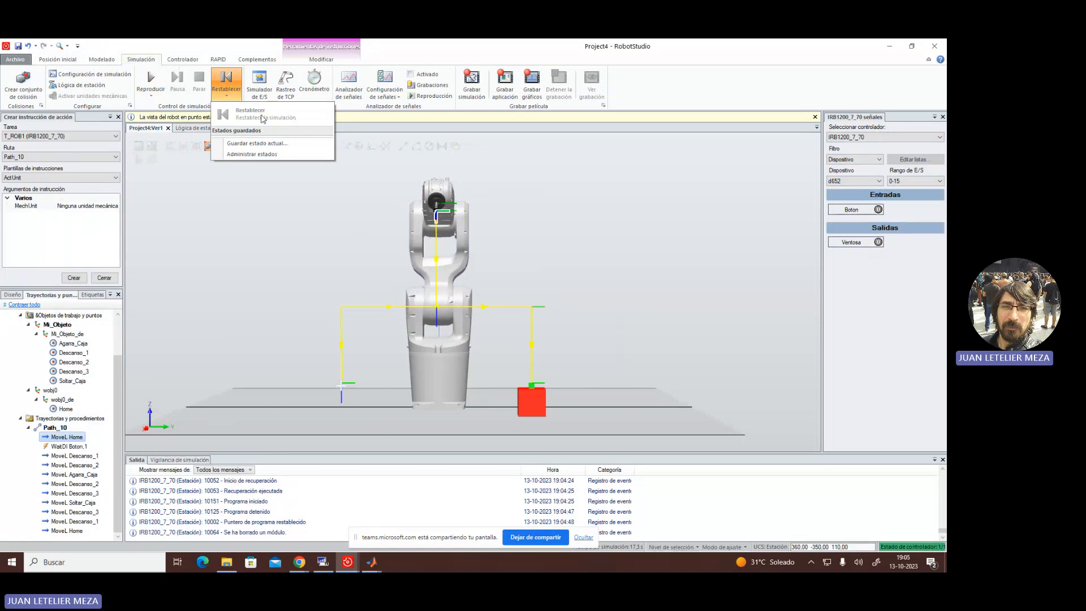
pyautogui.click(318, 178)
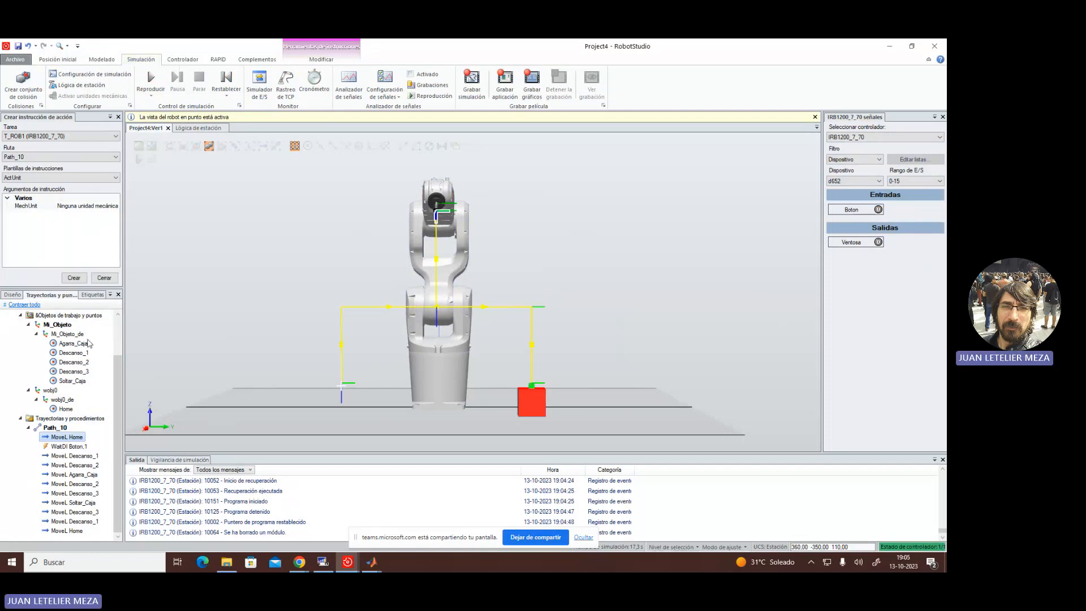
# - Insert a WaitTime action instruction of 0.5 after MoveL Agarra_Caja in Path_10
pyautogui.click(78, 477)
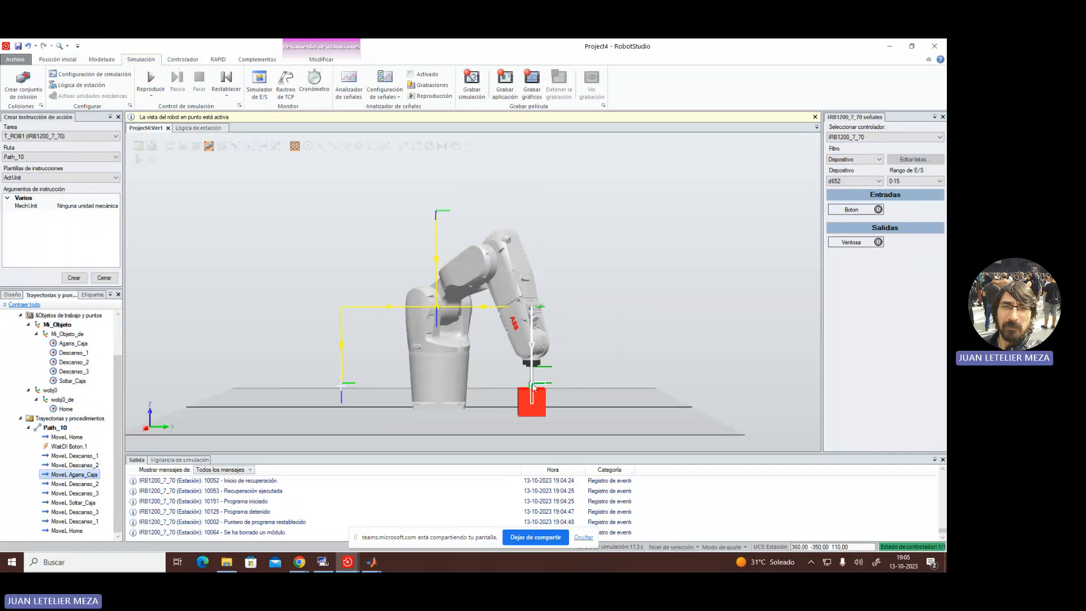
pyautogui.click(64, 178)
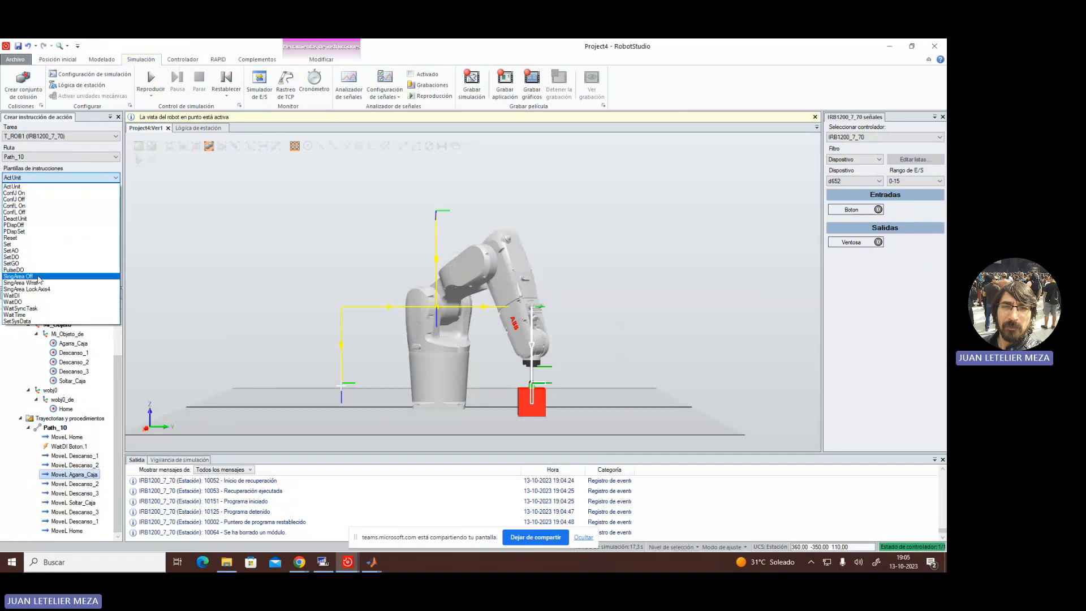
pyautogui.click(30, 315)
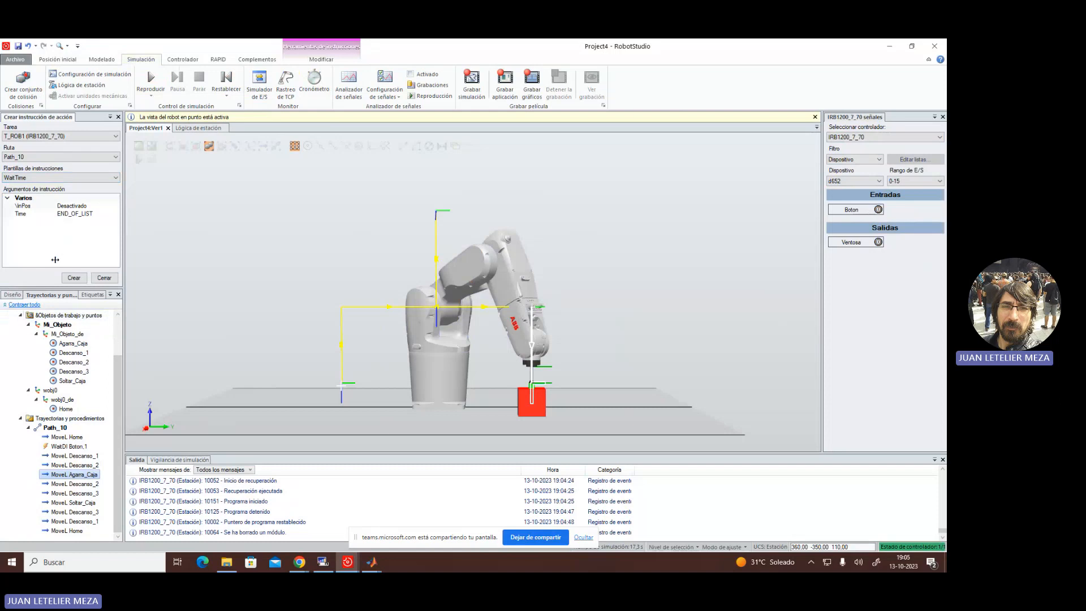
pyautogui.click(98, 214)
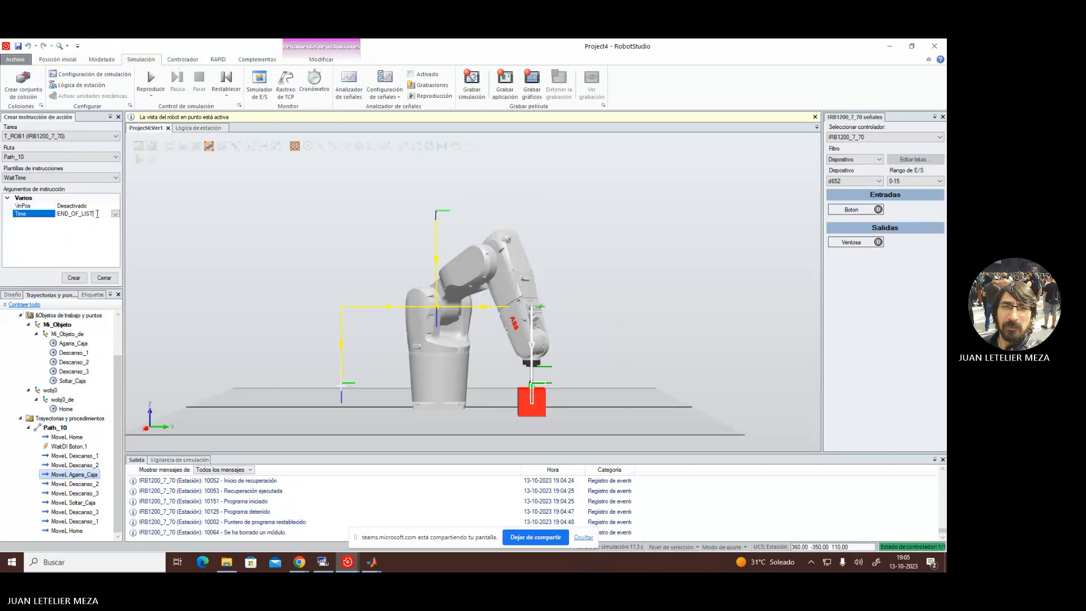
pyautogui.doubleClick(97, 214)
pyautogui.moveTo(86, 215); pyautogui.dragTo(52, 217)
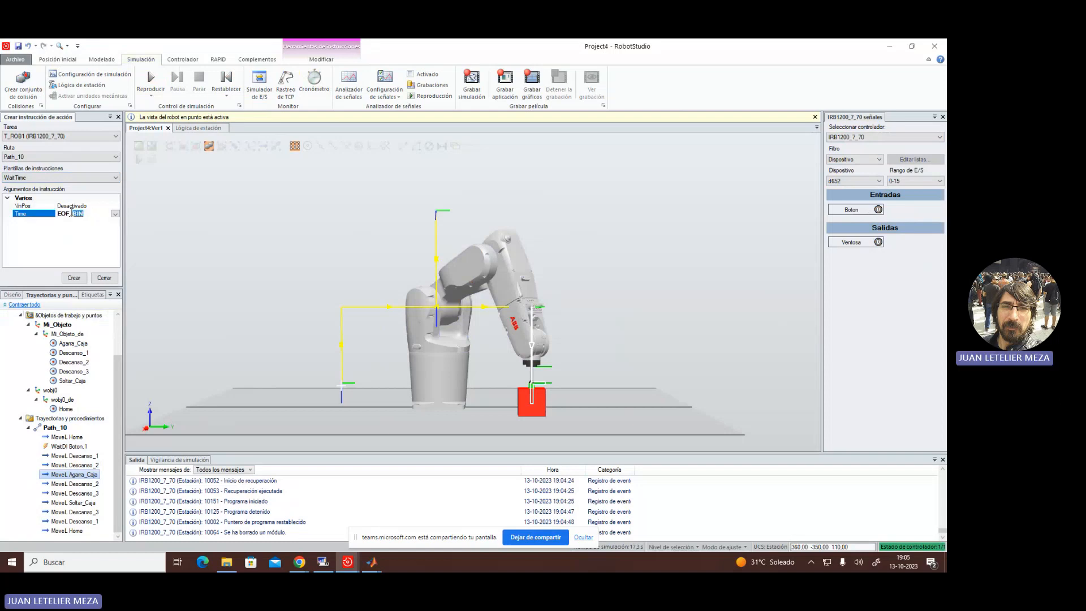
pyautogui.write('0.5')
pyautogui.click(74, 277)
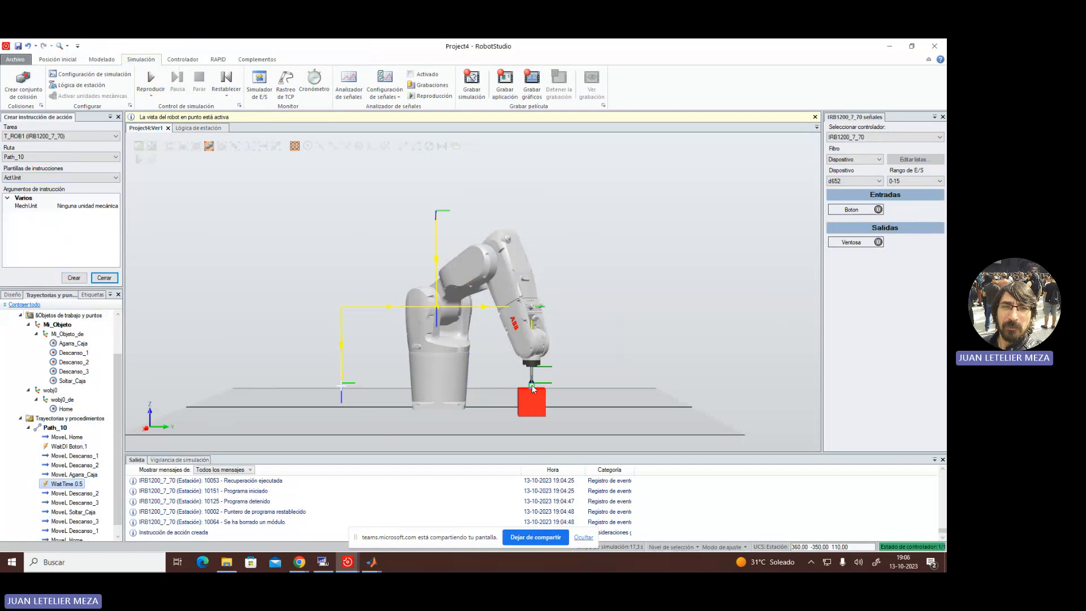
# - Insert a SetDO action instruction setting Ventosa to 1 after the WaitTime 0.5 that follows MoveL Agarra_Caja in Path_10
pyautogui.click(63, 179)
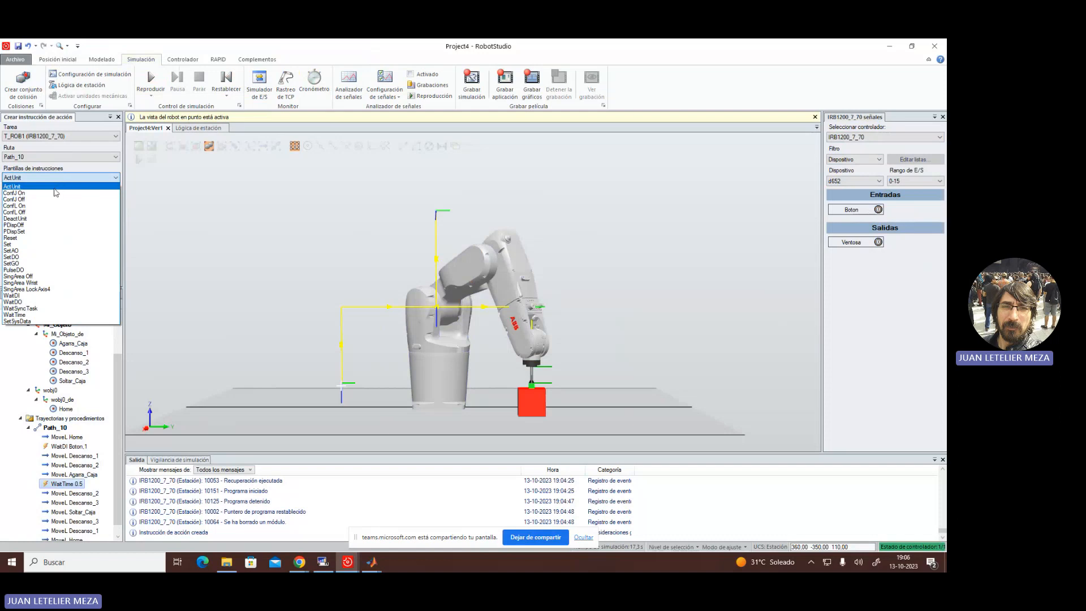
pyautogui.click(13, 257)
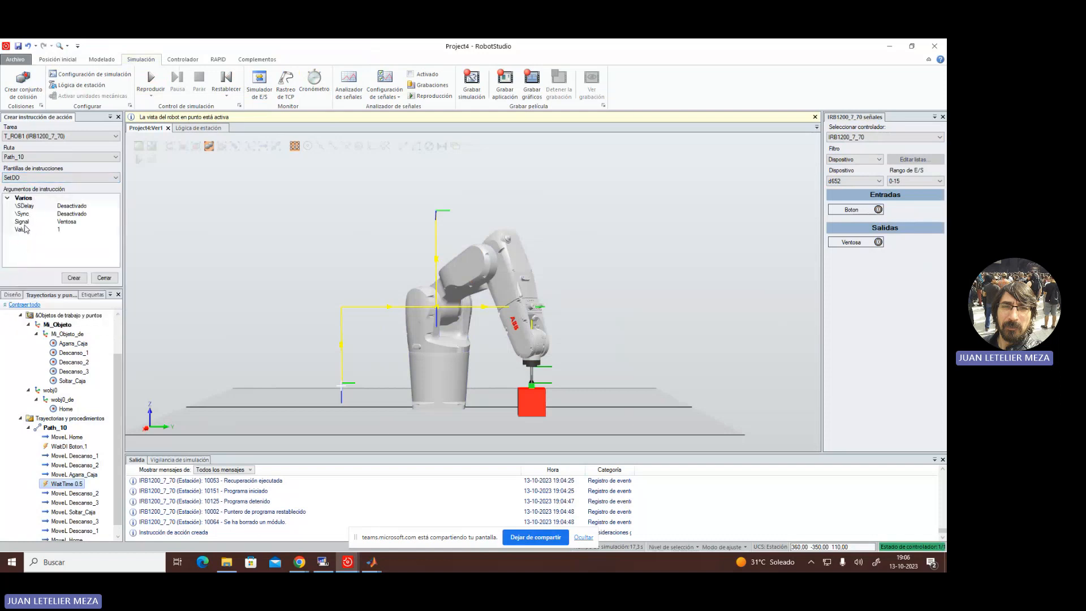
pyautogui.click(44, 222)
pyautogui.click(55, 231)
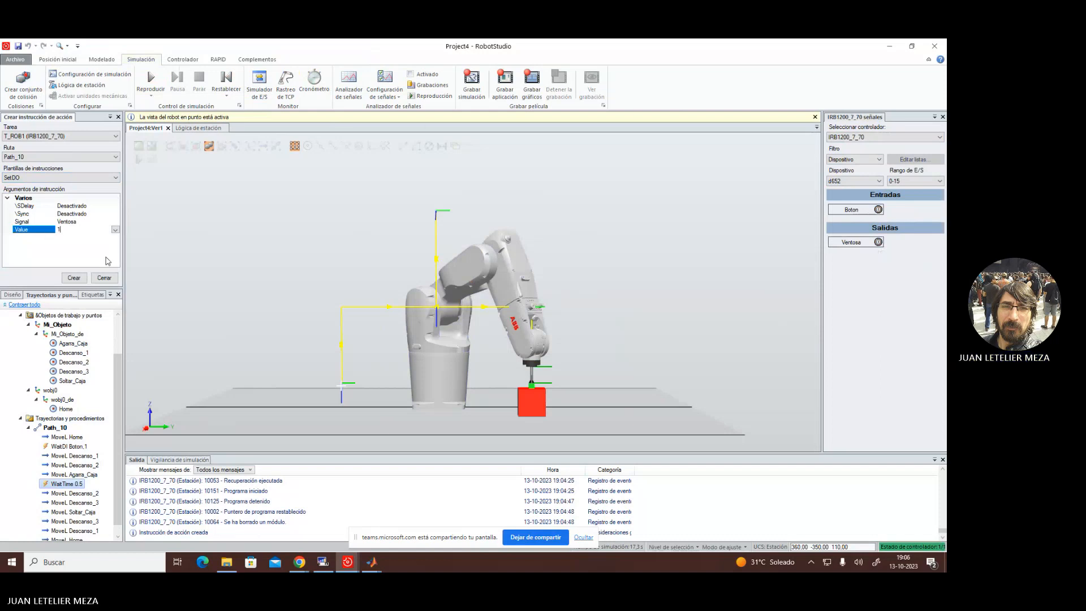
pyautogui.click(76, 279)
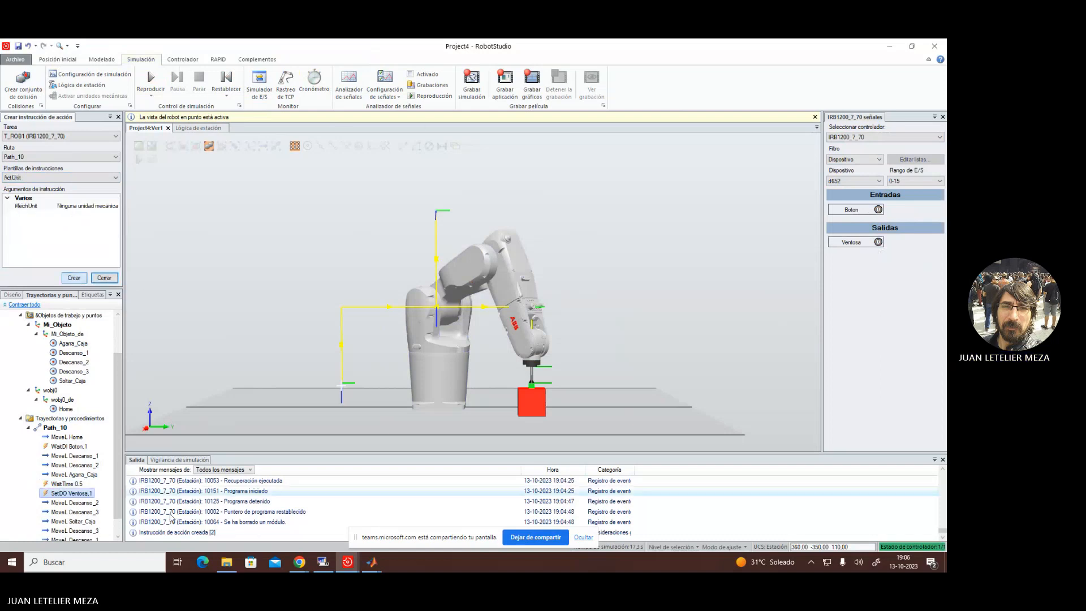
# - Insert a WaitTime action instruction of 0.5 after SetDO Ventosa,1 in Path_10
pyautogui.click(62, 178)
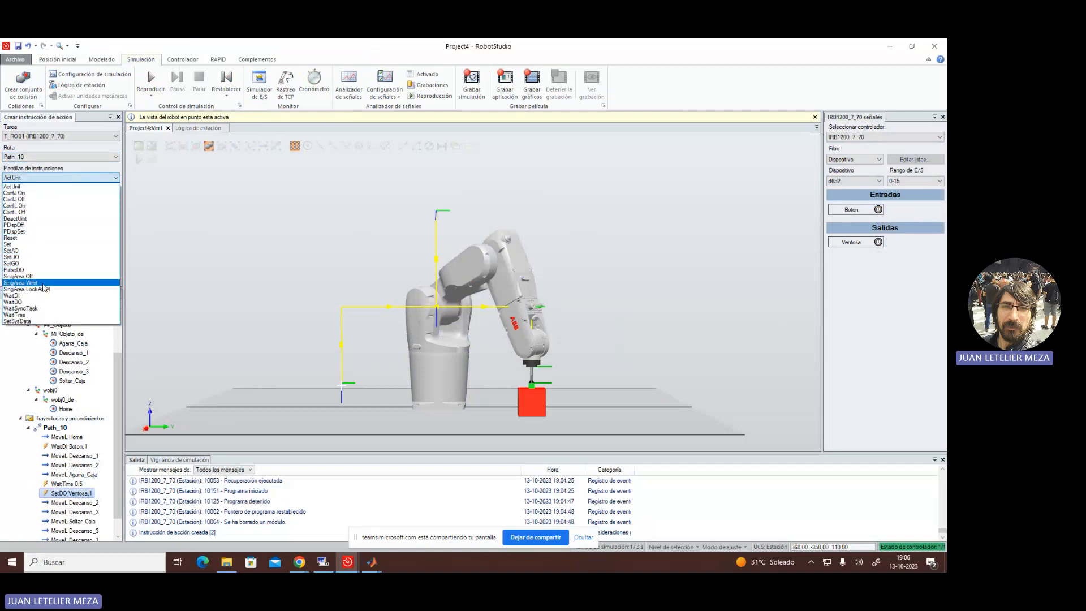
pyautogui.click(41, 315)
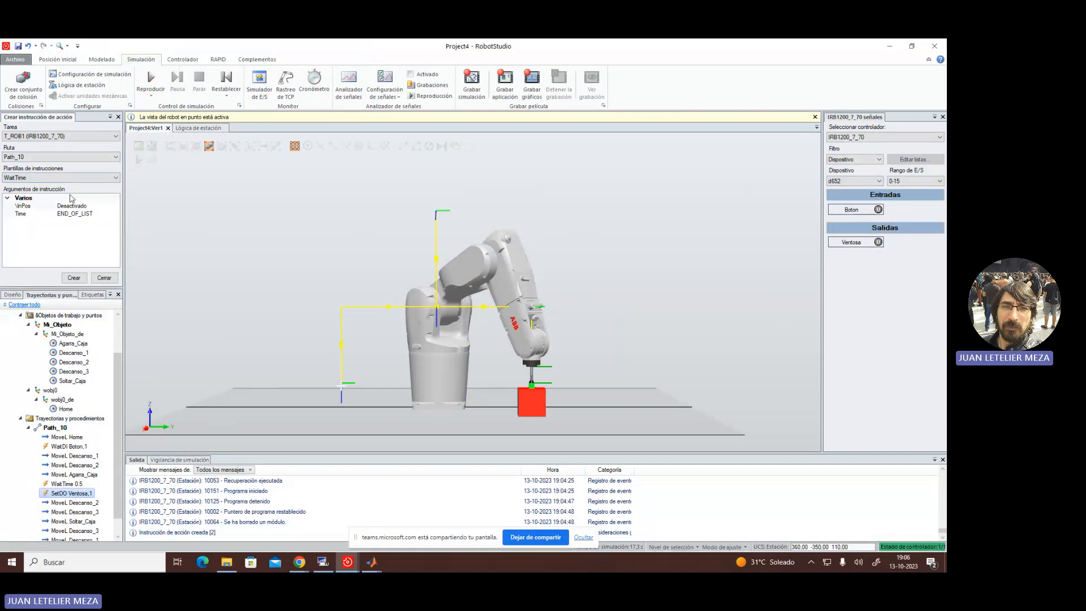
pyautogui.click(83, 215)
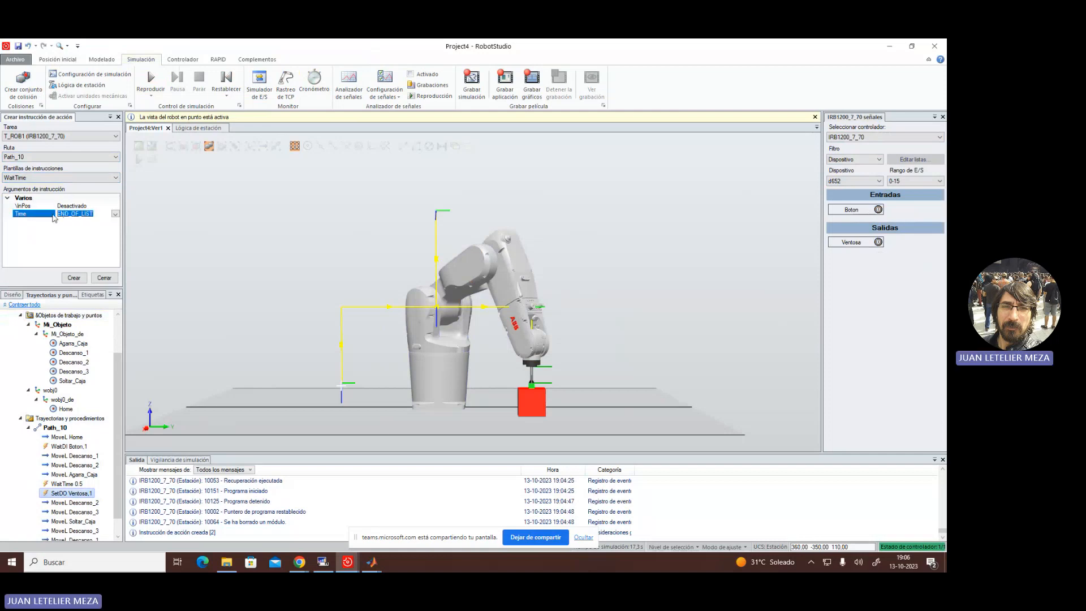
pyautogui.write('0.5')
pyautogui.click(83, 279)
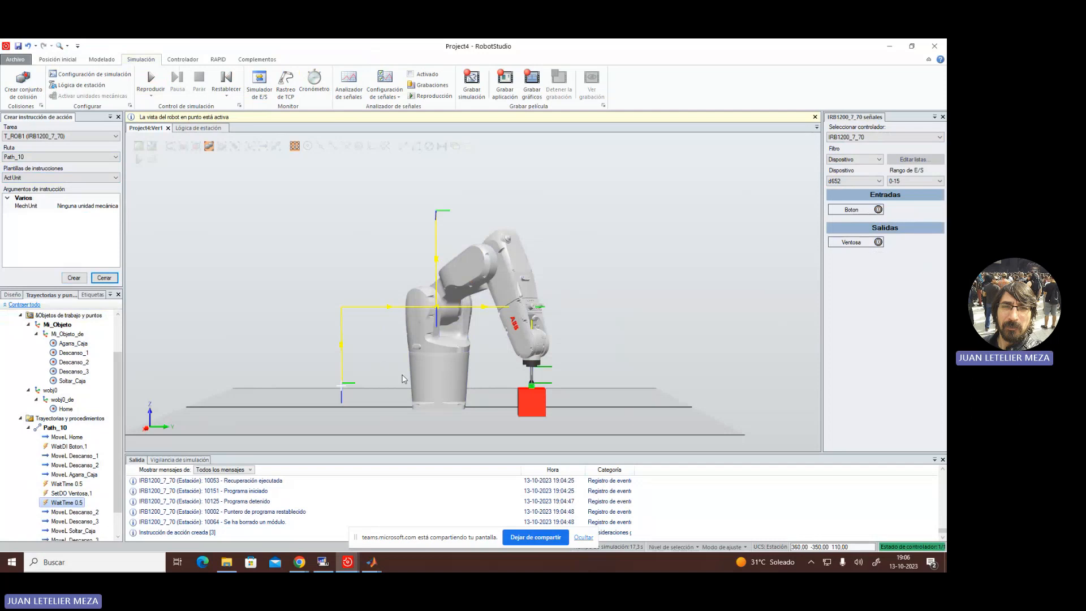
# - Insert a WaitTime action instruction of 0.5 after MoveL Soltar_Caja in Path_10
pyautogui.scroll(-1, 118, 477)
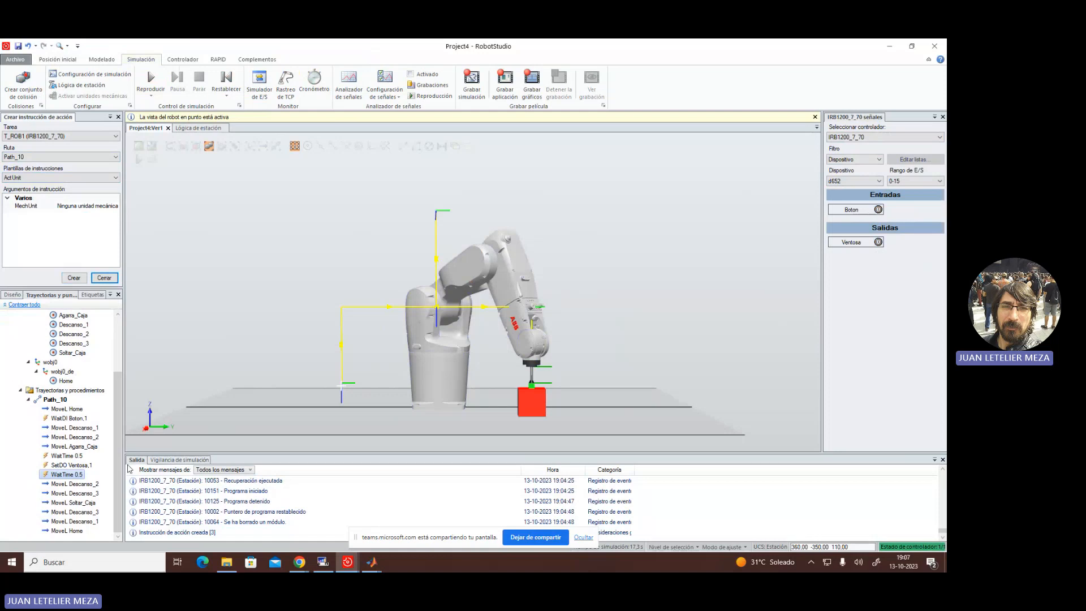
pyautogui.click(74, 502)
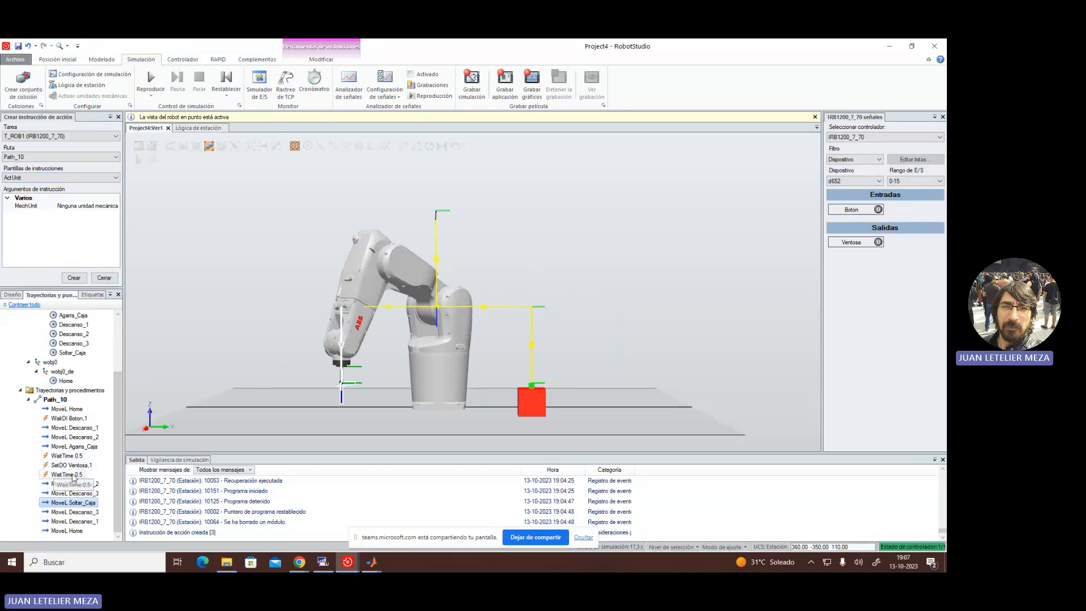
pyautogui.click(71, 178)
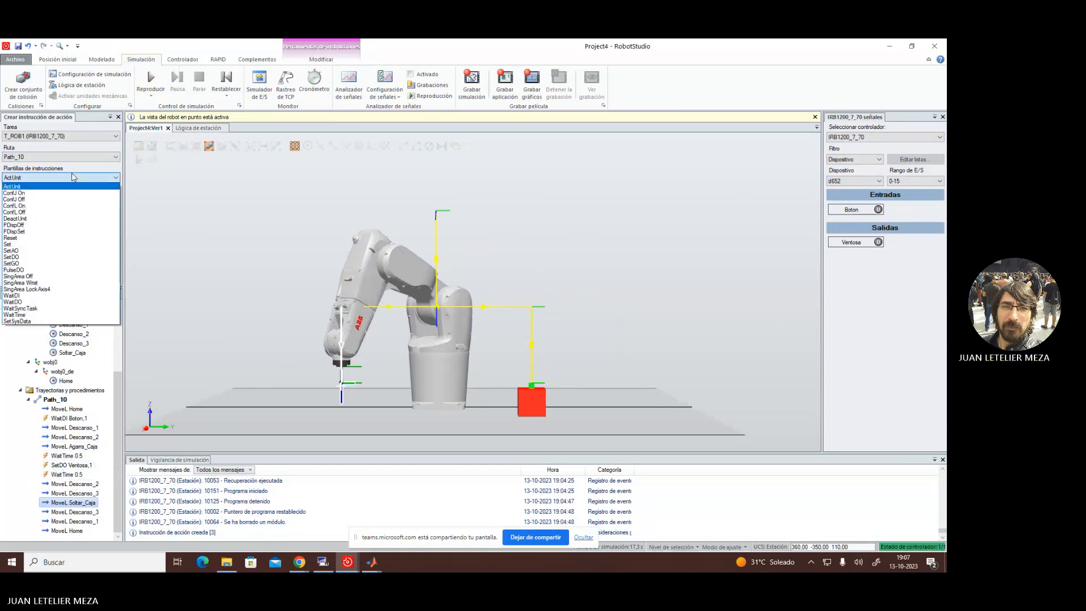
pyautogui.click(16, 317)
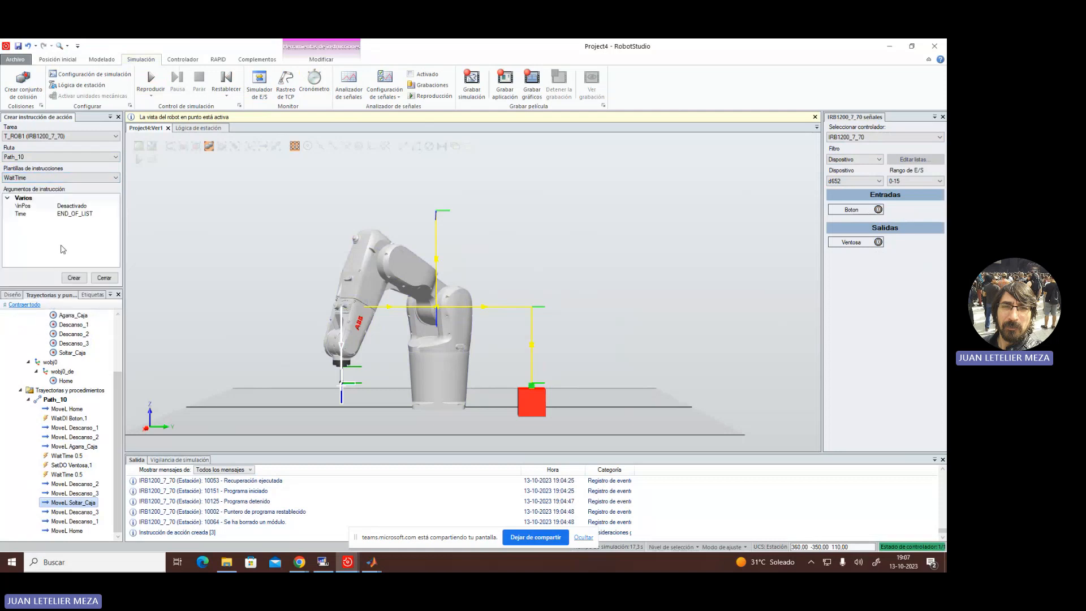
pyautogui.click(89, 213)
pyautogui.moveTo(95, 214); pyautogui.dragTo(51, 221)
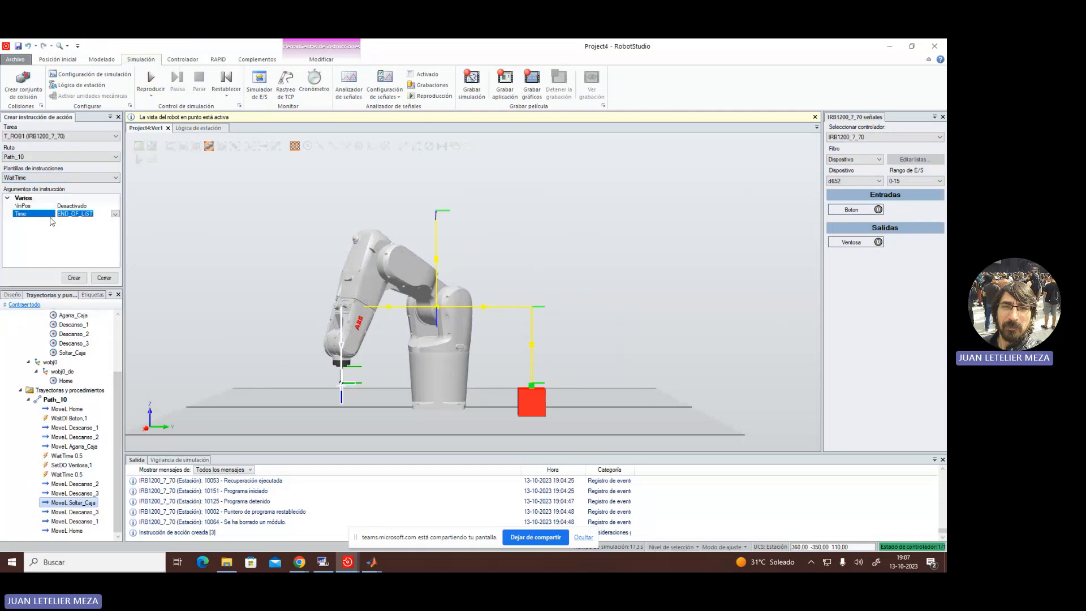
pyautogui.write('0.5')
pyautogui.click(81, 278)
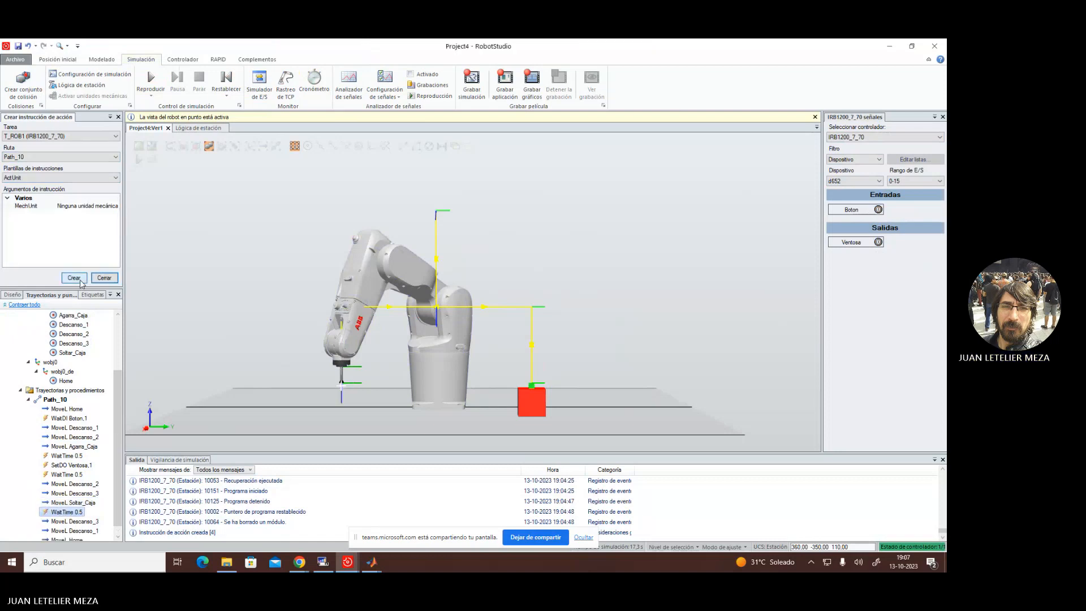
# - Insert a SetDO action instruction setting Ventosa to 0 after the WaitTime 0.5 that follows MoveL Soltar_Caja
pyautogui.click(61, 177)
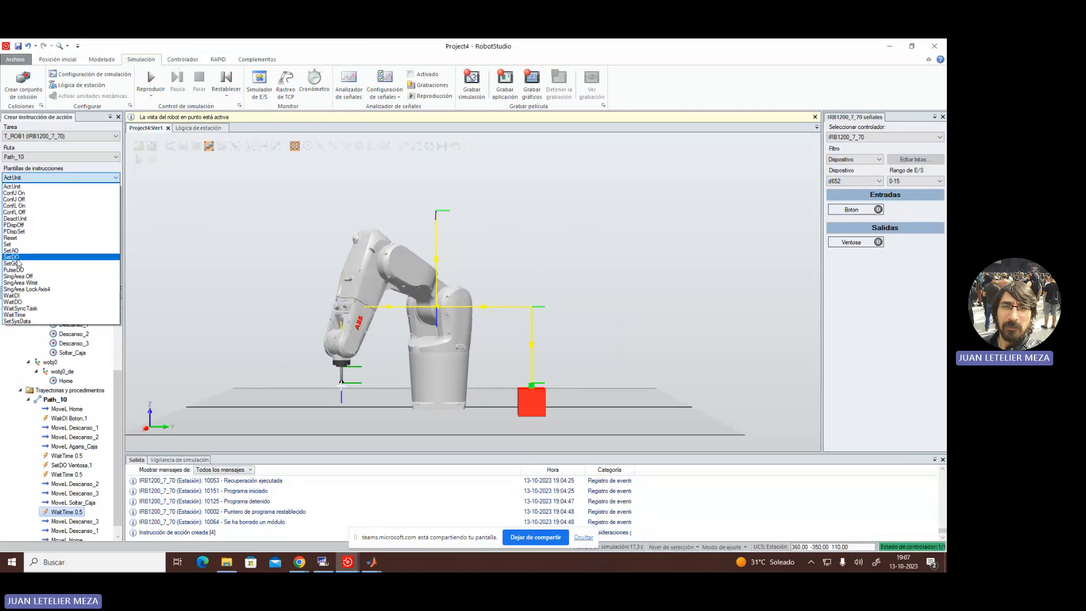
pyautogui.click(17, 258)
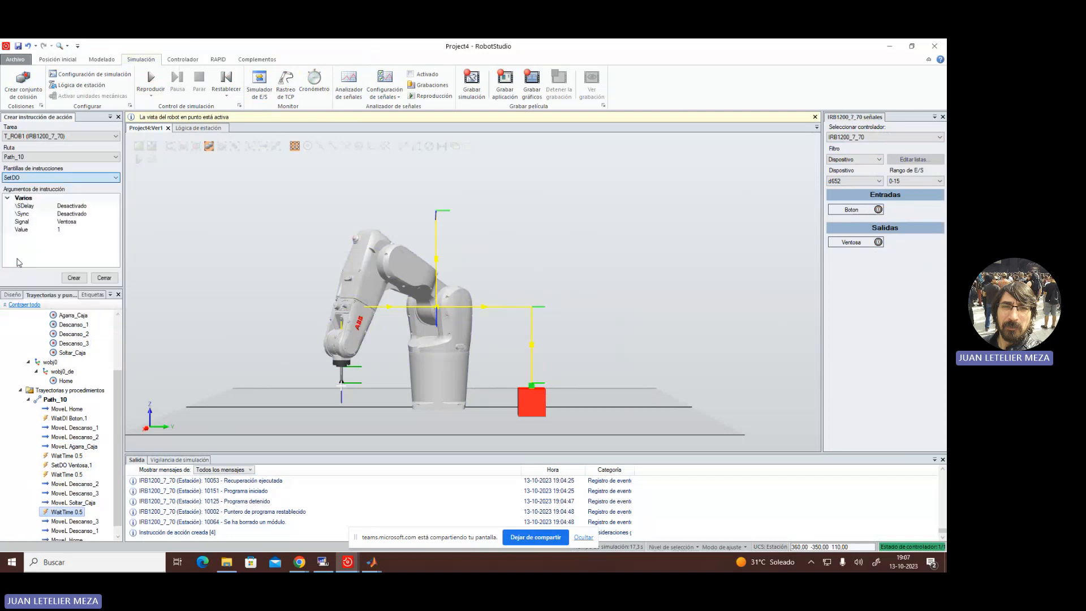
pyautogui.click(67, 229)
pyautogui.click(116, 230)
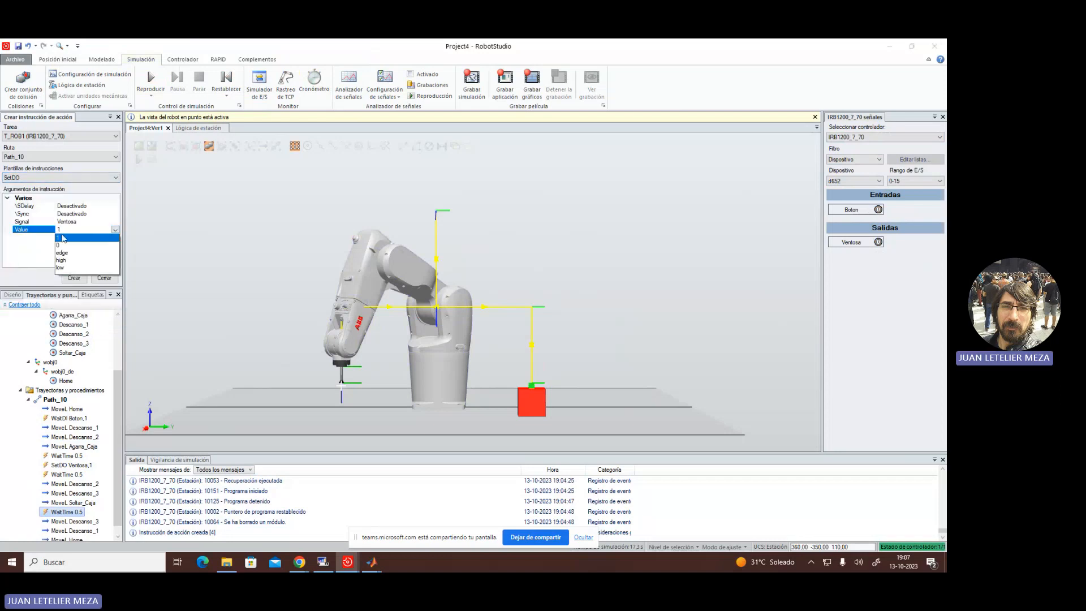
pyautogui.click(64, 248)
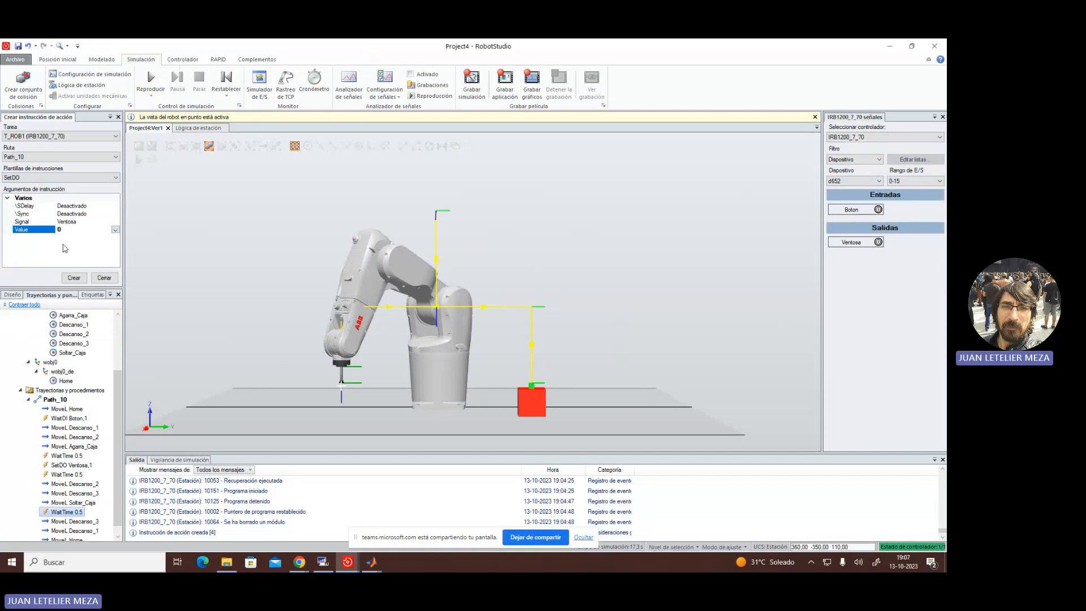
pyautogui.click(73, 278)
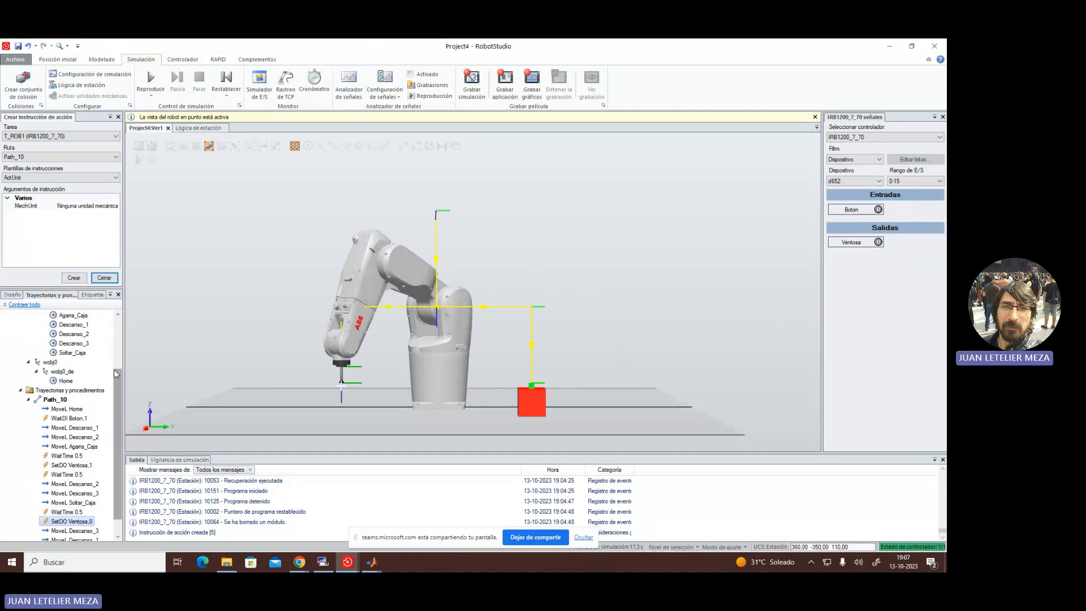
# - Insert a WaitTime action instruction of 0.5 after SetDO Ventosa,0 in Path_10
pyautogui.click(49, 179)
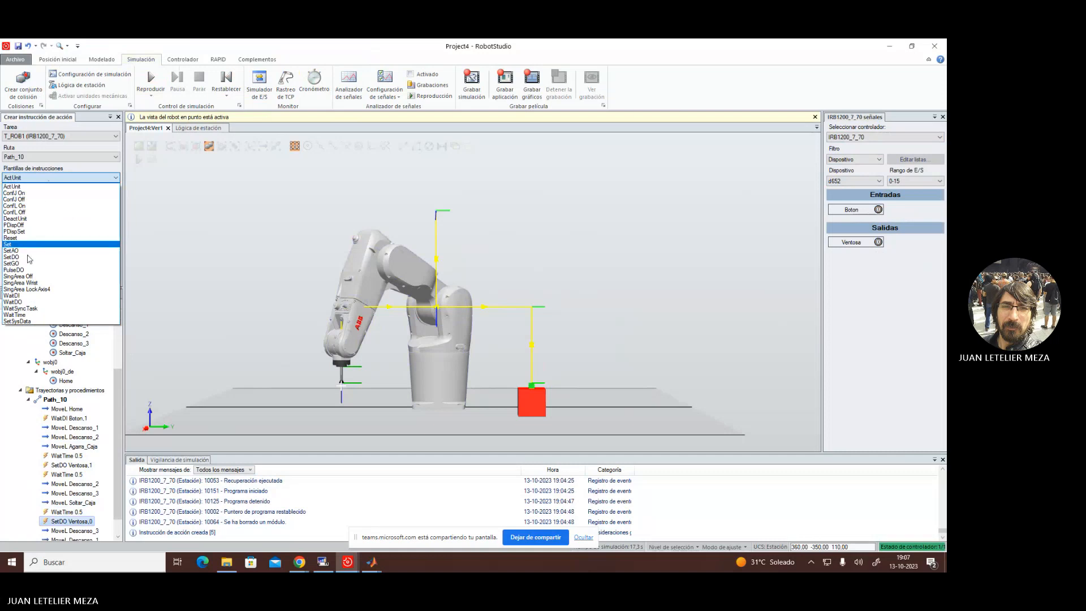
pyautogui.click(18, 315)
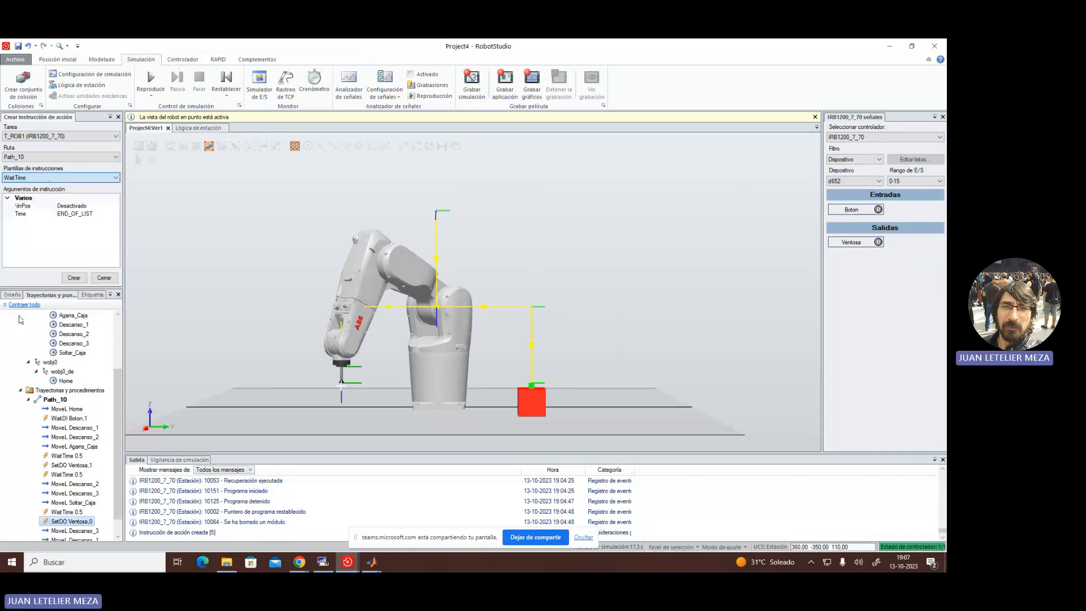
pyautogui.click(94, 214)
pyautogui.moveTo(97, 213); pyautogui.dragTo(57, 215)
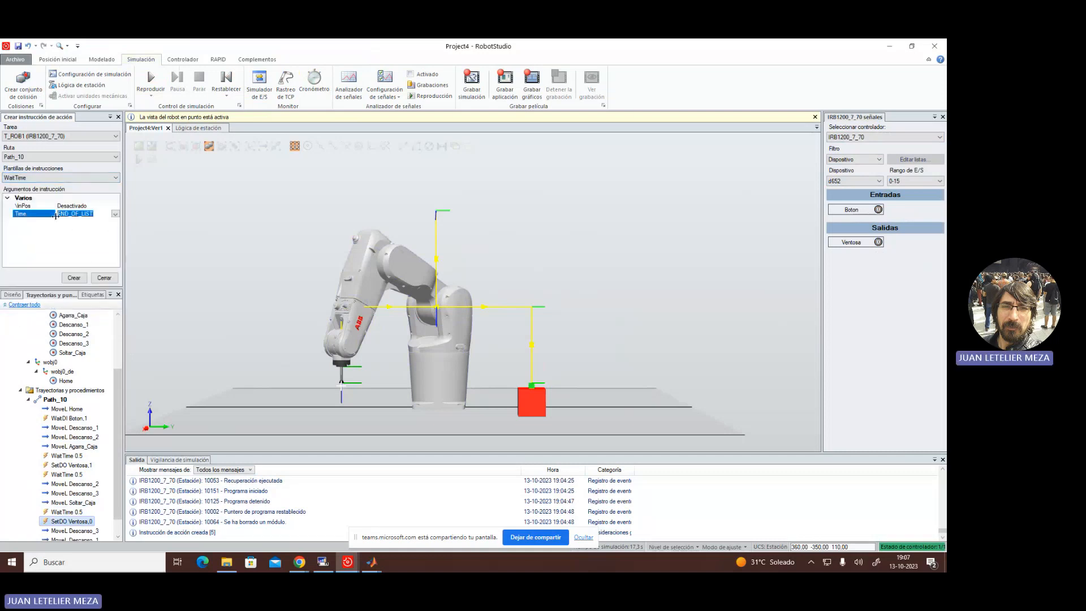
pyautogui.write('0.5')
pyautogui.click(74, 277)
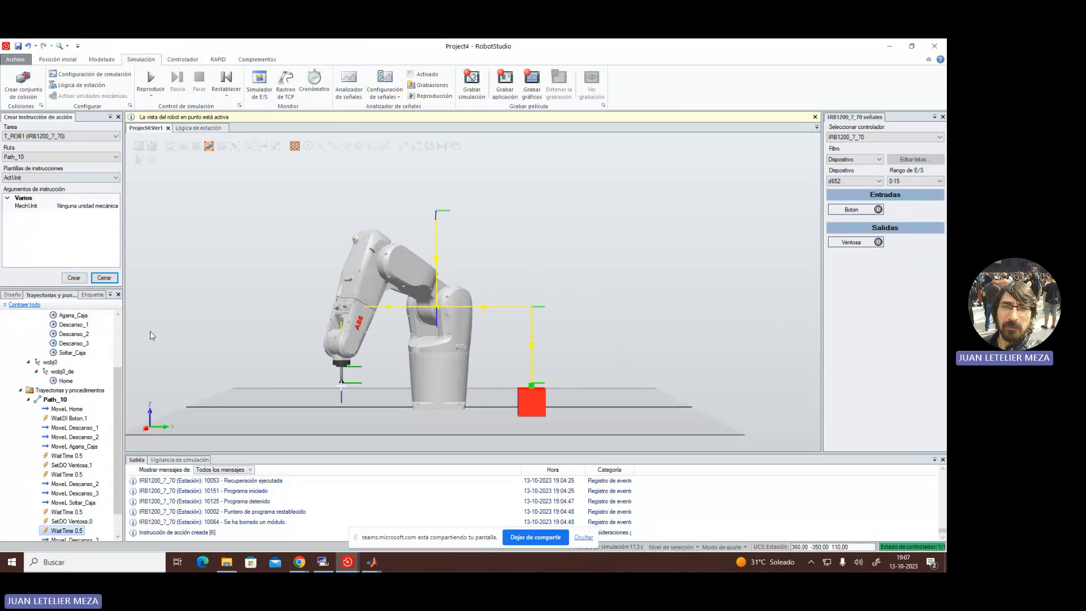
# - Move the robot to the first MoveL Home position and close the action instruction creation form
pyautogui.click(81, 408)
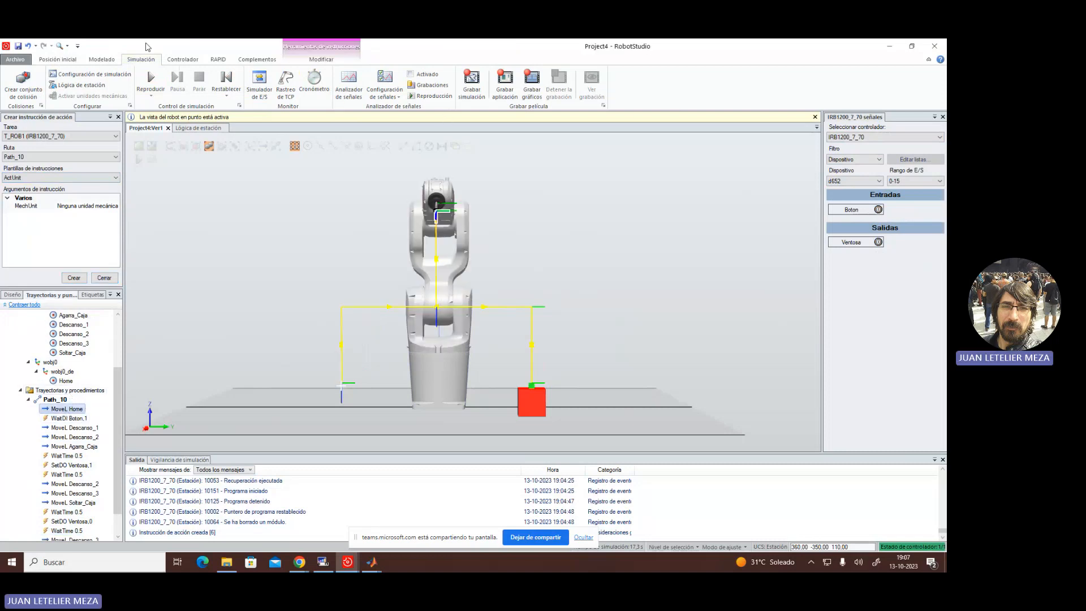
pyautogui.click(67, 59)
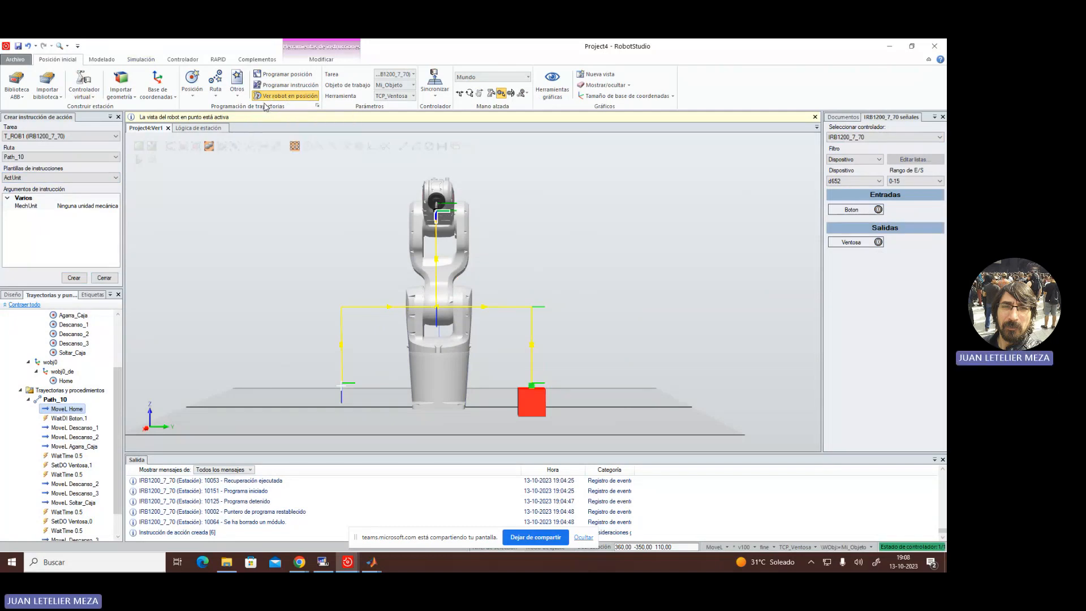
pyautogui.click(119, 116)
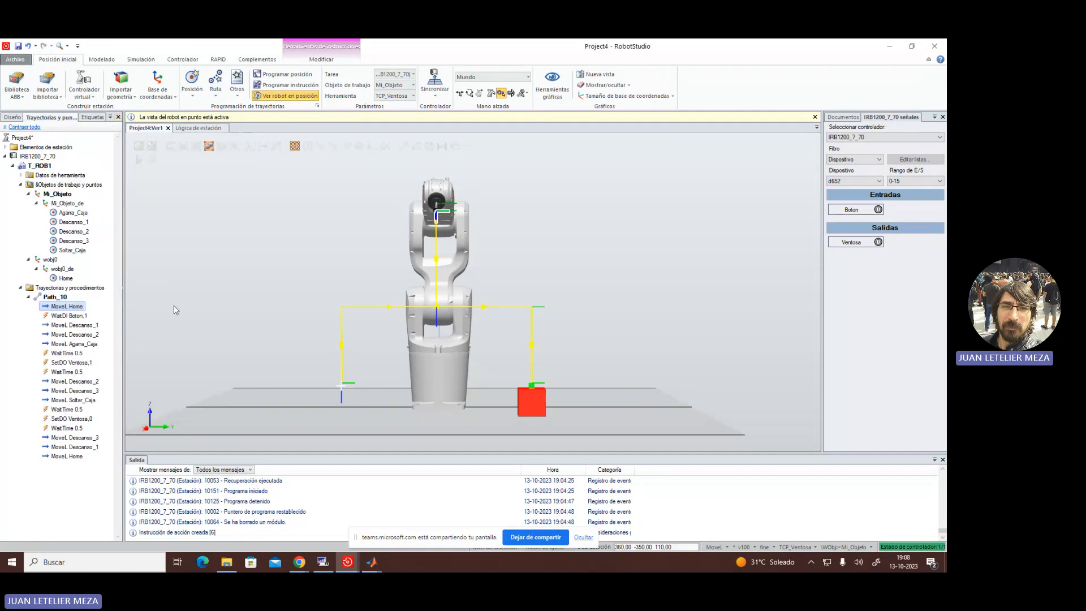
# - Test Path_10 by moving the robot along it with the Boton input triggered, and undo the movement along the path
pyautogui.rightClick(64, 311)
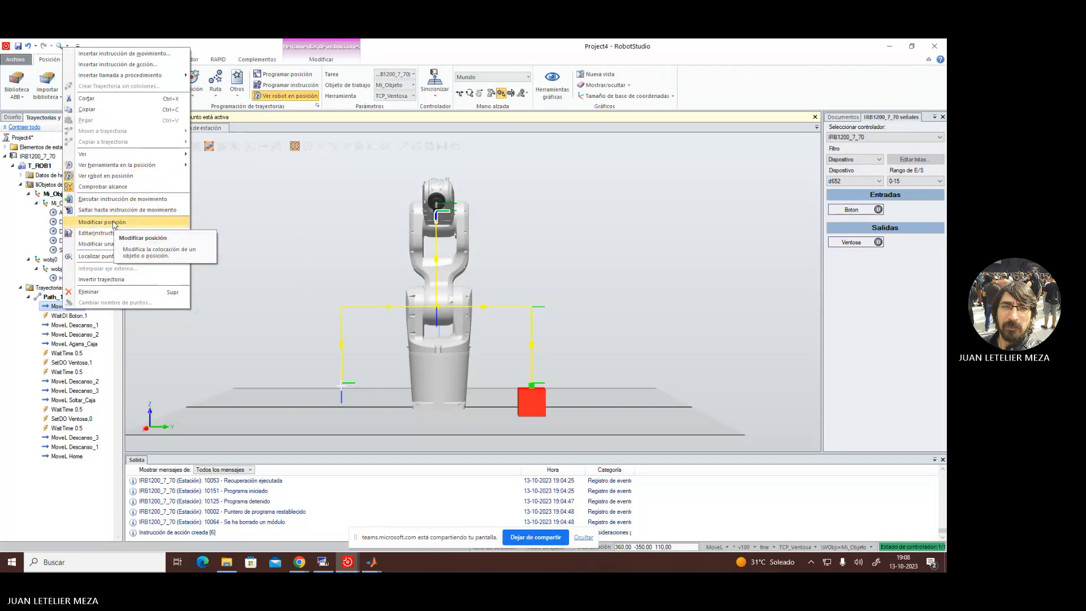
pyautogui.click(50, 298)
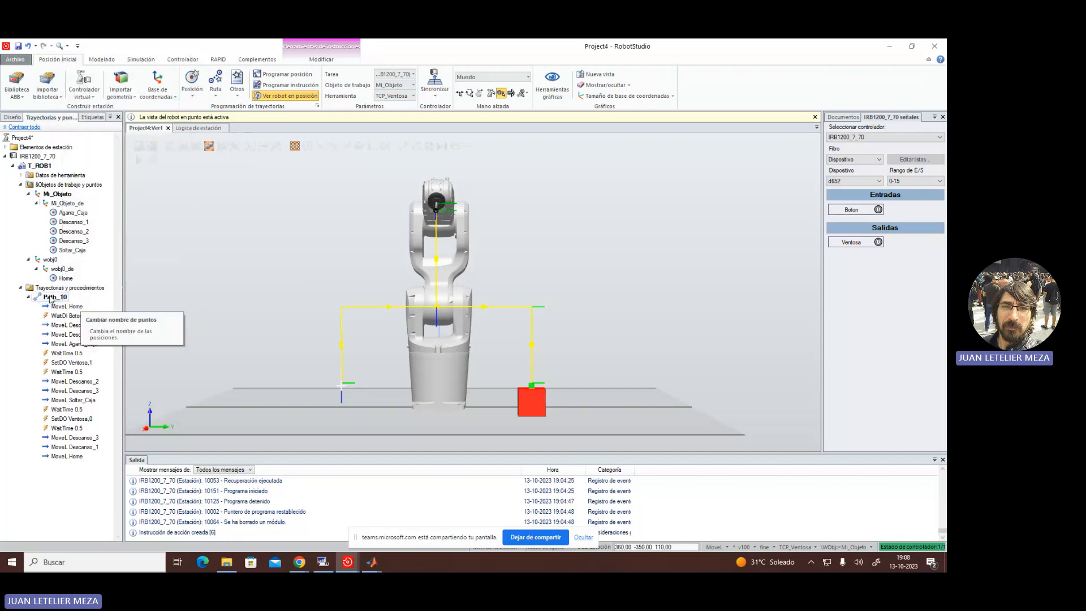
pyautogui.rightClick(49, 299)
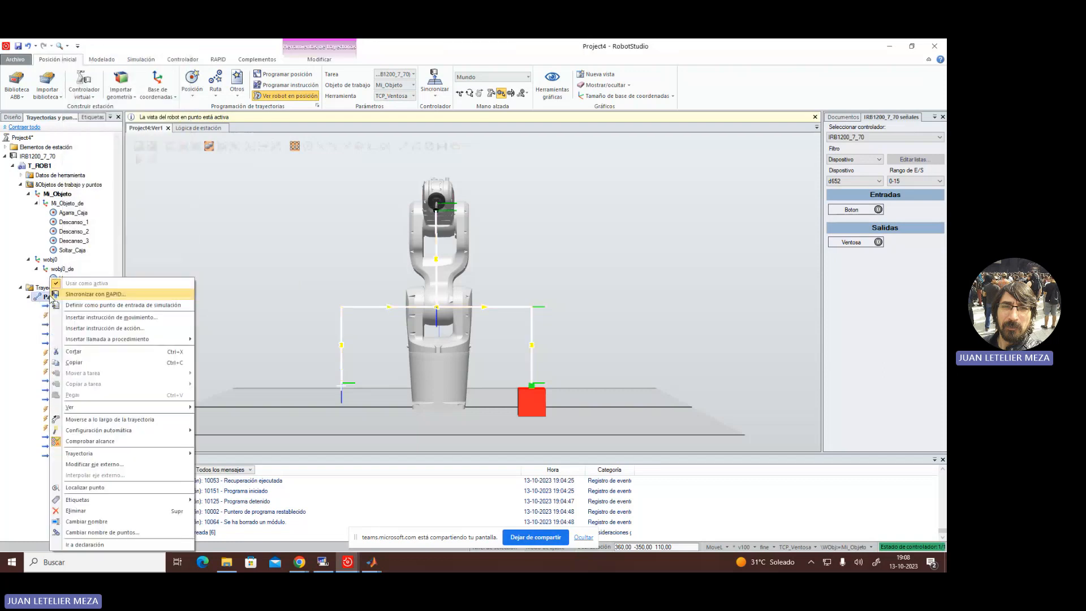
pyautogui.click(103, 421)
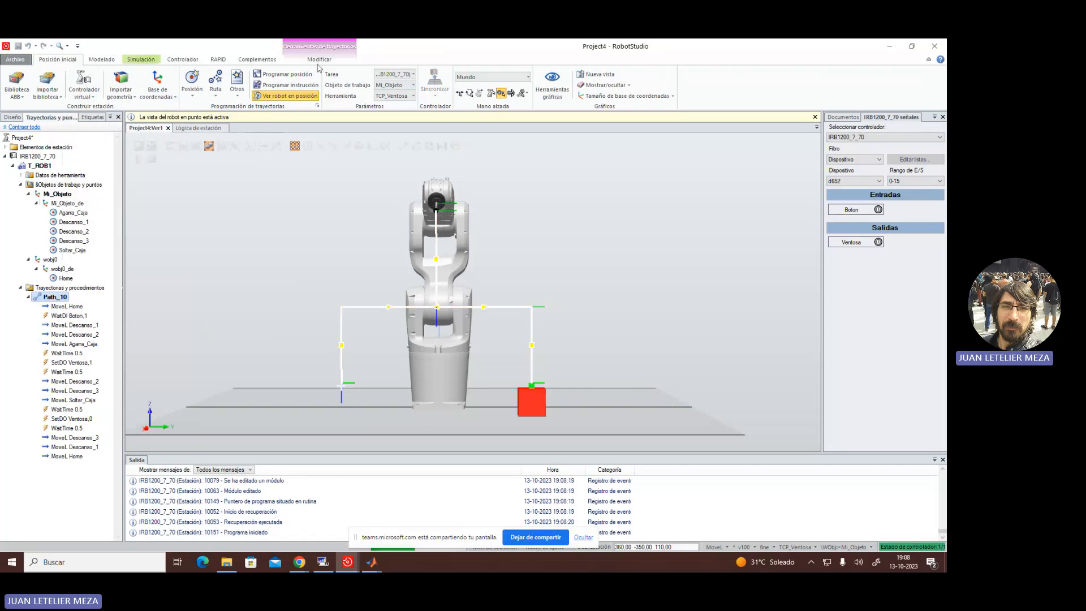
pyautogui.click(141, 58)
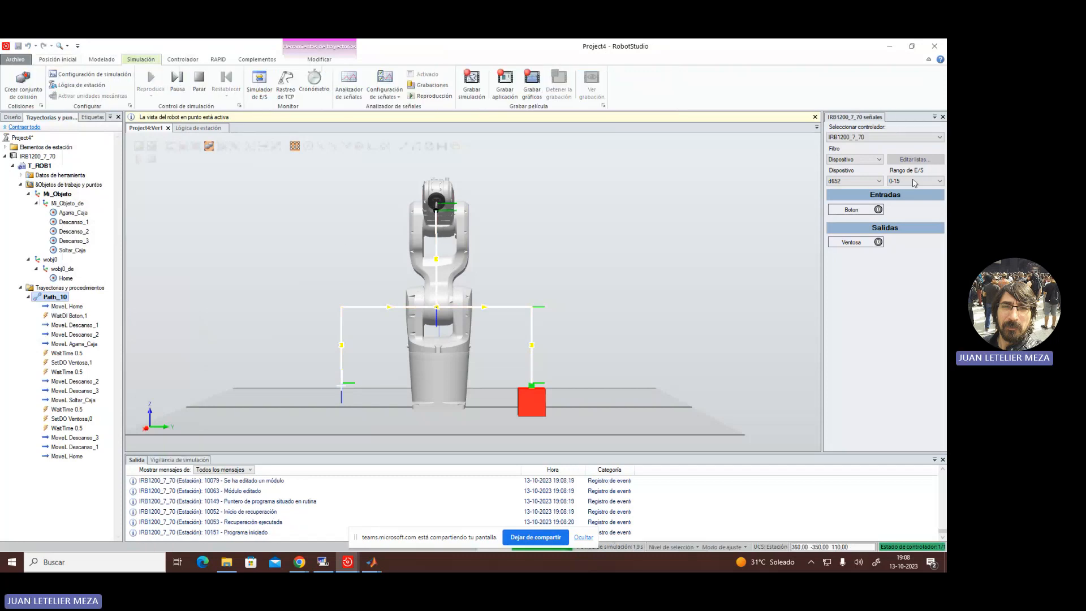
pyautogui.click(860, 211)
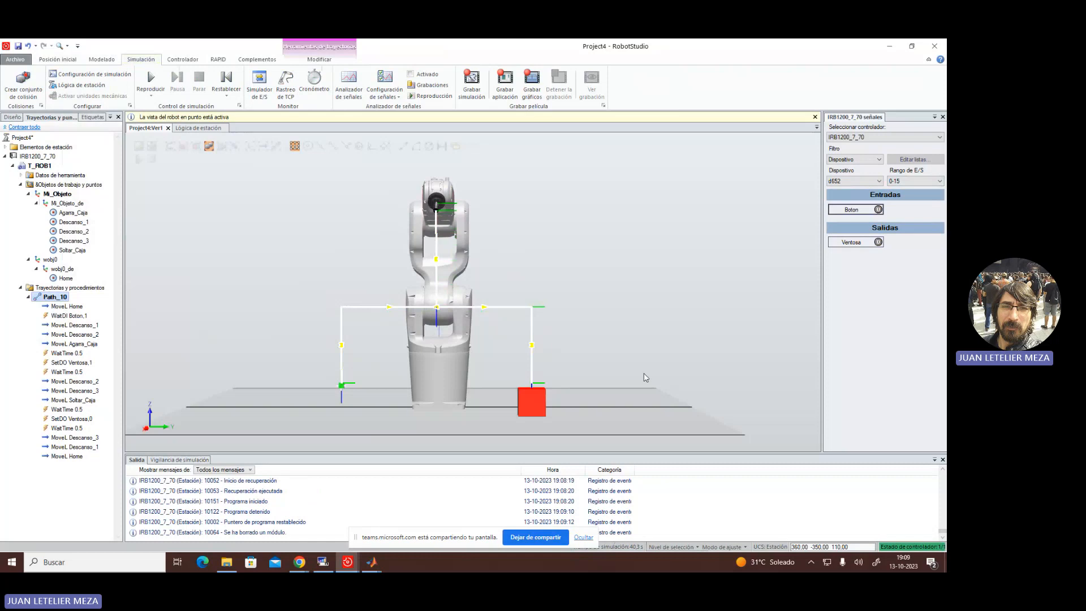
pyautogui.hotkey('ctrl', 'z')
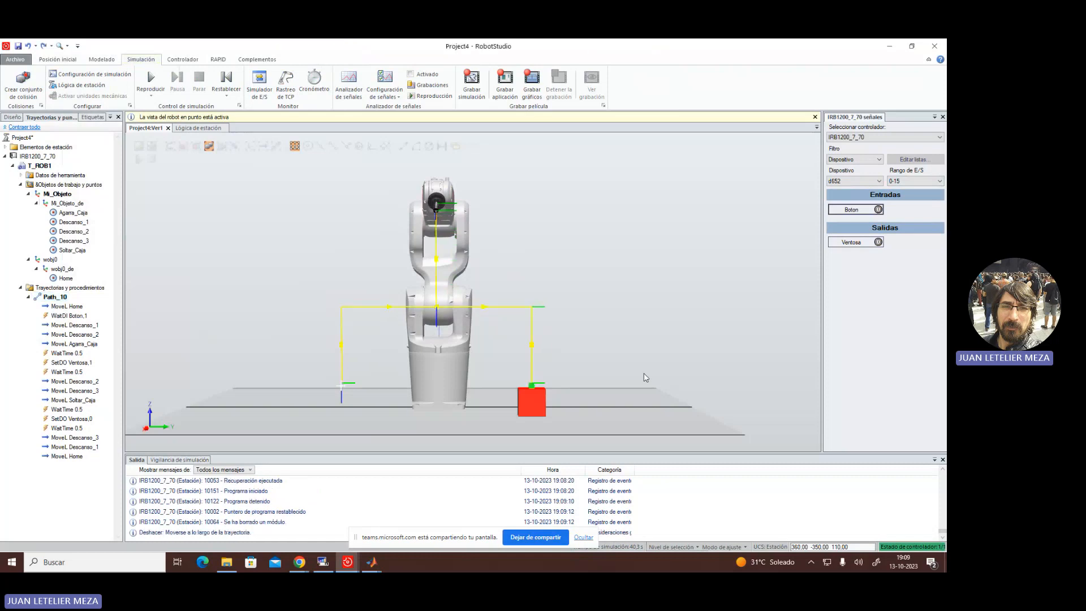
# - Detach Pieza_2 from Pieza_1 and restore the position of Pieza_2
pyautogui.click(17, 118)
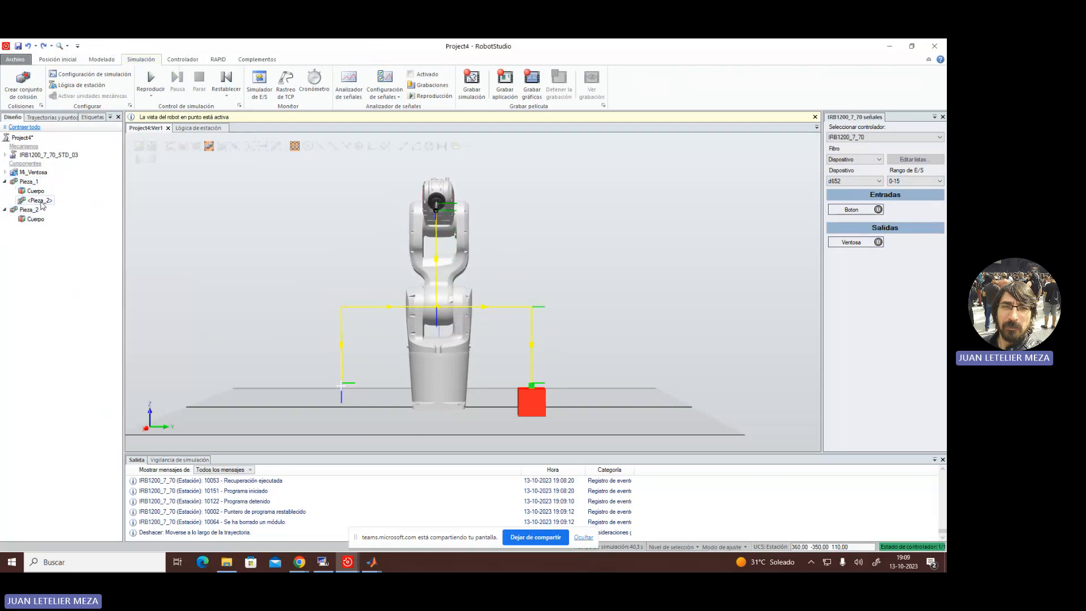
pyautogui.rightClick(43, 204)
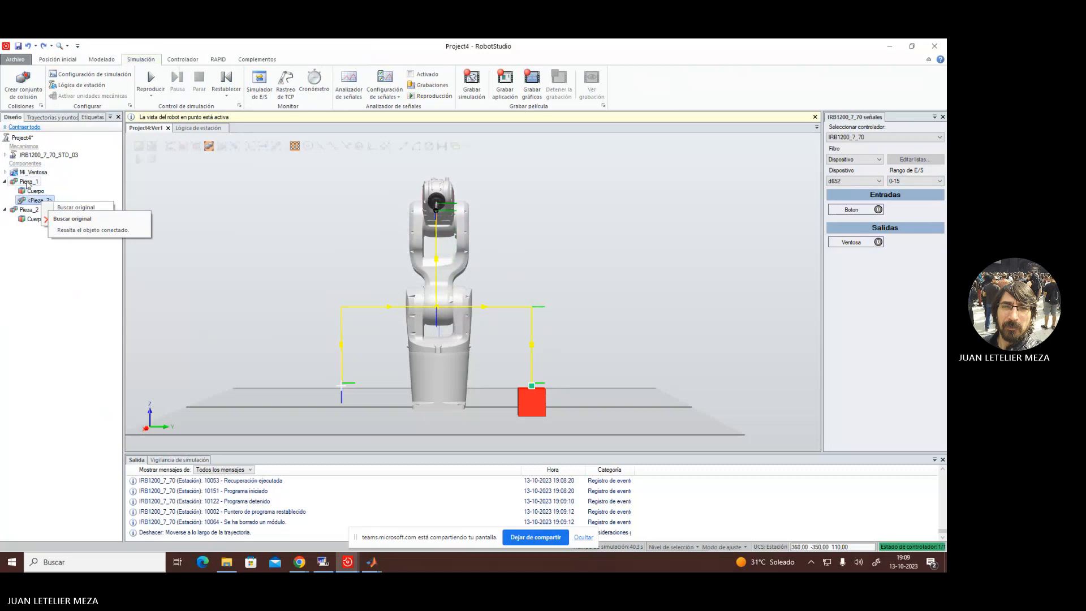
pyautogui.click(33, 199)
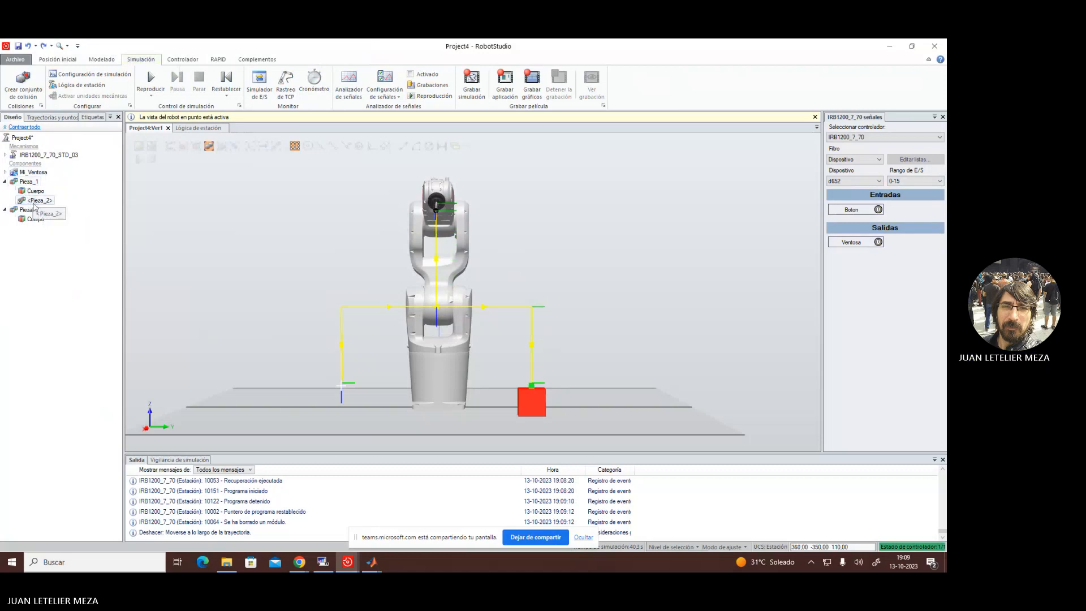
pyautogui.rightClick(34, 202)
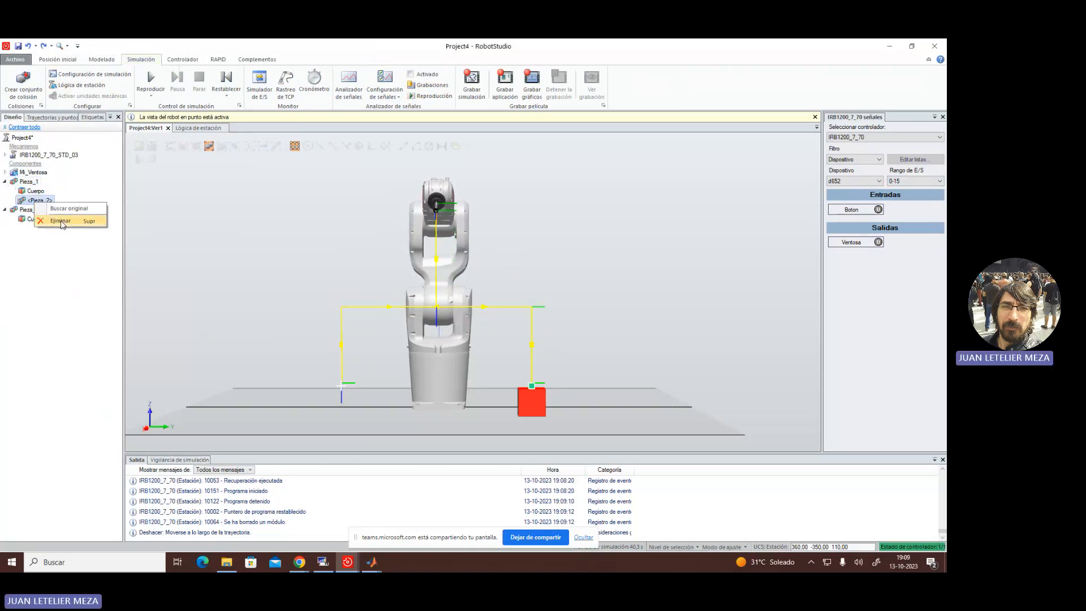
pyautogui.click(60, 221)
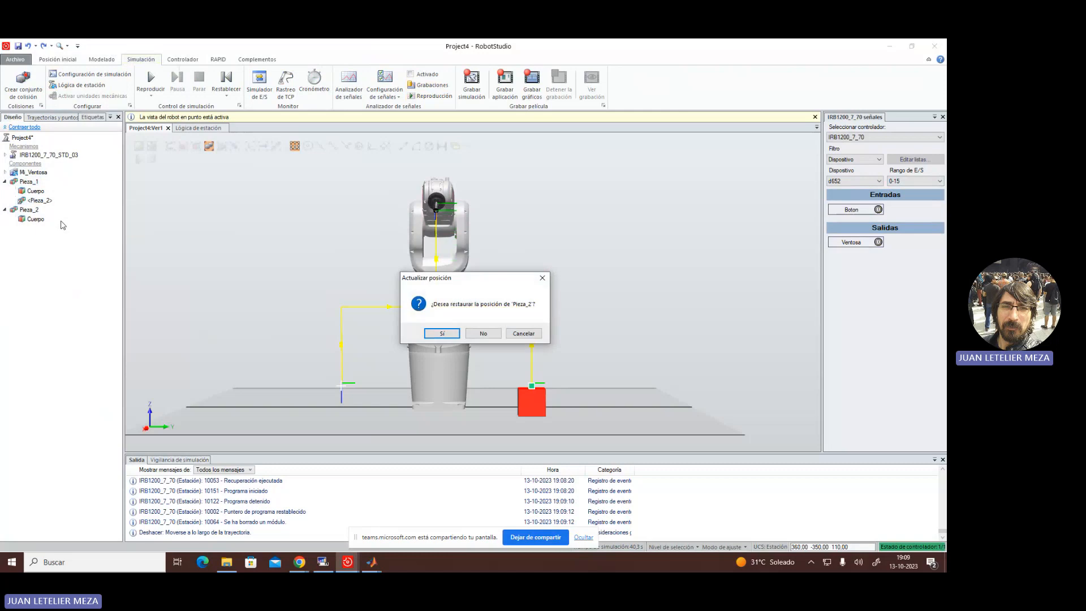
pyautogui.click(436, 333)
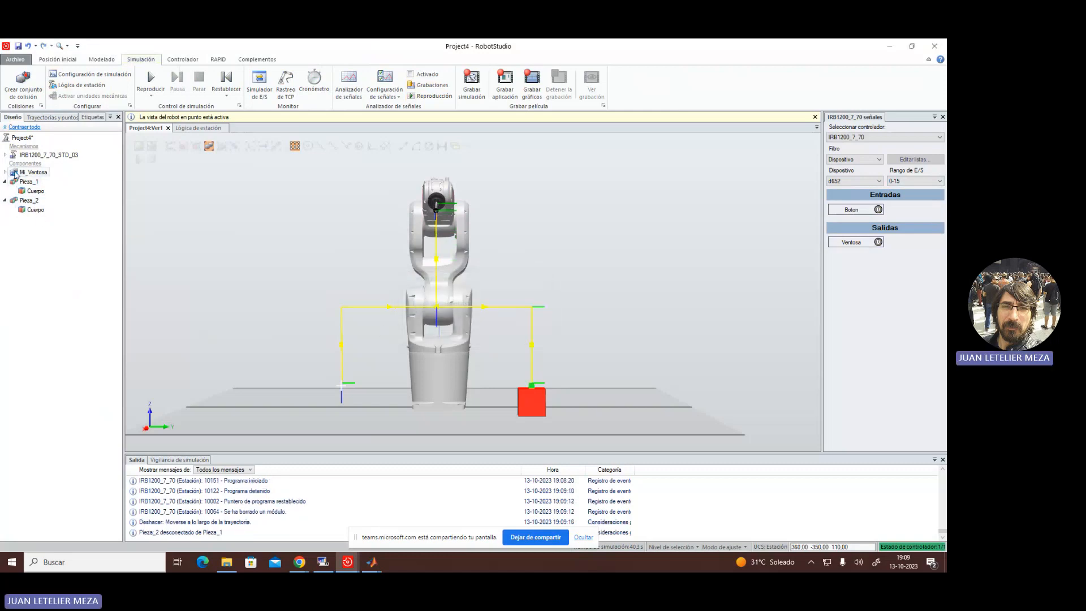
# - Reattach Pieza_2 to Pieza_1 with its position updated, and remove that attachment again
pyautogui.rightClick(31, 201)
pyautogui.moveTo(85, 397)
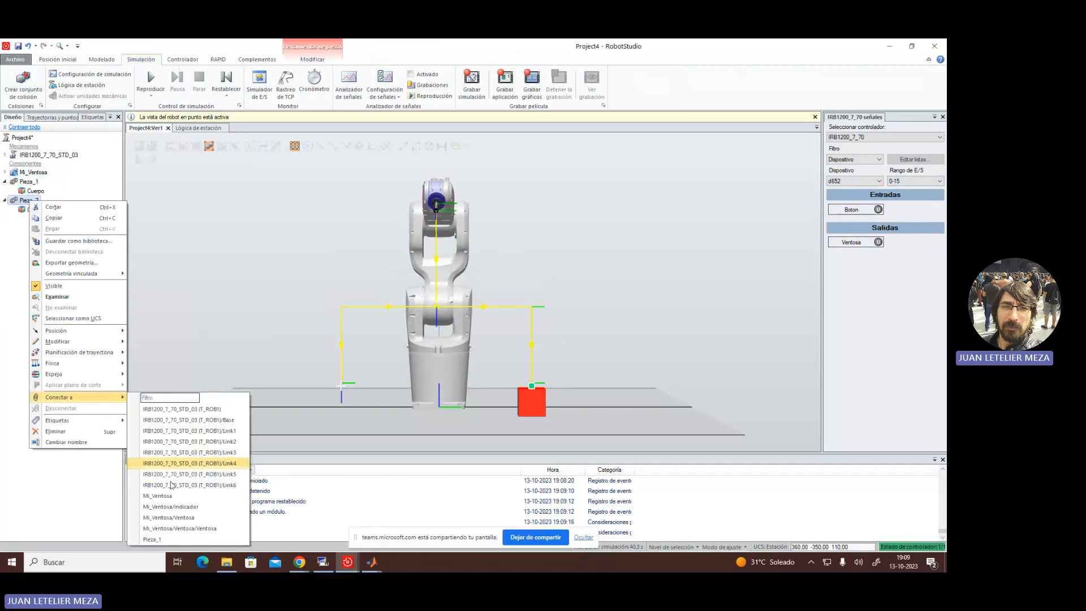
pyautogui.click(154, 535)
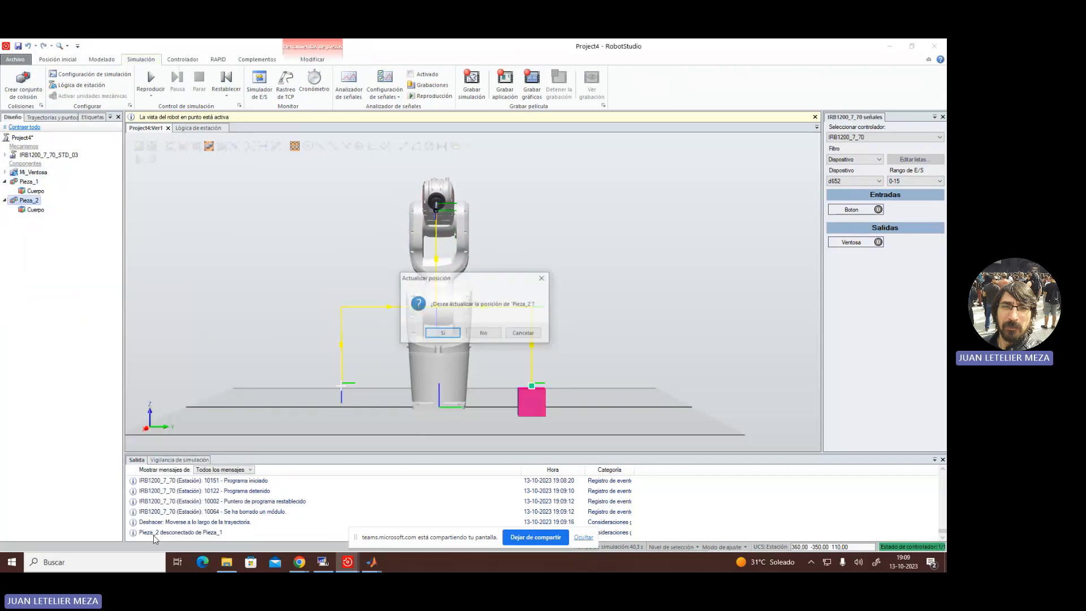
pyautogui.click(447, 334)
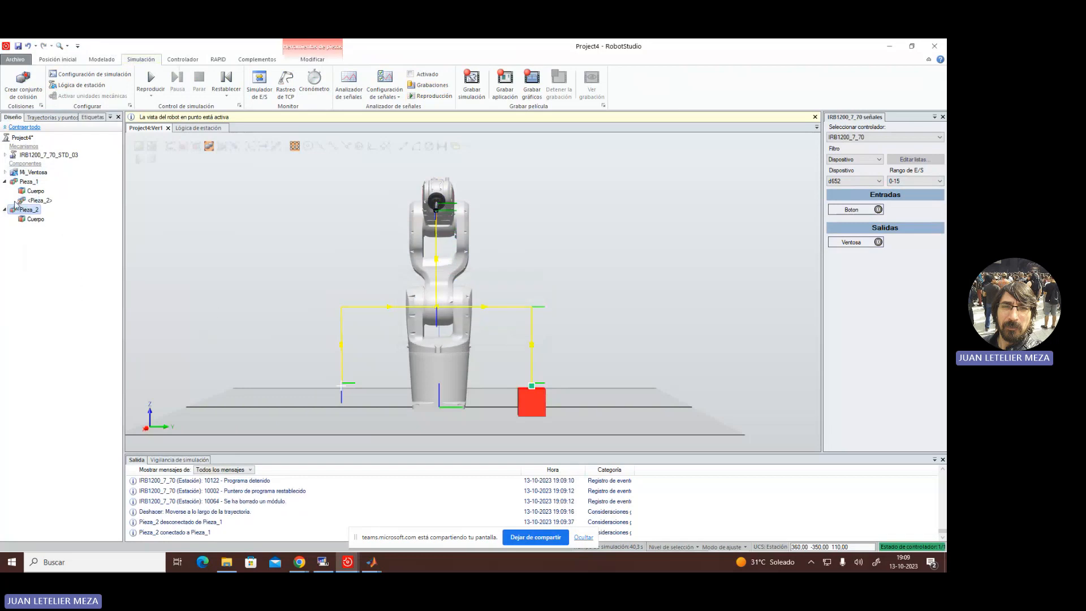
pyautogui.rightClick(33, 212)
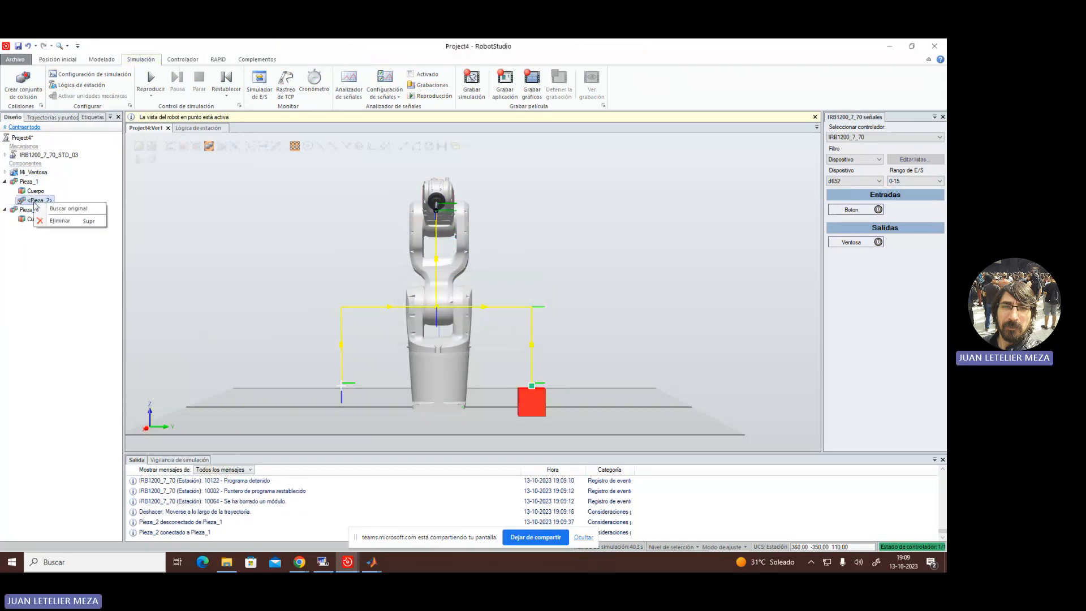
pyautogui.click(57, 219)
pyautogui.click(440, 333)
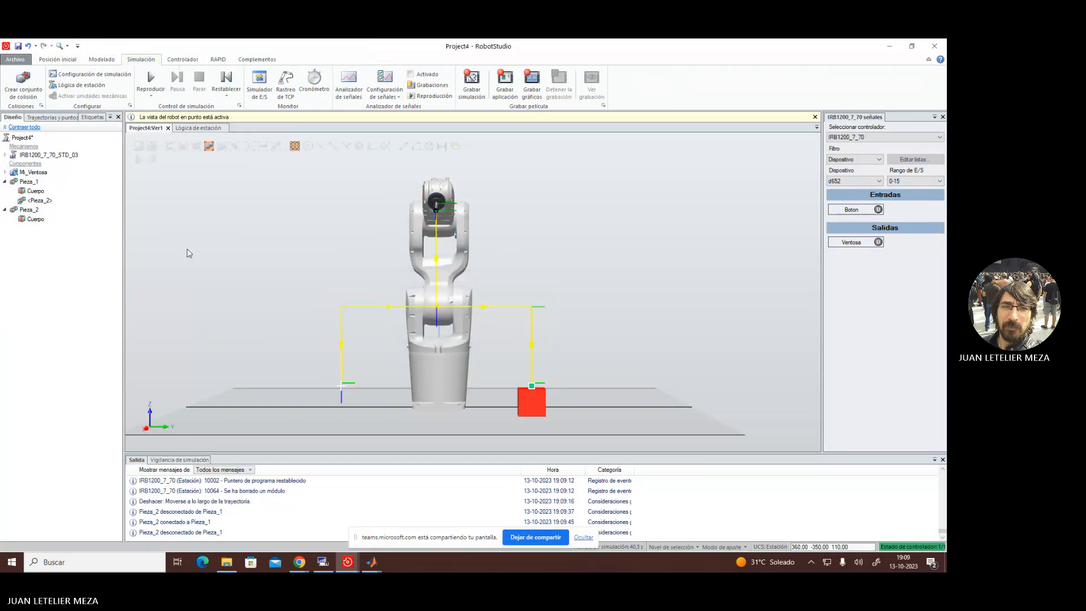
# - Attach Pieza_1 to Pieza_2 and update the position of Pieza_1
pyautogui.rightClick(28, 182)
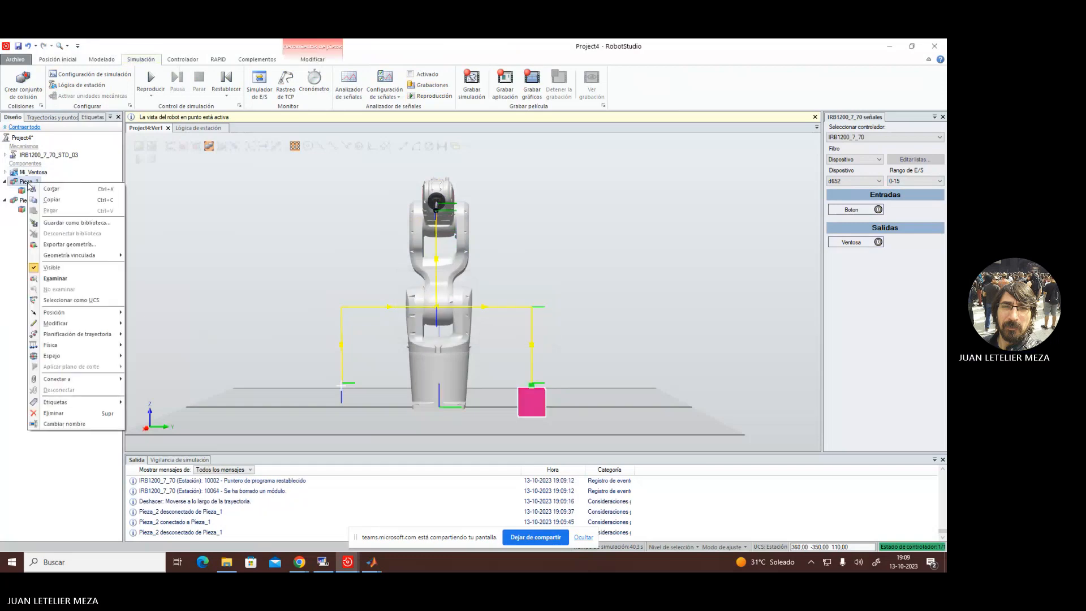
pyautogui.moveTo(85, 378)
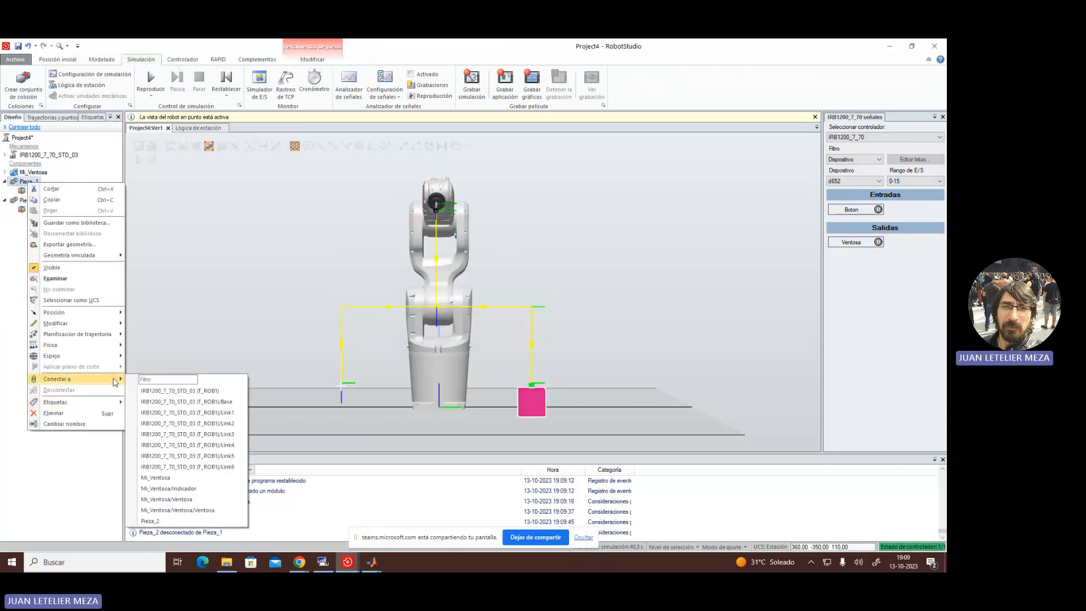
pyautogui.click(194, 519)
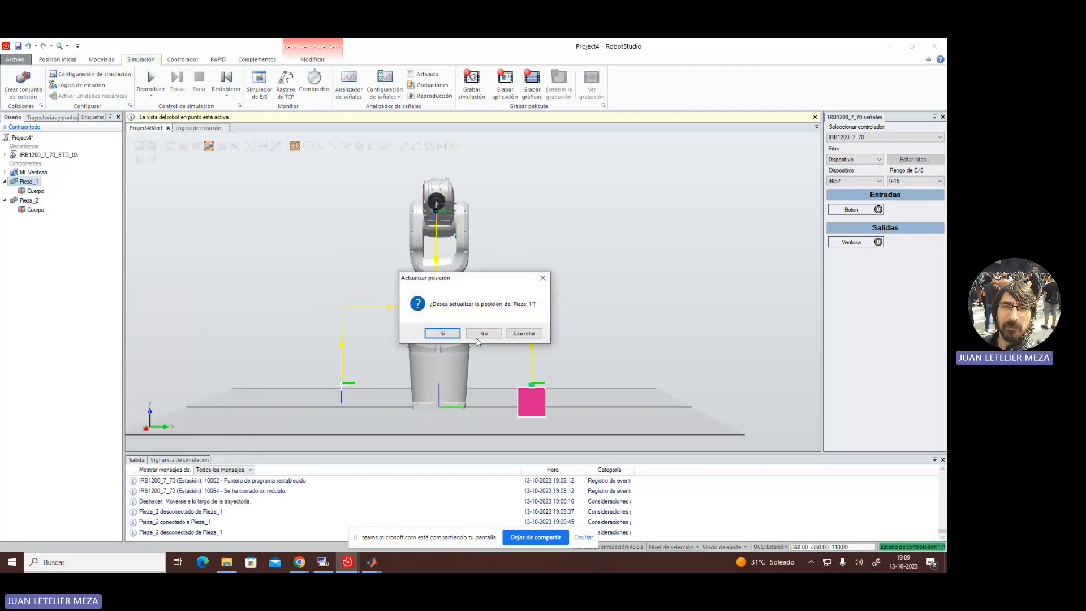
pyautogui.click(450, 334)
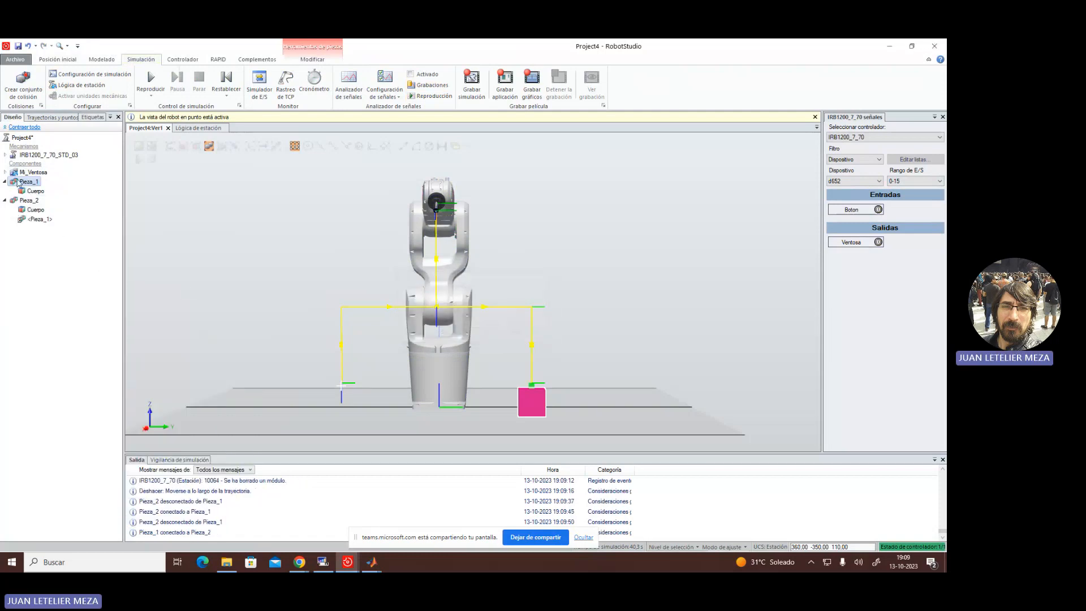
pyautogui.rightClick(21, 181)
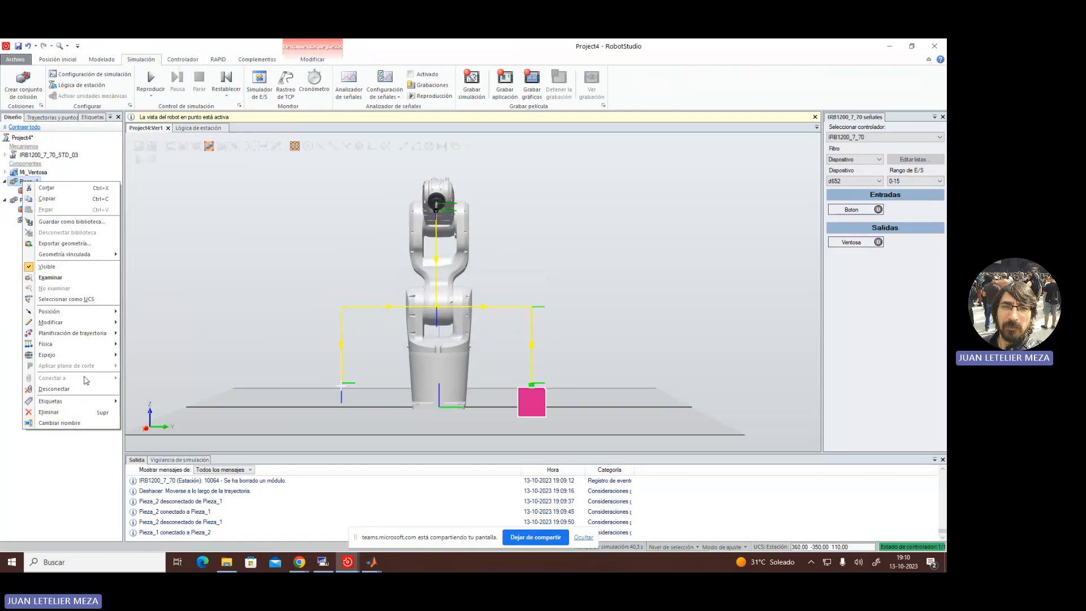
pyautogui.click(88, 458)
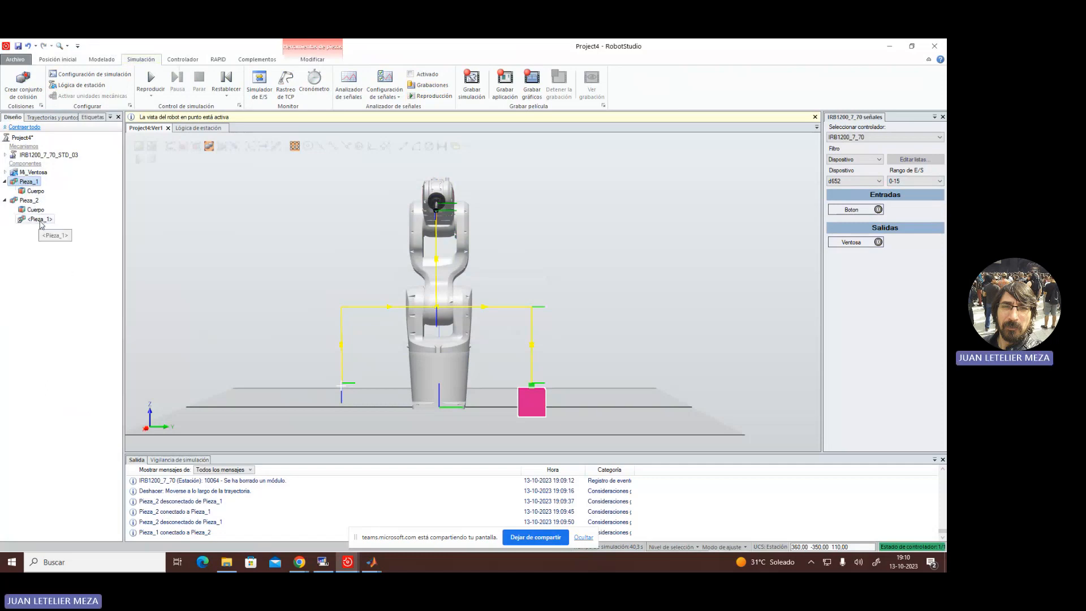
# - Test the new attachment by moving the robot along Path_10 with the Boton input triggered, and undo the movement
pyautogui.click(52, 118)
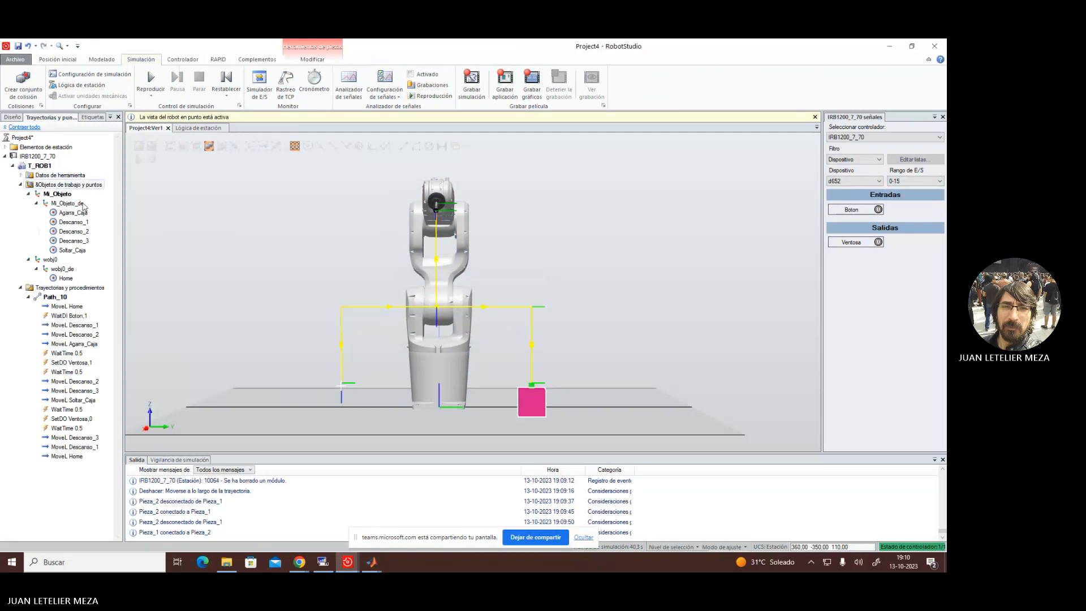
pyautogui.rightClick(55, 296)
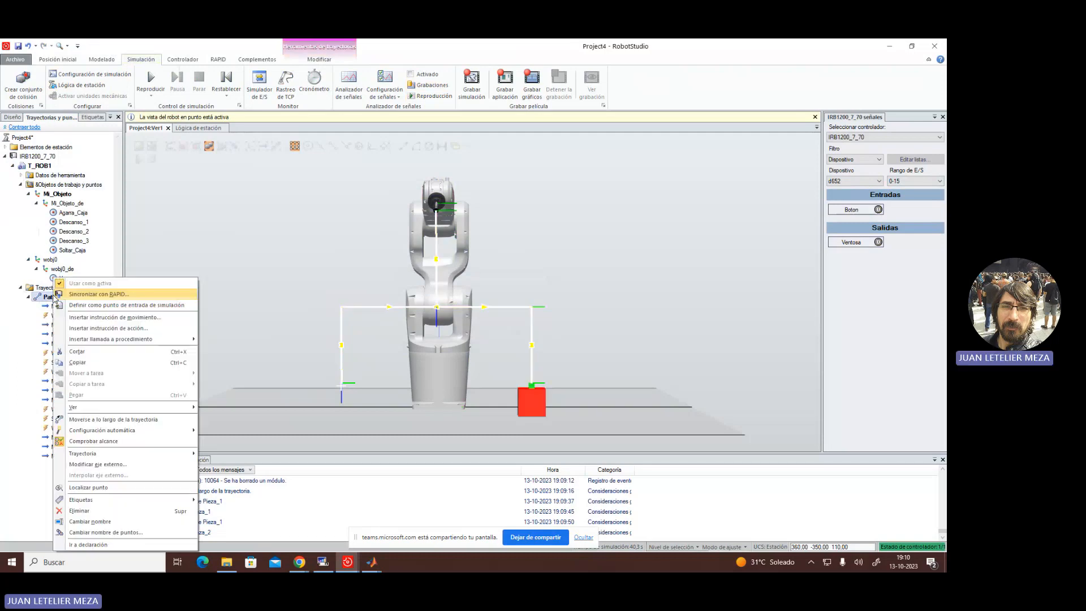
pyautogui.click(85, 419)
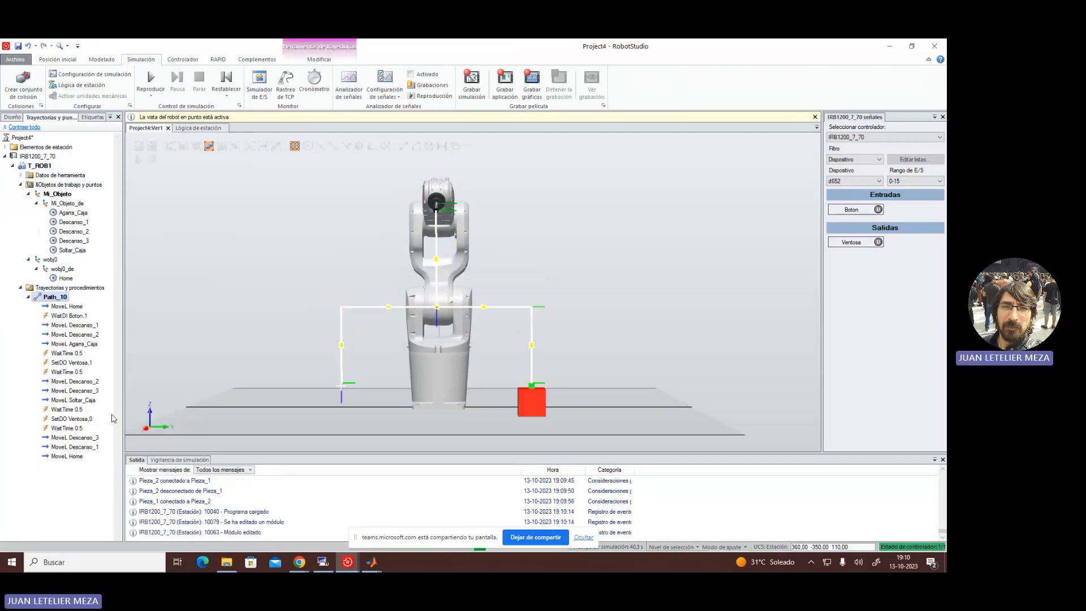
pyautogui.click(877, 210)
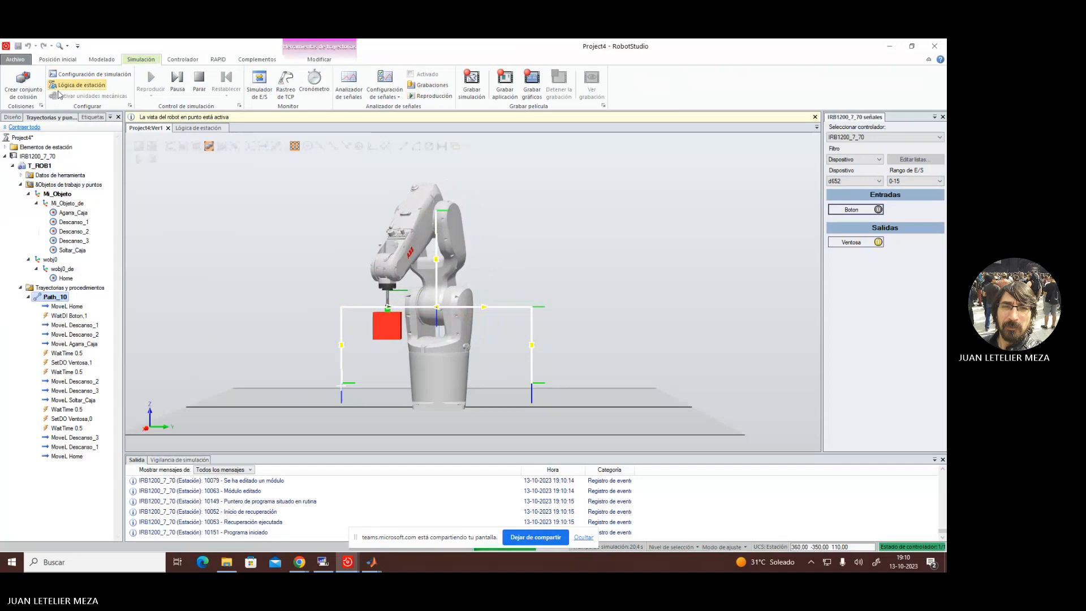
pyautogui.click(12, 117)
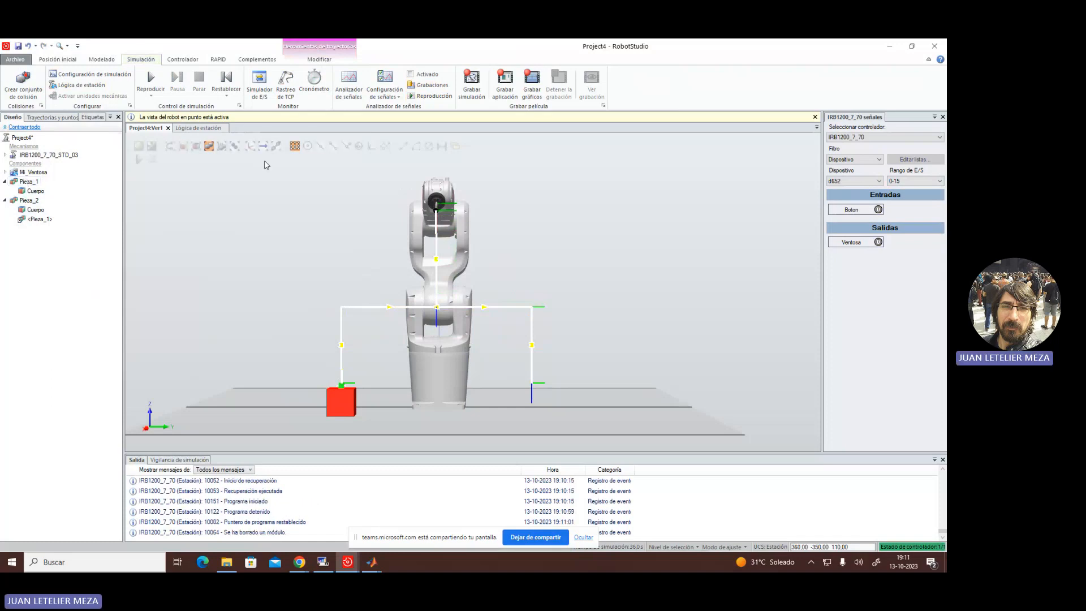
pyautogui.hotkey('ctrl', 'z')
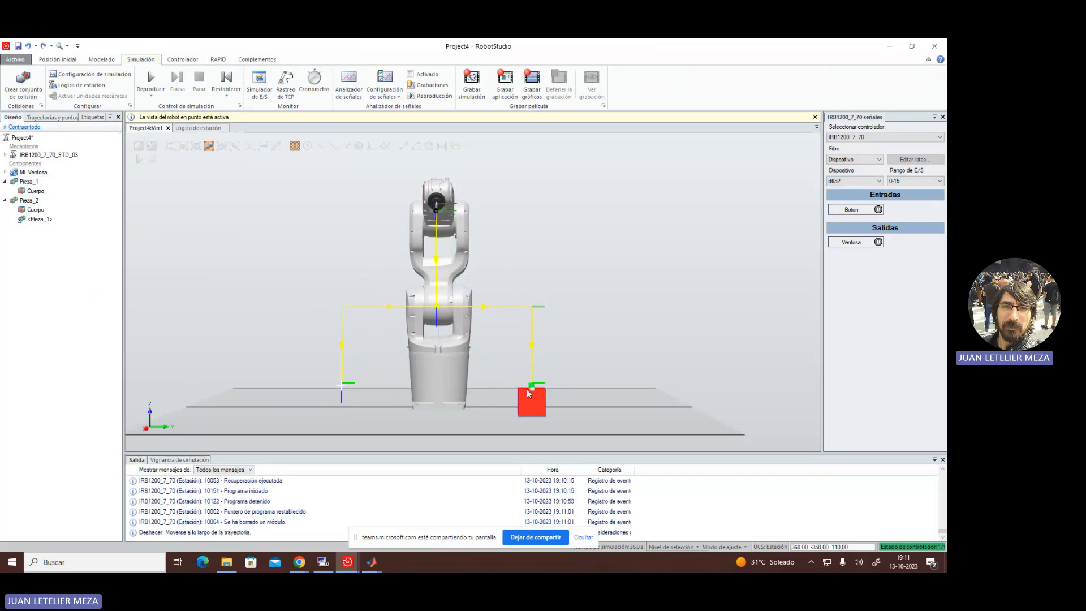
# - Synchronize the station to RAPID, including TCP_Ventosa and Mi_Objeto in CalibData and Path_10 with all its targets in Module1
pyautogui.click(37, 120)
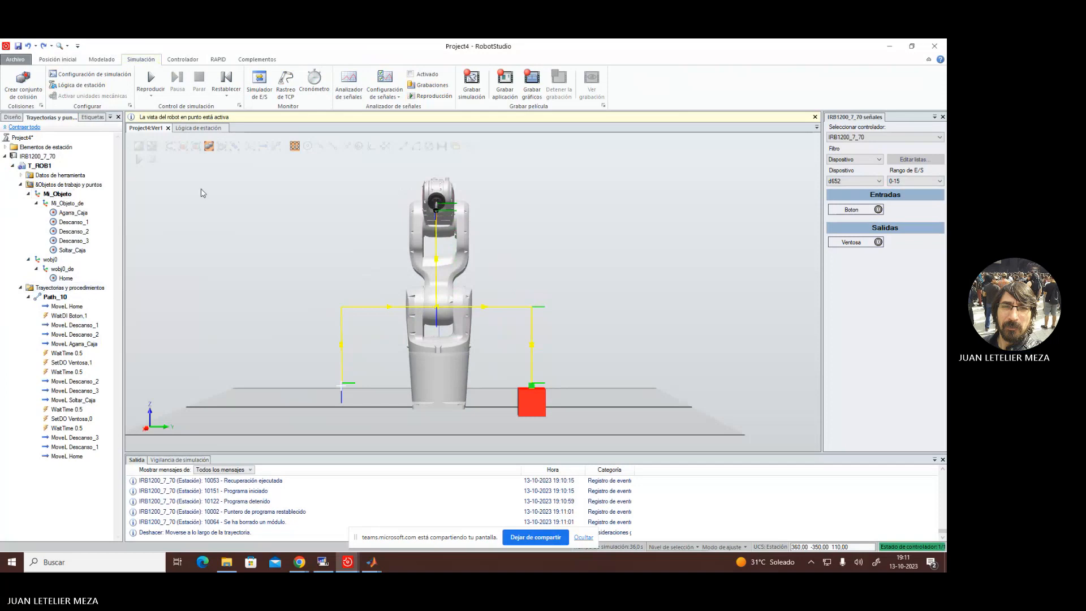
pyautogui.click(217, 60)
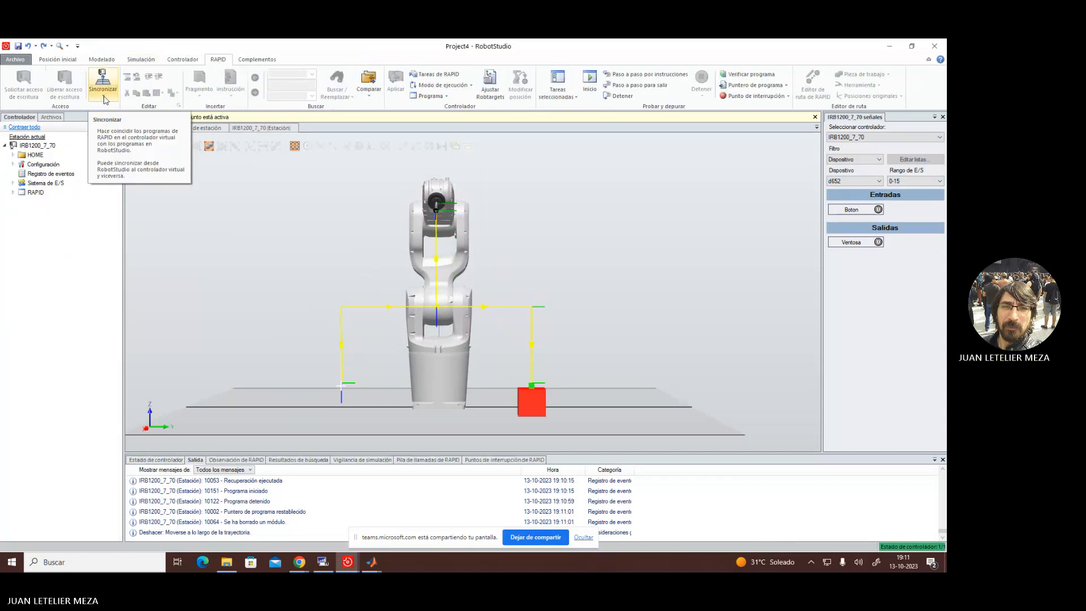
pyautogui.click(103, 99)
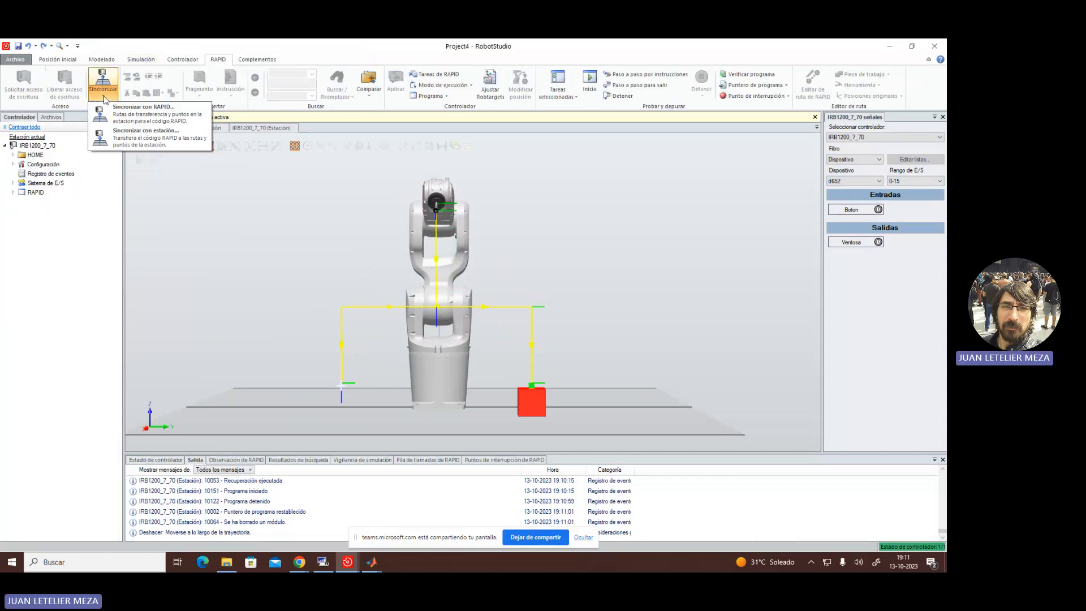
pyautogui.click(140, 116)
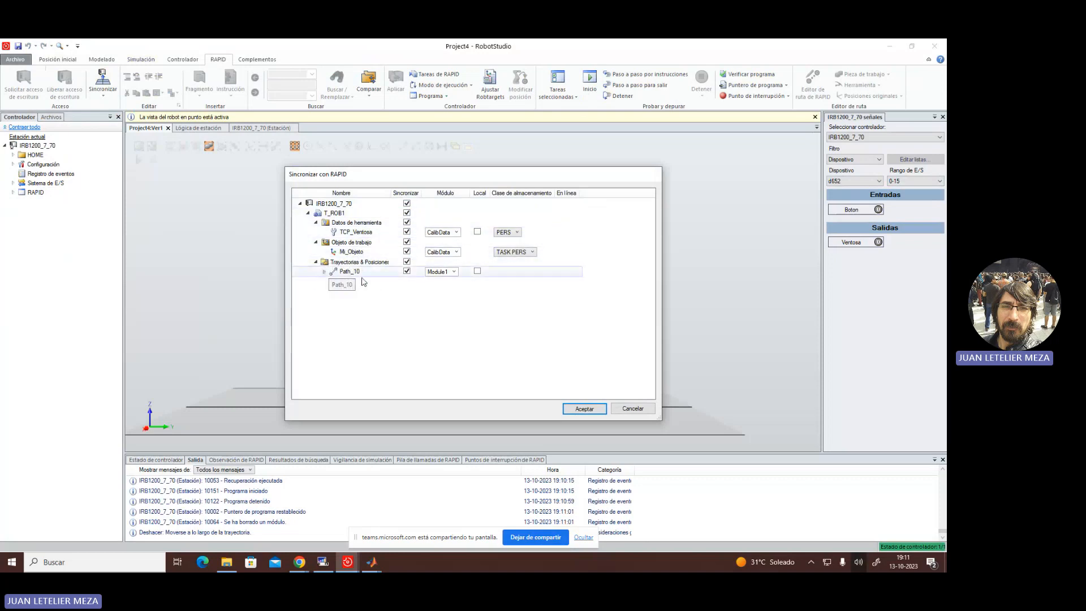
pyautogui.click(324, 271)
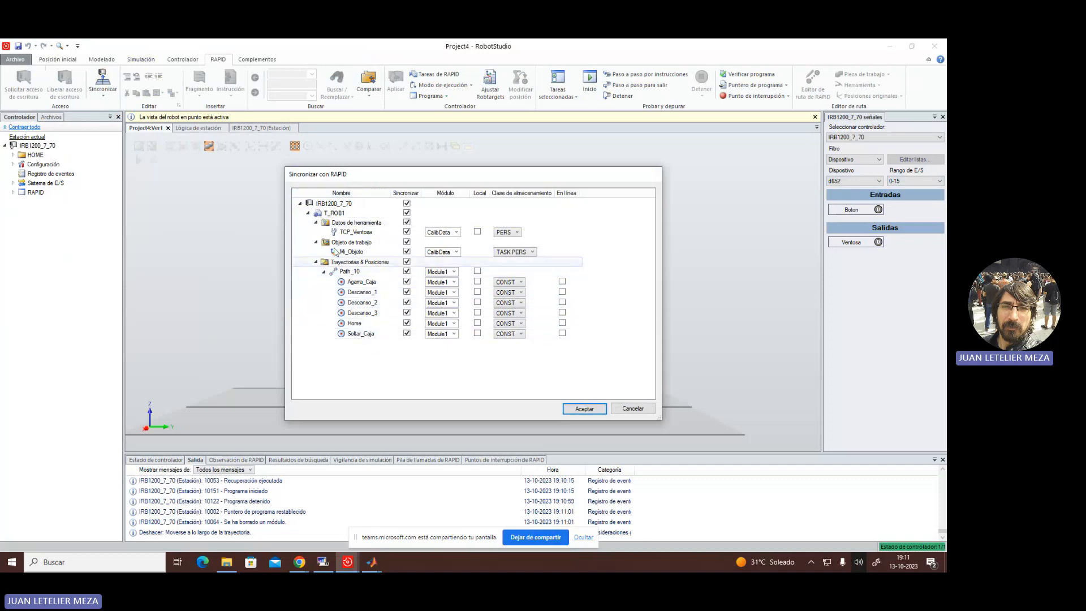
pyautogui.click(577, 409)
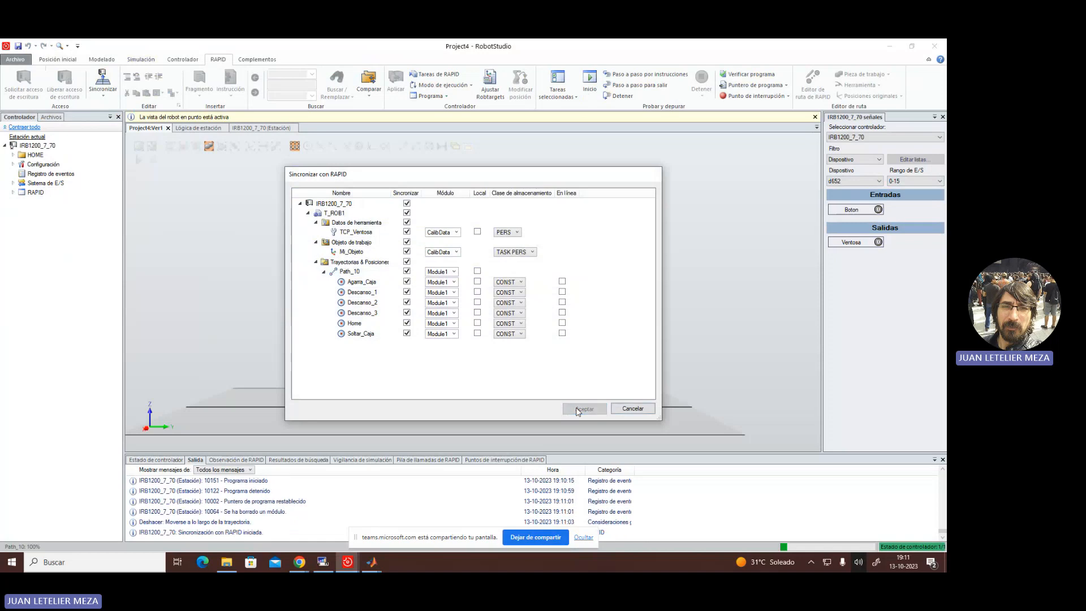
# - Open the Path_10 procedure in Module1 of T_ROB1 and examine its RAPID instructions
pyautogui.click(13, 193)
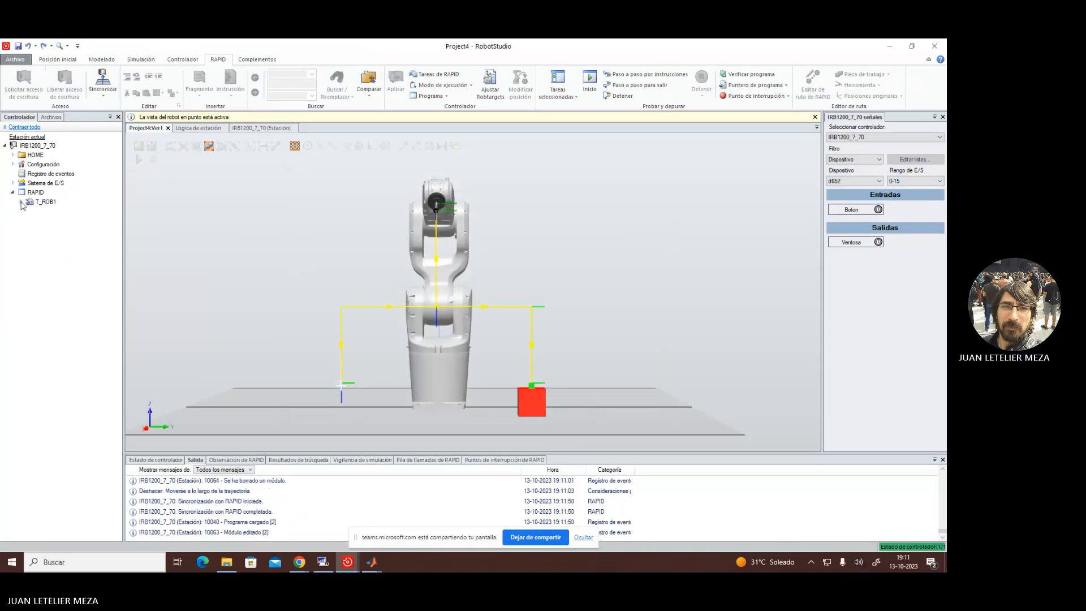
pyautogui.click(21, 202)
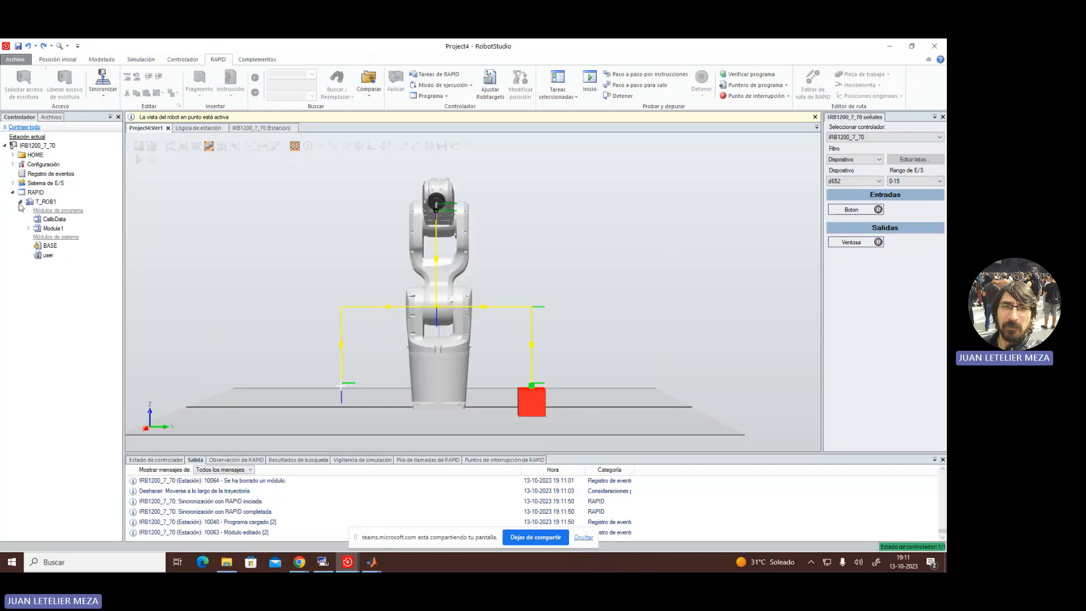
pyautogui.click(28, 228)
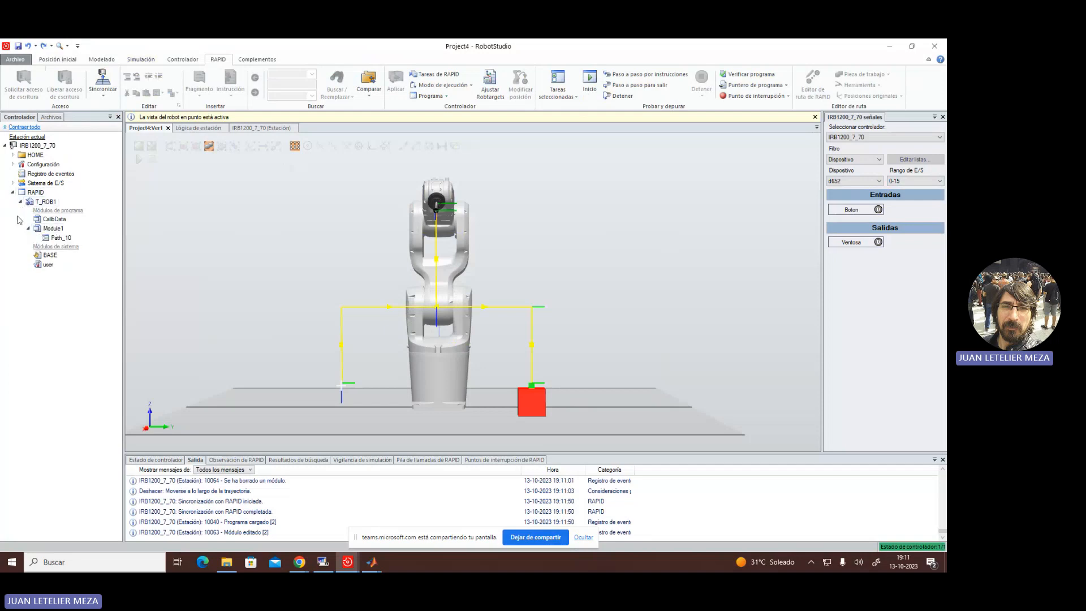
pyautogui.doubleClick(59, 239)
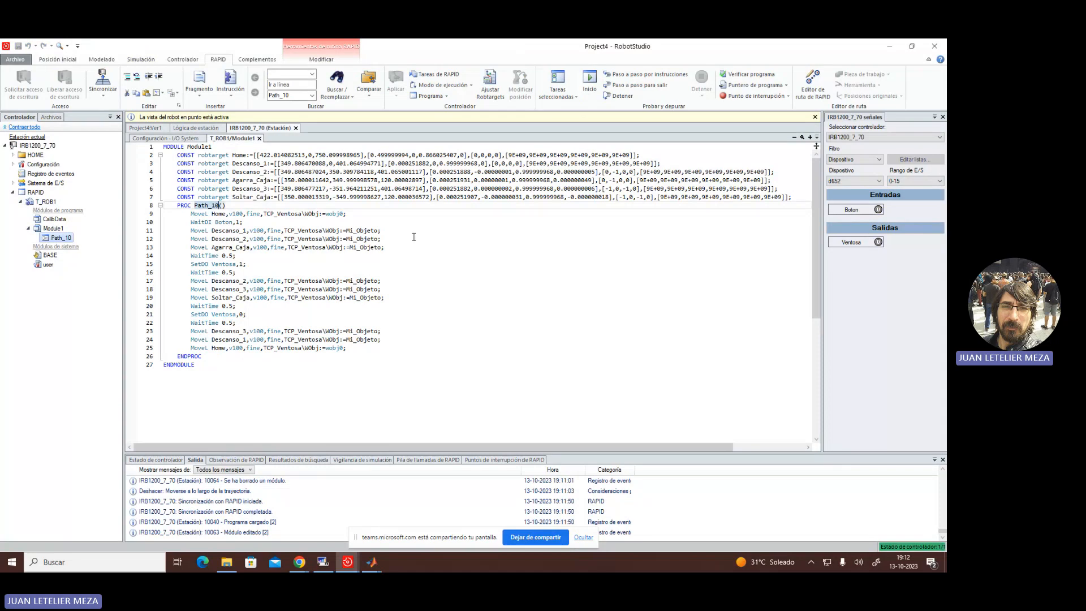
pyautogui.moveTo(186, 214); pyautogui.dragTo(364, 345)
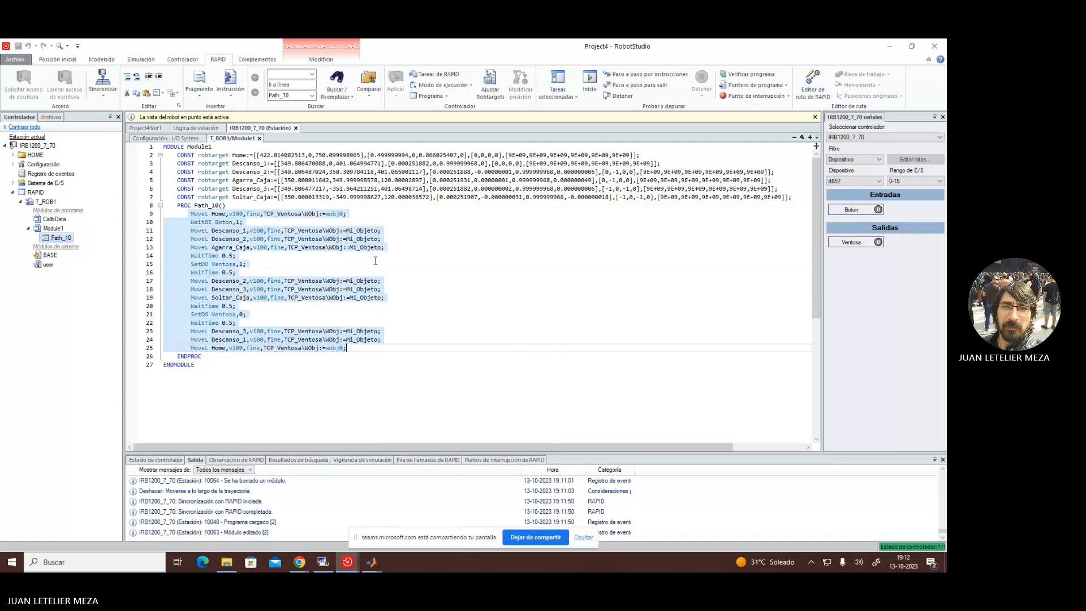
pyautogui.click(301, 281)
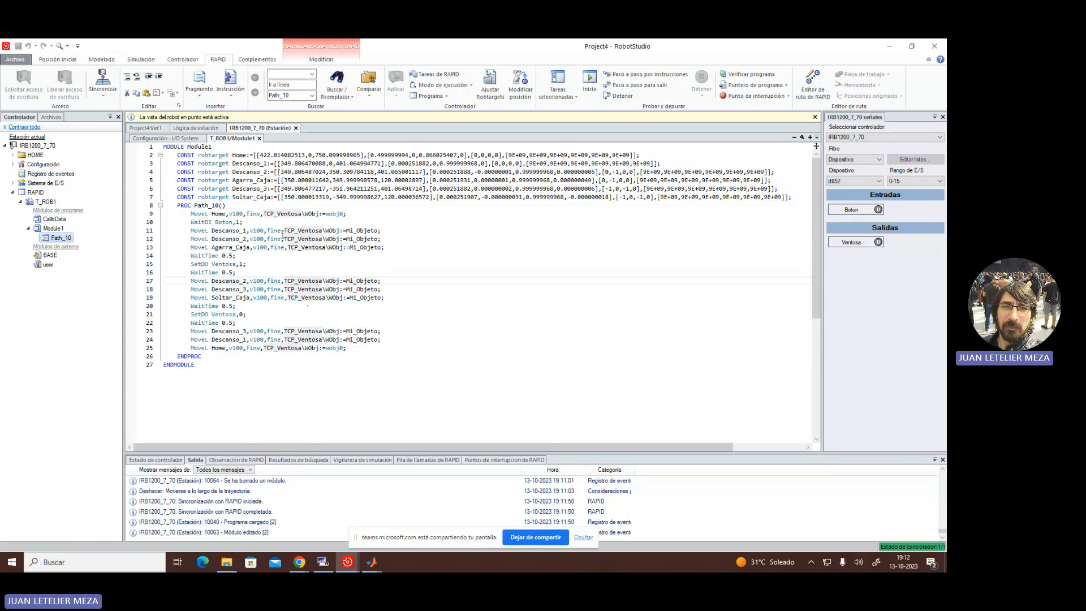
# - Round the position of the Descanso_1 robtarget to [350,0,400] in the Module1 code
pyautogui.moveTo(280, 163); pyautogui.dragTo(382, 163)
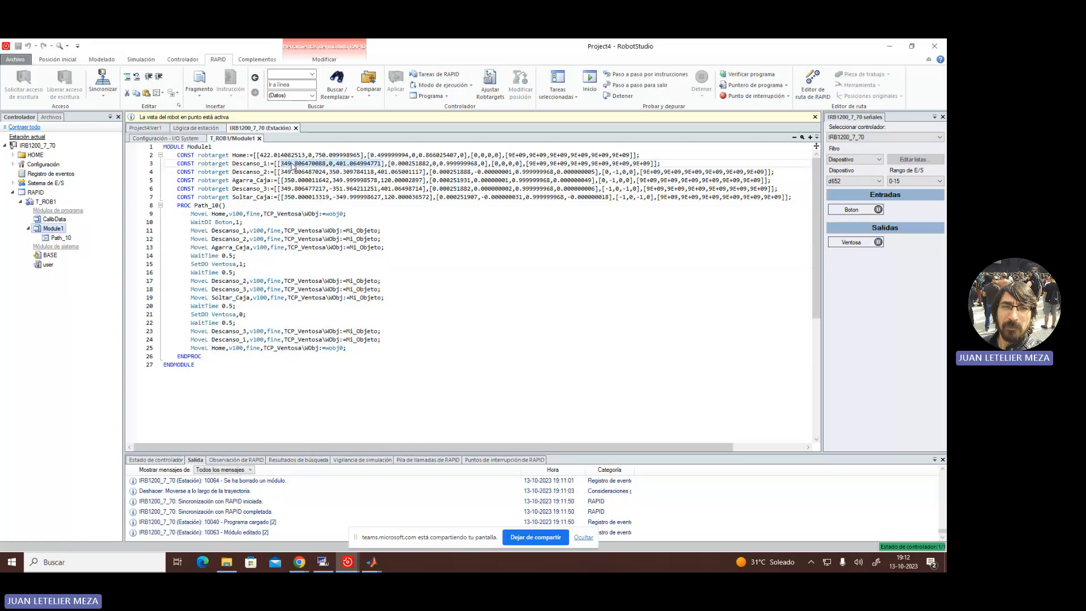
pyautogui.click(444, 248)
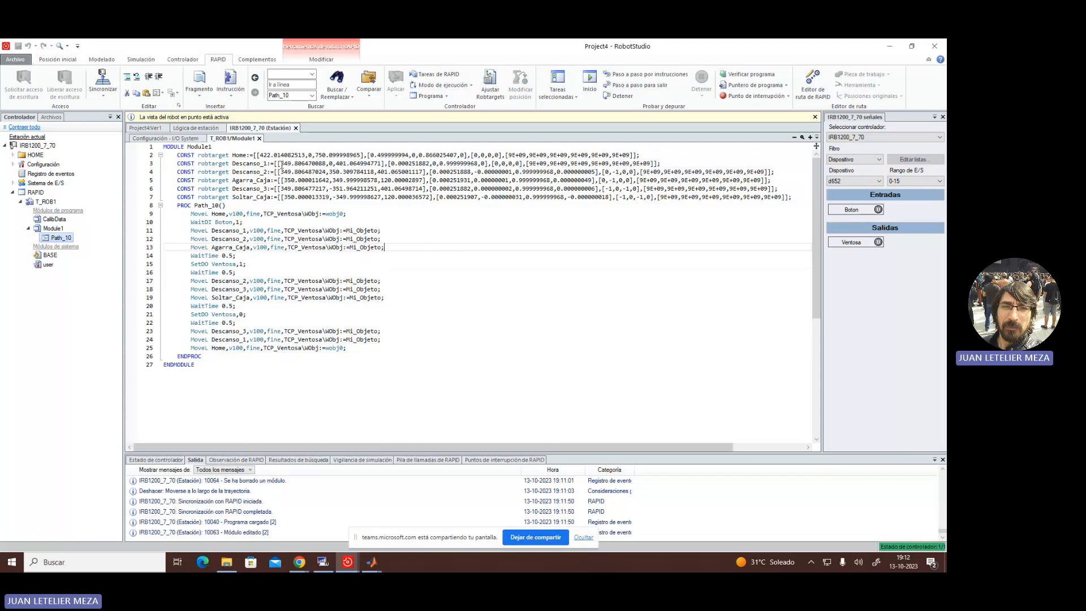
pyautogui.moveTo(280, 163); pyautogui.dragTo(325, 164)
pyautogui.write('350')
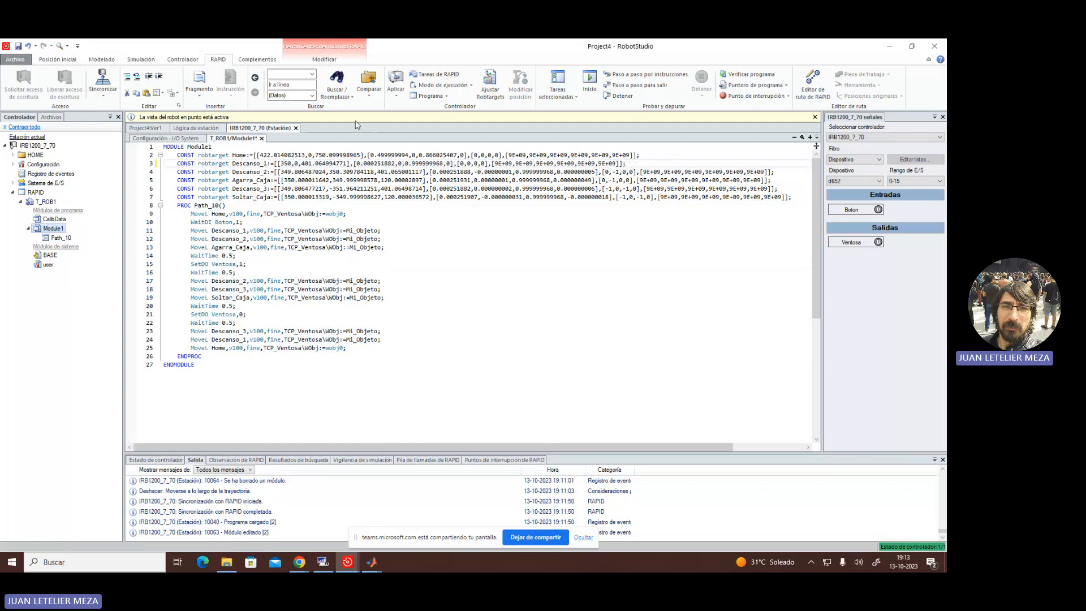
pyautogui.moveTo(302, 163); pyautogui.dragTo(348, 163)
pyautogui.write('400')
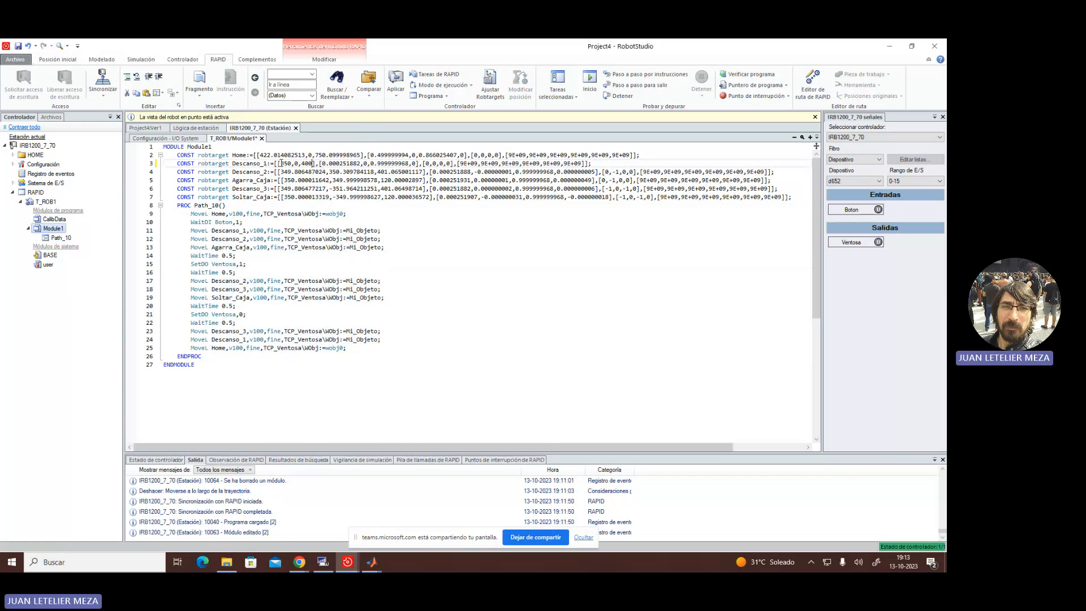
# - Set the orientation of the Descanso_1 robtarget to [0,0,1,0] and check its configuration and external axis values
pyautogui.moveTo(279, 163); pyautogui.dragTo(418, 164)
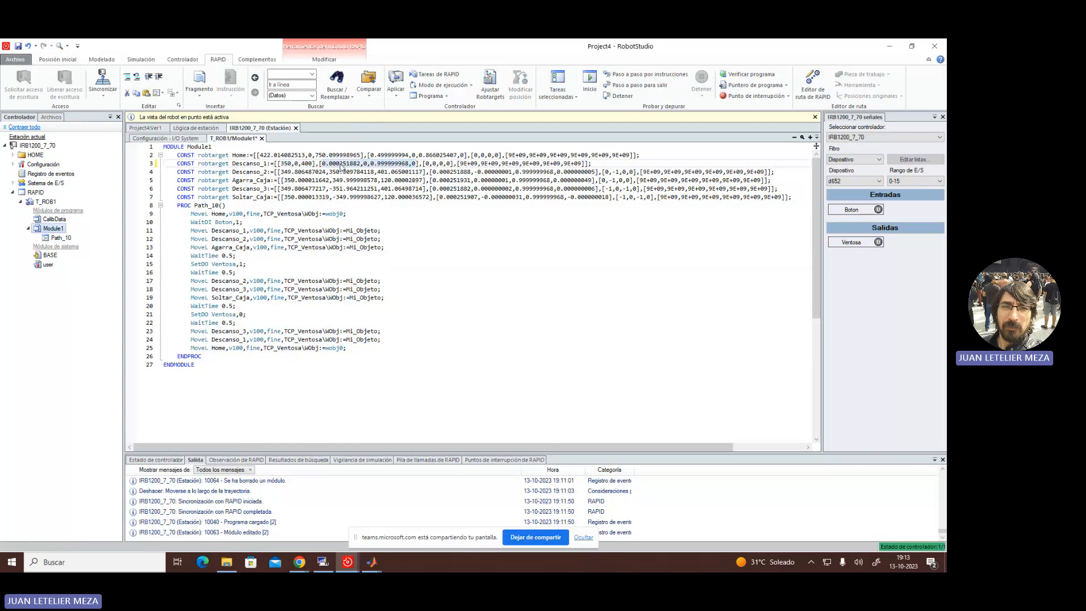
pyautogui.click(418, 222)
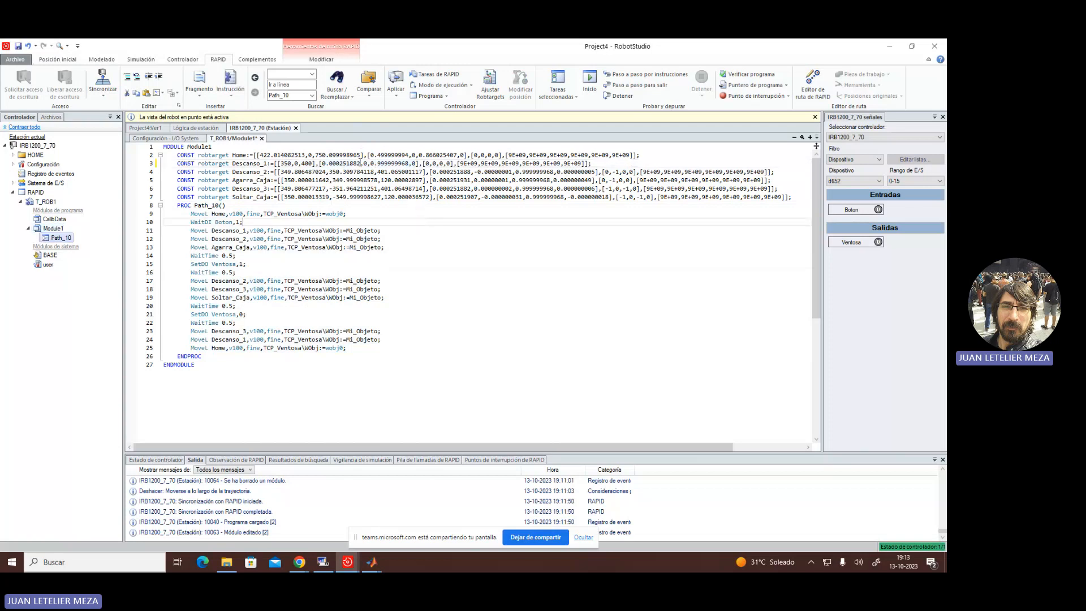
pyautogui.moveTo(361, 163); pyautogui.dragTo(322, 163)
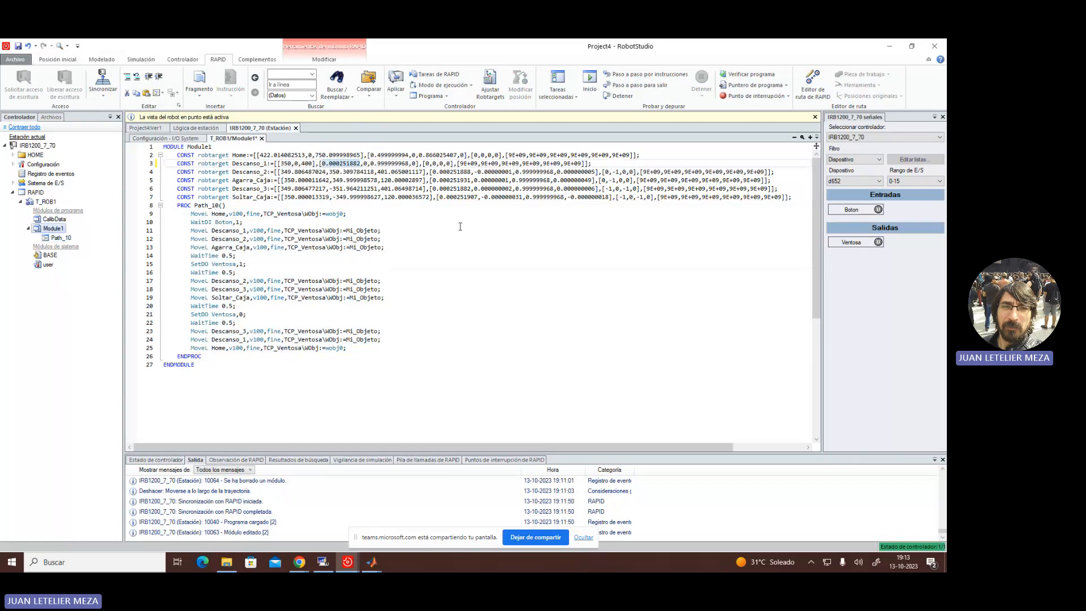
pyautogui.write('0')
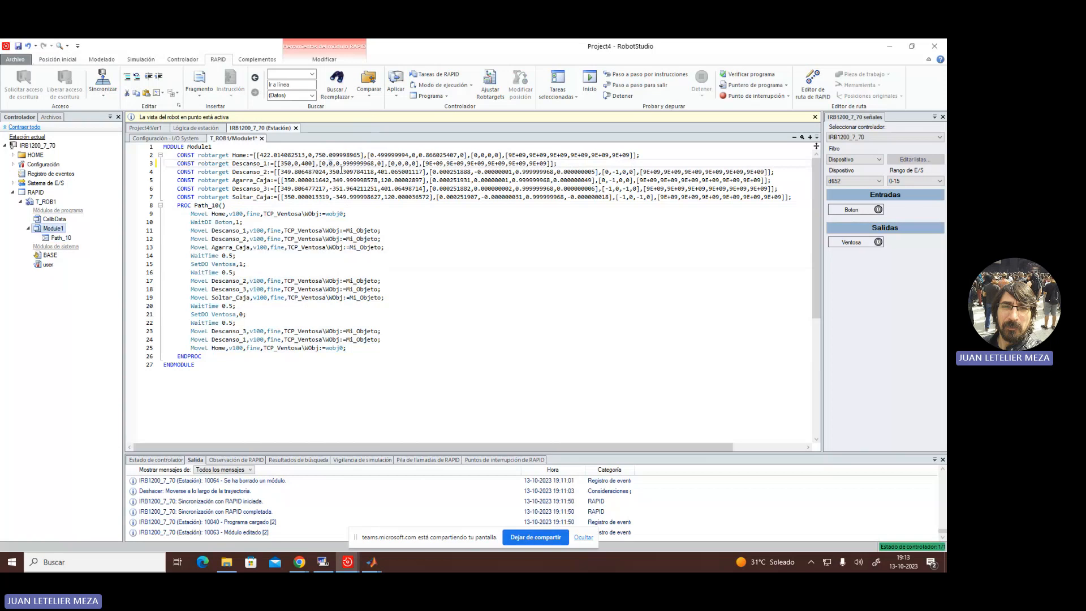
pyautogui.moveTo(374, 164); pyautogui.dragTo(336, 164)
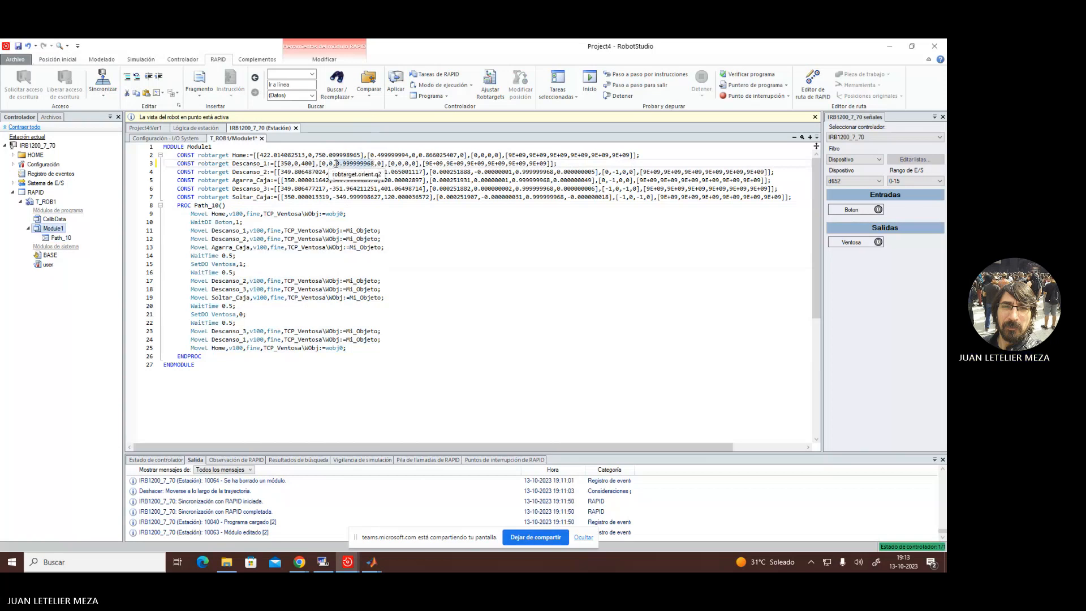
pyautogui.write('1')
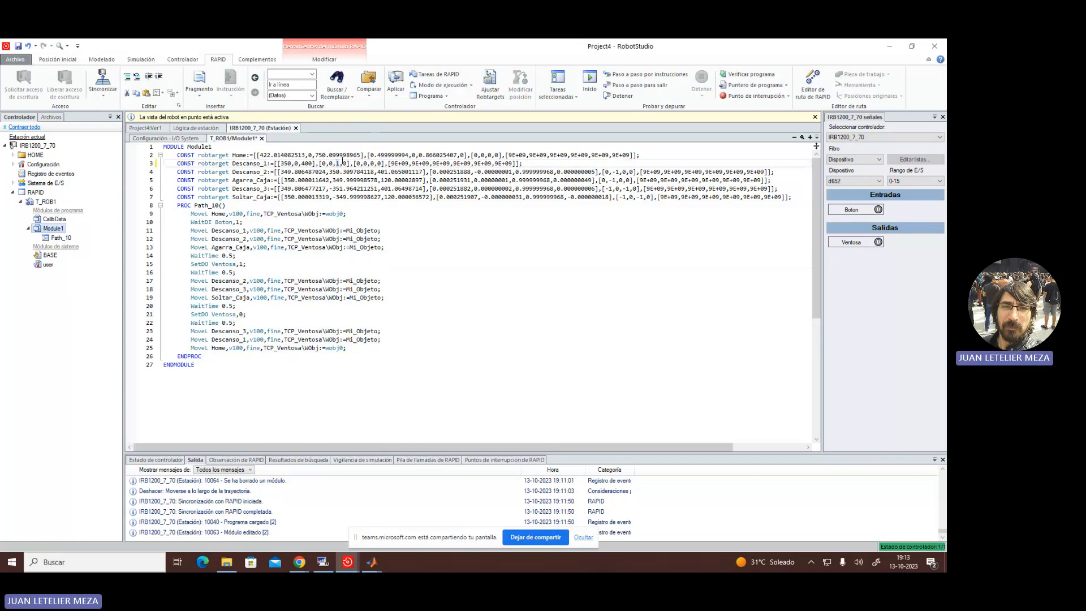
pyautogui.moveTo(322, 164); pyautogui.dragTo(340, 164)
pyautogui.click(342, 163)
pyautogui.click(355, 164)
pyautogui.moveTo(510, 162); pyautogui.dragTo(395, 168)
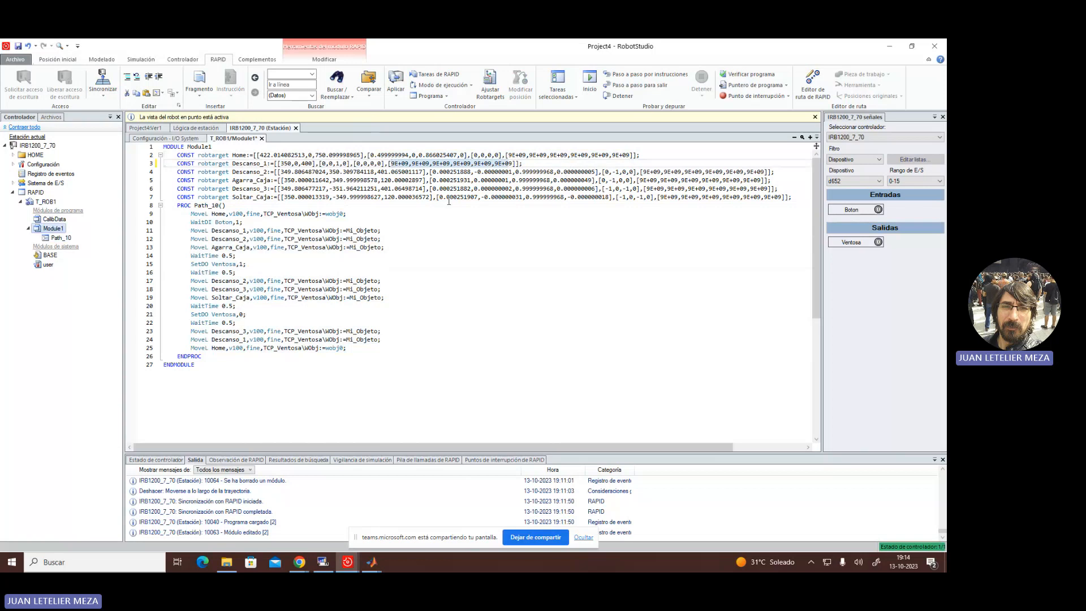
pyautogui.click(494, 220)
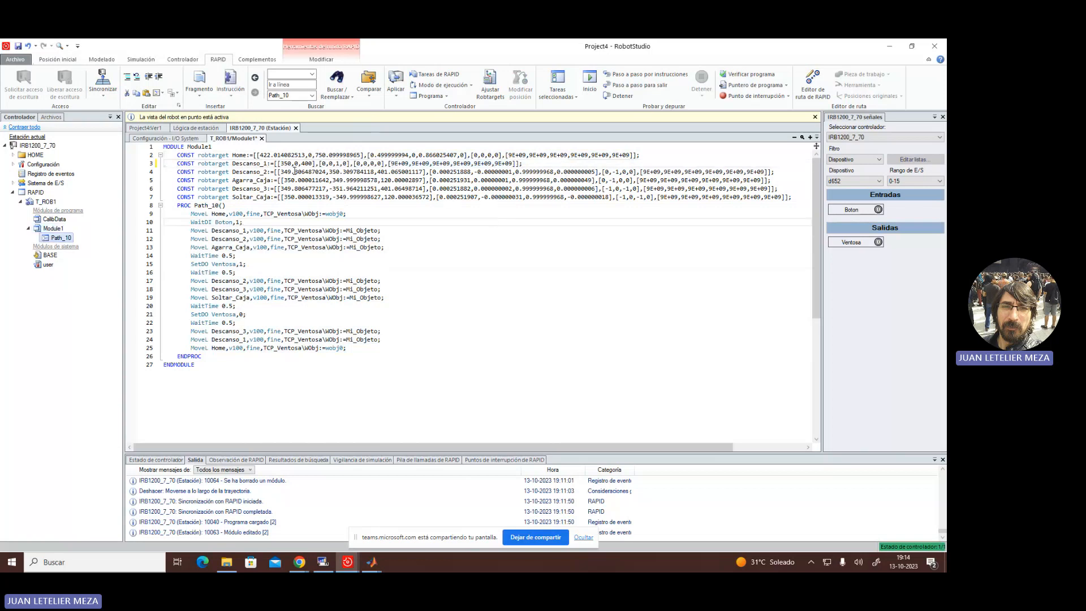
# - Round the position of the Descanso_2 robtarget to [350,350,400]
pyautogui.moveTo(325, 171); pyautogui.dragTo(280, 172)
pyautogui.write('35')
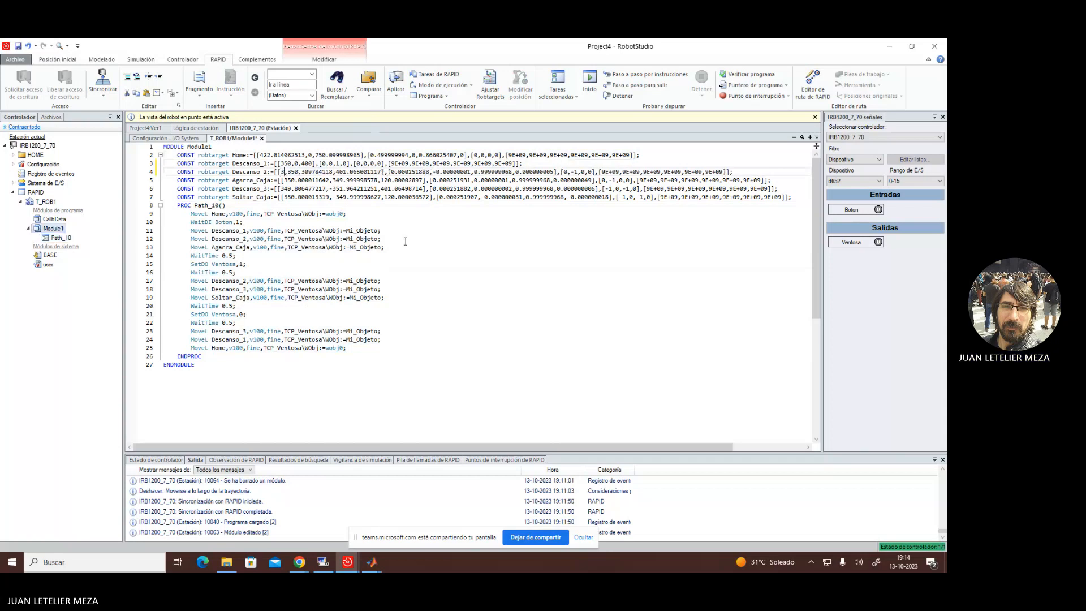
pyautogui.write('0')
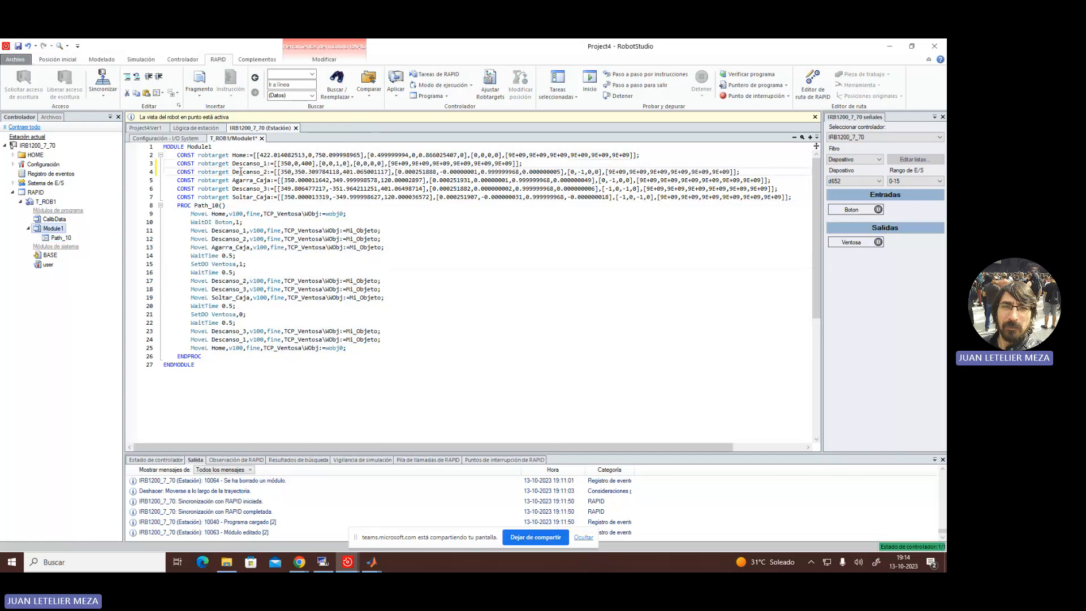
pyautogui.moveTo(340, 172); pyautogui.dragTo(306, 172)
pyautogui.press('Delete')
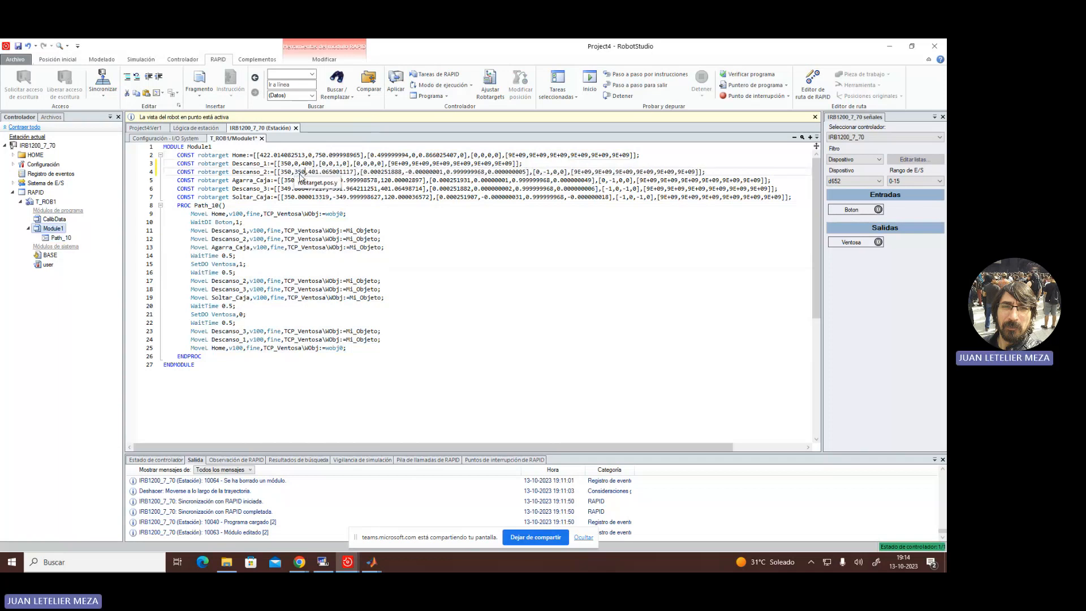
pyautogui.moveTo(353, 172); pyautogui.dragTo(318, 173)
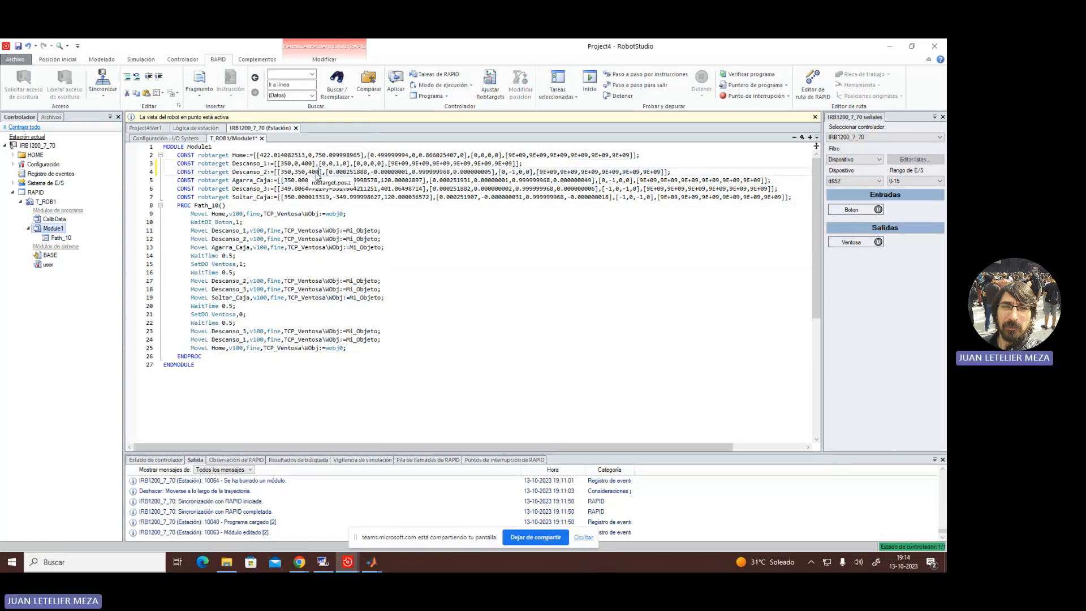
pyautogui.write('0')
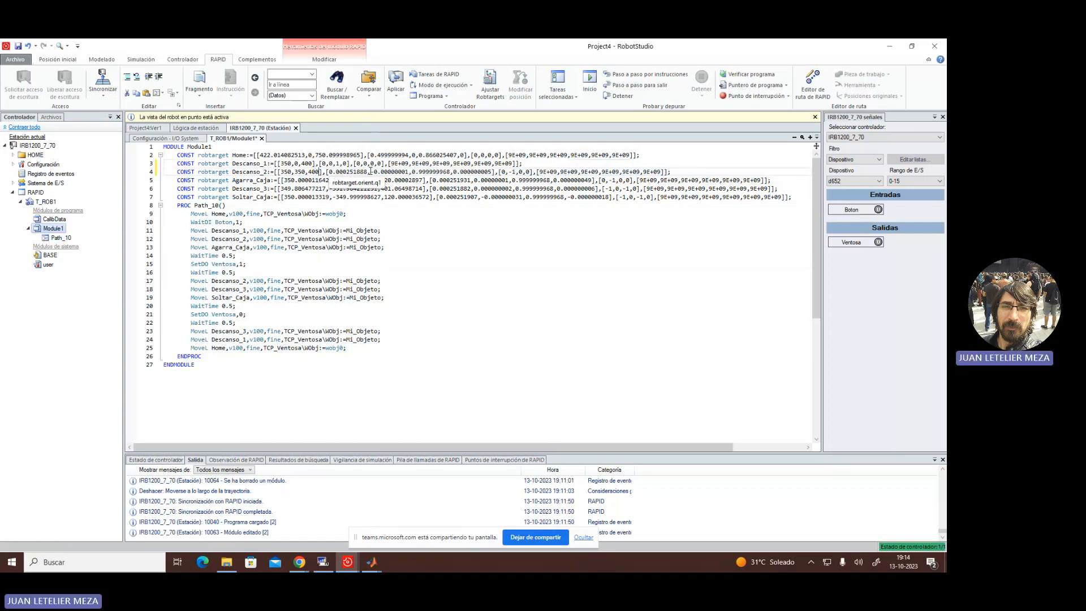
# - Set the orientation of the Descanso_2 robtarget to [0,0,1,0]
pyautogui.moveTo(326, 171); pyautogui.dragTo(330, 163)
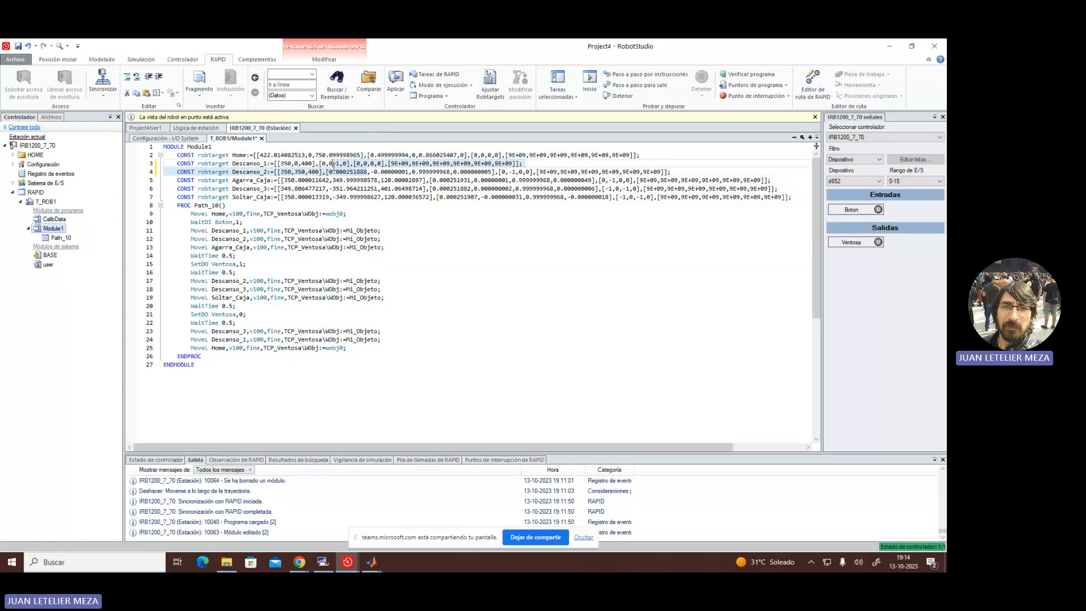
pyautogui.click(333, 172)
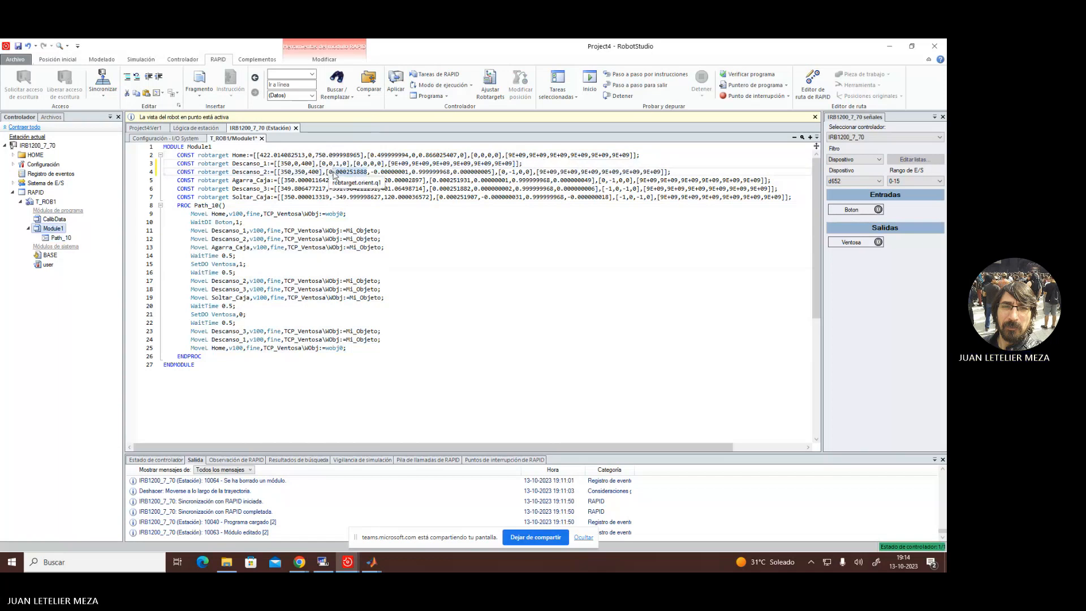
pyautogui.press('BackSpace')
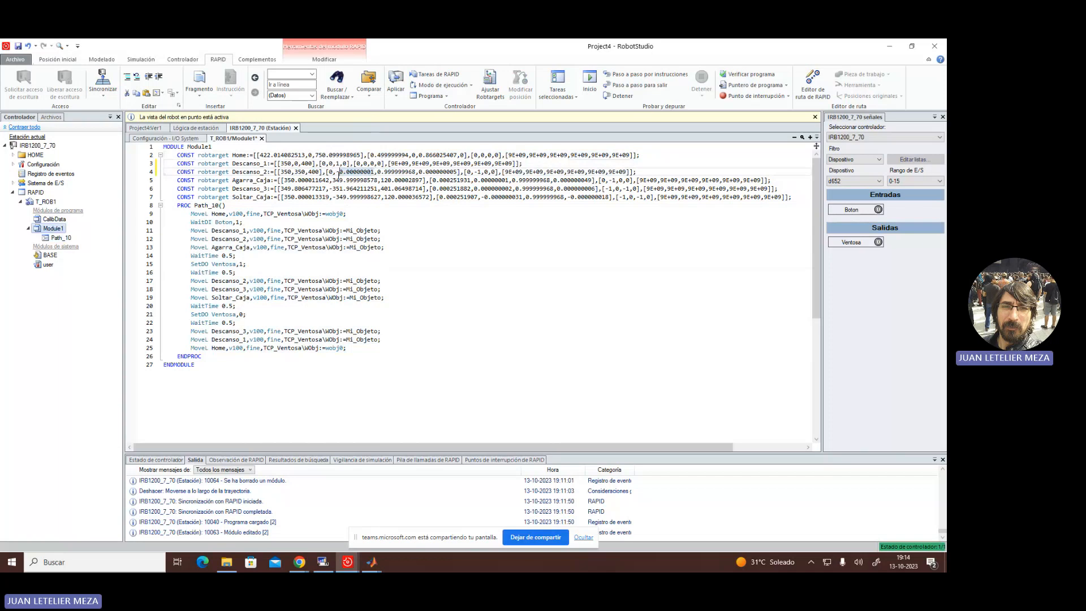
pyautogui.write('0,')
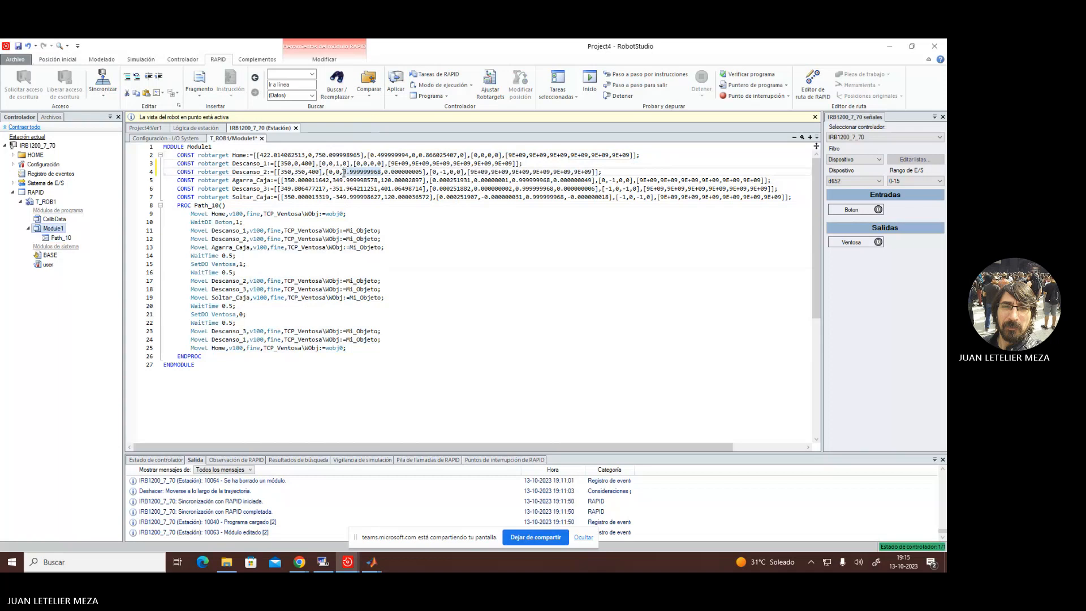
pyautogui.write('1')
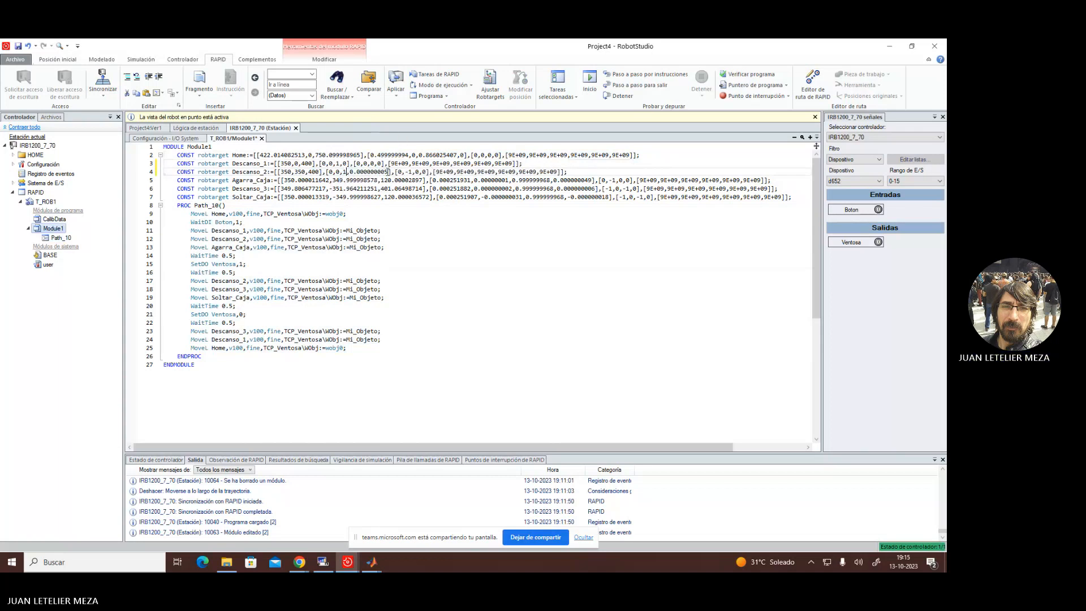
pyautogui.moveTo(388, 172); pyautogui.dragTo(370, 172)
pyautogui.write('0')
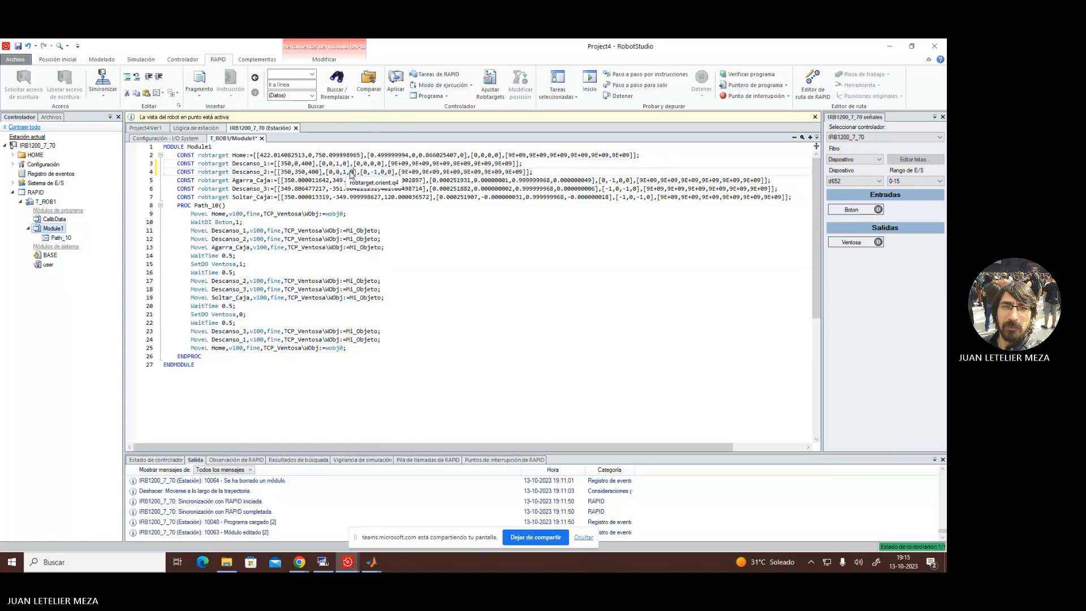
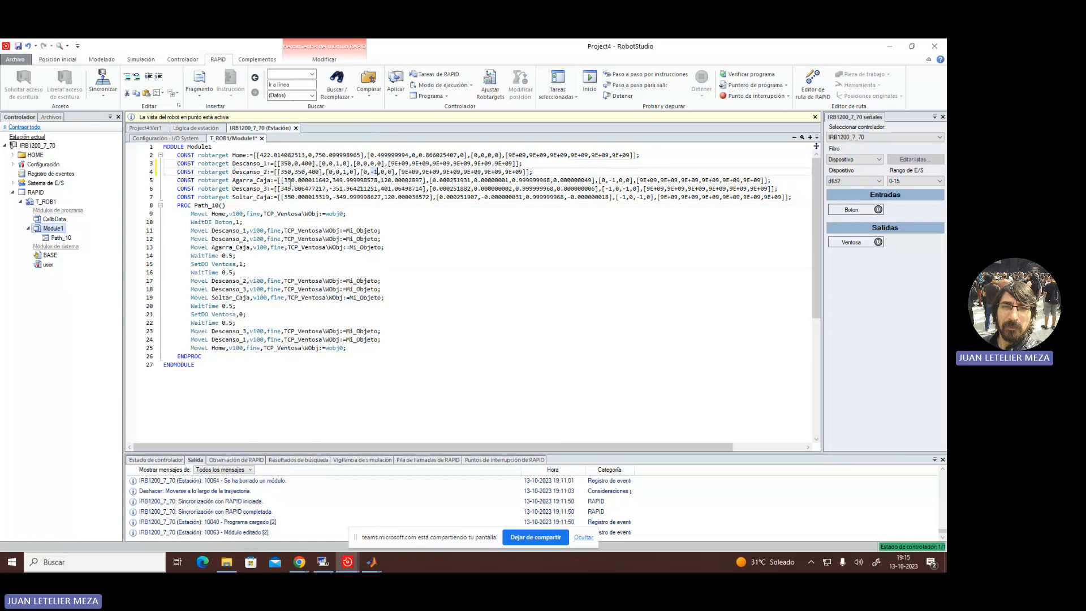
# - Round the position of the Agarra_Caja robtarget to [350,350,120]
pyautogui.moveTo(285, 180); pyautogui.dragTo(328, 180)
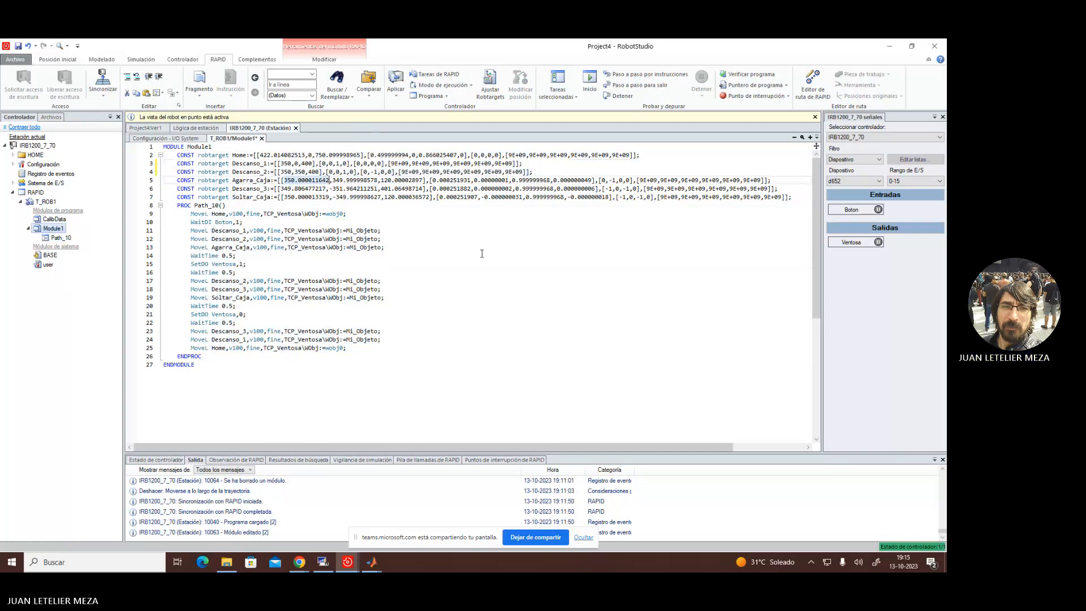
pyautogui.write('350')
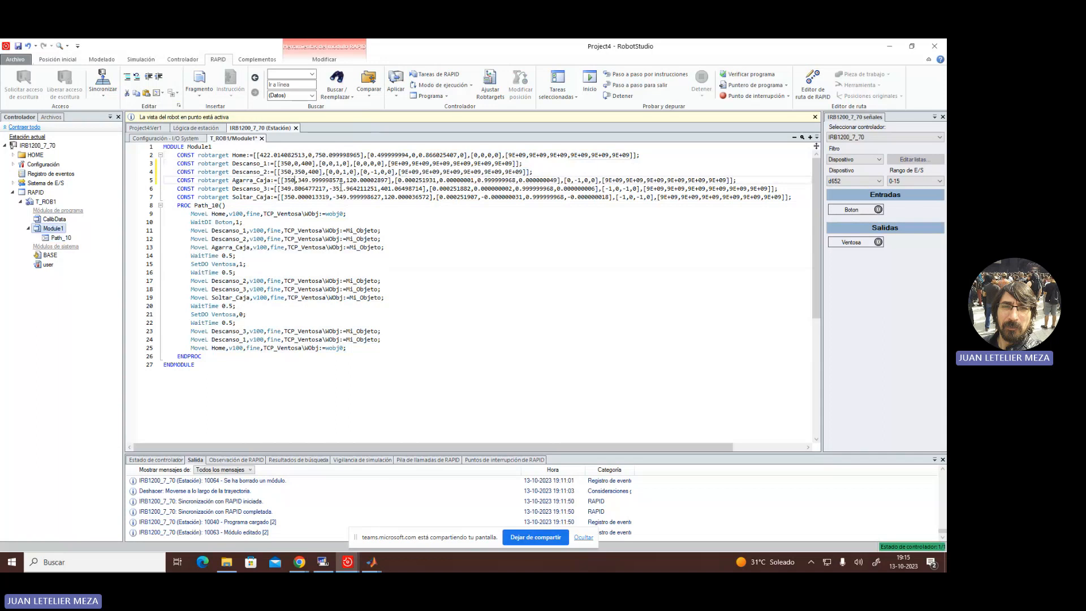
pyautogui.moveTo(344, 180); pyautogui.dragTo(310, 180)
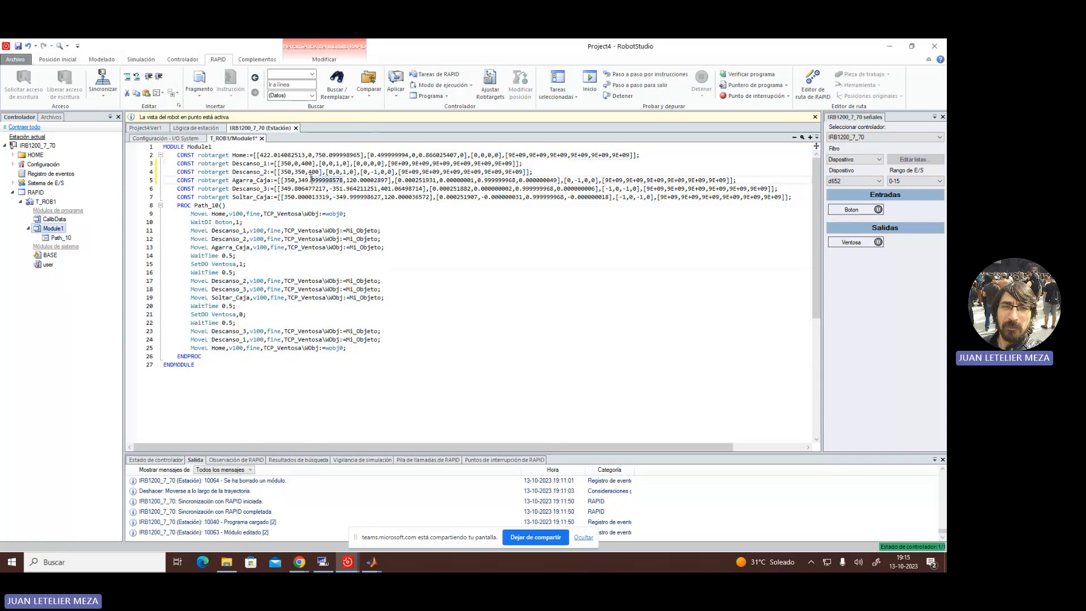
pyautogui.keyDown('shift'); pyautogui.click(298, 180); pyautogui.keyUp('shift')
pyautogui.write('350')
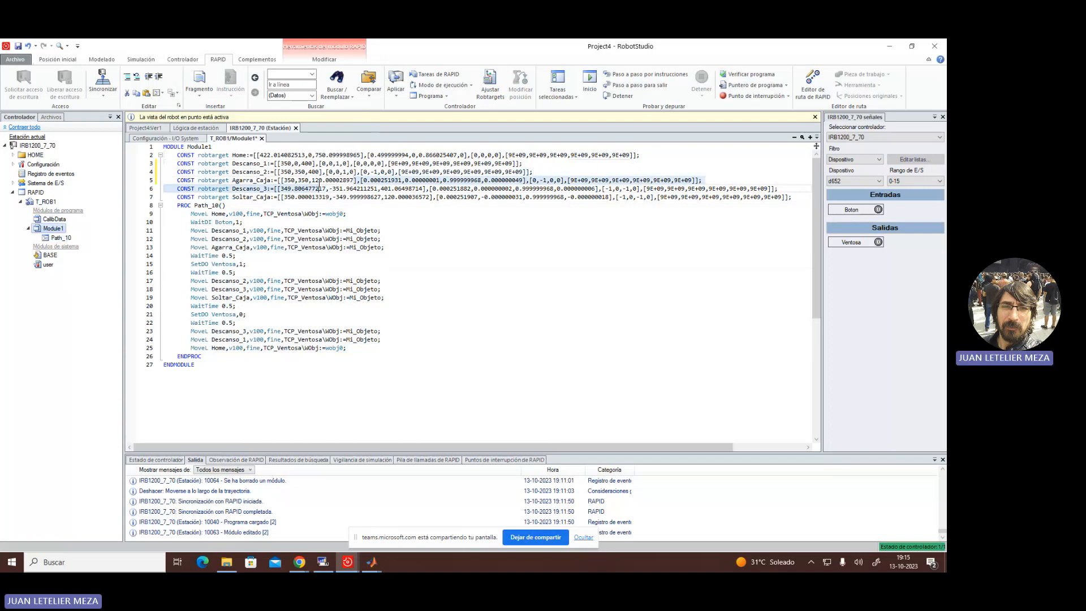
pyautogui.press('Delete')
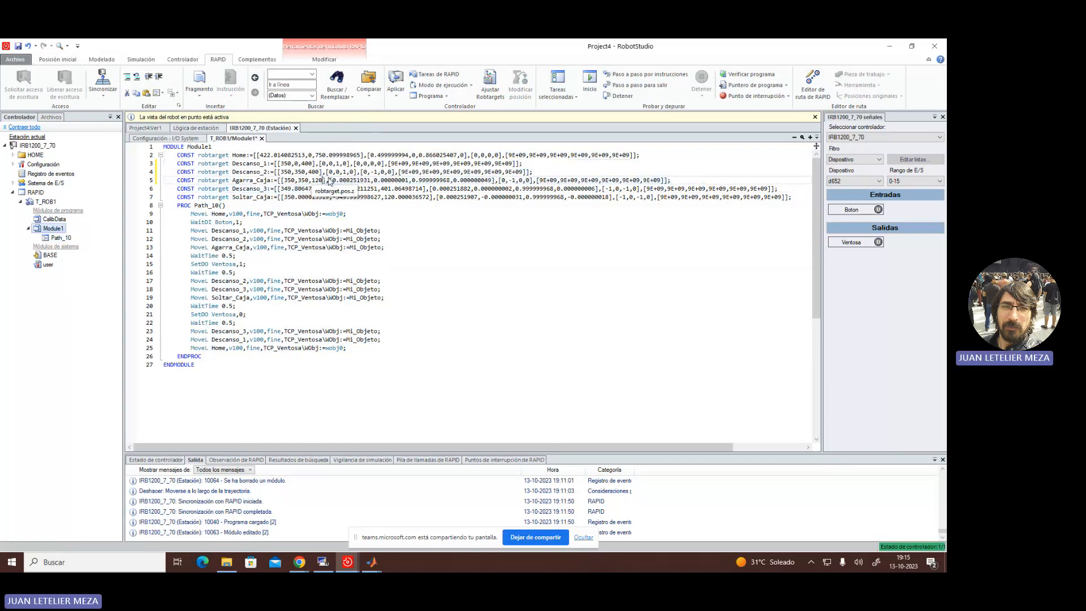
# - Set the orientation of the Agarra_Caja robtarget to [0,0,1,0]
pyautogui.moveTo(371, 181); pyautogui.dragTo(336, 181)
pyautogui.press('Delete')
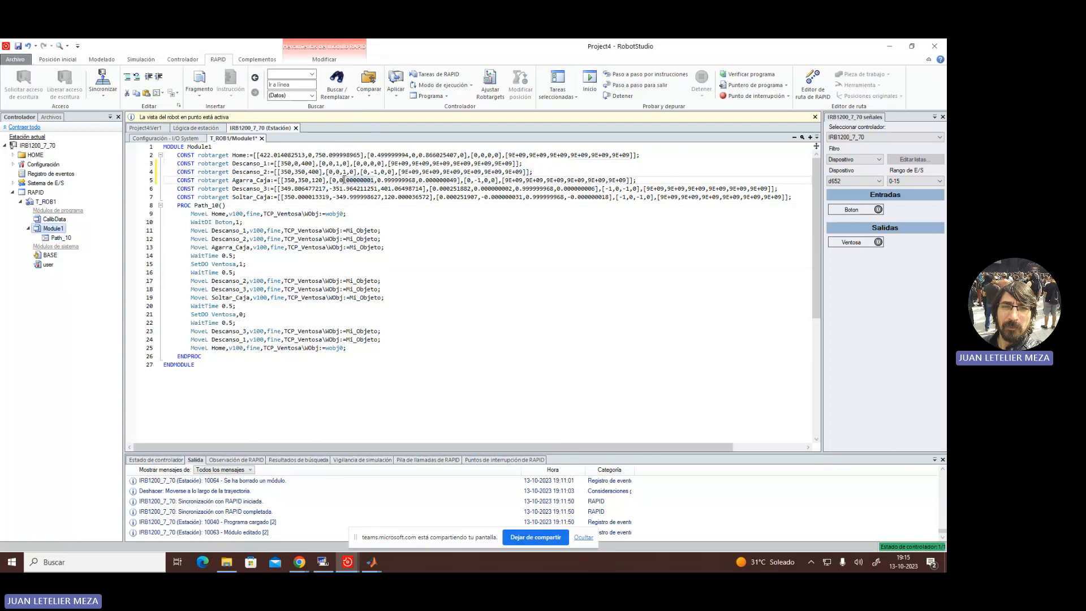
pyautogui.press('Delete')
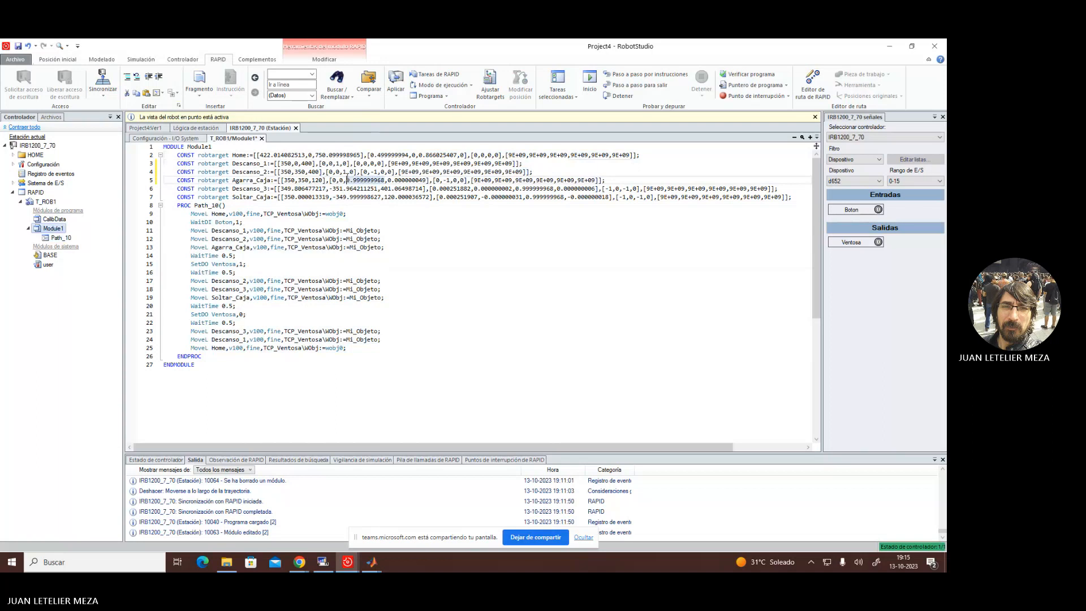
pyautogui.write('1')
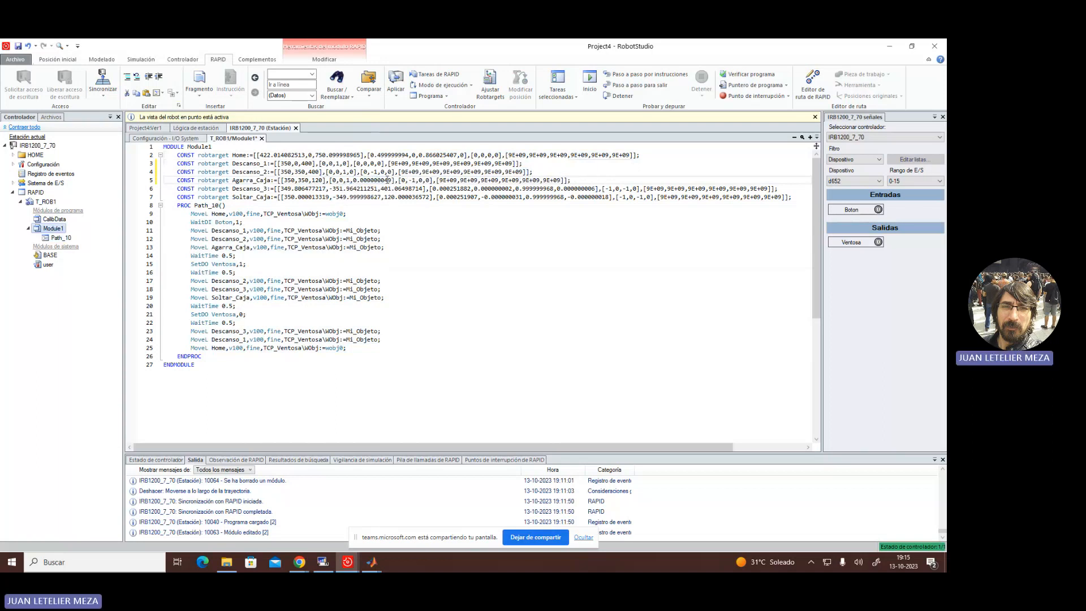
pyautogui.moveTo(392, 179); pyautogui.dragTo(359, 181)
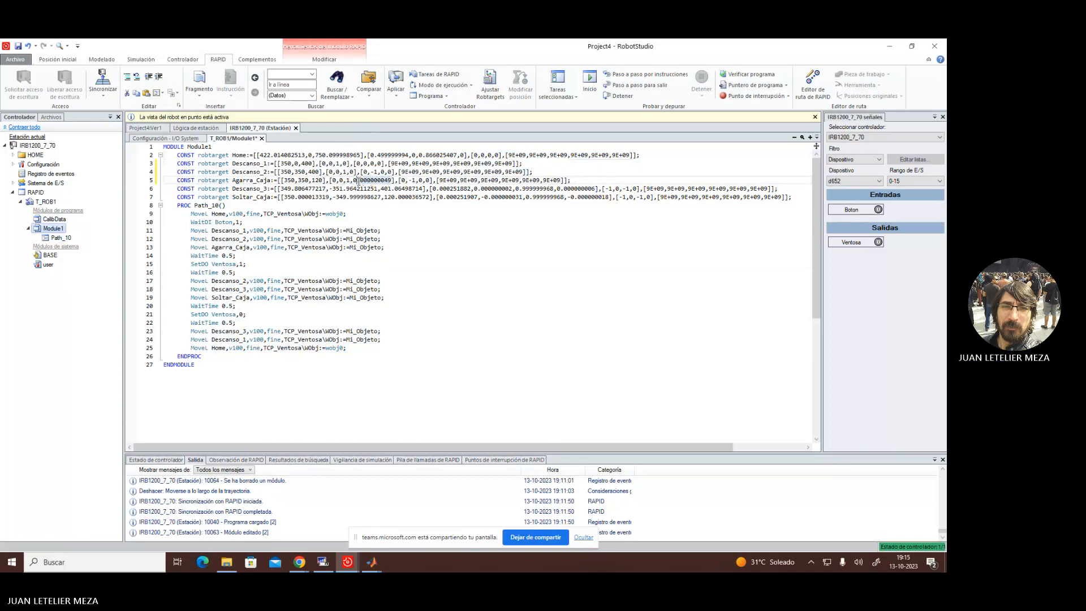
pyautogui.press('BackSpace')
pyautogui.press('BackSpace')
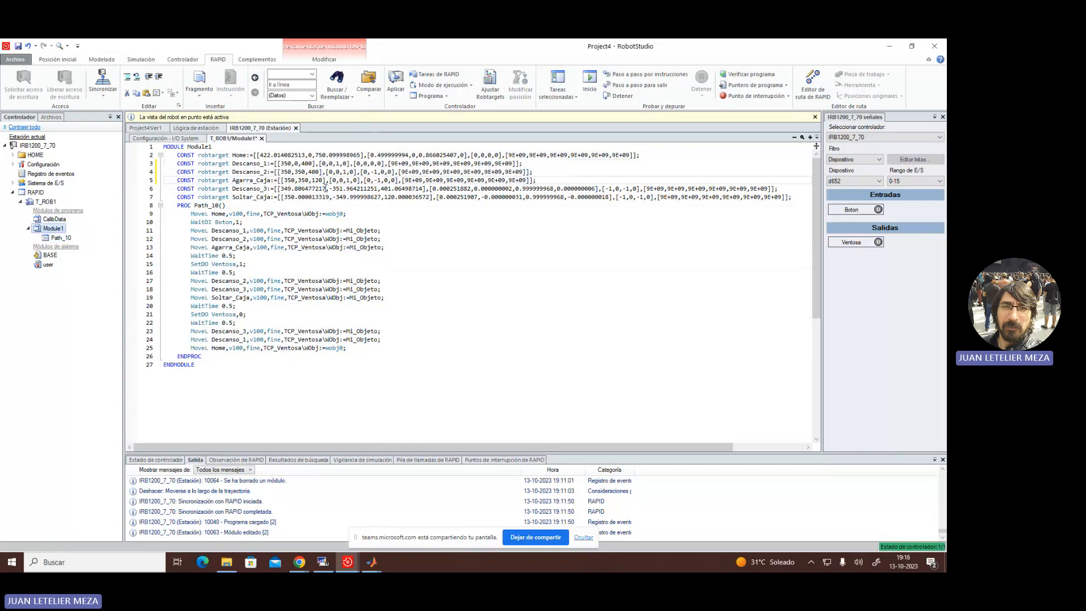
# - Round the position of the Descanso_3 robtarget to [350,-350,400]
pyautogui.moveTo(326, 188); pyautogui.dragTo(283, 189)
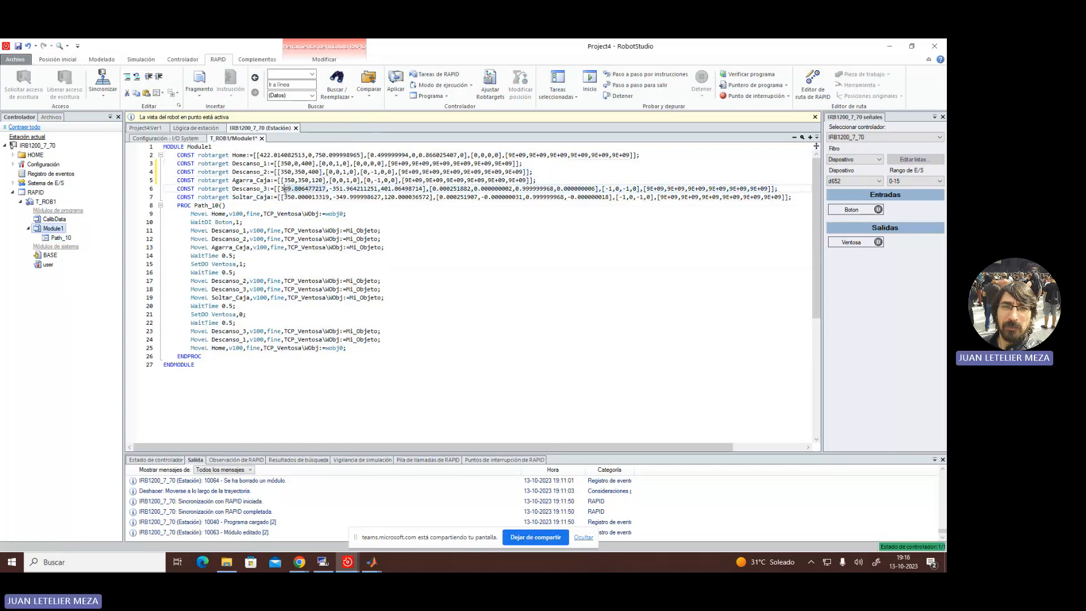
pyautogui.write('50')
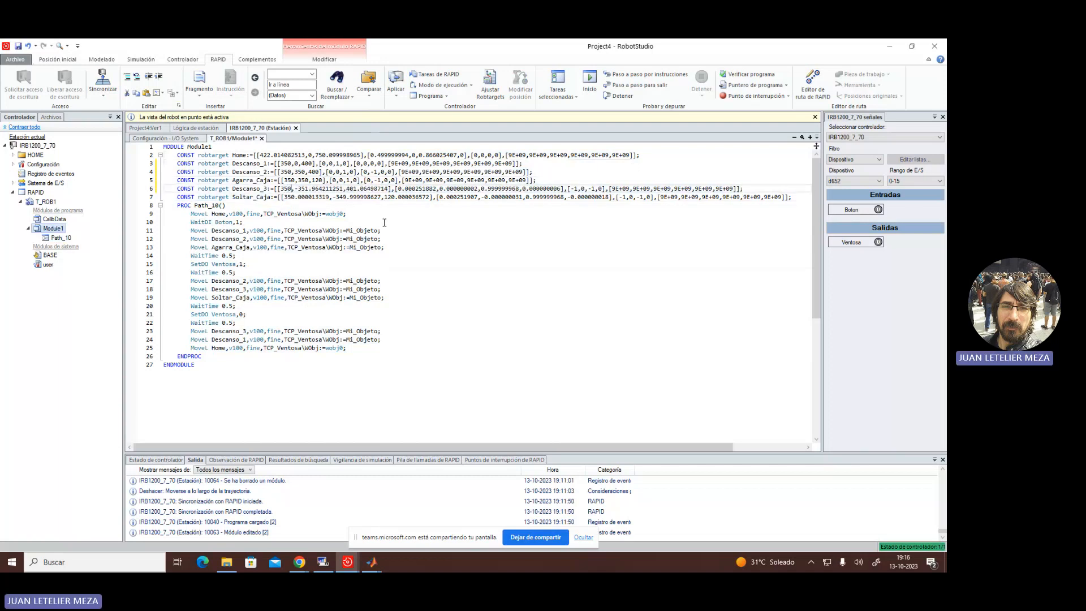
pyautogui.moveTo(345, 189); pyautogui.dragTo(309, 190)
pyautogui.write('0')
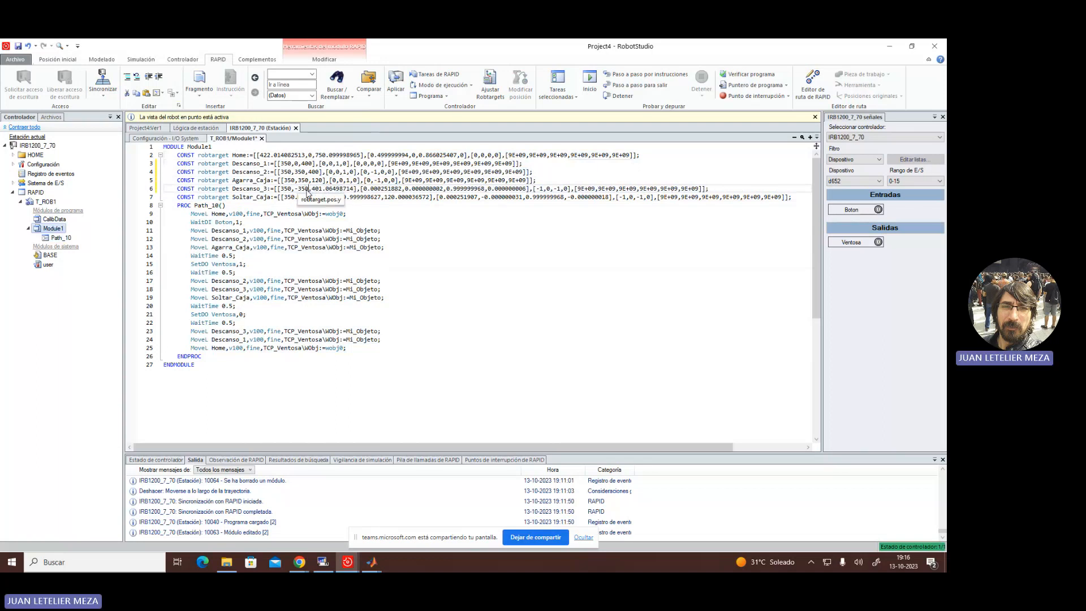
pyautogui.moveTo(359, 189); pyautogui.dragTo(322, 188)
pyautogui.write('0')
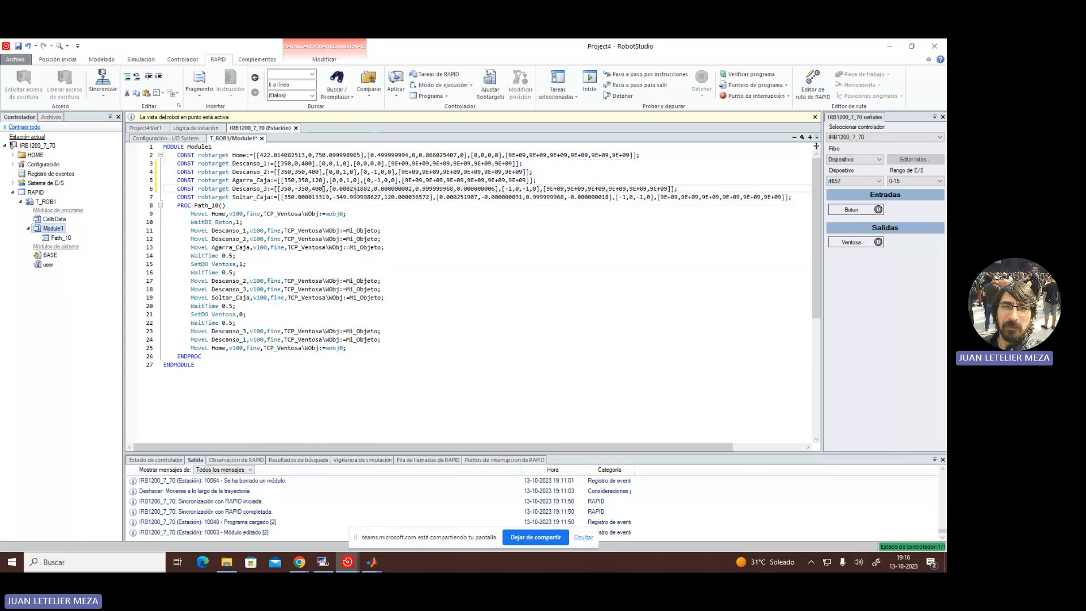
# - Set the orientation of the Descanso_3 robtarget to [0,0,1,0]
pyautogui.moveTo(357, 190)
pyautogui.mouseDown()
pyautogui.moveTo(338, 190)
pyautogui.moveTo(370, 190)
pyautogui.moveTo(347, 188)
pyautogui.mouseUp()
pyautogui.press('BackSpace')
pyautogui.press('BackSpace')
pyautogui.press('BackSpace')
pyautogui.write('1')
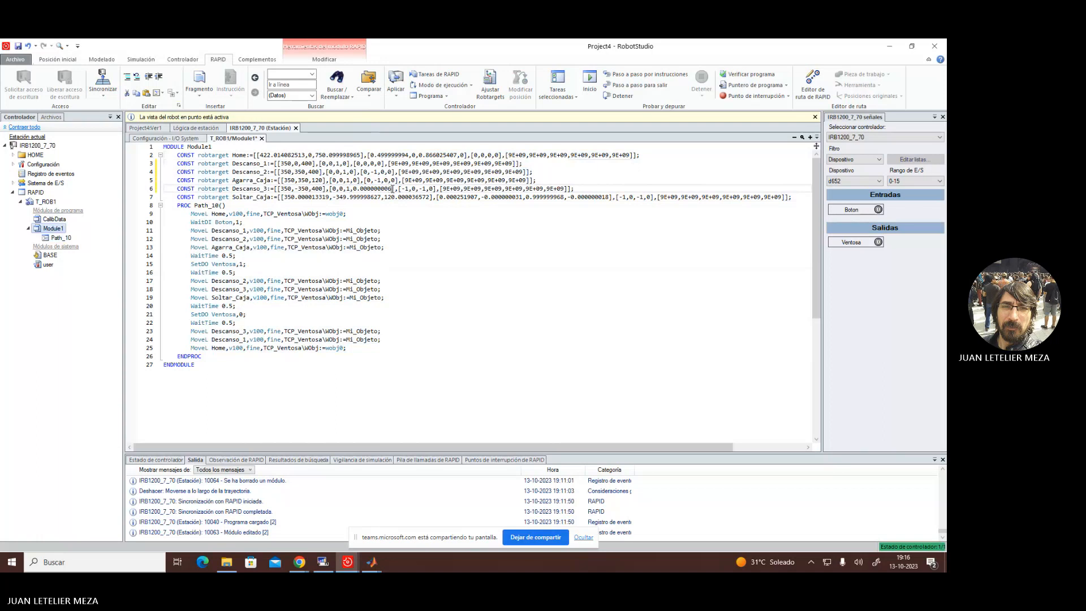
pyautogui.moveTo(393, 188); pyautogui.dragTo(358, 189)
pyautogui.press('BackSpace')
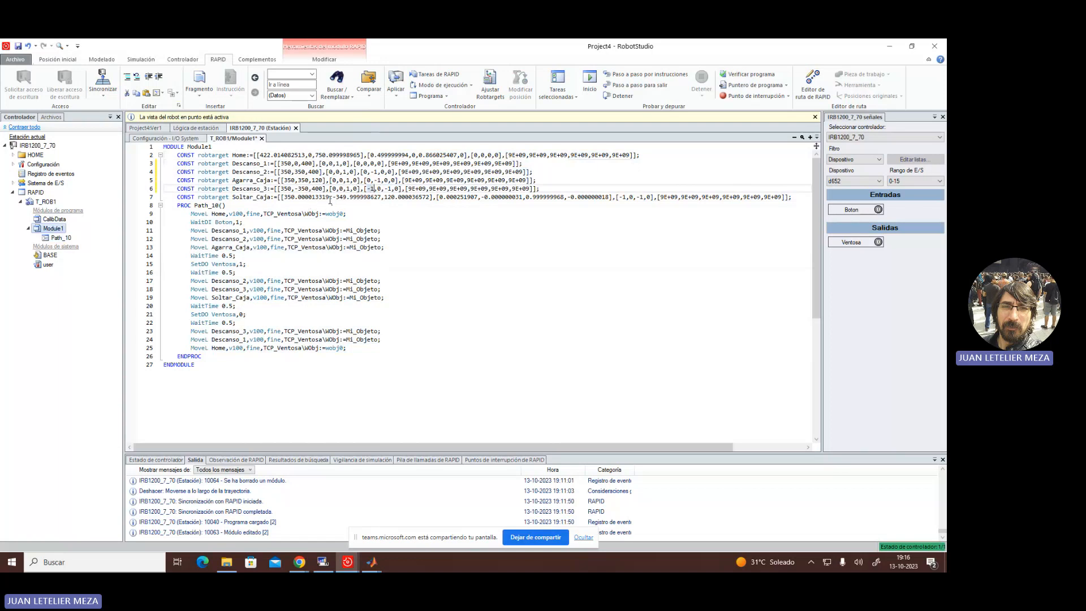
# - Round the position of the Soltar_Caja robtarget to [350,-350,120]
pyautogui.moveTo(329, 197); pyautogui.dragTo(298, 196)
pyautogui.click(328, 197)
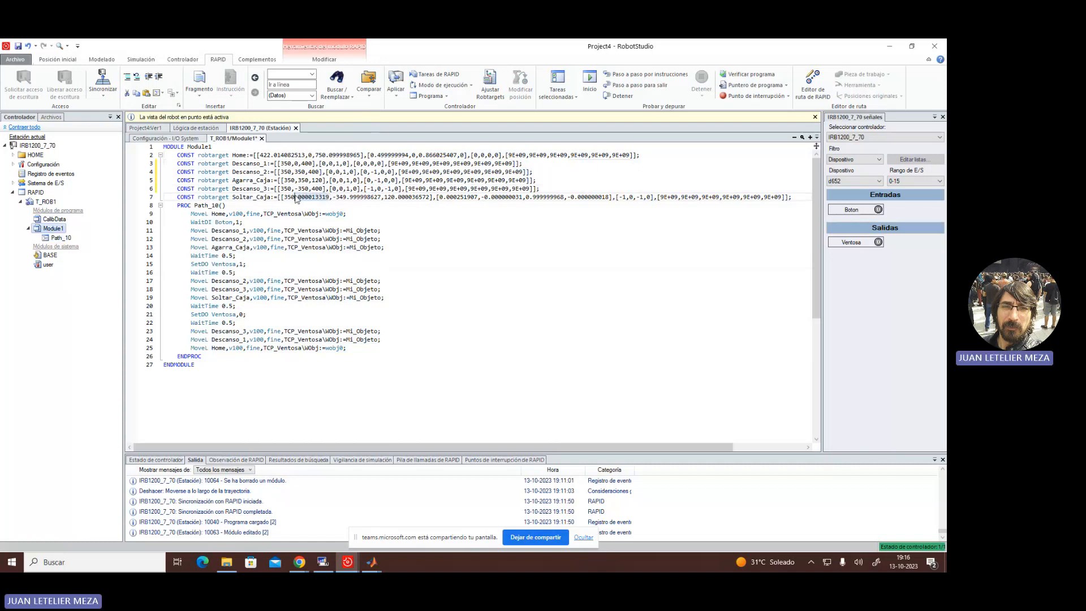
pyautogui.press('BackSpace')
pyautogui.press('BackSpace')
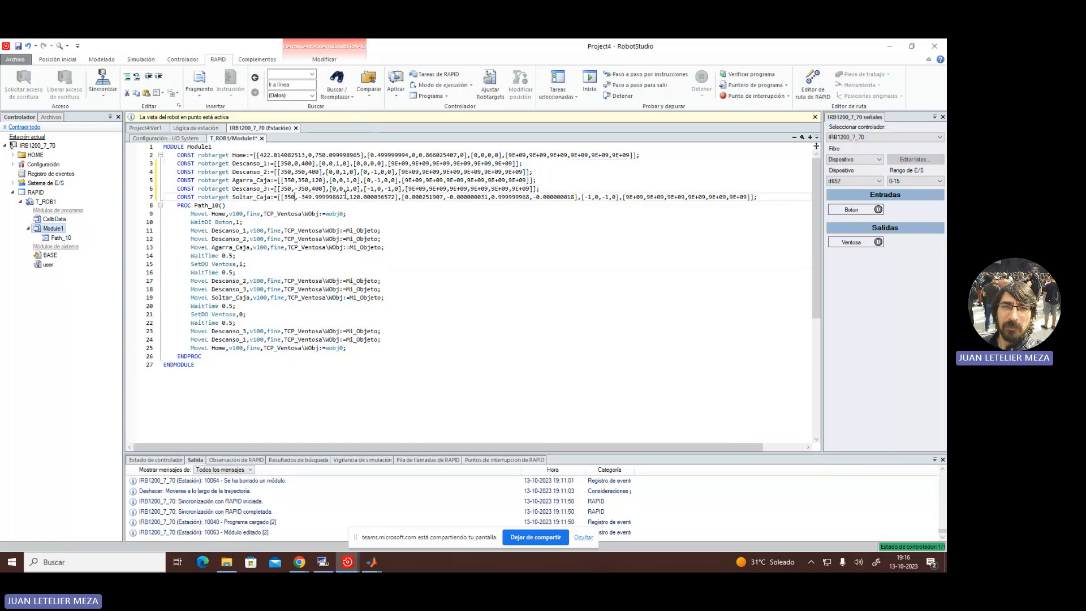
pyautogui.moveTo(345, 196); pyautogui.dragTo(306, 196)
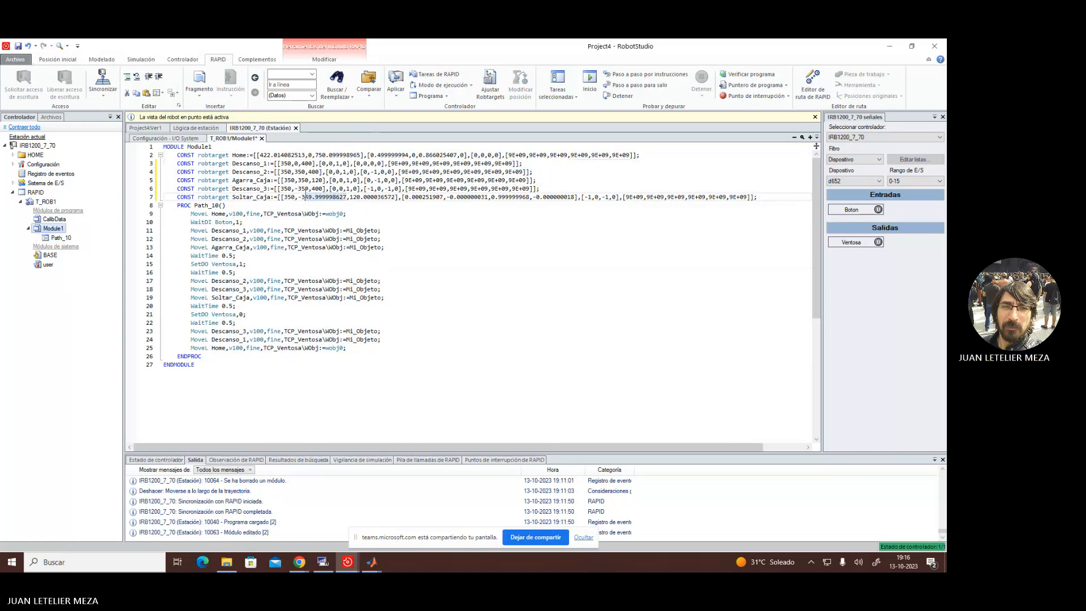
pyautogui.write('50')
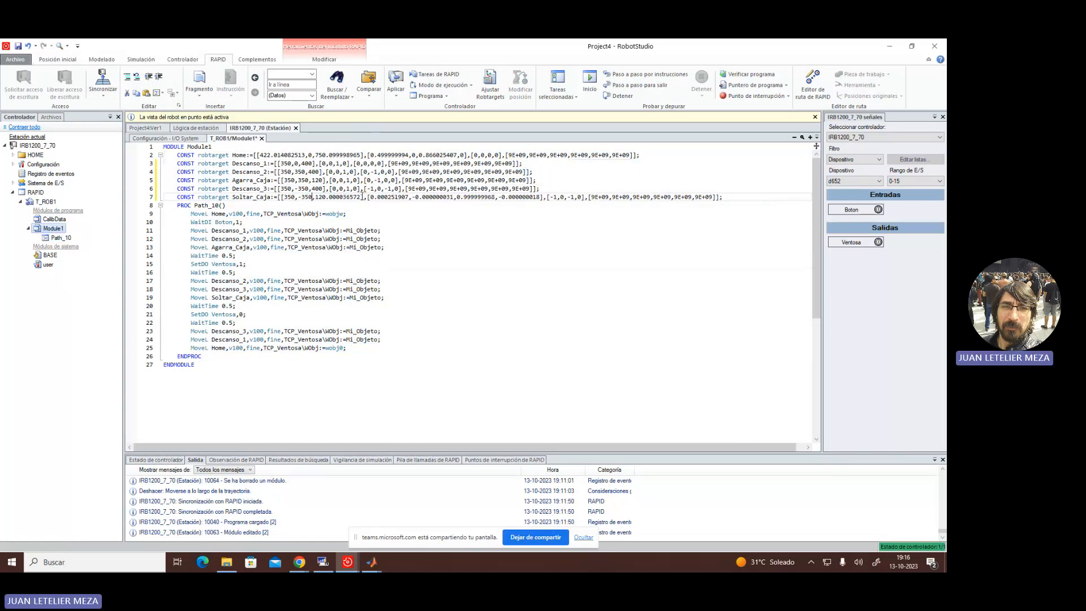
pyautogui.doubleClick(352, 197)
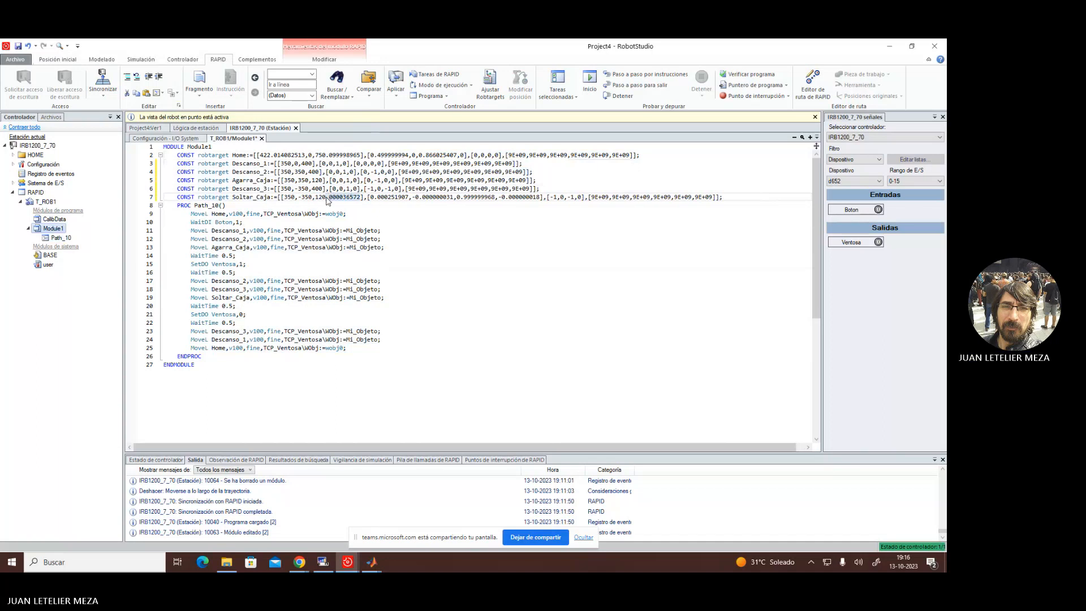
pyautogui.press('BackSpace')
pyautogui.press('BackSpace')
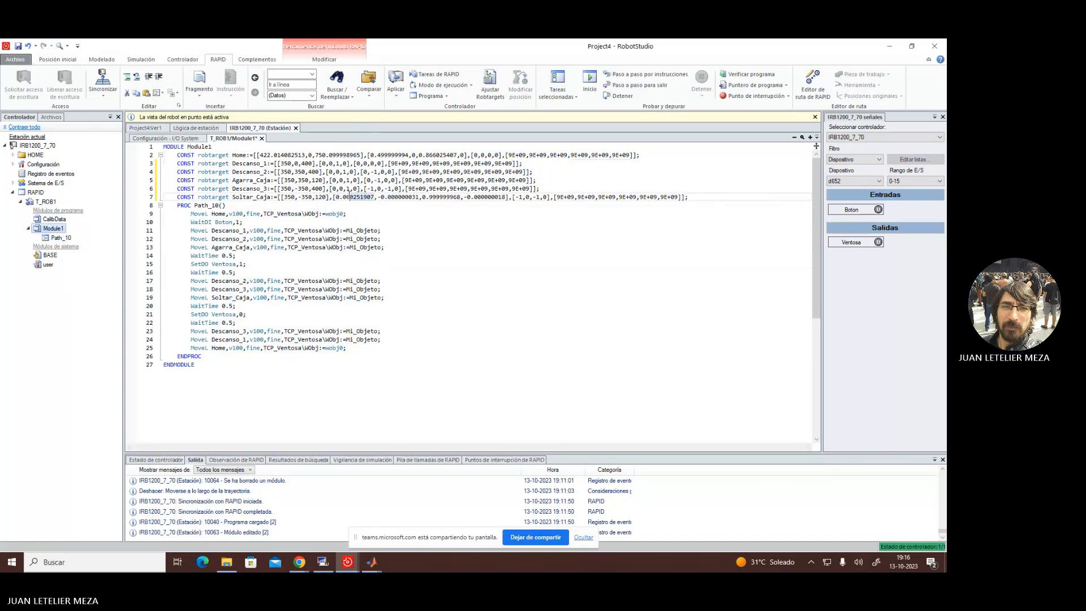
# - Set the orientation of the Soltar_Caja robtarget to [0,0,1,0]
pyautogui.press('BackSpace')
pyautogui.press('BackSpace')
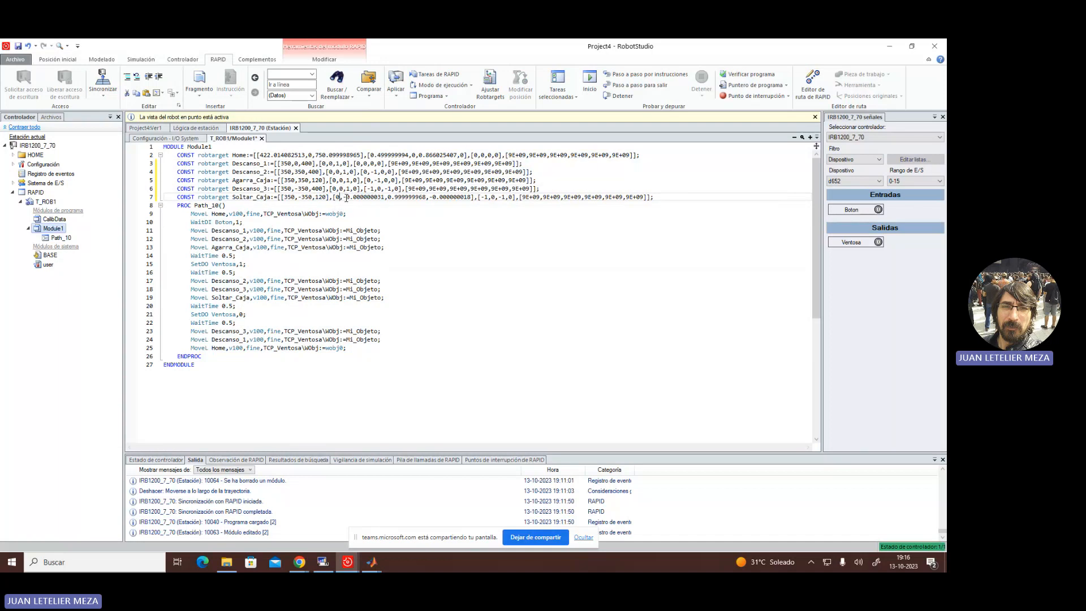
pyautogui.moveTo(384, 197); pyautogui.dragTo(343, 197)
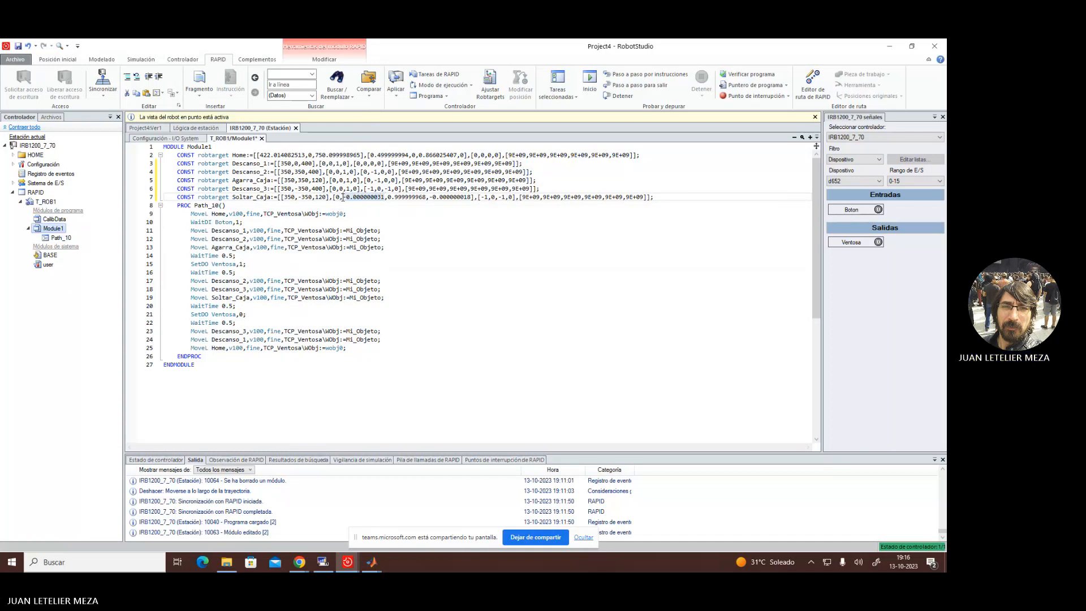
pyautogui.write('0')
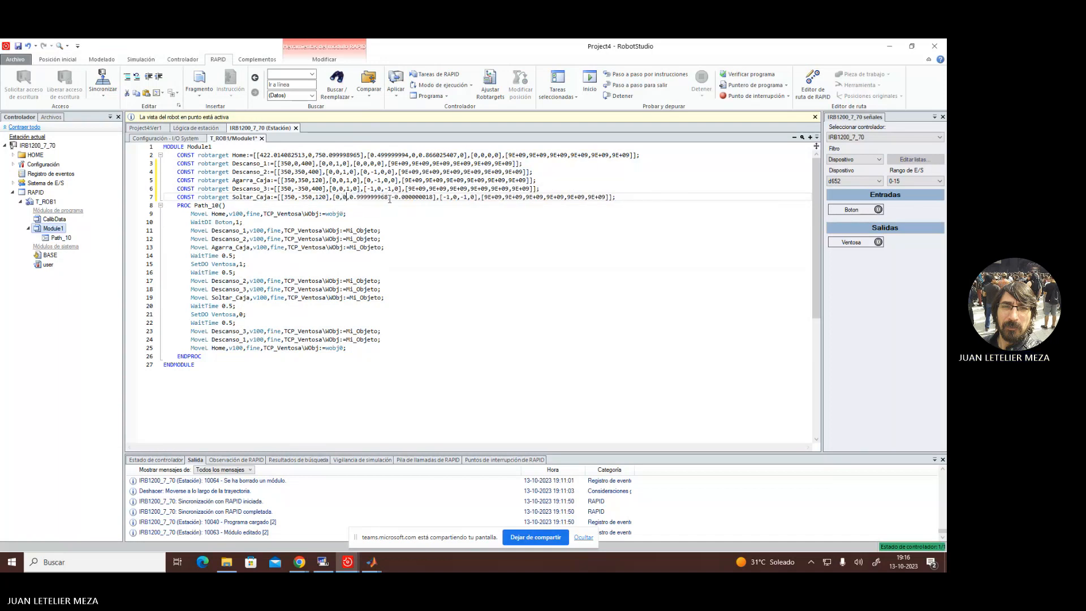
pyautogui.moveTo(388, 197); pyautogui.dragTo(357, 197)
pyautogui.write('120')
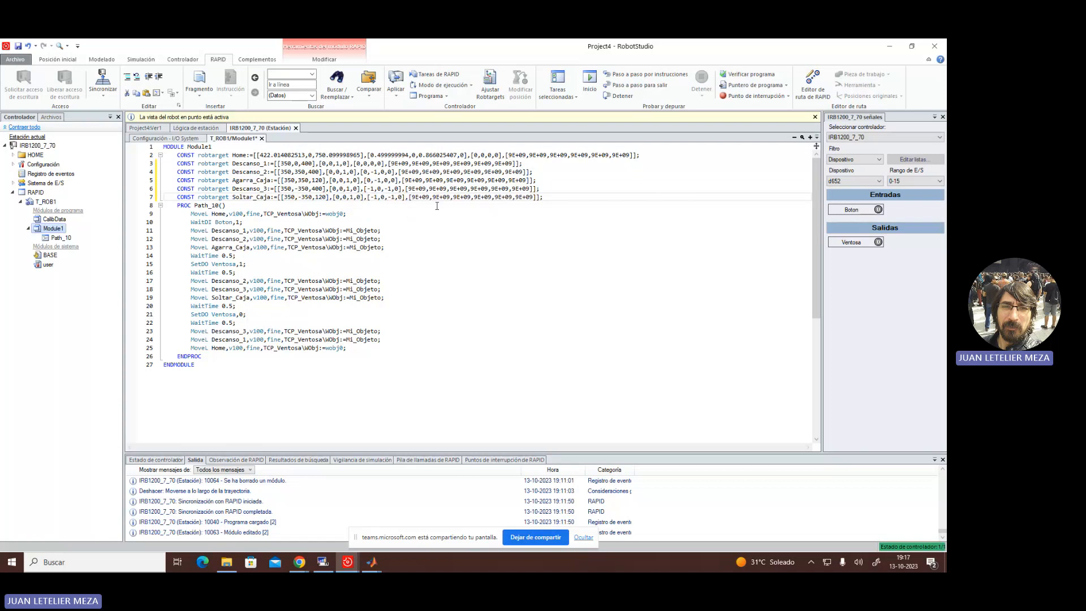
pyautogui.click(439, 205)
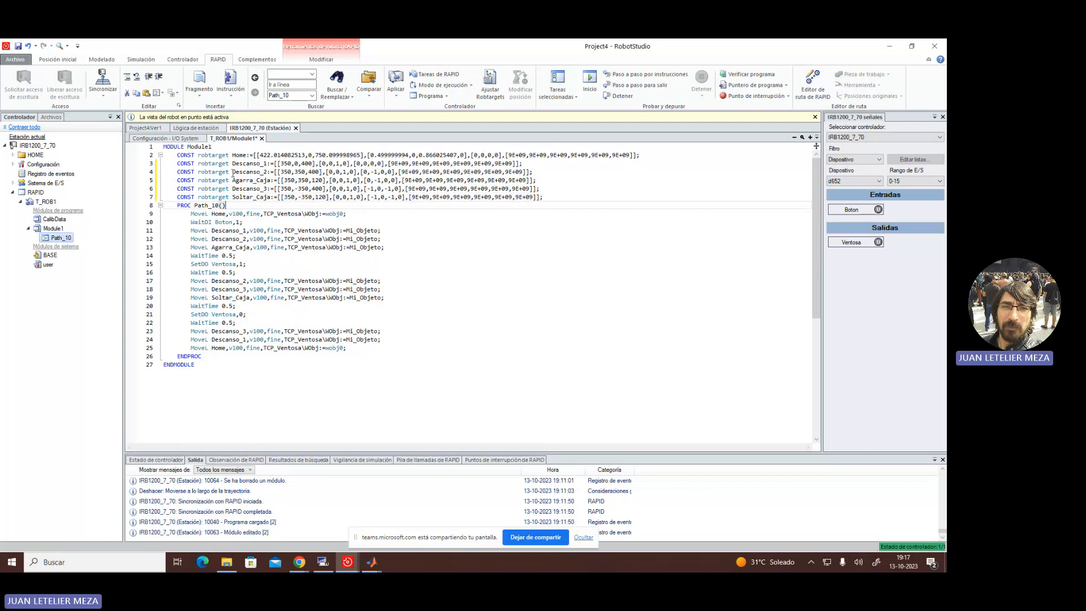
# - Apply the edited robtargets in Module1 to the controller and verify the RAPID program
pyautogui.click(235, 158)
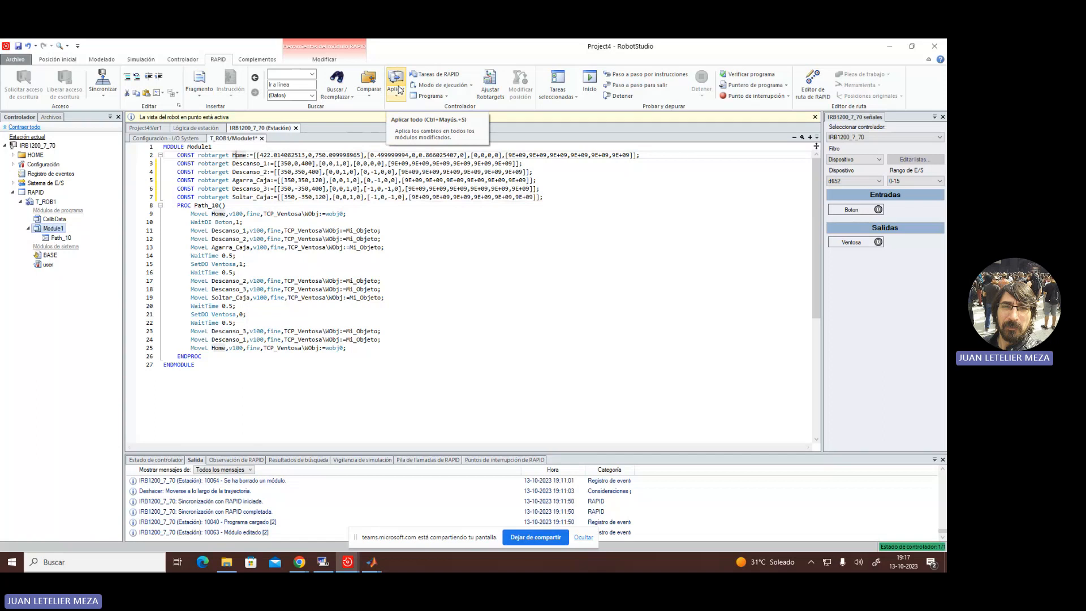
pyautogui.click(398, 89)
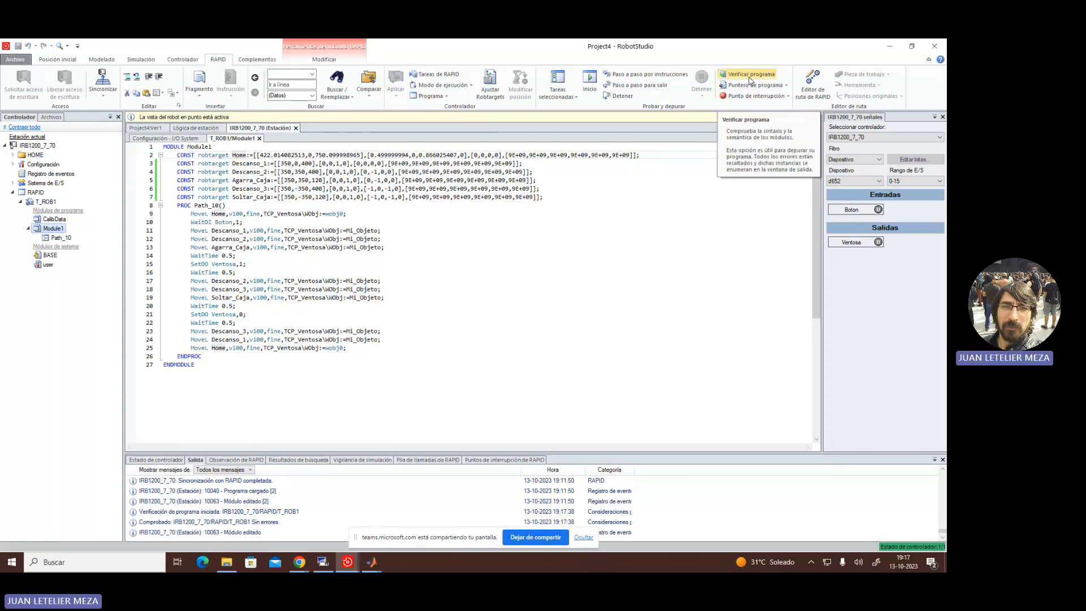
pyautogui.click(751, 77)
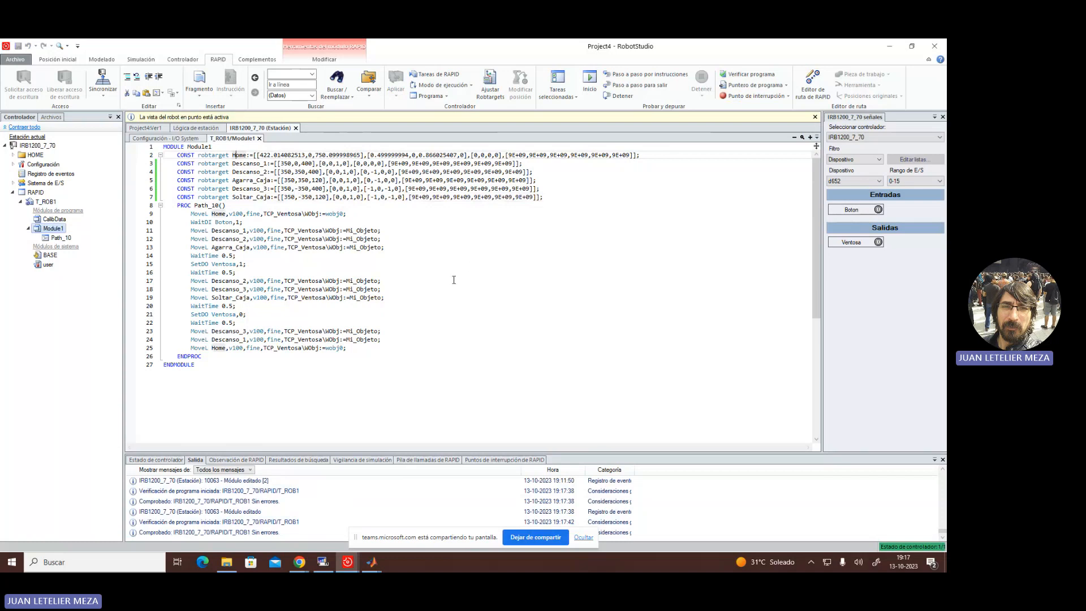
# - Insert a PROC...ENDPROC block after Path_10 in Module1 and name the procedure main
pyautogui.click(205, 356)
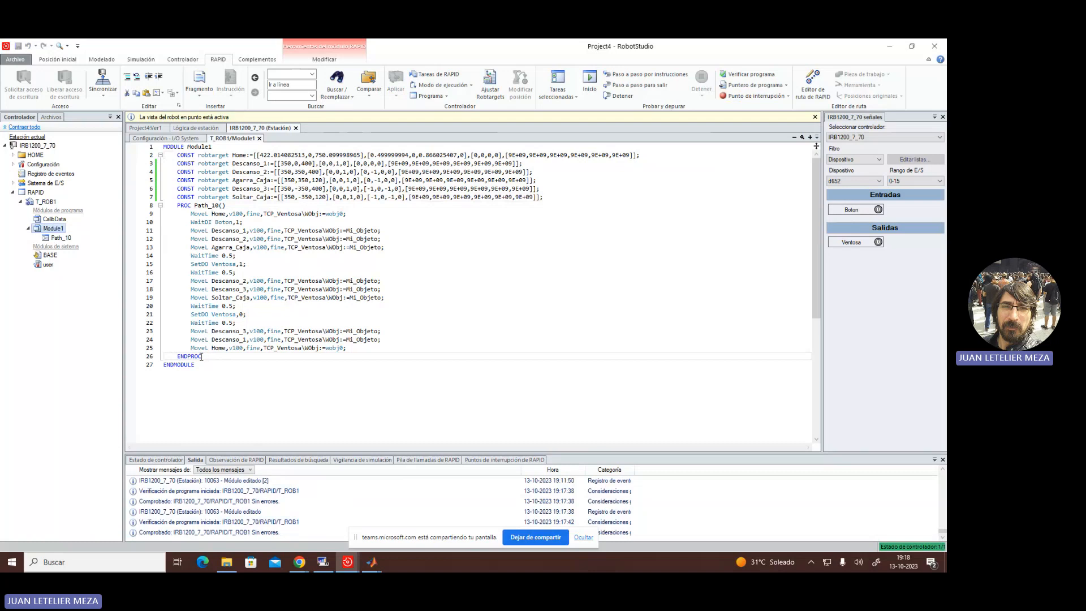
pyautogui.press('Return')
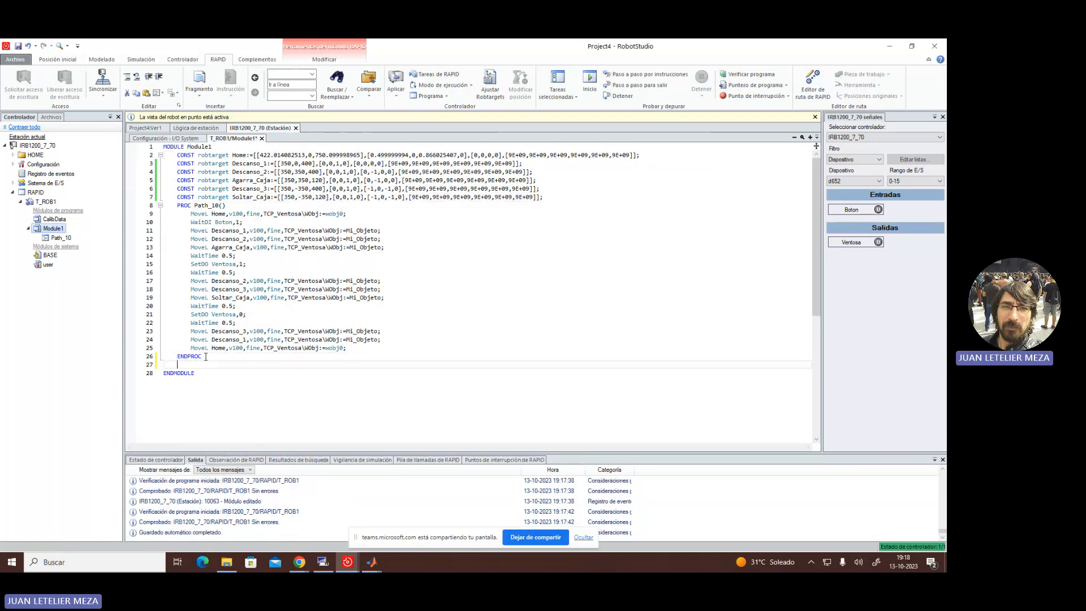
pyautogui.write('proc')
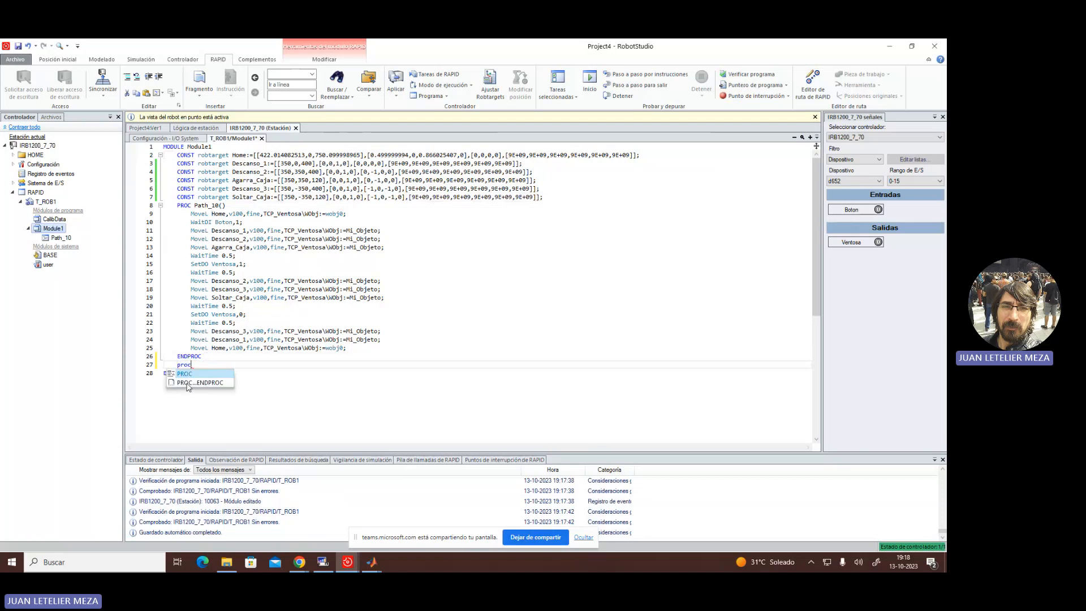
pyautogui.click(207, 384)
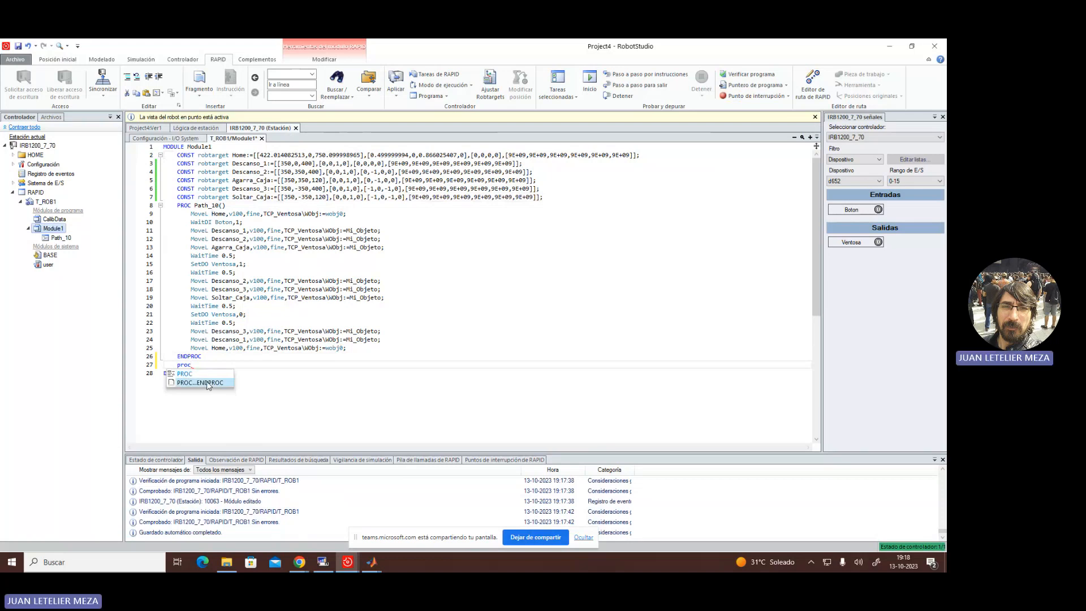
pyautogui.click(205, 383)
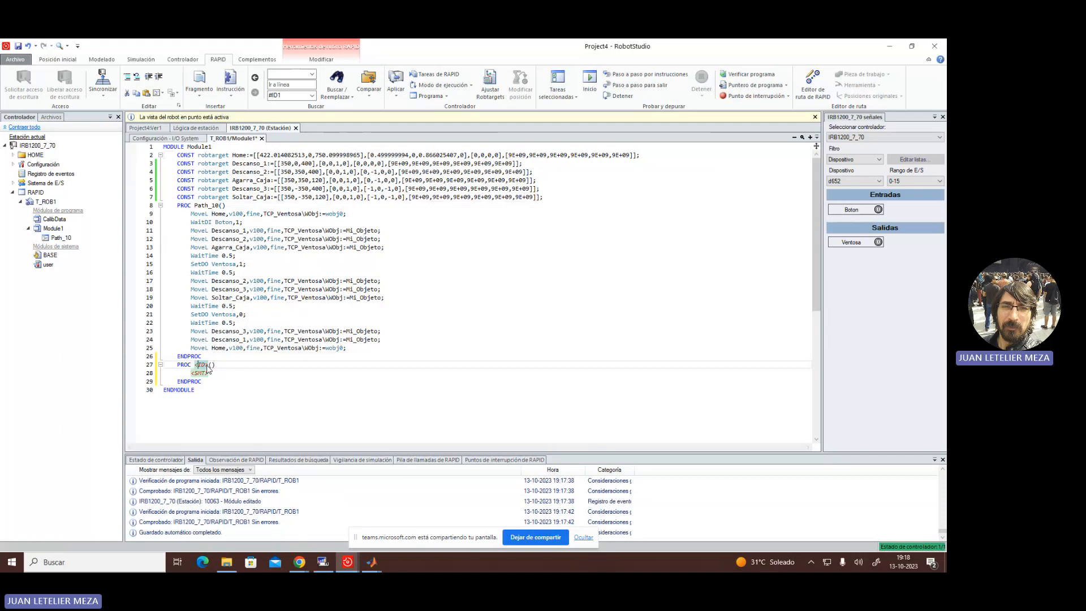
pyautogui.press('BackSpace')
pyautogui.press('BackSpace')
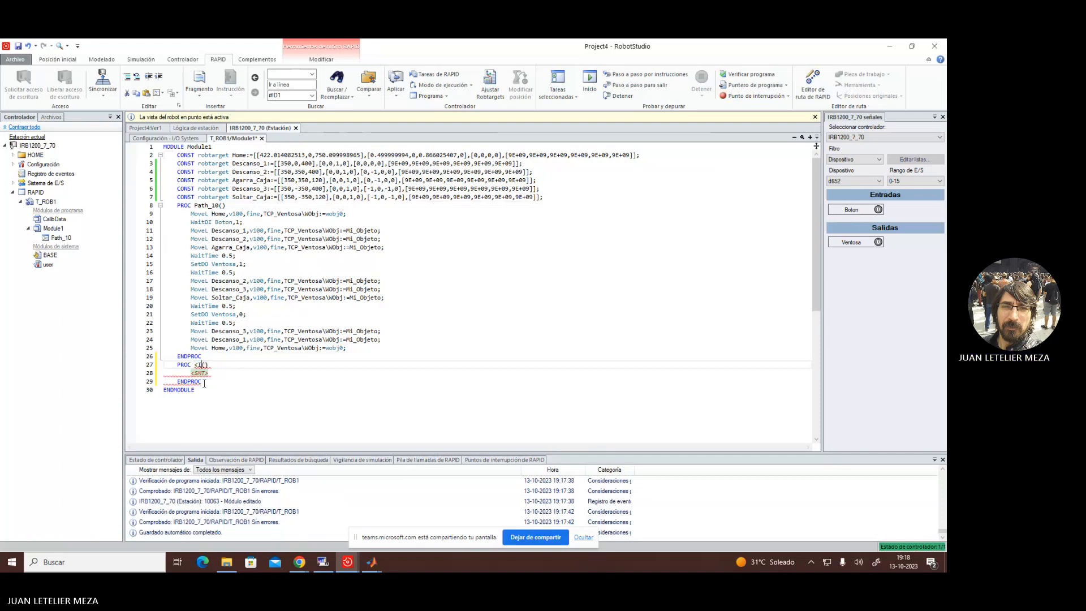
pyautogui.write('main')
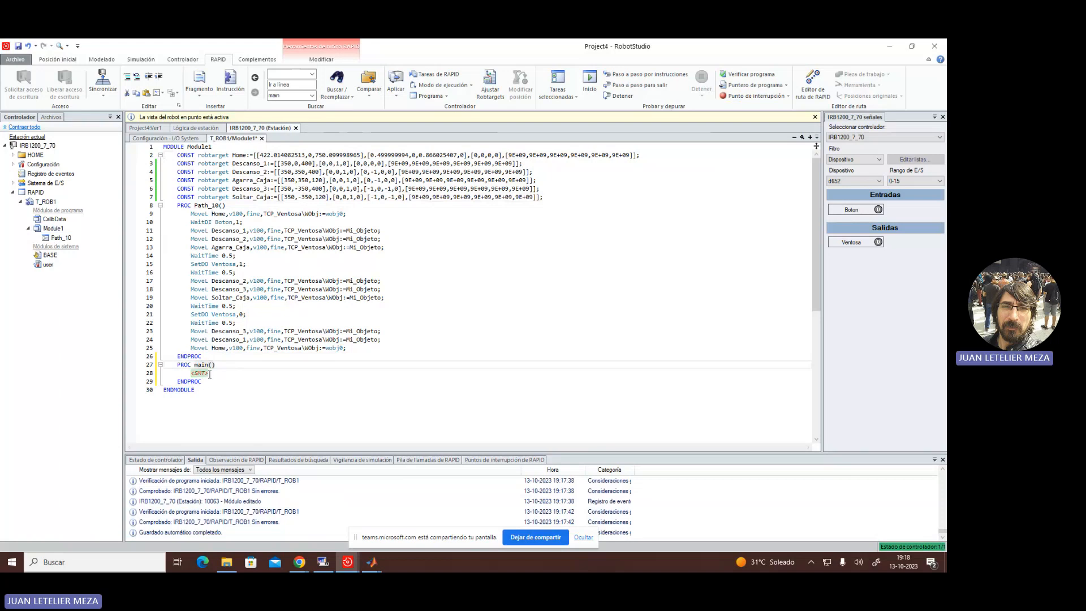
# - Replace the statement placeholder inside the main procedure with the call Path_10;
pyautogui.click(209, 374)
pyautogui.press('BackSpace')
pyautogui.press('BackSpace')
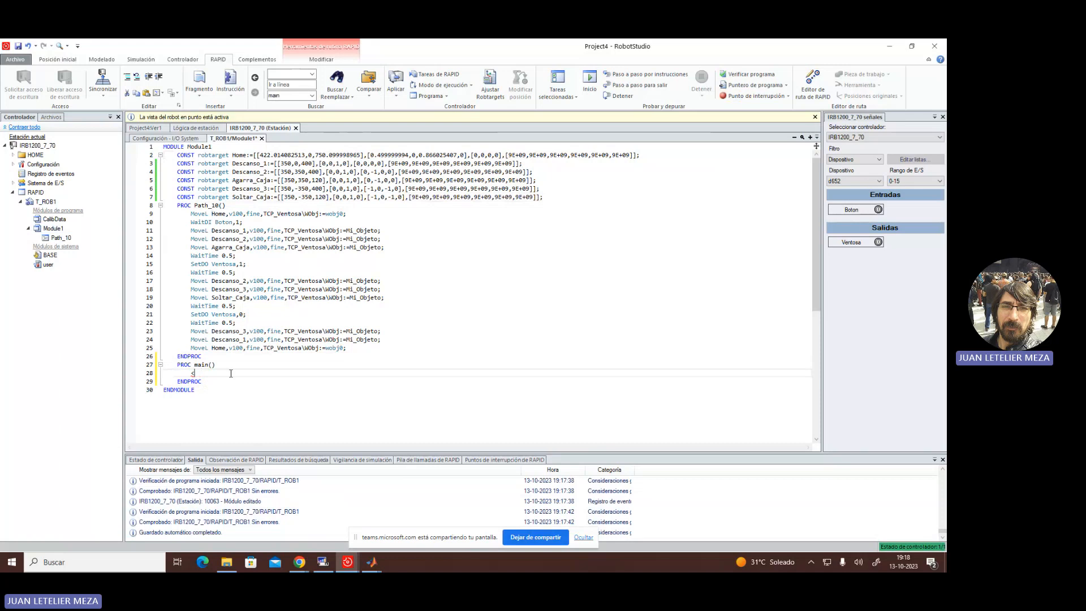
pyautogui.write('Pat')
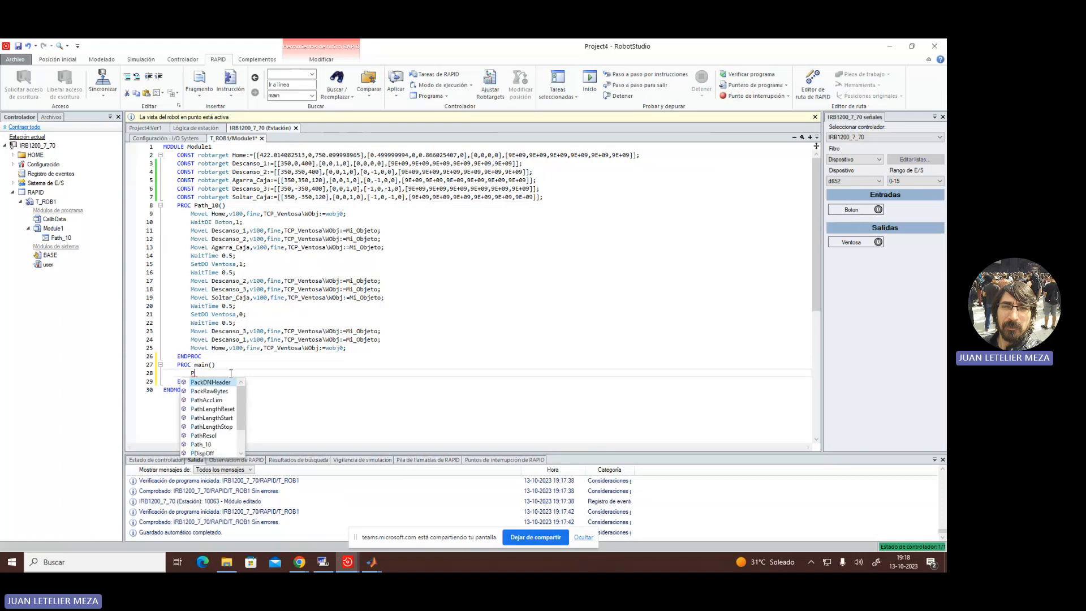
pyautogui.click(205, 429)
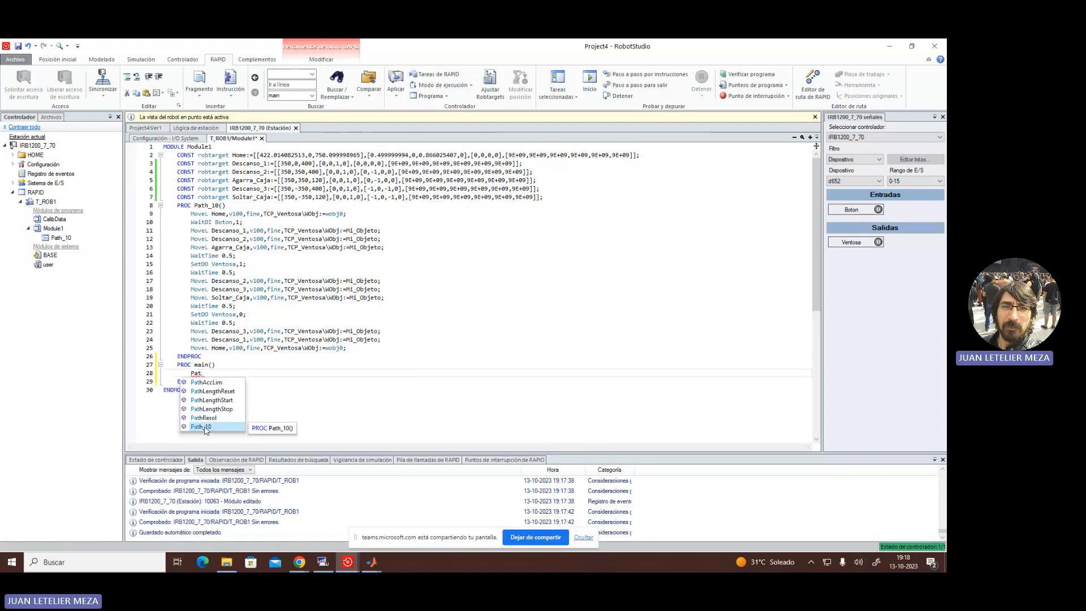
pyautogui.doubleClick(205, 427)
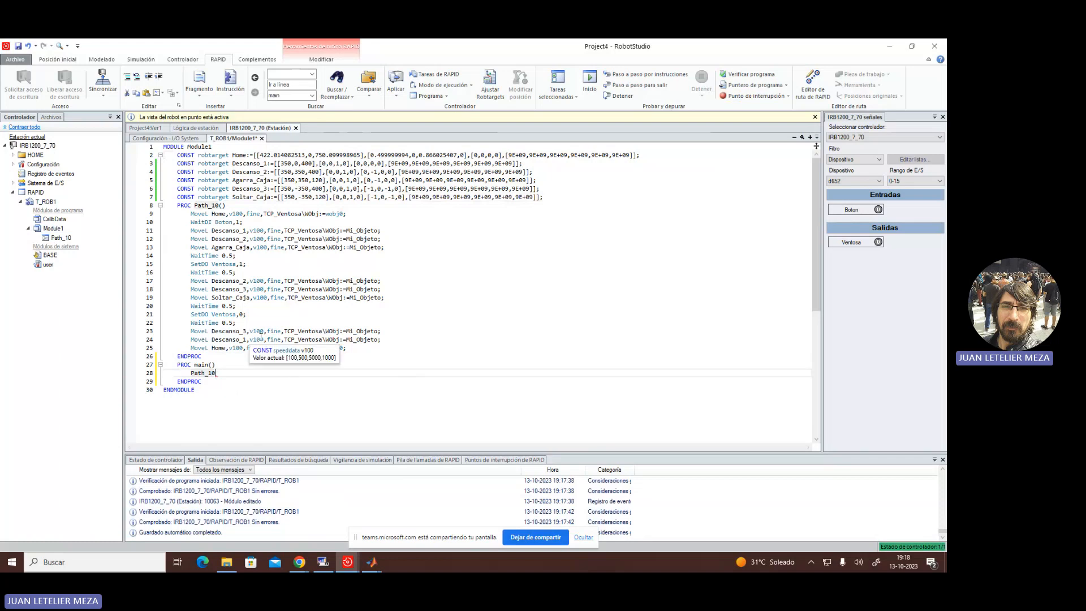
pyautogui.write(';')
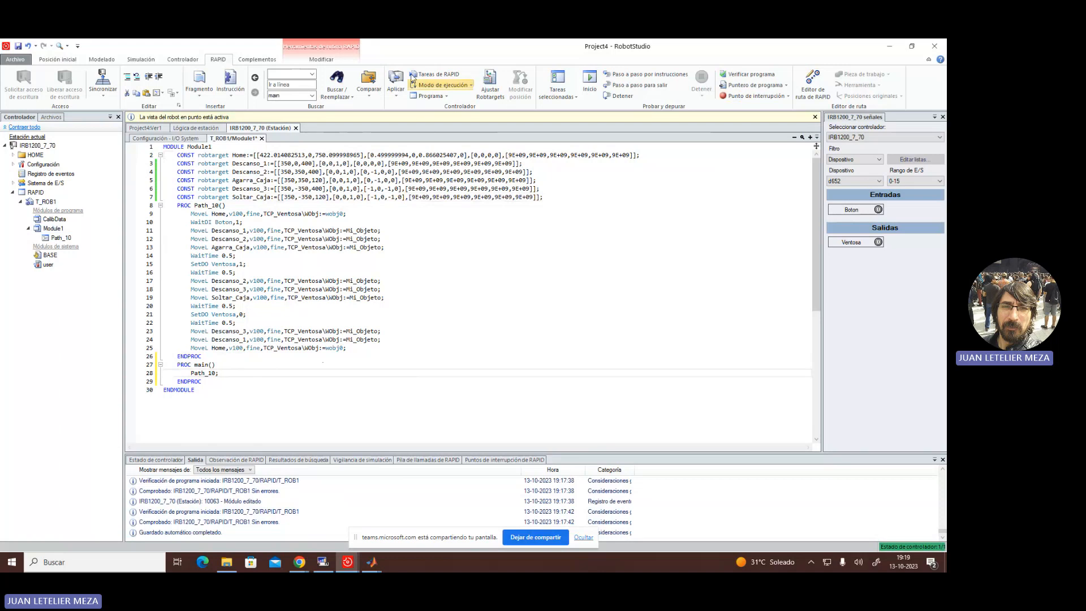
# - Apply the new main procedure to the controller and verify the program again
pyautogui.click(399, 80)
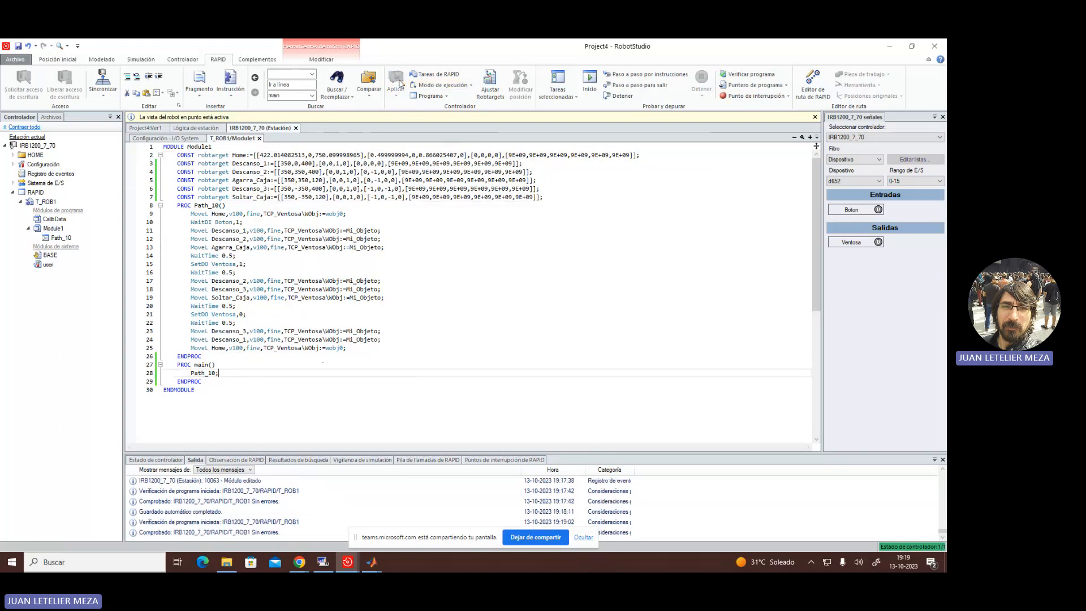
pyautogui.click(754, 75)
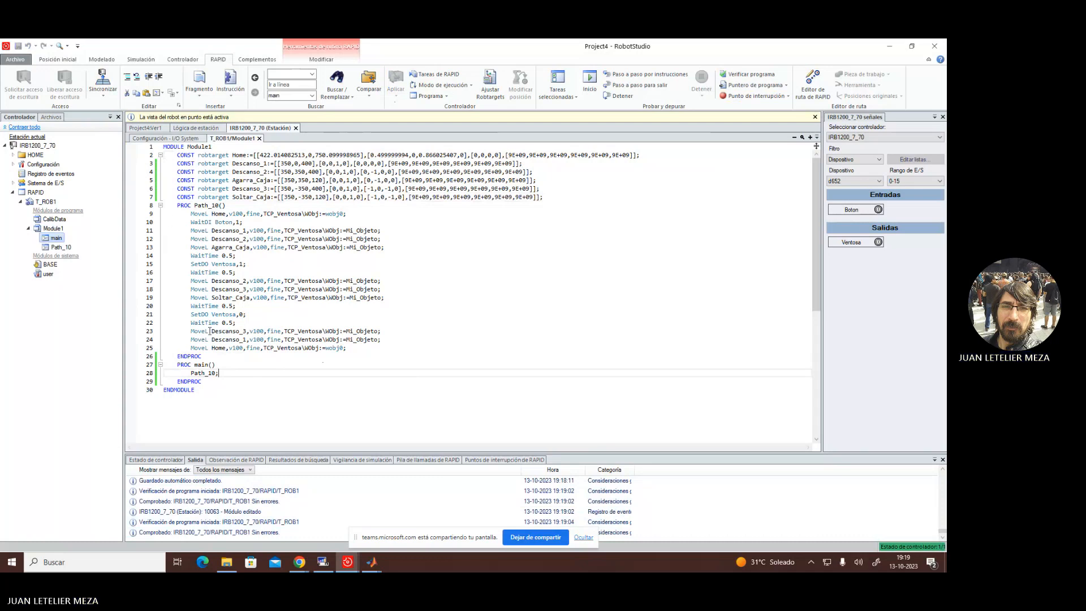
# - Synchronize the RAPID program with the station, including TCP_Ventosa, Mi_Objeto, main and Path_10, and view the station's paths and targets
pyautogui.click(106, 102)
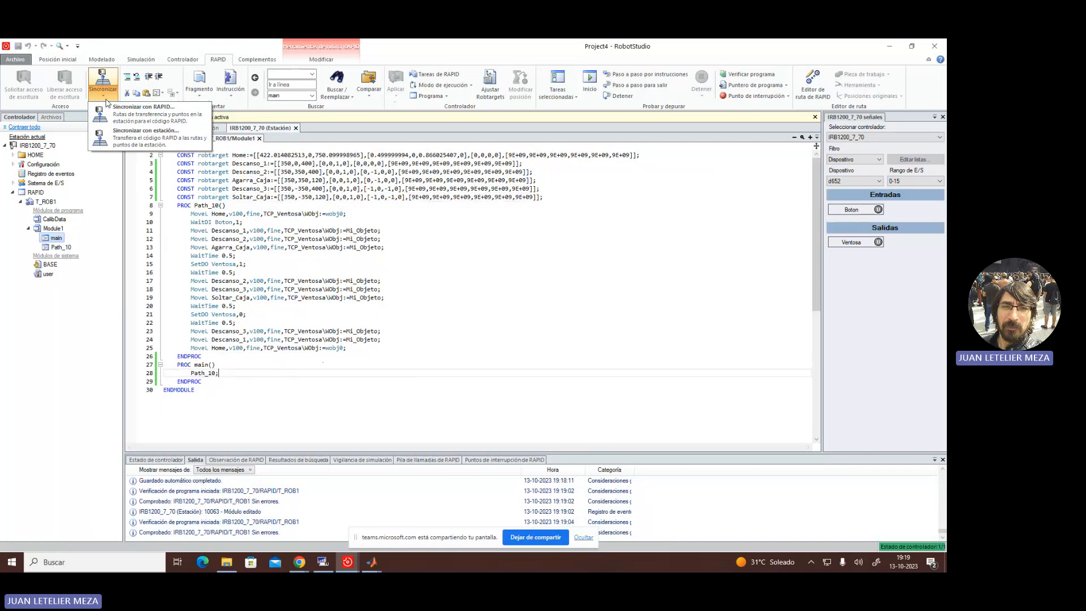
pyautogui.click(136, 142)
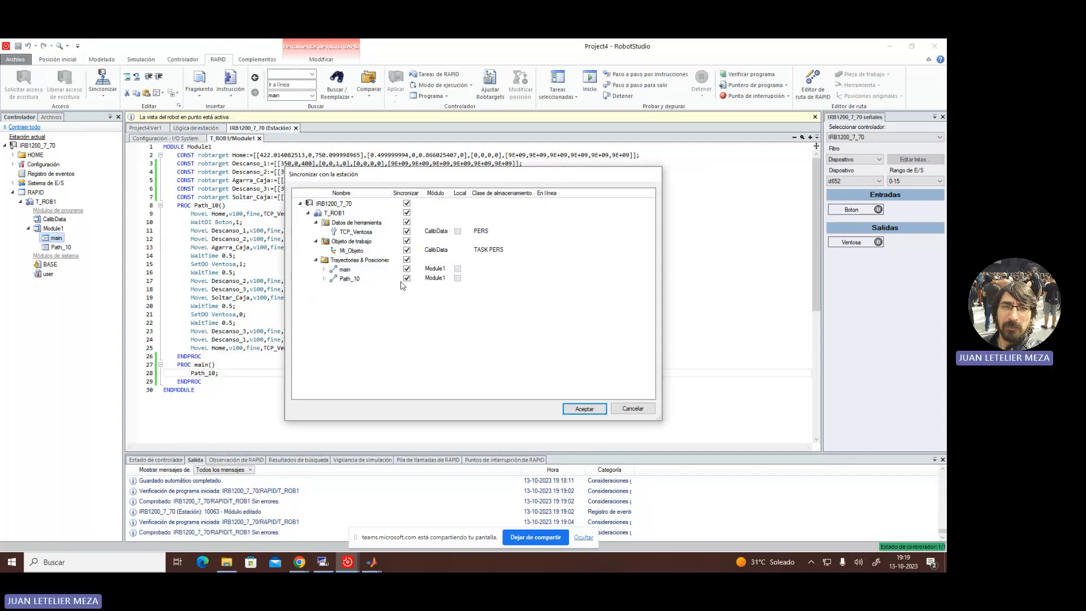
pyautogui.click(574, 410)
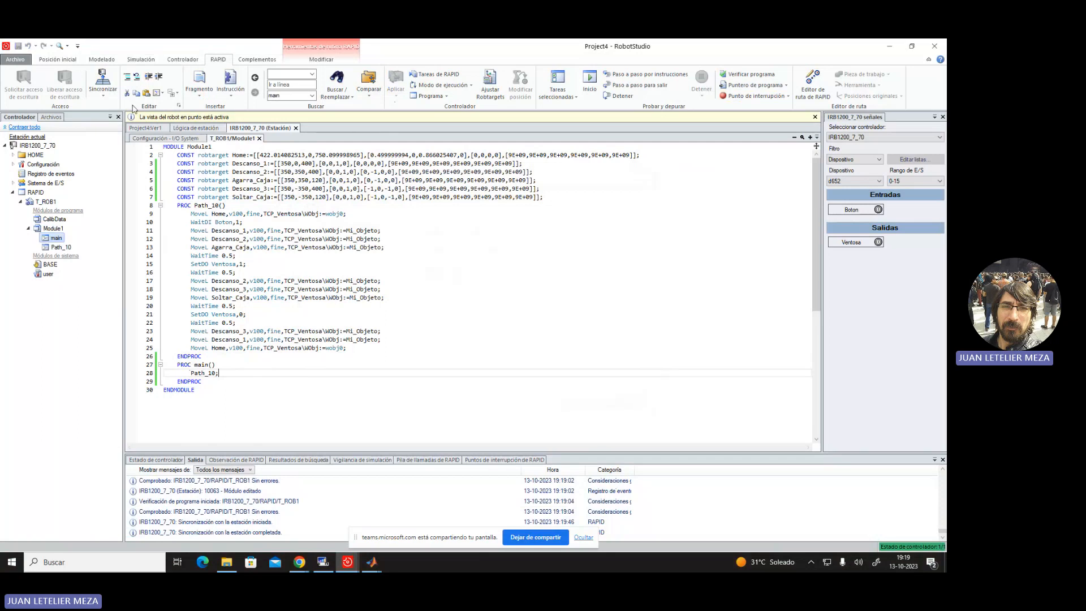
pyautogui.click(57, 58)
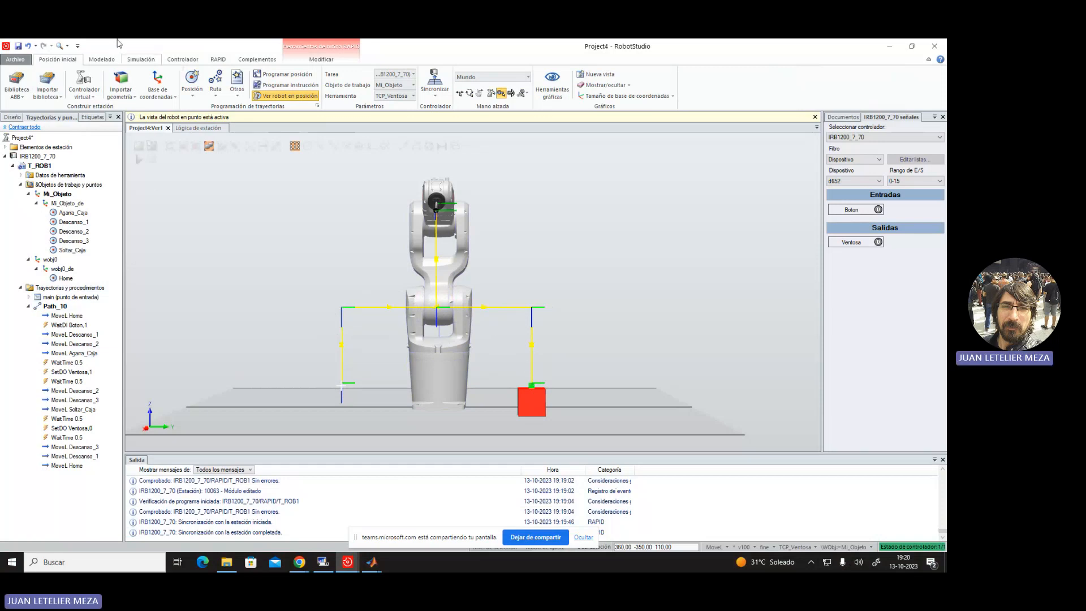
# - Examine the Home robtarget in the Module1 code, going through its X, Y and Z position values and its orientation quaternion components
pyautogui.click(217, 59)
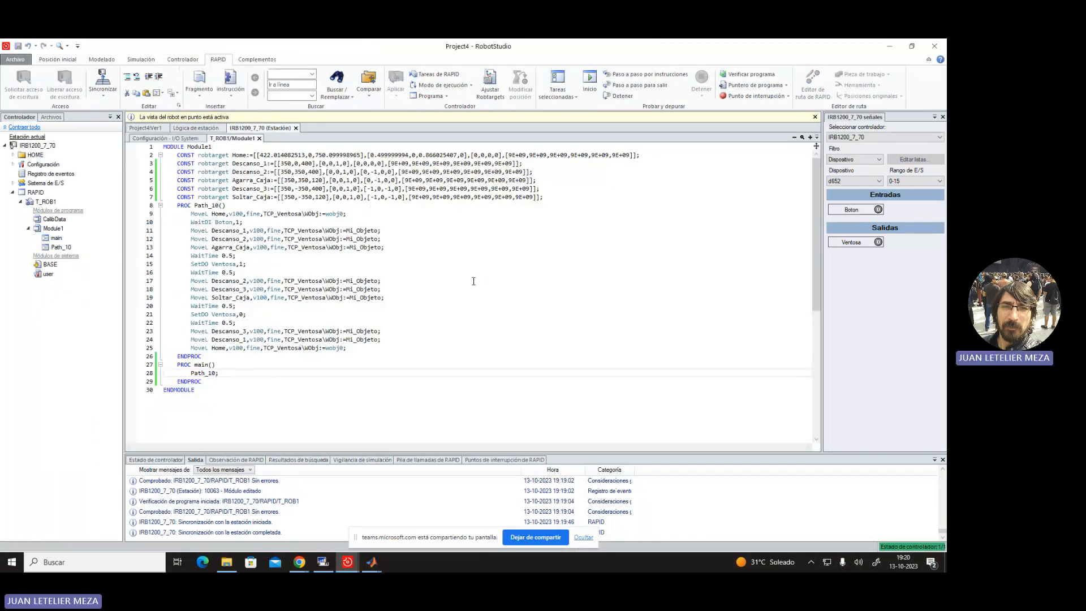
pyautogui.keyDown('ctrl'); pyautogui.scroll(5, 473, 281); pyautogui.keyUp('ctrl')
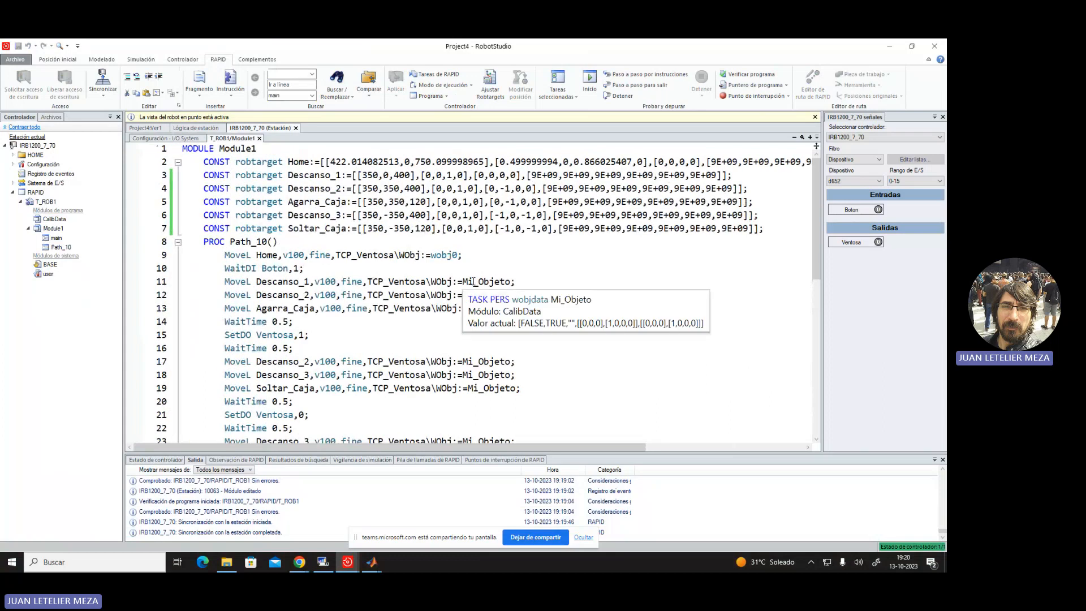
pyautogui.keyDown('ctrl'); pyautogui.scroll(-1, 473, 281); pyautogui.keyUp('ctrl')
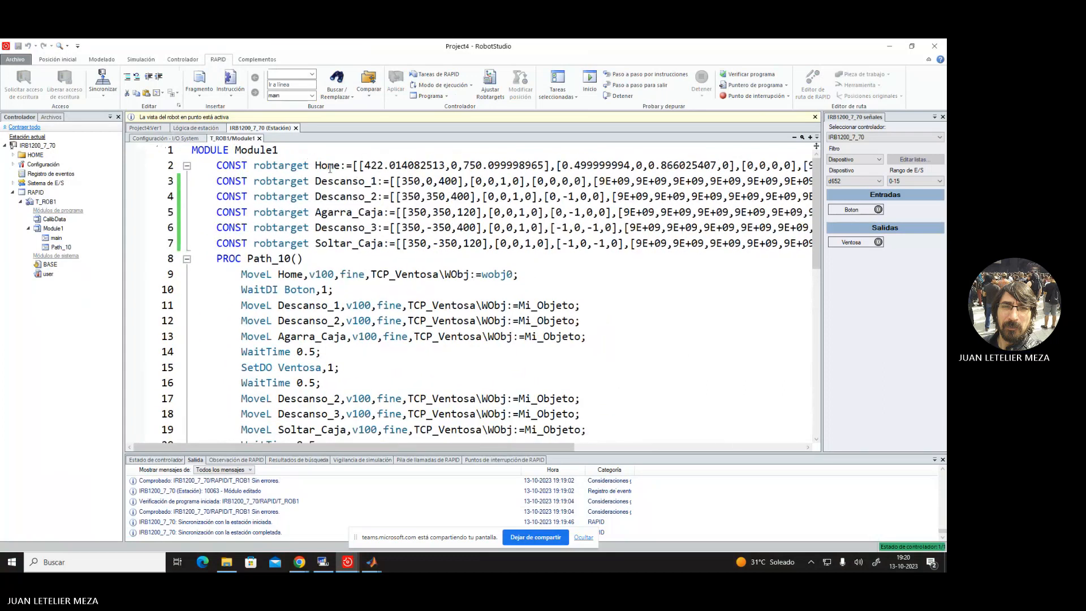
pyautogui.click(370, 165)
pyautogui.moveTo(365, 164); pyautogui.dragTo(546, 165)
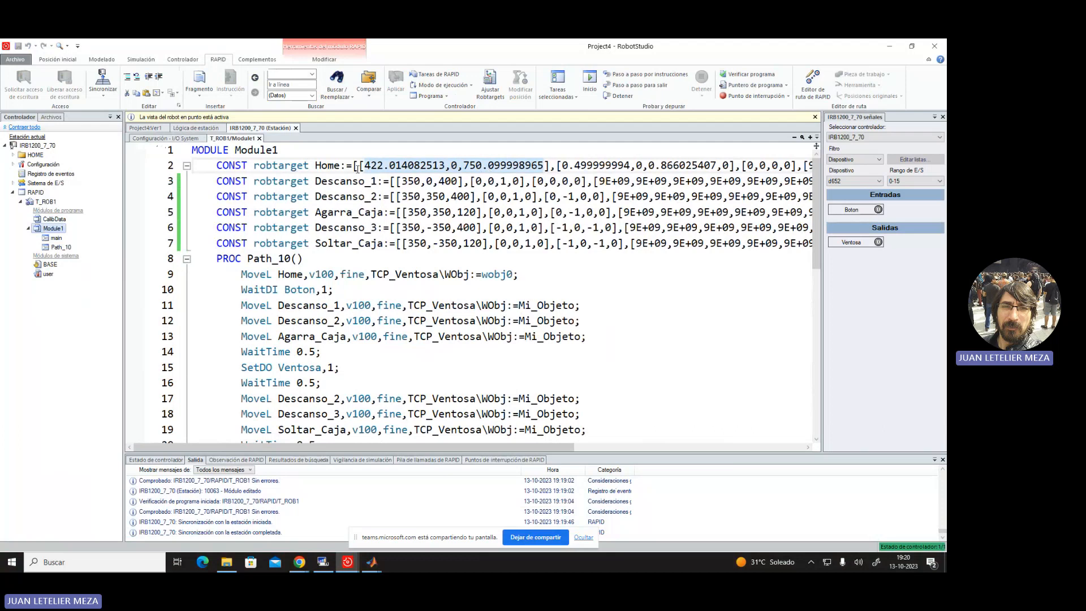
pyautogui.click(390, 178)
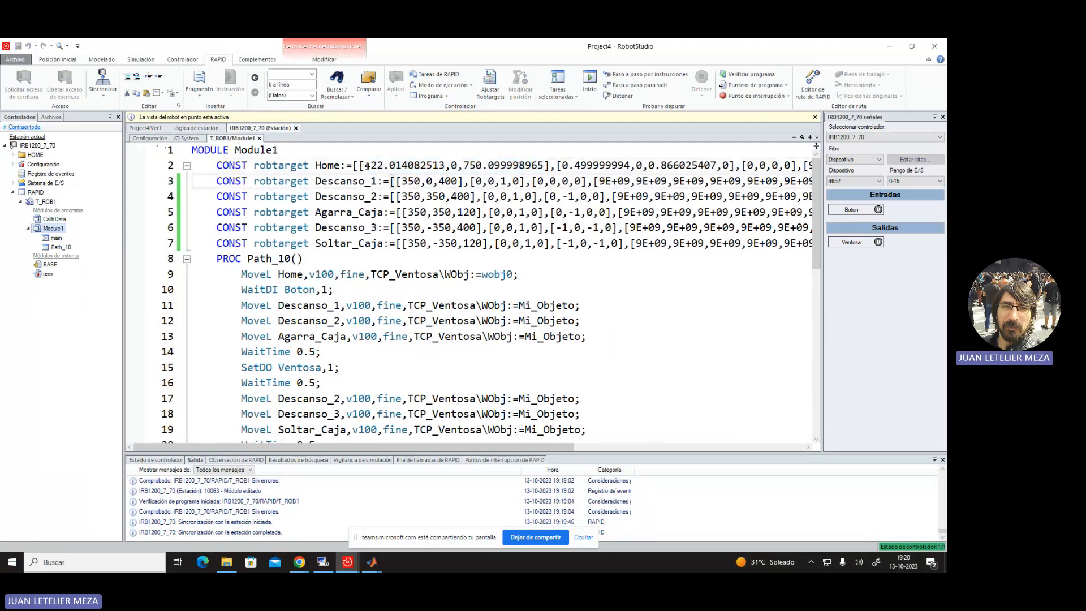
pyautogui.moveTo(367, 165); pyautogui.dragTo(402, 165)
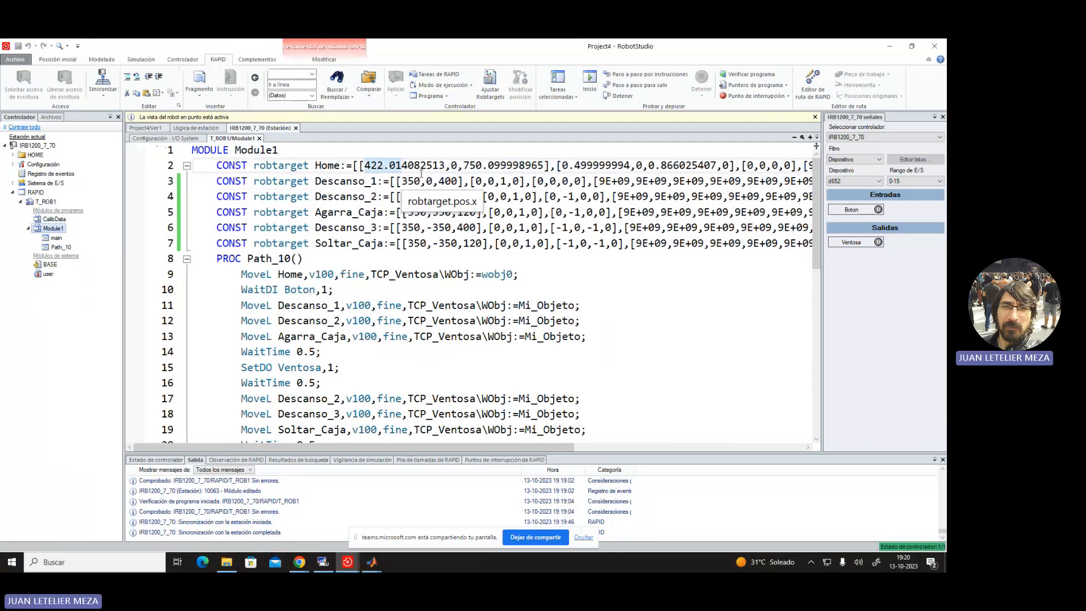
pyautogui.click(458, 165)
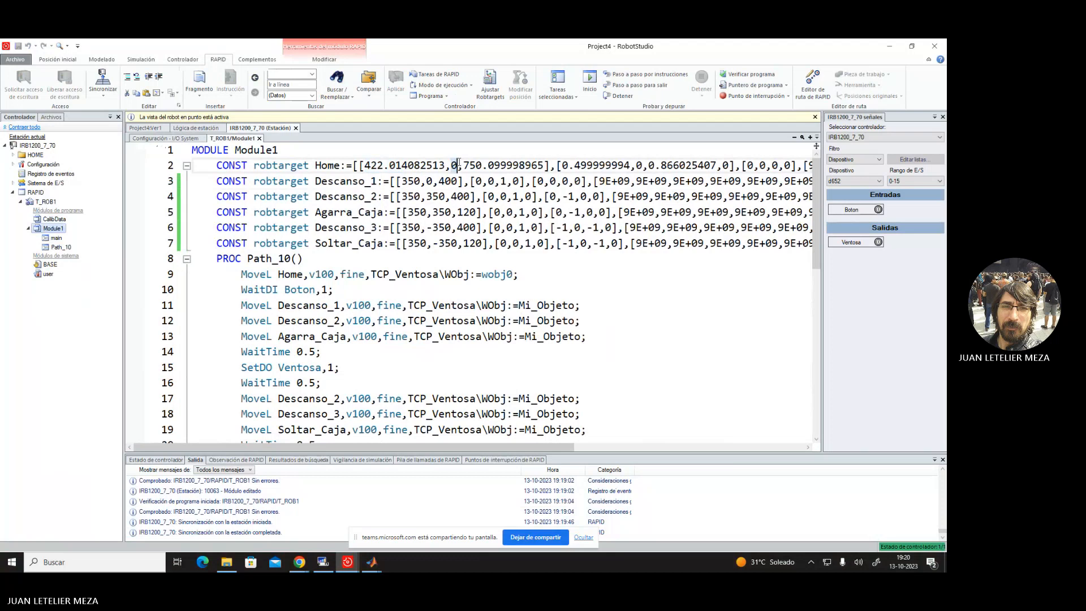
pyautogui.moveTo(463, 165); pyautogui.dragTo(544, 168)
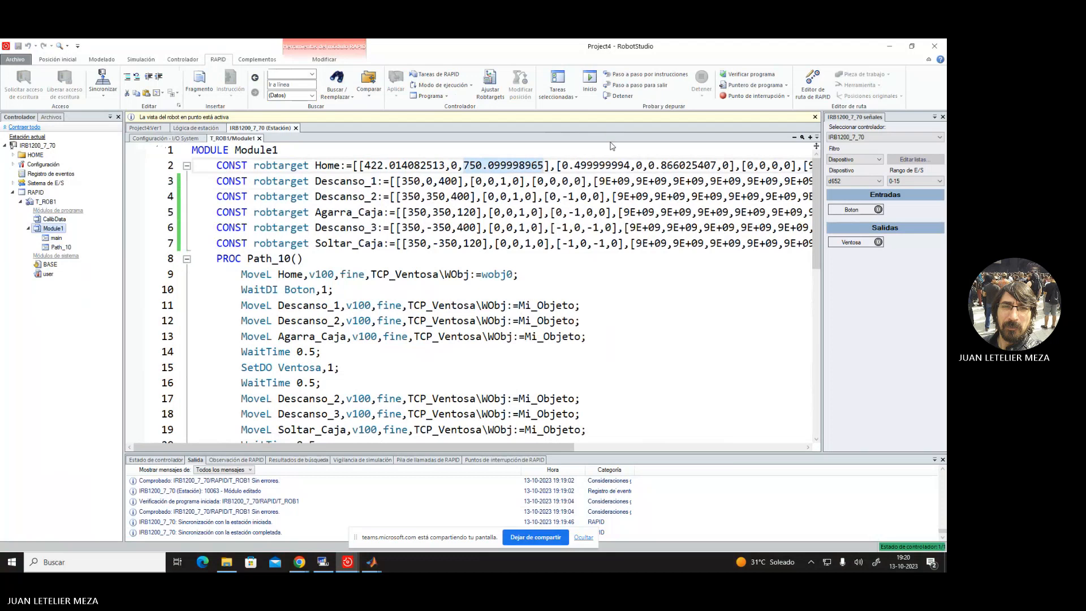
pyautogui.moveTo(563, 165); pyautogui.dragTo(631, 166)
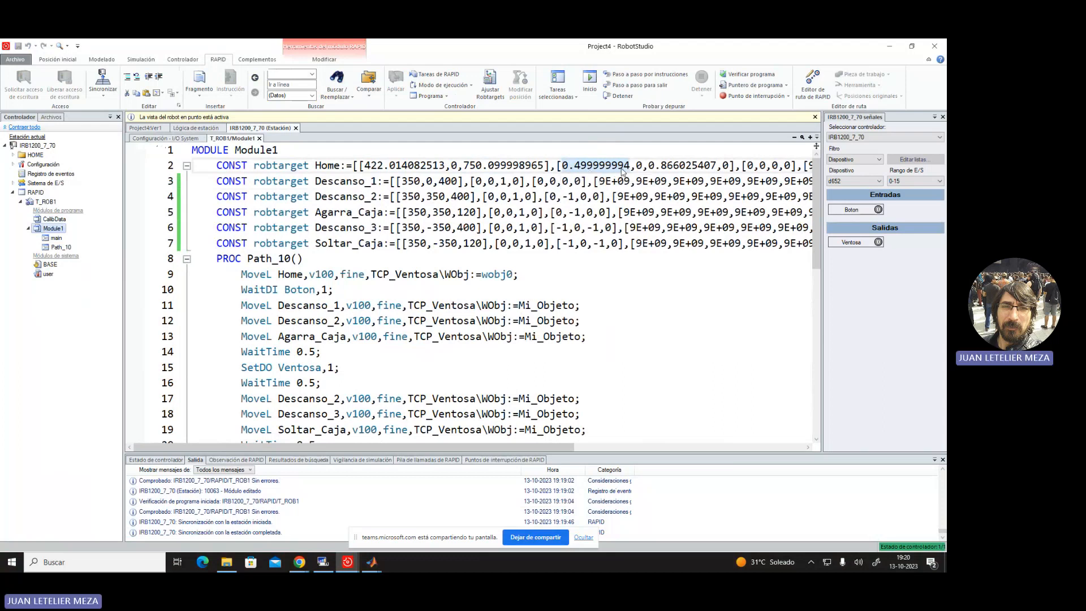
pyautogui.click(638, 165)
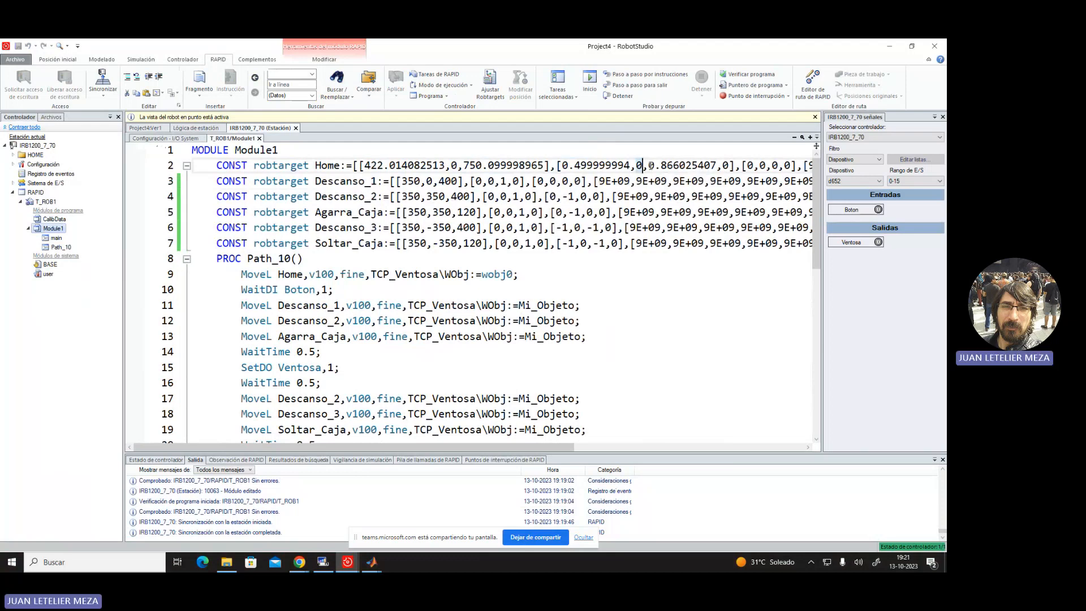
pyautogui.moveTo(649, 165); pyautogui.dragTo(716, 165)
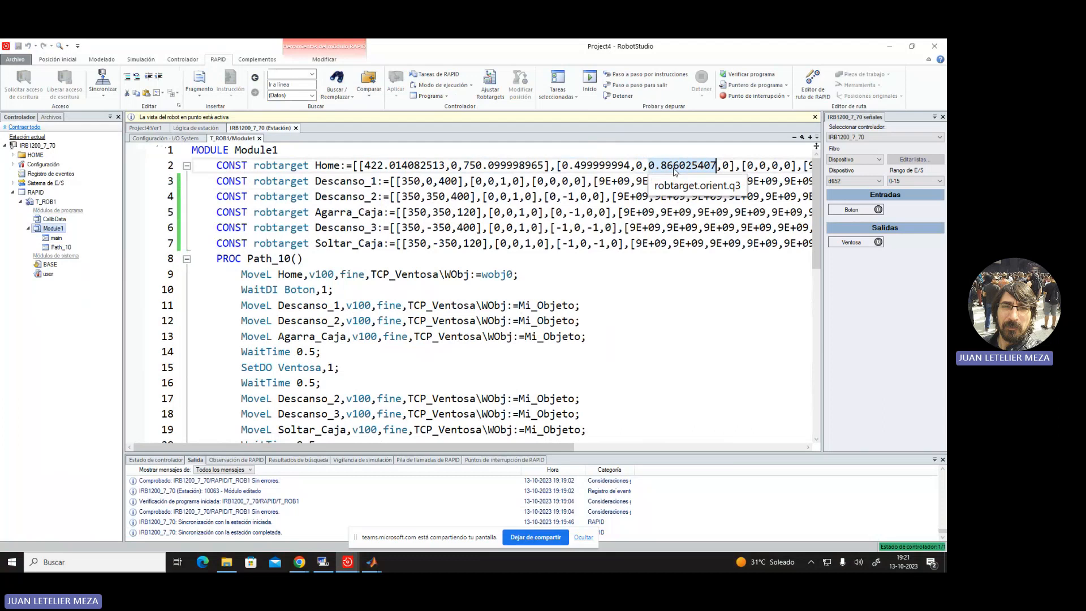
pyautogui.click(727, 166)
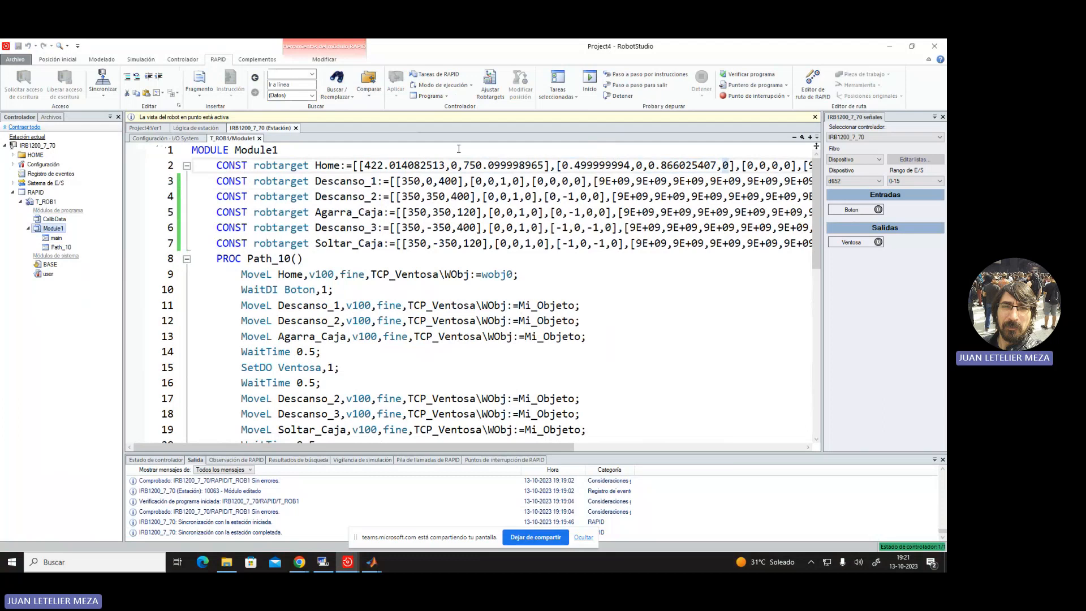
pyautogui.moveTo(365, 165); pyautogui.dragTo(542, 171)
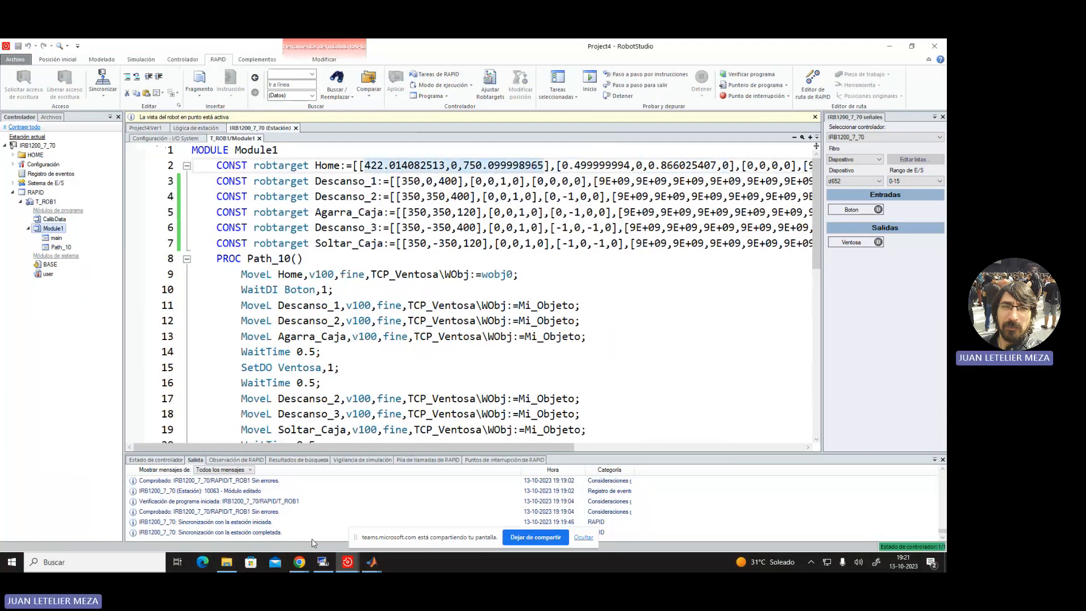
# - Switch to MATLAB and examine the link parameters and joint limits in the ABB1200.m script
pyautogui.moveTo(367, 569)
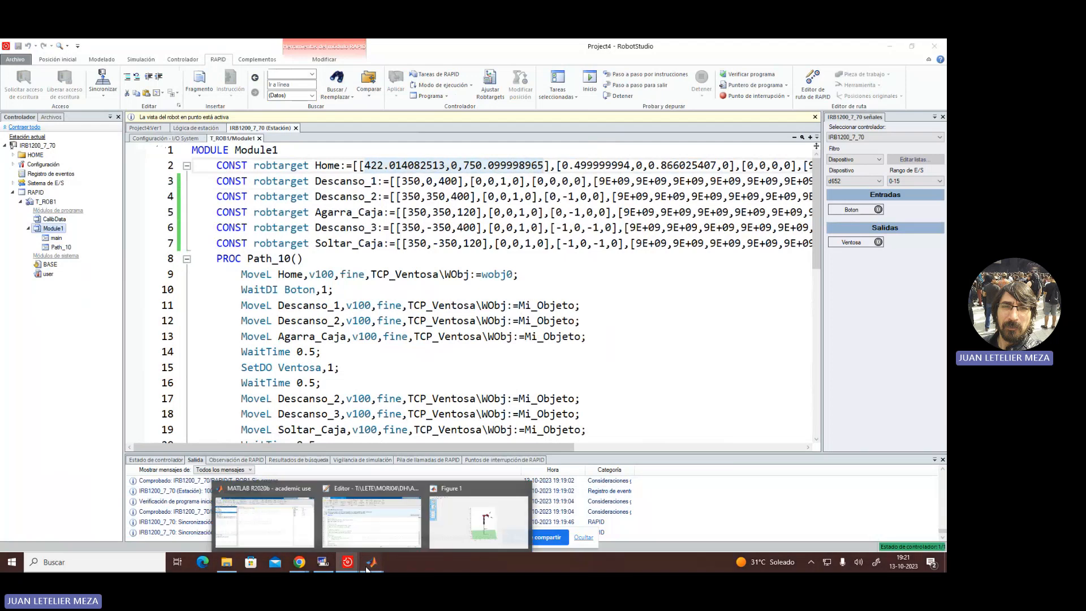
pyautogui.click(285, 530)
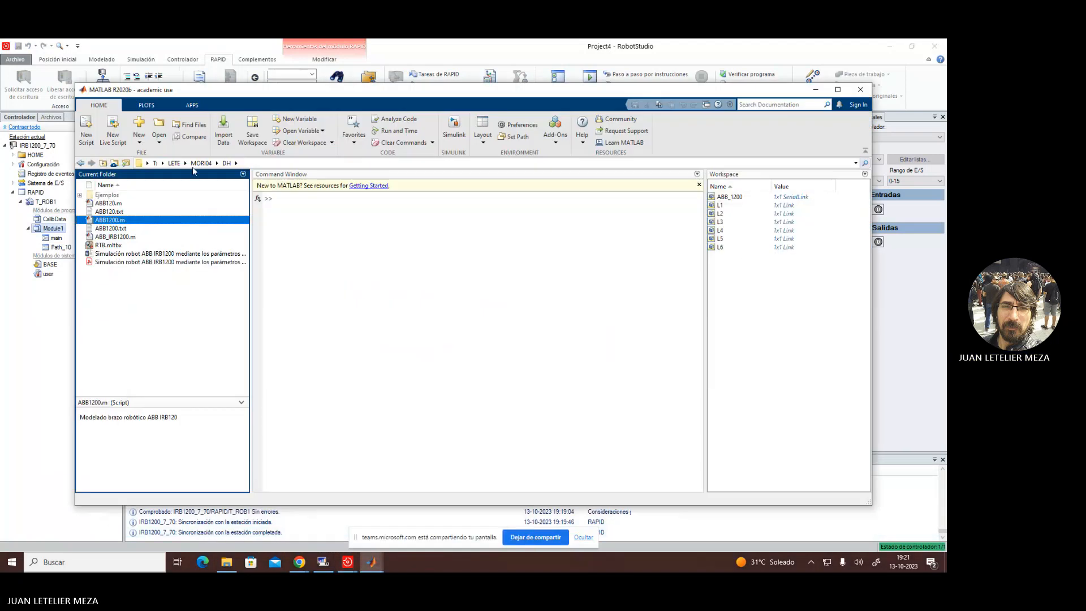
pyautogui.click(371, 562)
pyautogui.click(346, 525)
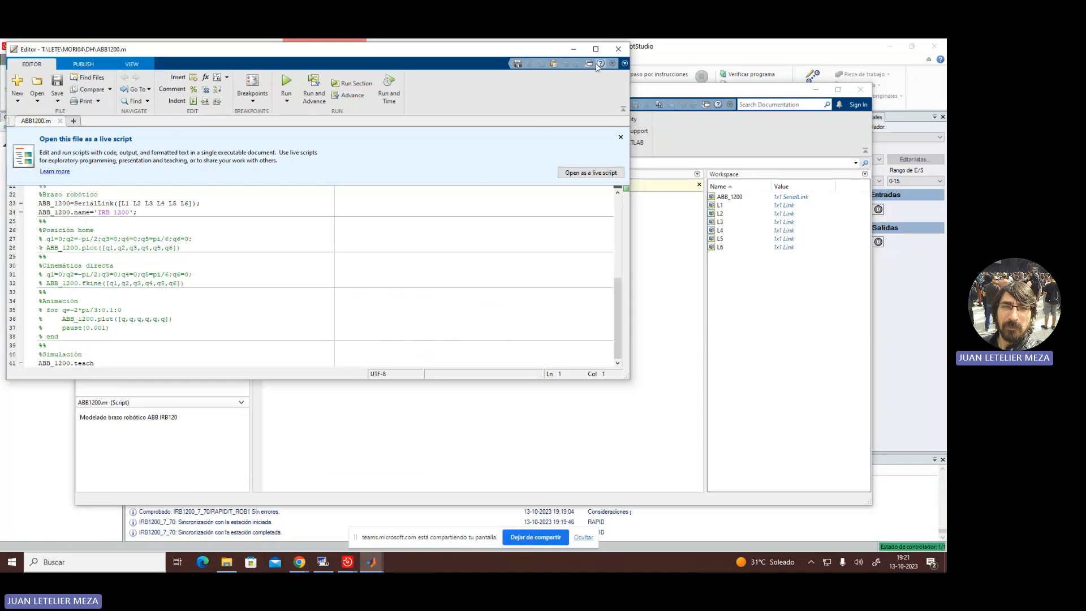
pyautogui.click(595, 46)
pyautogui.scroll(1, 237, 358)
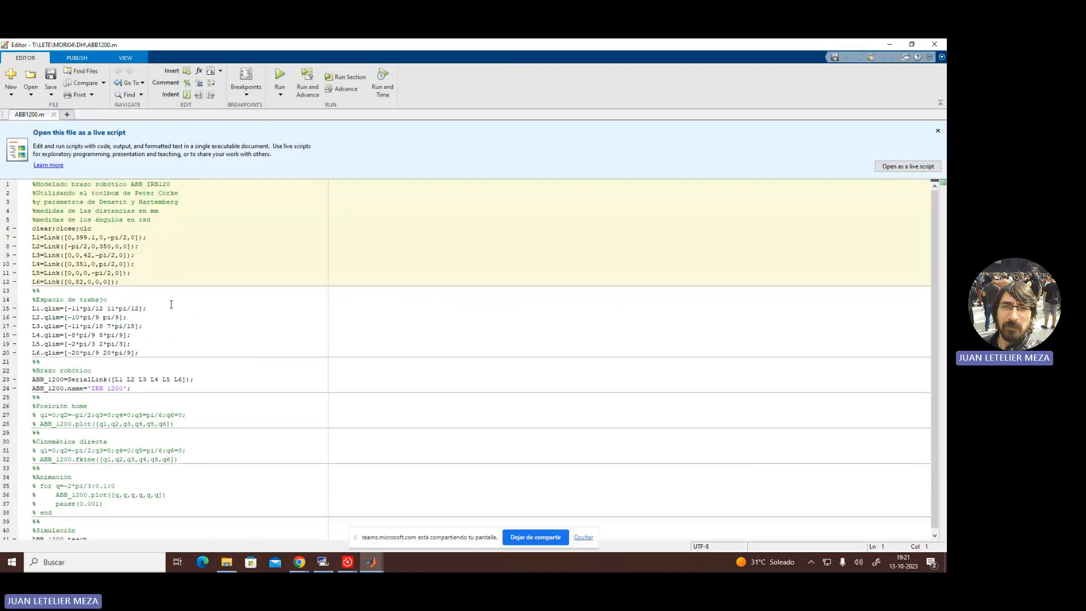
pyautogui.click(937, 132)
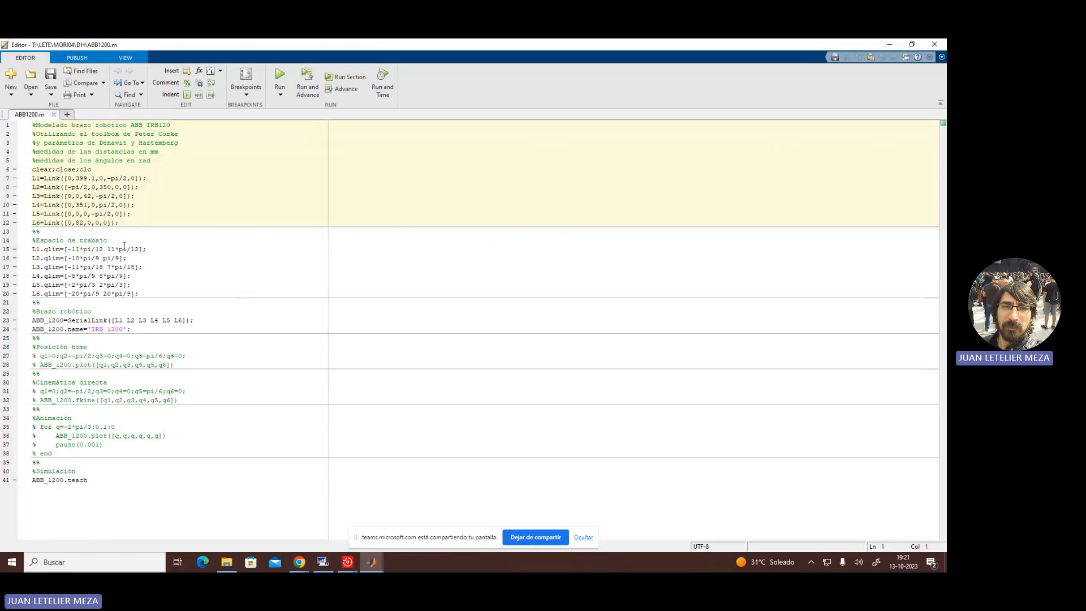
pyautogui.moveTo(77, 178); pyautogui.dragTo(116, 193)
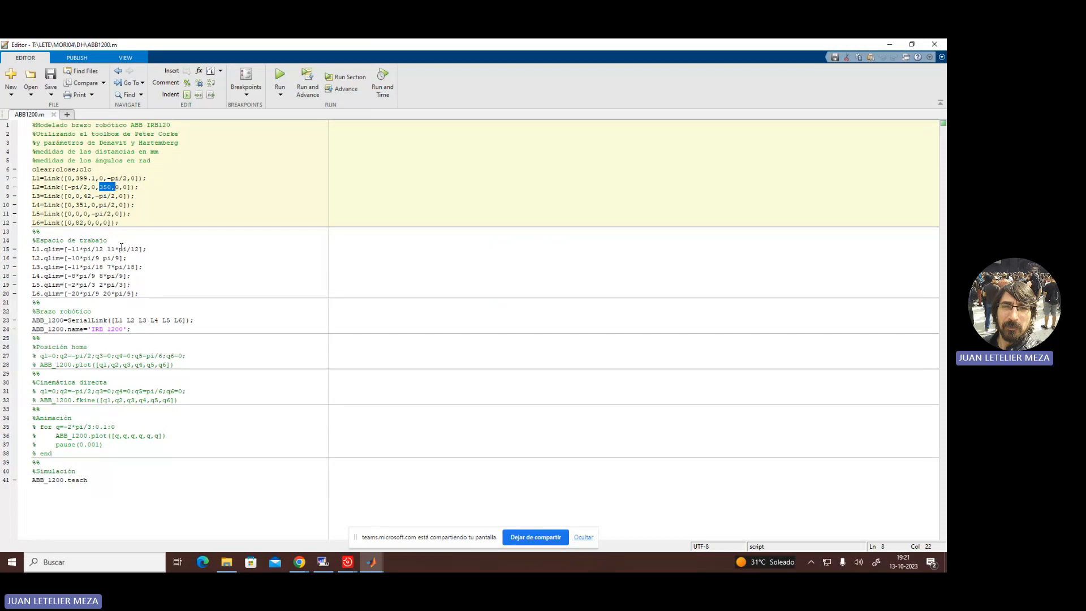
pyautogui.moveTo(138, 297); pyautogui.dragTo(31, 249)
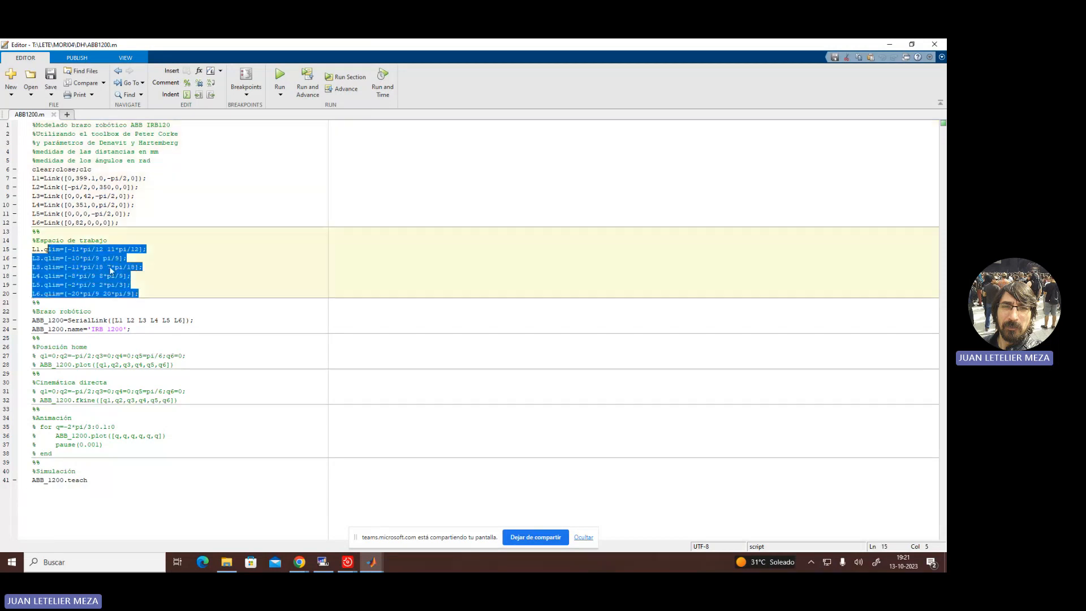
pyautogui.click(226, 265)
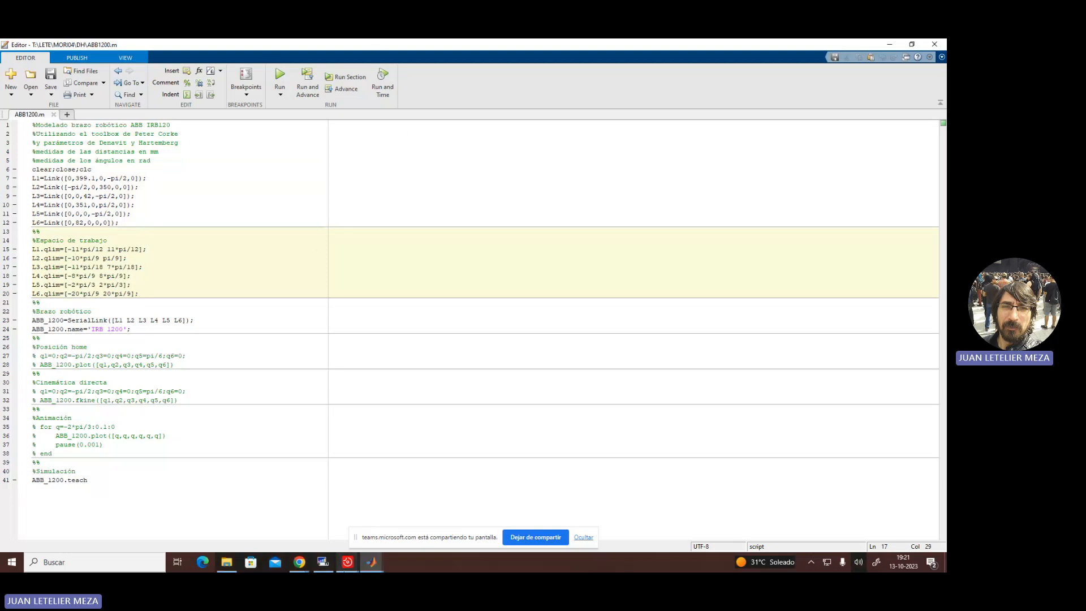
# - Run the ABB1200.m script and set joint q2 to -90 and q5 to 30 in the IRB 1200 teach figure
pyautogui.click(279, 76)
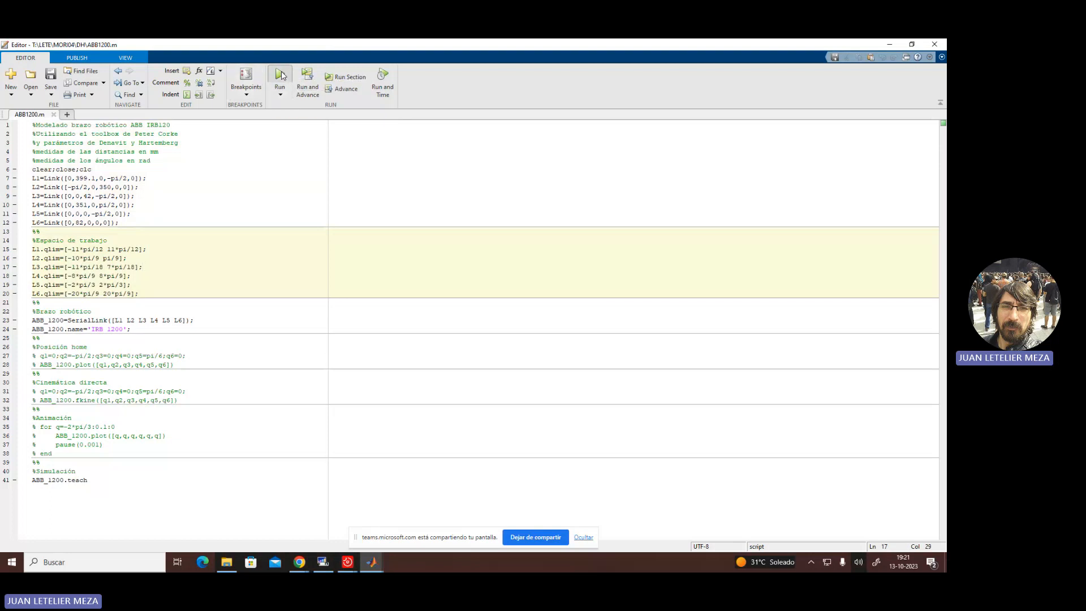
pyautogui.click(888, 45)
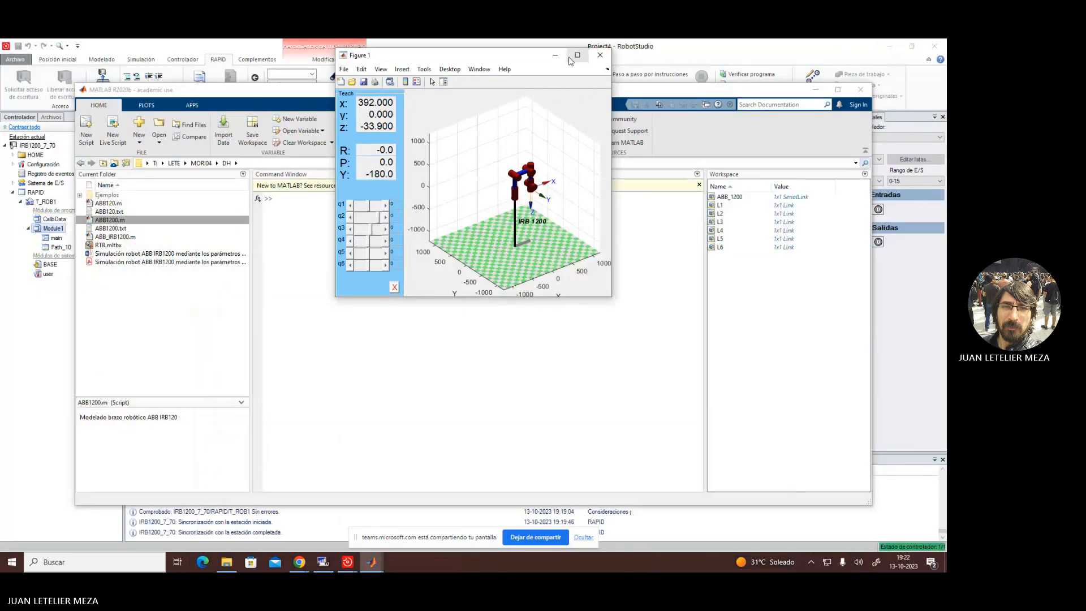
pyautogui.click(577, 54)
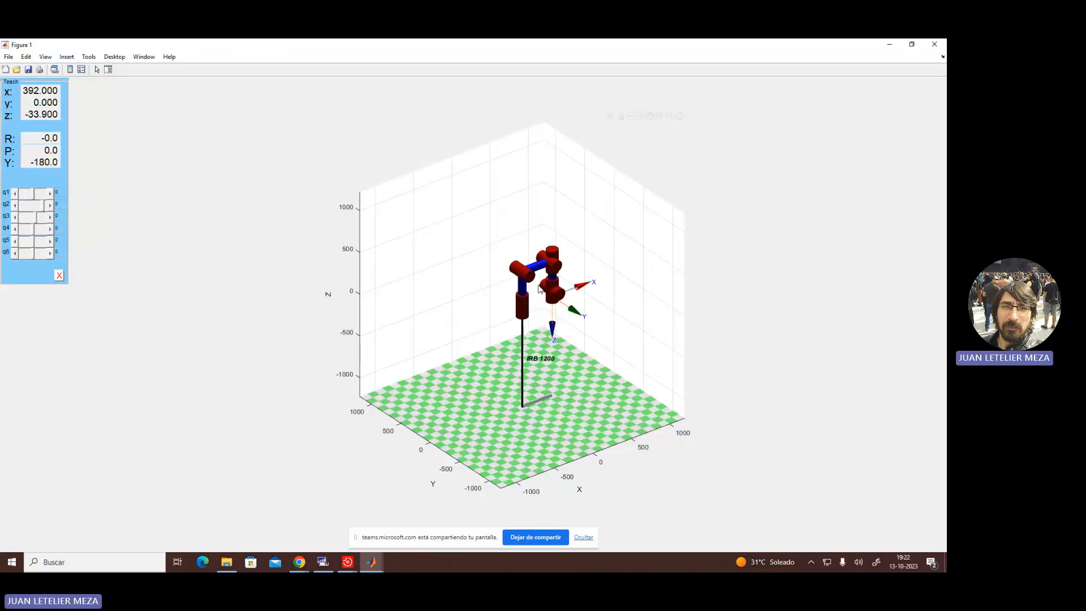
pyautogui.moveTo(539, 324); pyautogui.dragTo(461, 296)
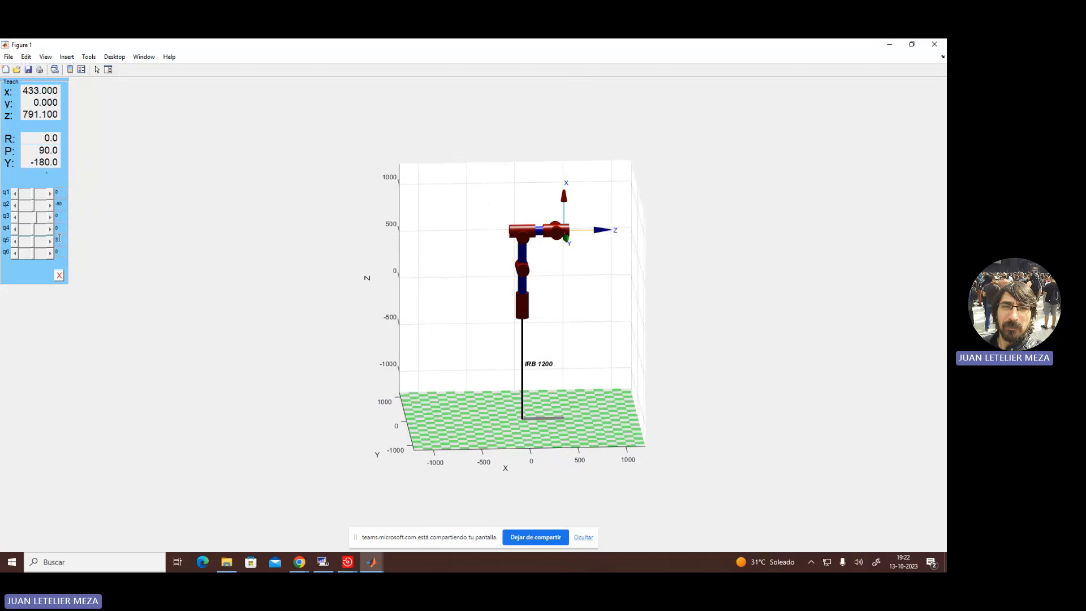
pyautogui.press('Return')
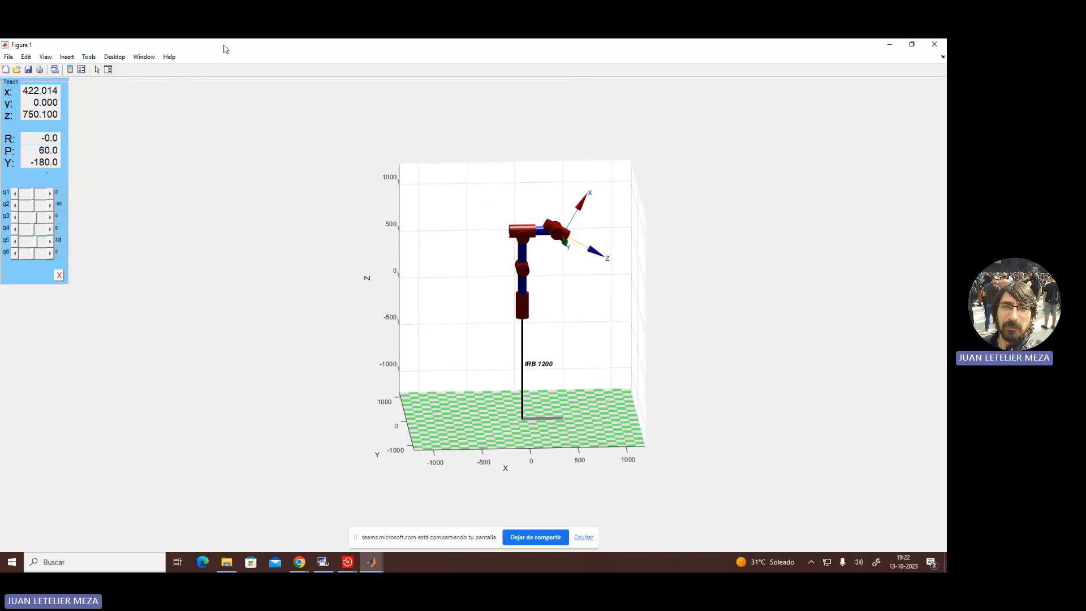
# - Place the restored teach figure just below the Home robtarget line in RobotStudio and compare the position coordinates
pyautogui.moveTo(224, 48); pyautogui.dragTo(413, 141)
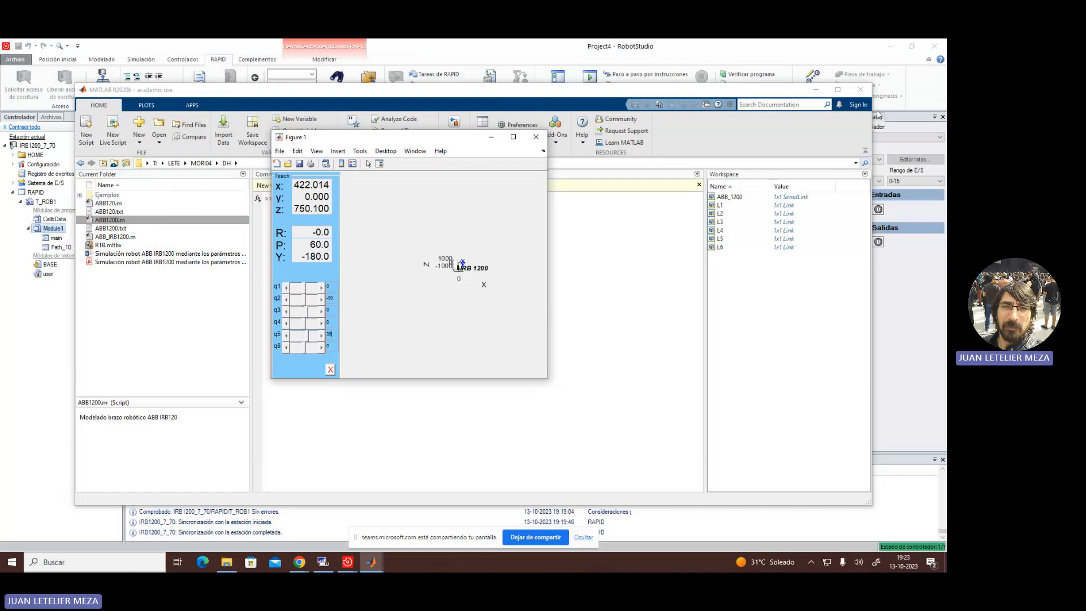
pyautogui.click(817, 93)
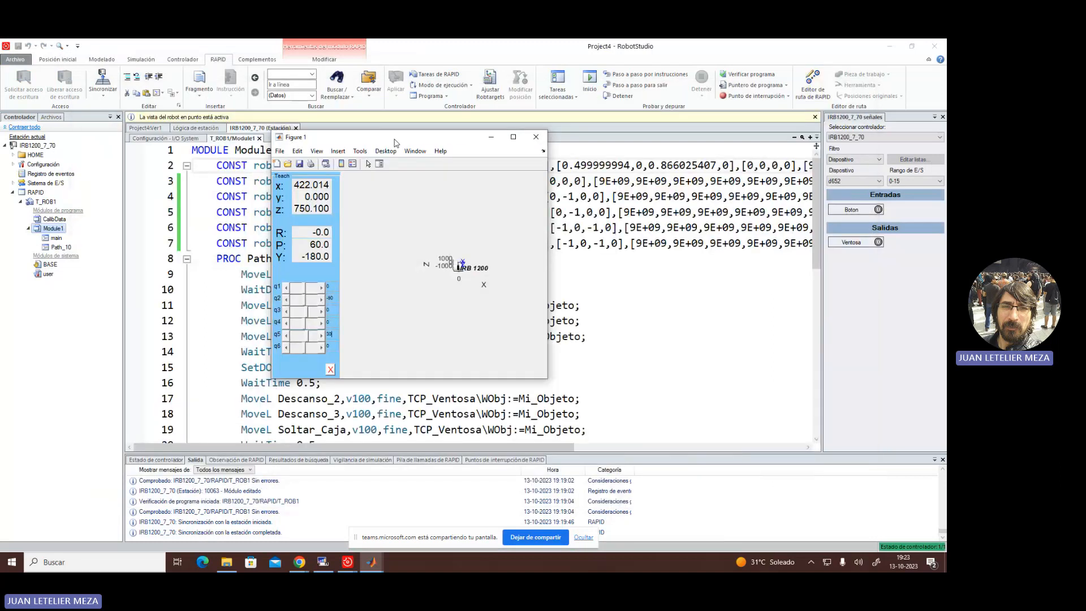
pyautogui.moveTo(396, 142); pyautogui.dragTo(458, 186)
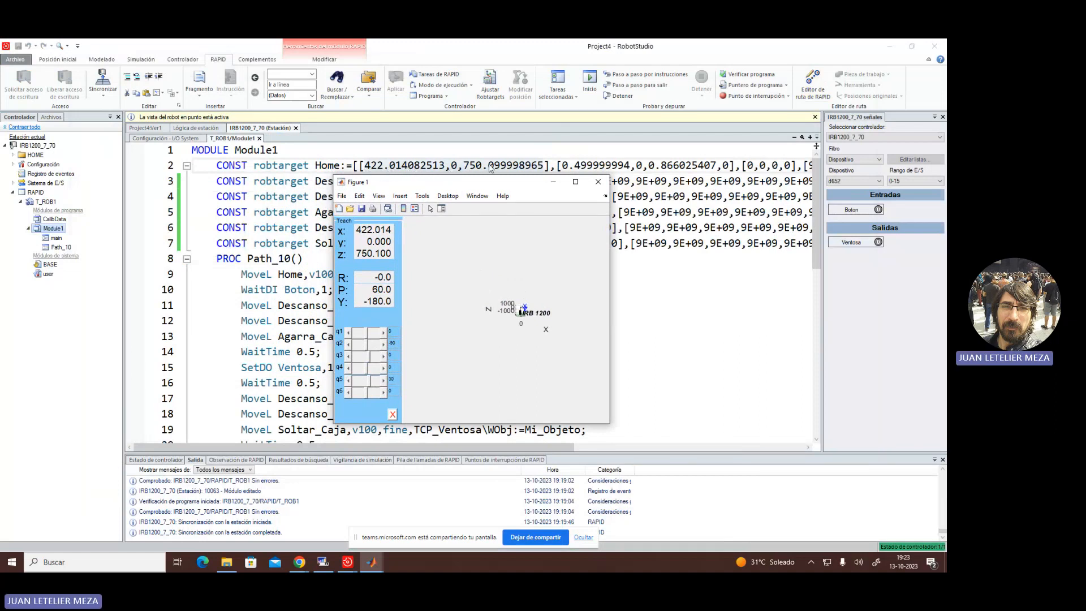
pyautogui.moveTo(491, 168)
# - Switch to the MATLAB Command Window and define the variable ang as deg2rad(60)
pyautogui.click(889, 45)
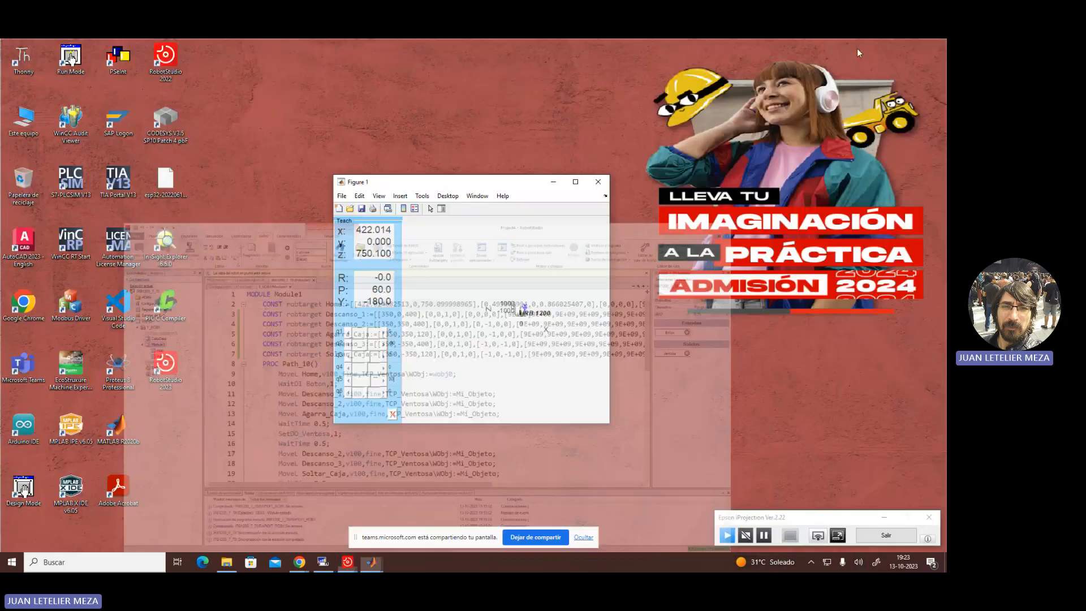
pyautogui.click(371, 562)
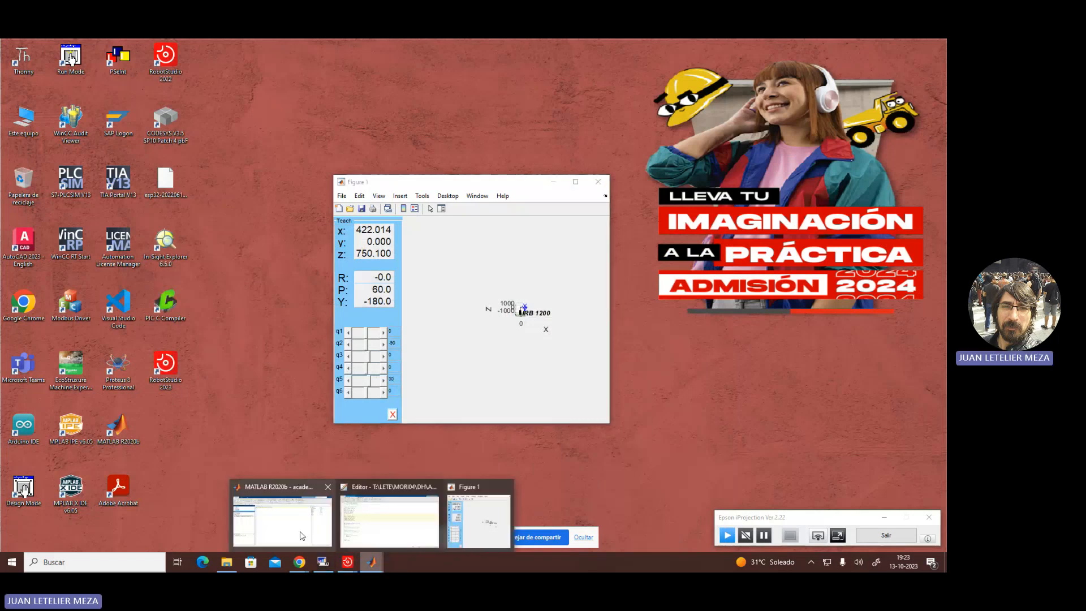
pyautogui.click(302, 535)
pyautogui.click(310, 207)
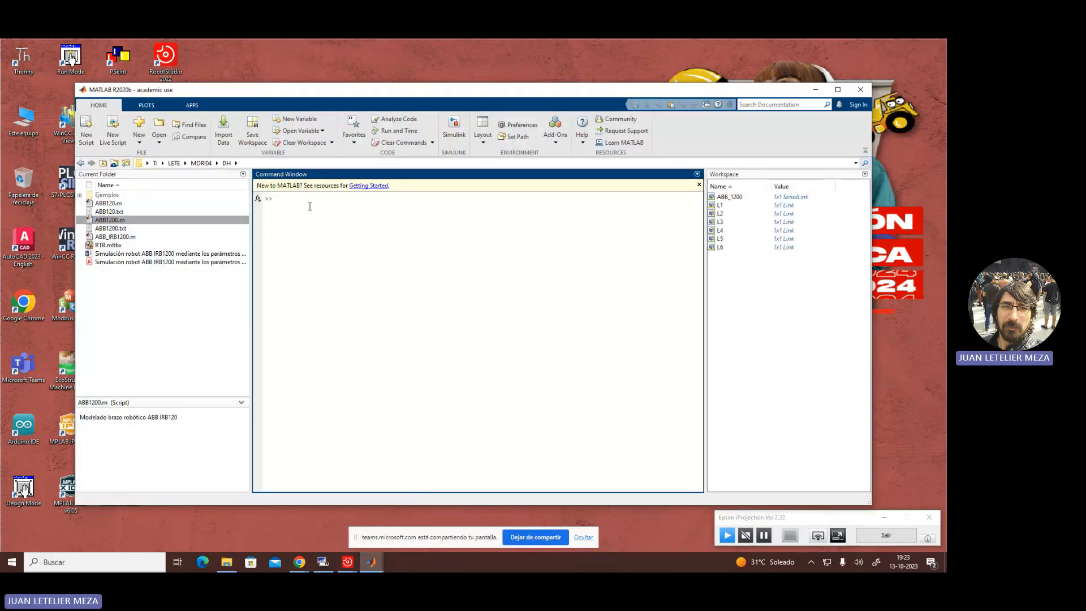
pyautogui.write('cos (')
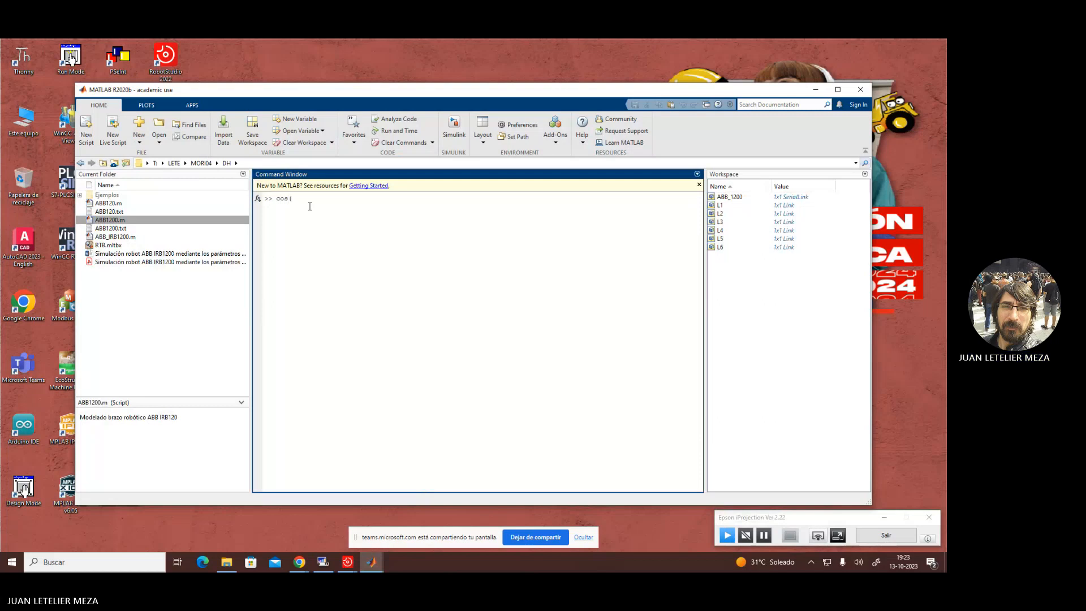
pyautogui.press('BackSpace')
pyautogui.press('BackSpace')
pyautogui.write('deg2rad')
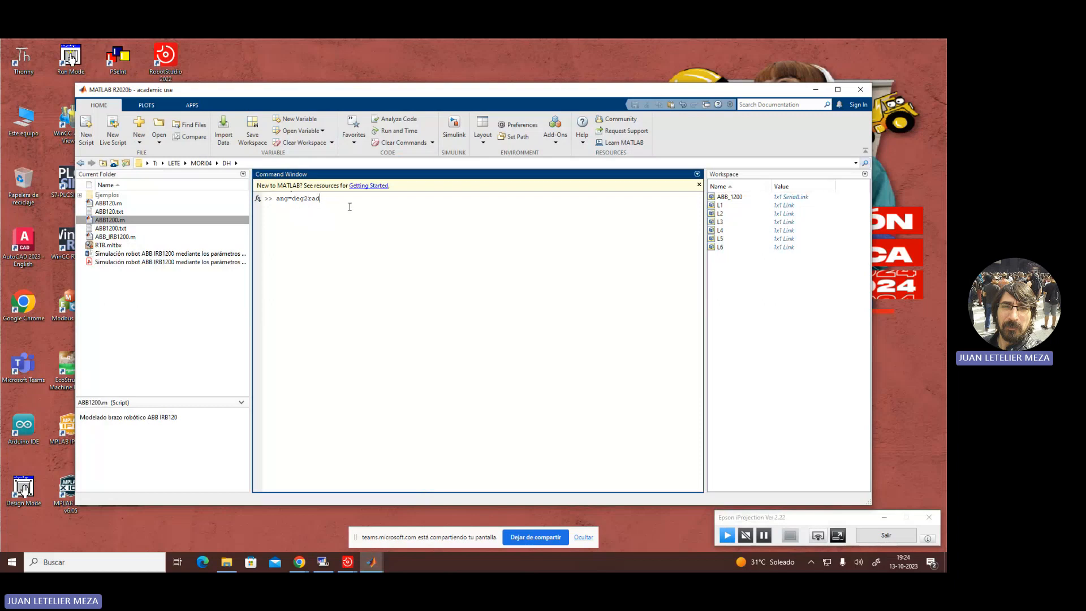
pyautogui.write('(60)')
pyautogui.press('Return')
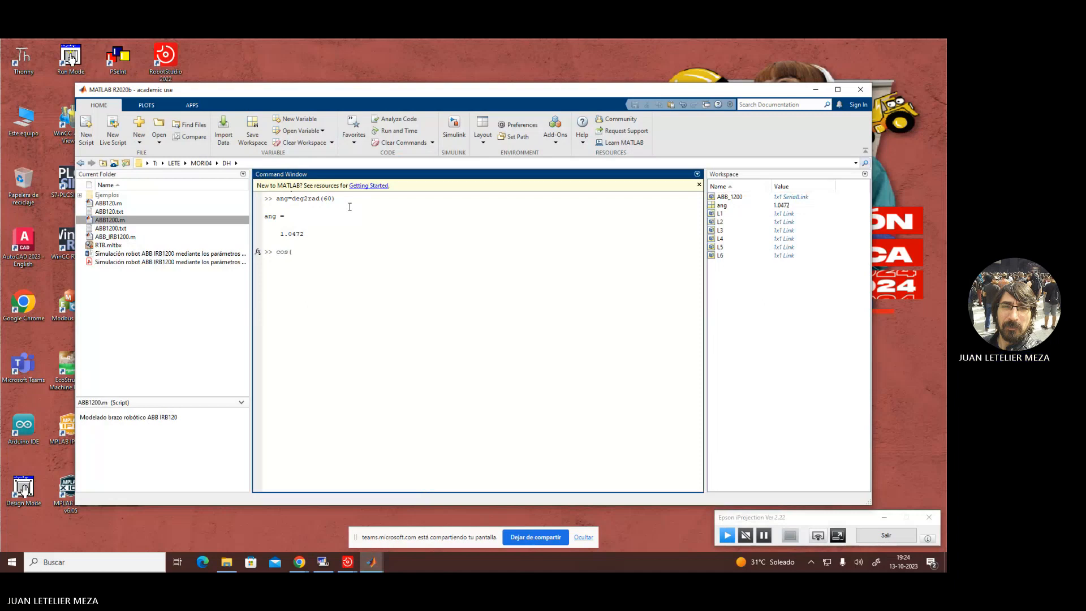
# - Evaluate cos(ang) and compare the result with the first quaternion component of the Home robtarget in RobotStudio's Project4
pyautogui.write('cos(ang)')
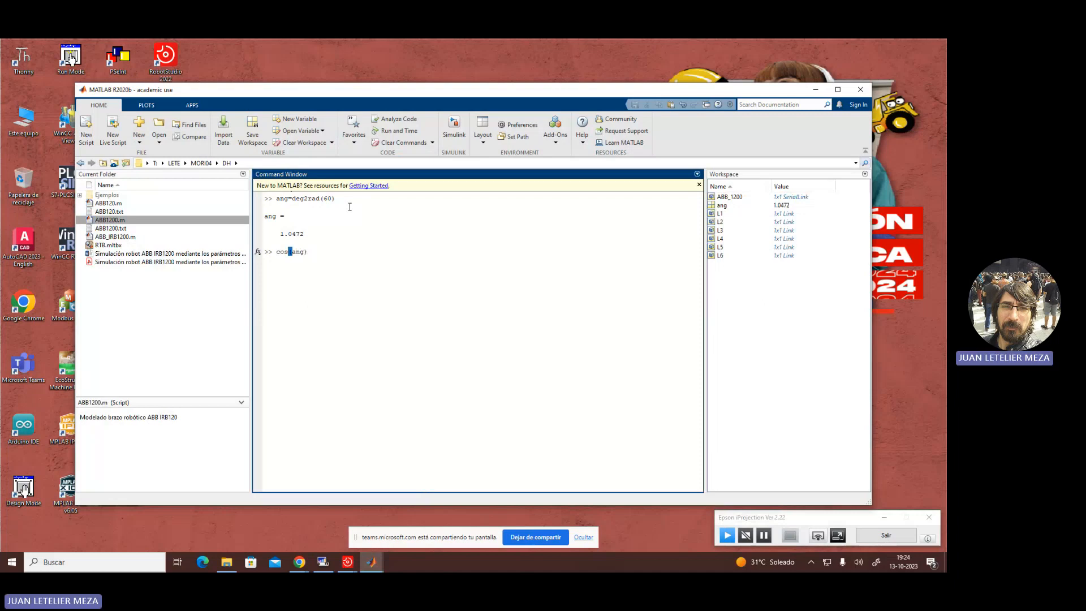
pyautogui.press('Return')
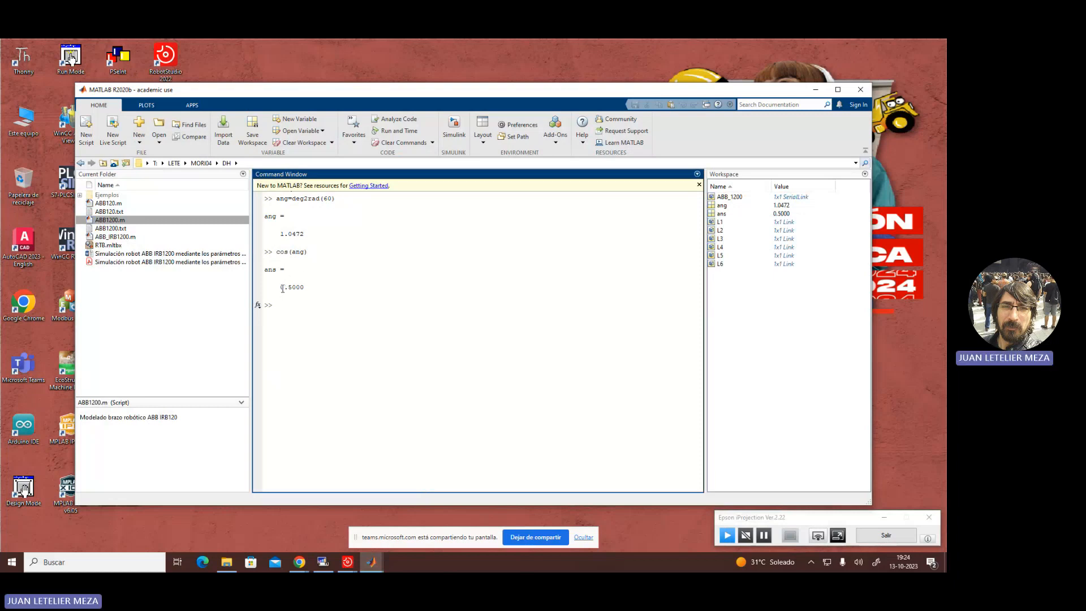
pyautogui.moveTo(280, 287); pyautogui.dragTo(293, 287)
pyautogui.moveTo(347, 561)
pyautogui.click(383, 519)
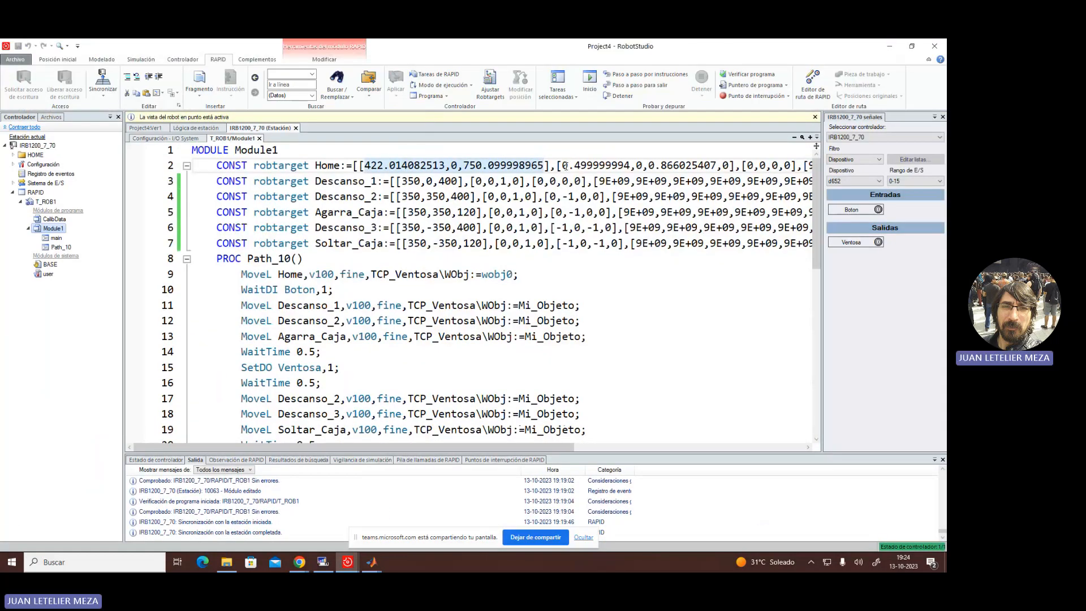
pyautogui.moveTo(561, 165); pyautogui.dragTo(630, 168)
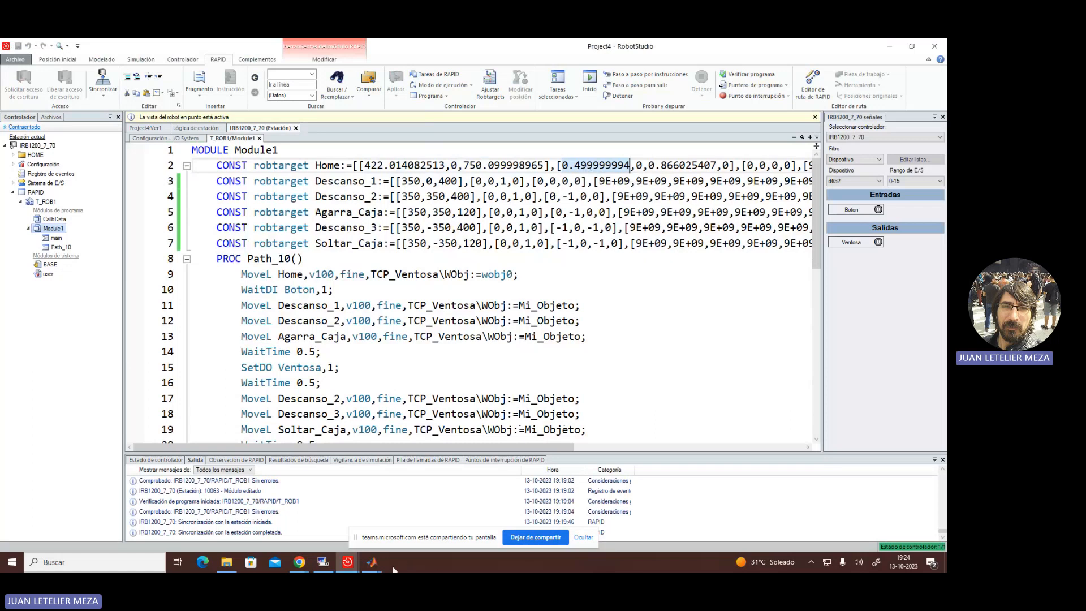
# - Return to the MATLAB Command Window and evaluate sin(ang)
pyautogui.moveTo(373, 563)
pyautogui.click(313, 534)
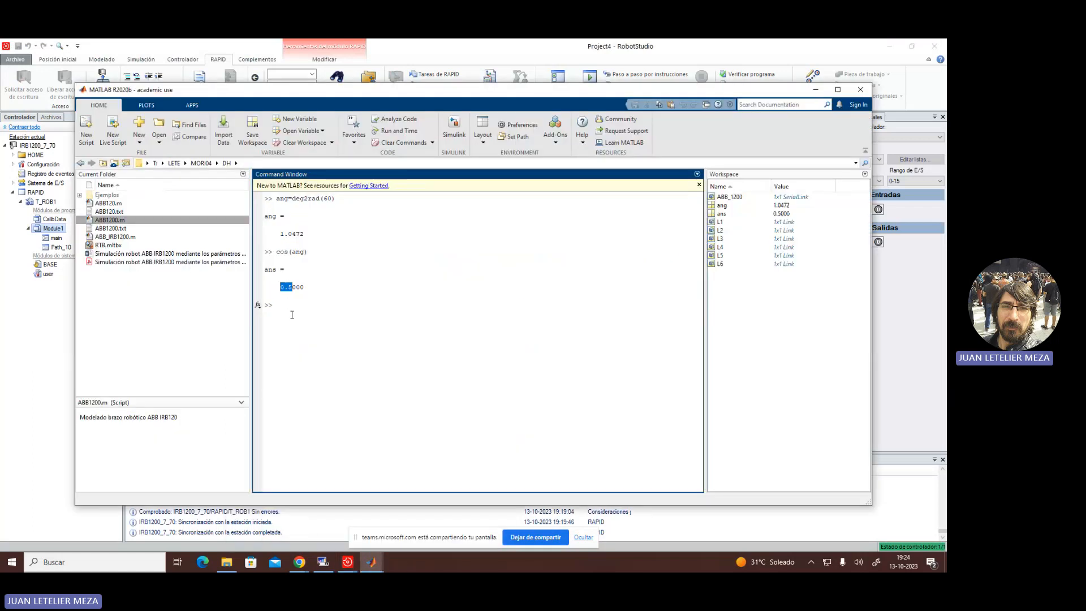
pyautogui.click(292, 315)
pyautogui.moveTo(282, 287); pyautogui.dragTo(290, 287)
pyautogui.click(291, 309)
pyautogui.write('sin(ang')
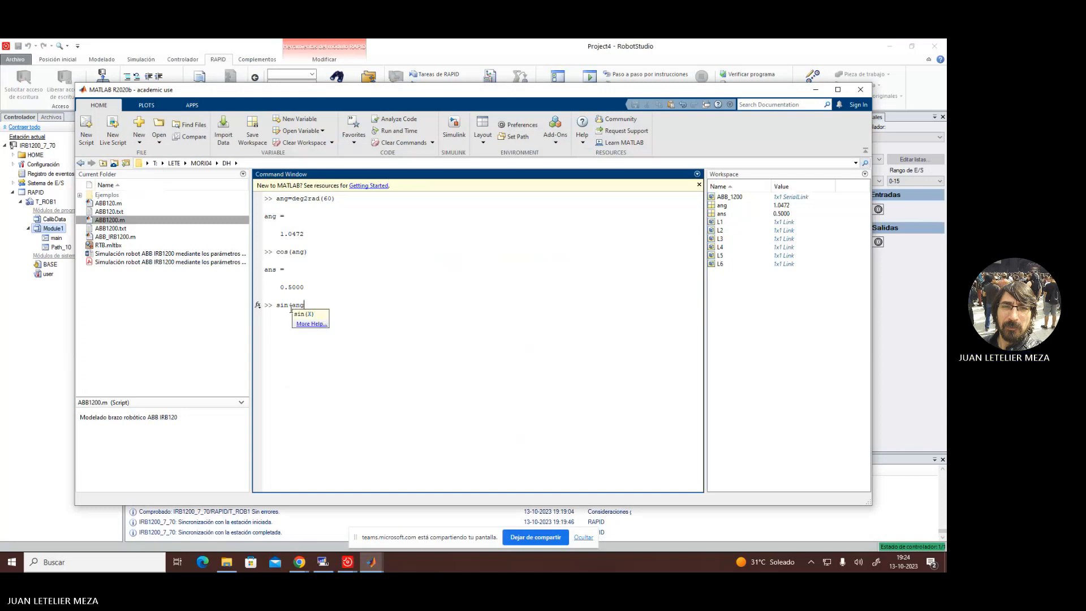
pyautogui.write(')')
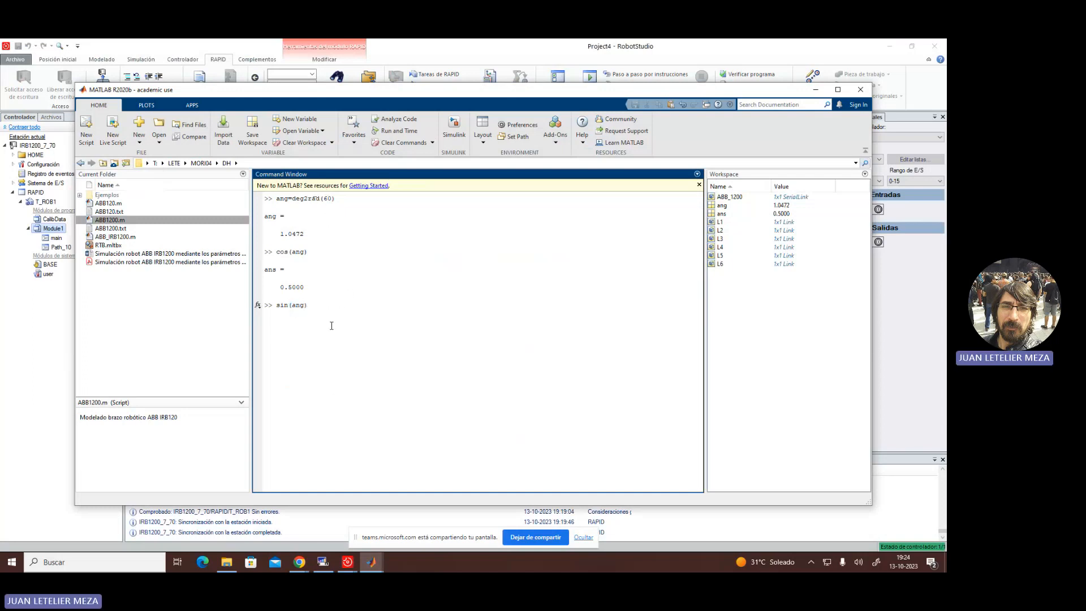
pyautogui.press('Return')
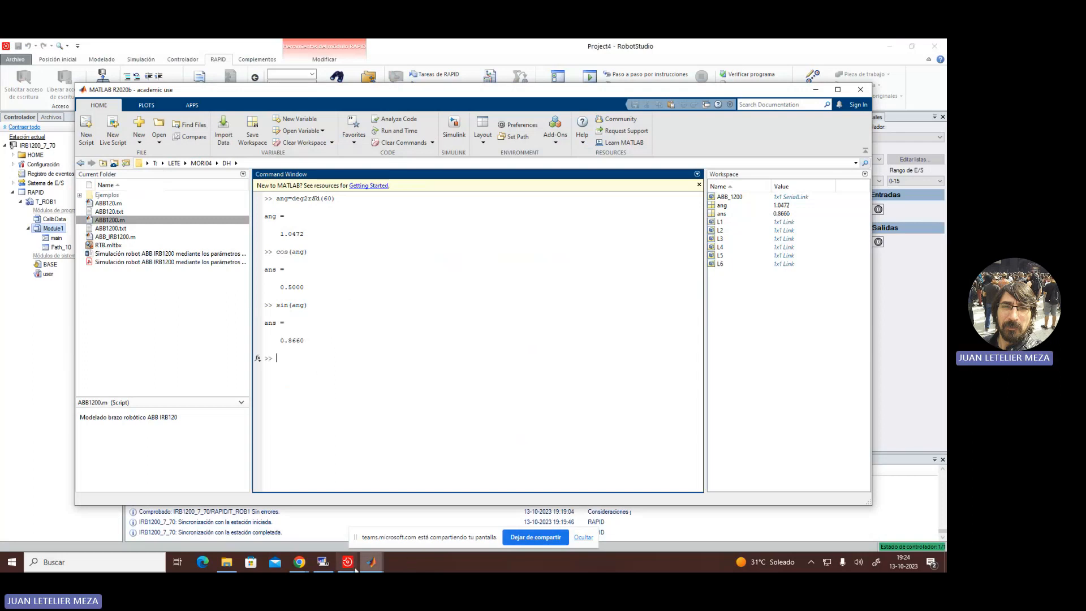
# - Compare the sine with the third quaternion component of Home in RobotStudio's Project4, and recheck the pose in the MATLAB teach figure
pyautogui.moveTo(349, 564)
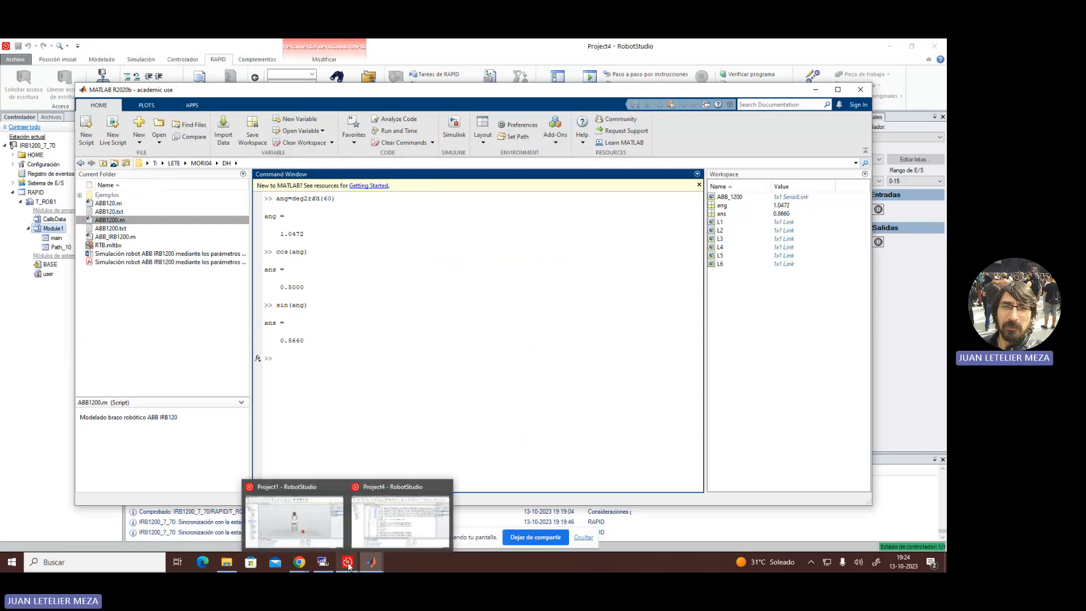
pyautogui.click(380, 532)
pyautogui.moveTo(648, 164); pyautogui.dragTo(681, 163)
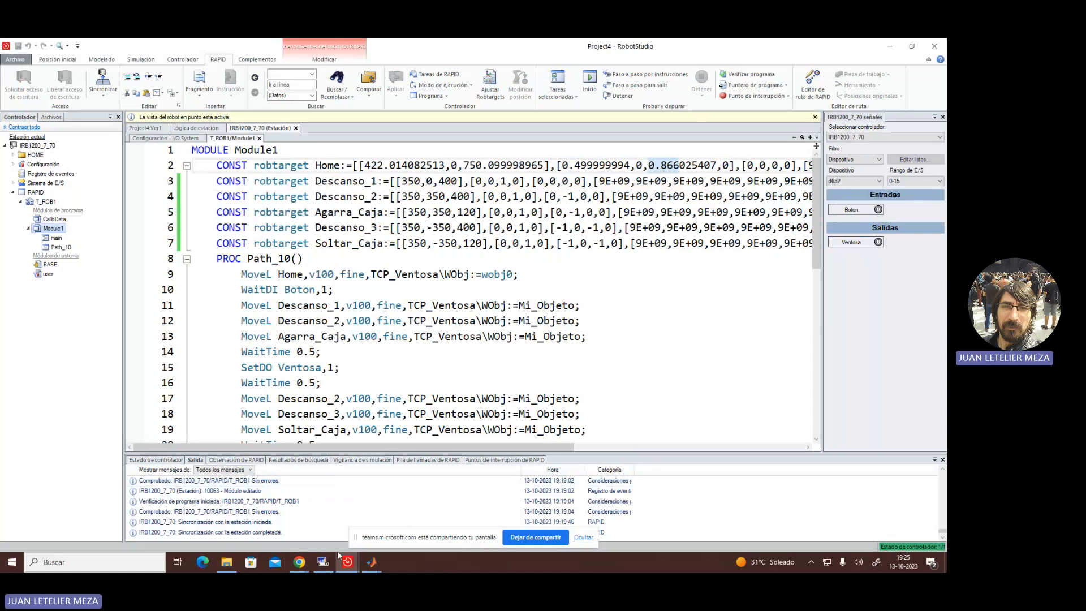
pyautogui.click(370, 562)
pyautogui.click(480, 515)
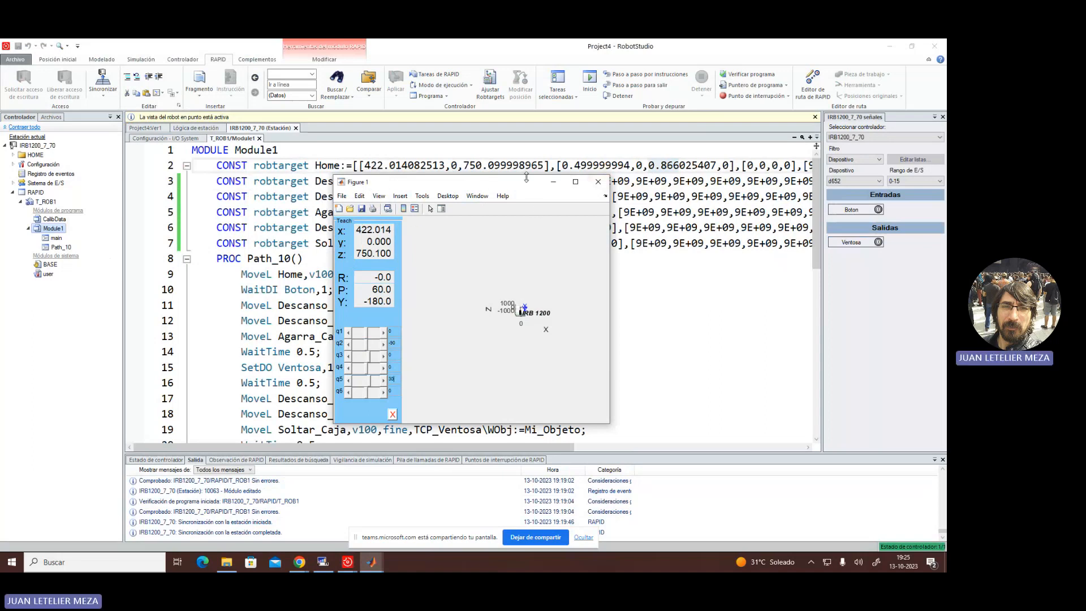
pyautogui.click(553, 182)
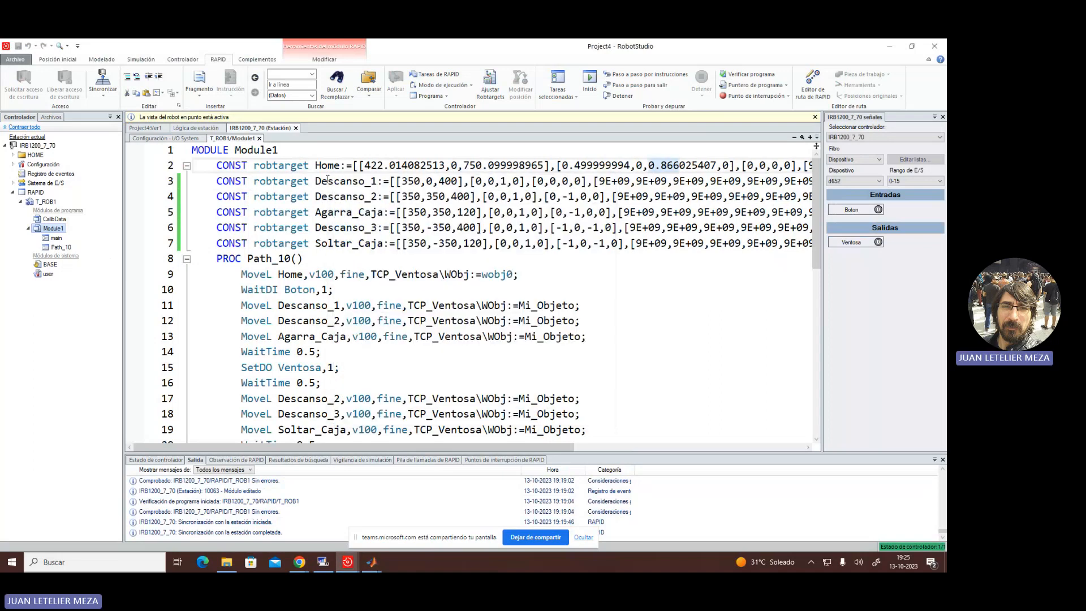
pyautogui.click(658, 266)
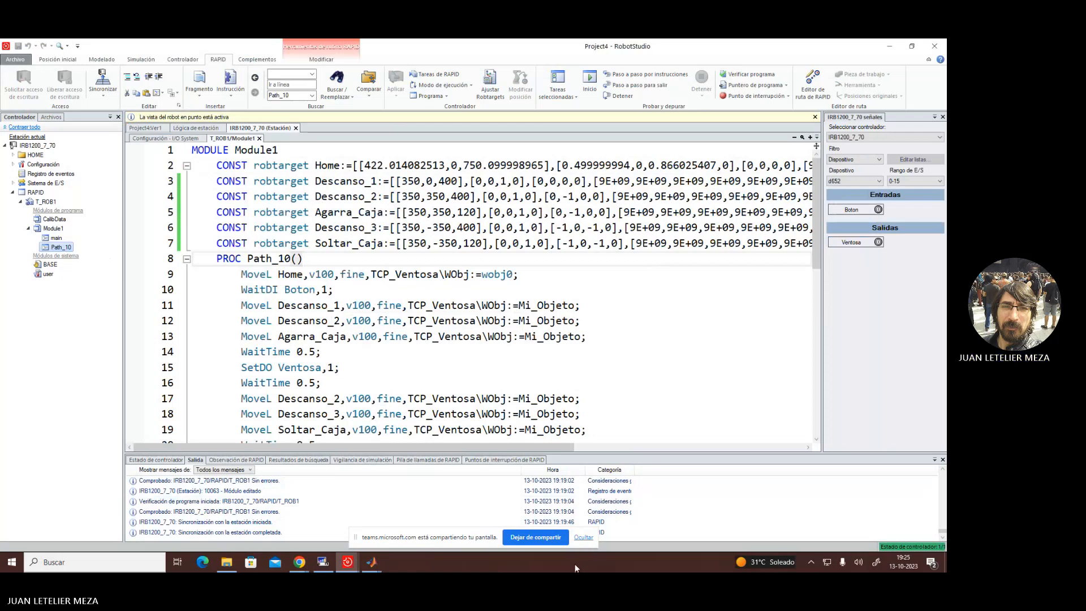
# - View the robot path and red box in the Project1 station, and minimize both RobotStudio windows
pyautogui.moveTo(347, 562)
pyautogui.click(306, 525)
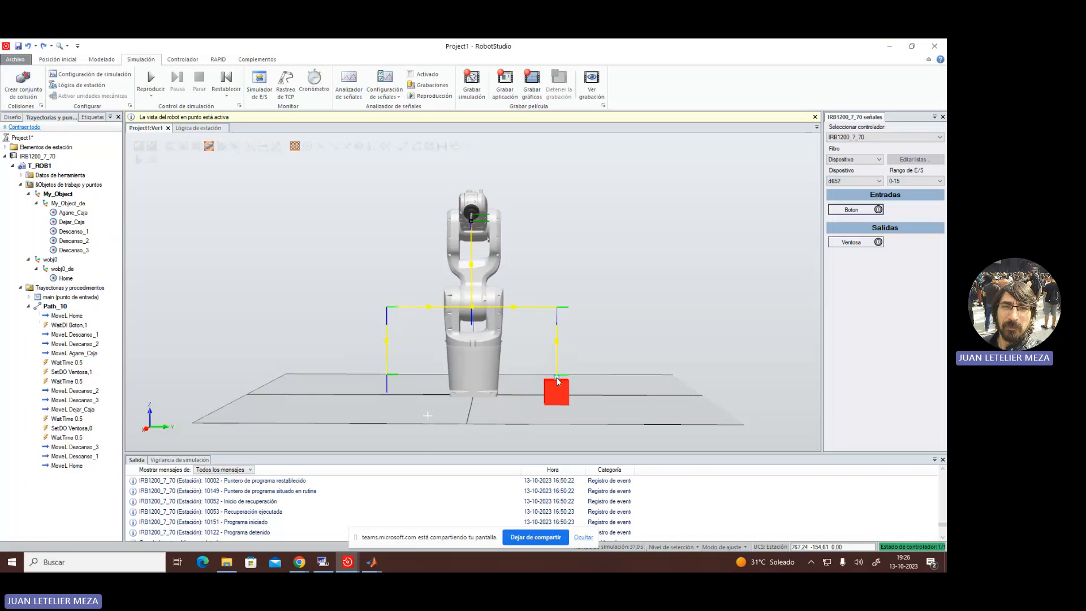
pyautogui.click(891, 47)
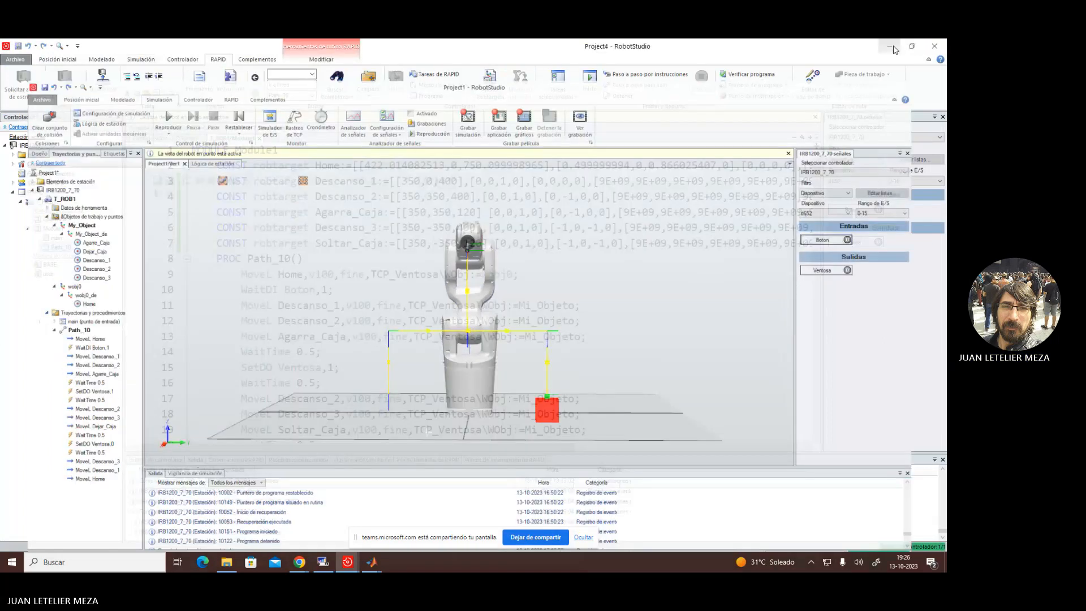
pyautogui.click(891, 46)
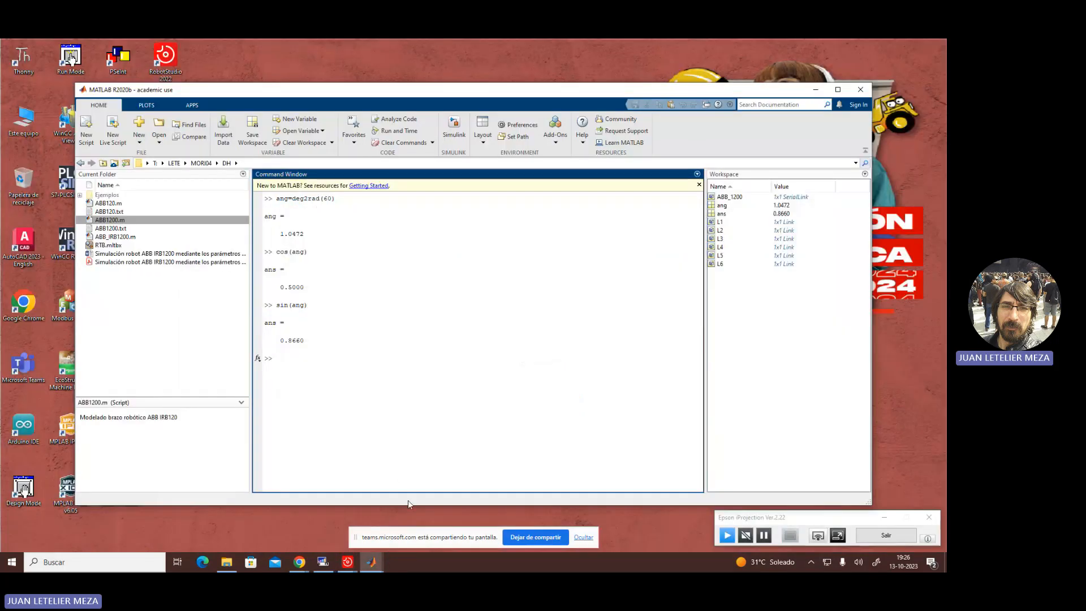
# - Switch to the Microsoft Teams meeting in Chrome and stop the meeting recording
pyautogui.click(299, 562)
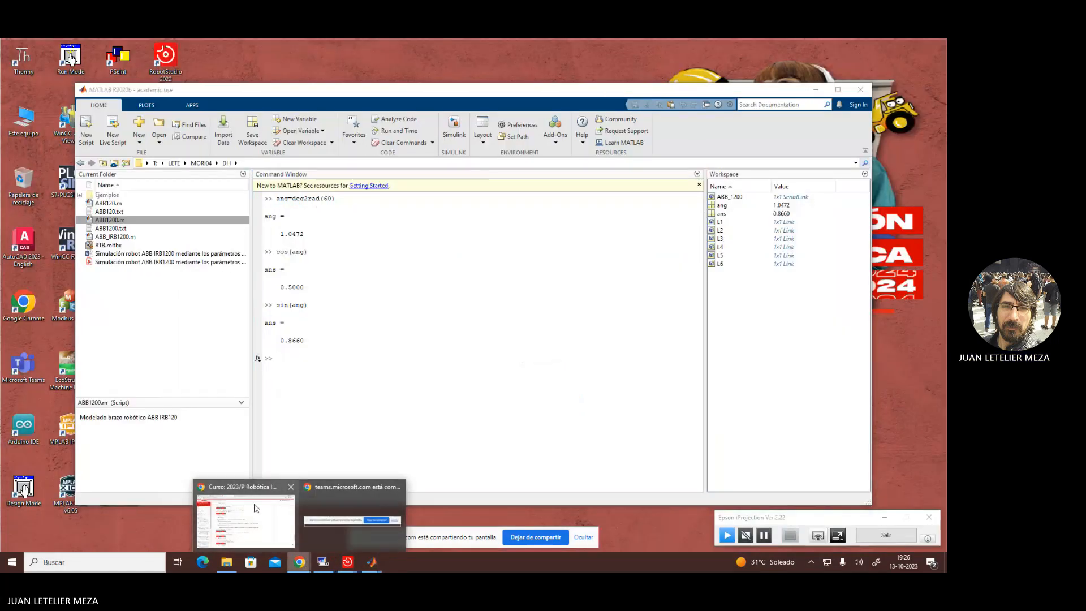
pyautogui.click(255, 508)
pyautogui.click(420, 50)
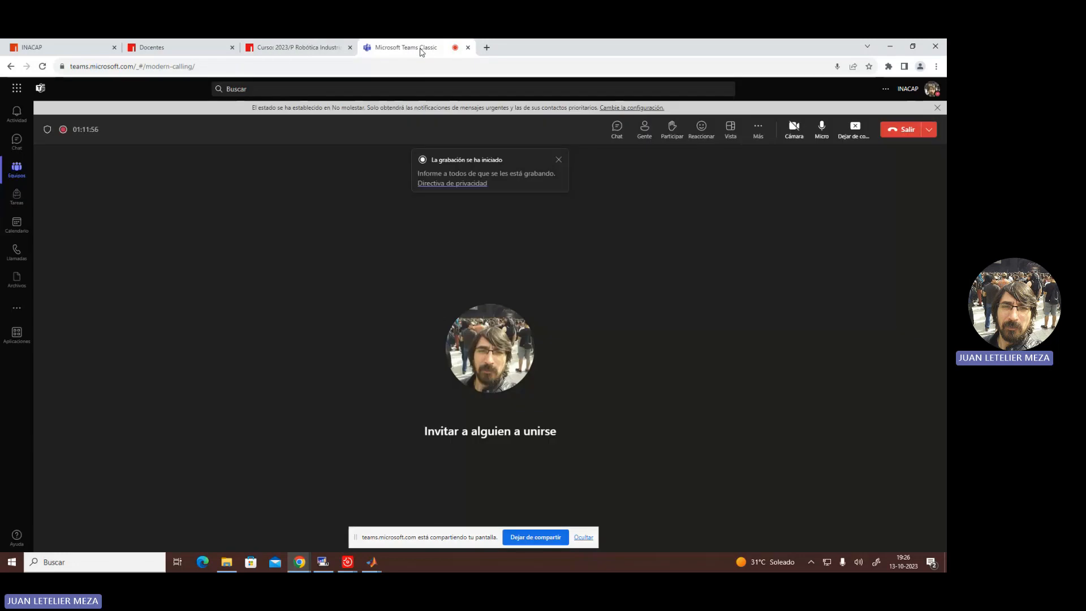
pyautogui.click(758, 127)
pyautogui.moveTo(772, 160)
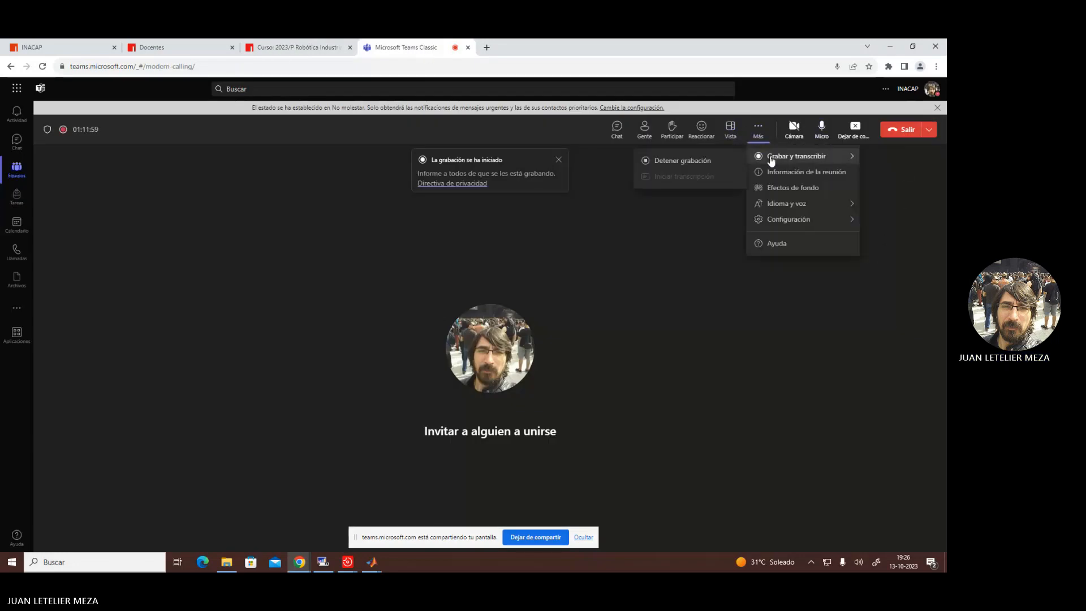
pyautogui.click(700, 161)
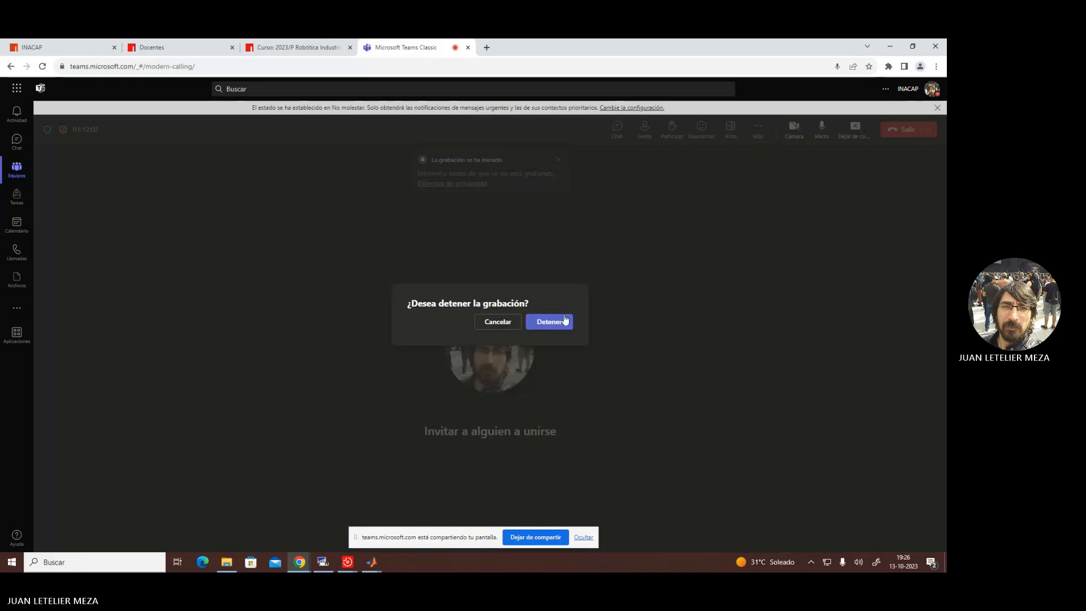